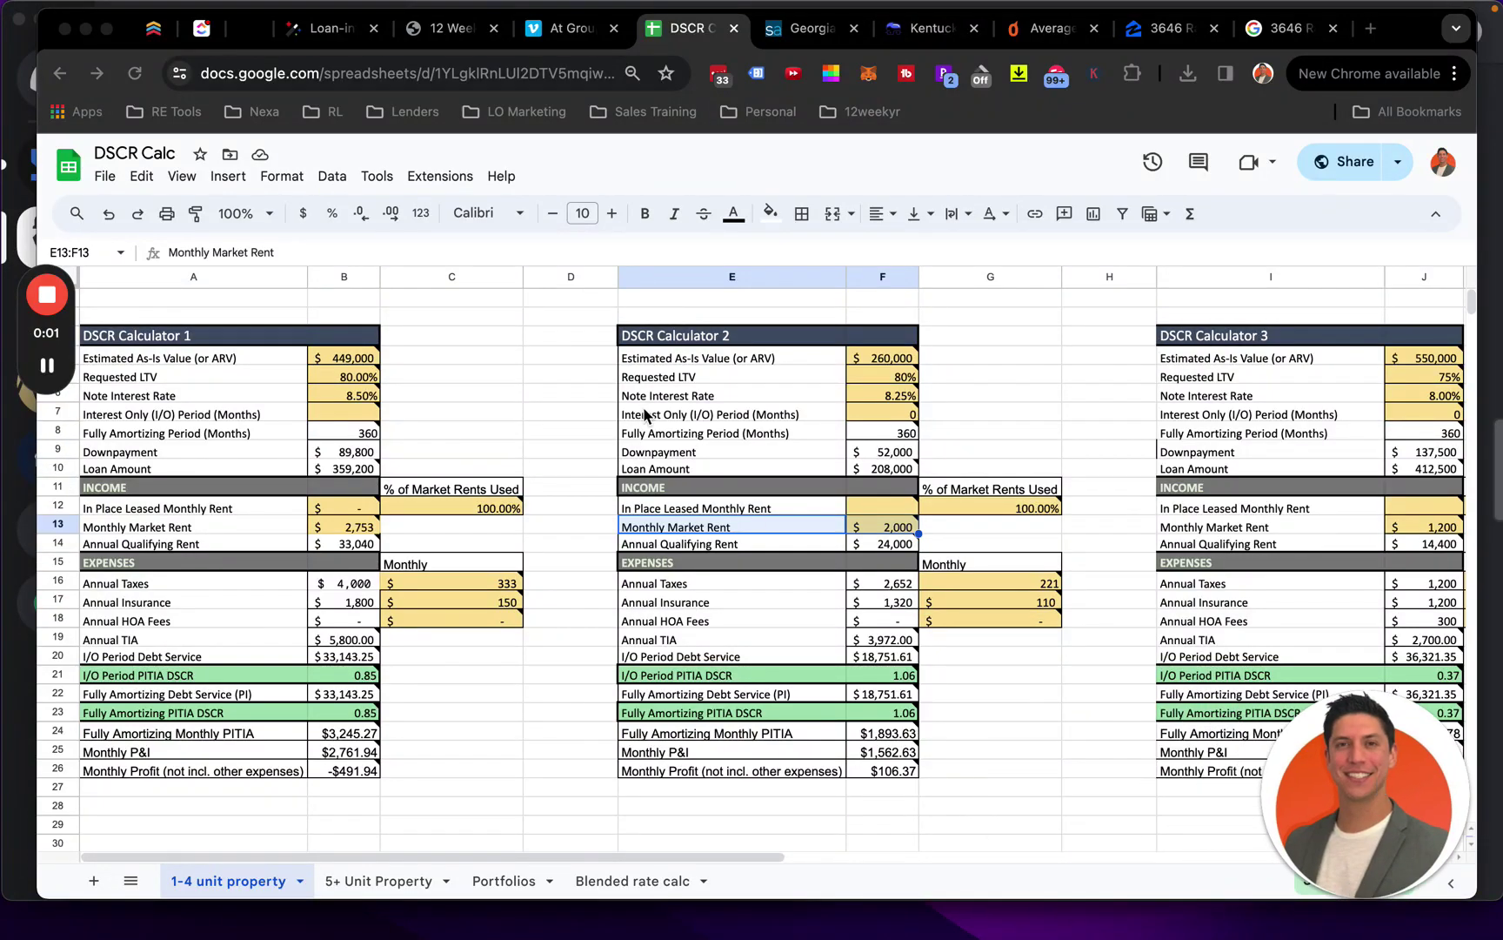
Read the fully amortizing DSCR note and inspect the cells its formula uses
mouse_move(570, 315)
left_mouse_down()
mouse_move(888, 335)
mouse_move(1036, 851)
mouse_move(1071, 785)
mouse_move(1058, 799)
left_mouse_up()
left_click(1055, 805)
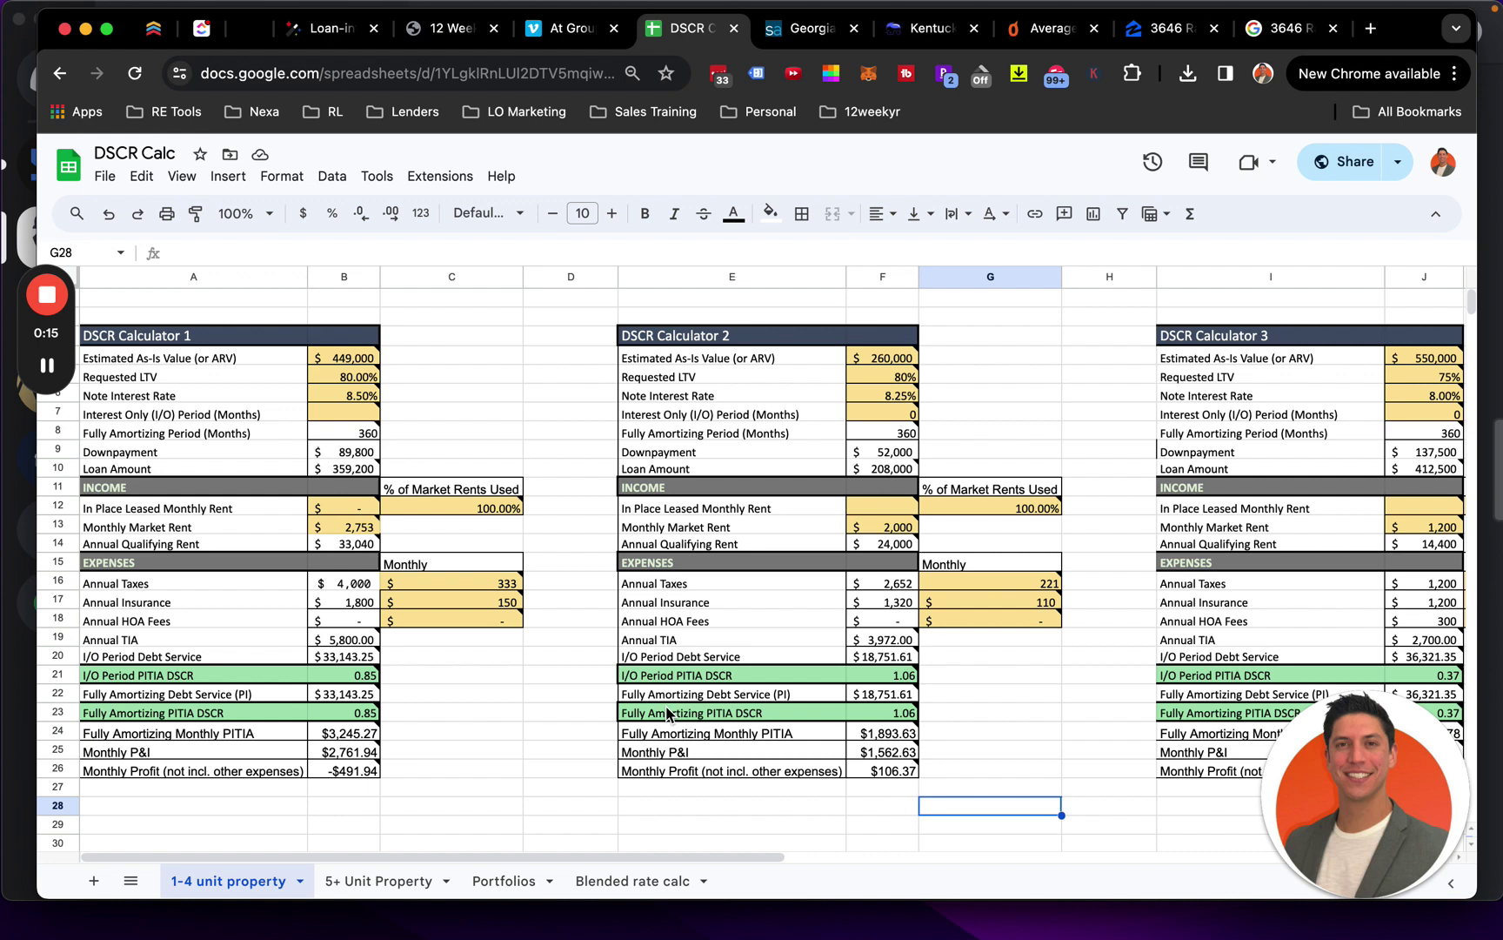
left_click_drag(668, 713, 887, 714)
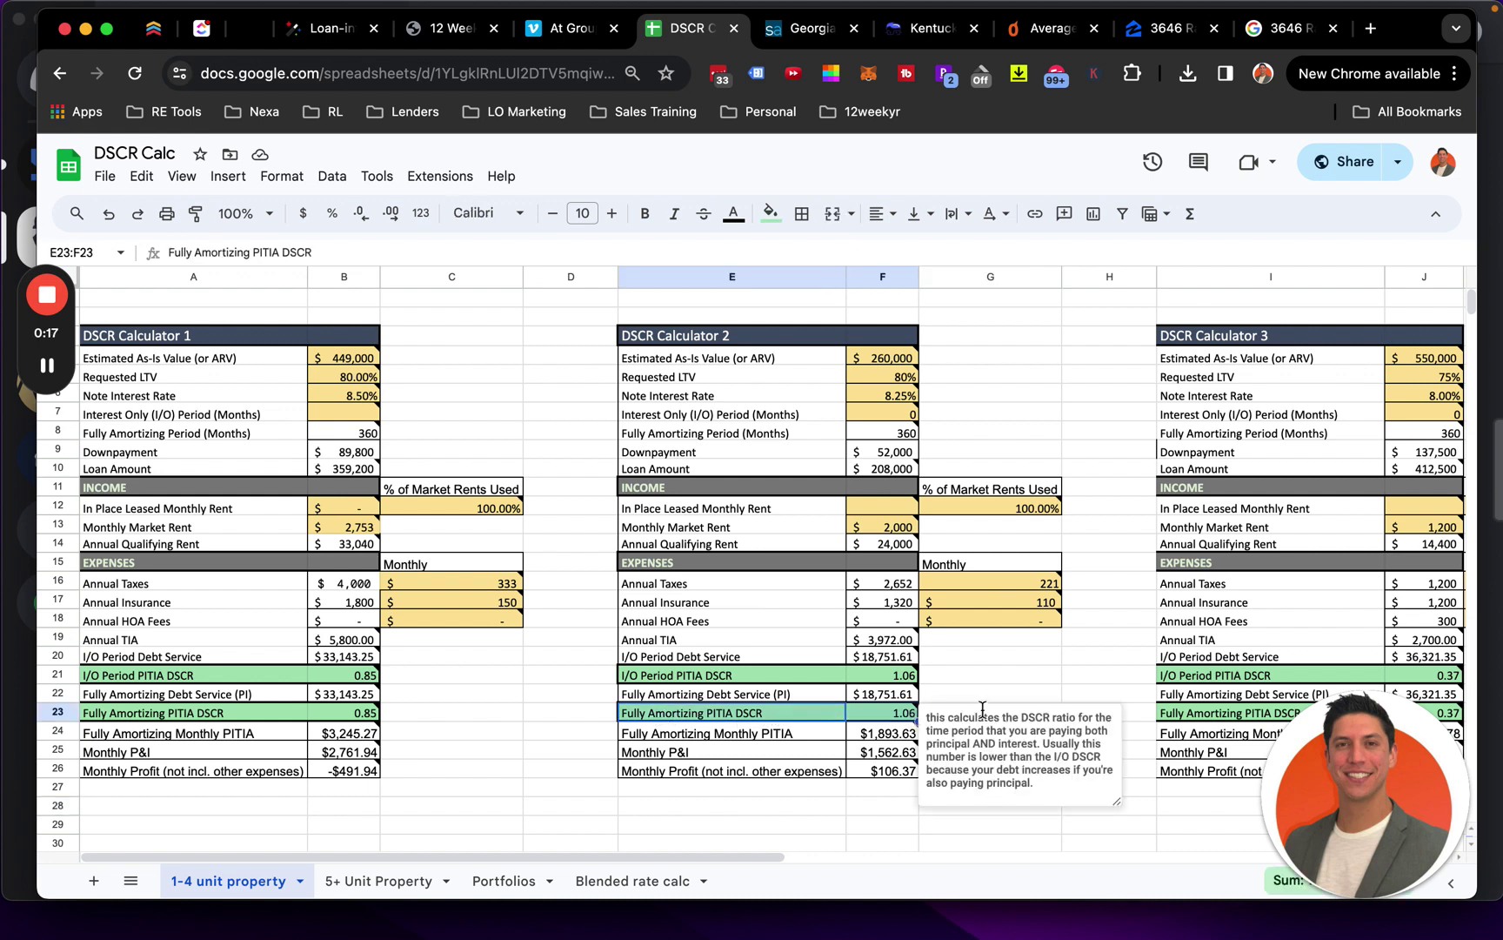
left_click(1022, 696)
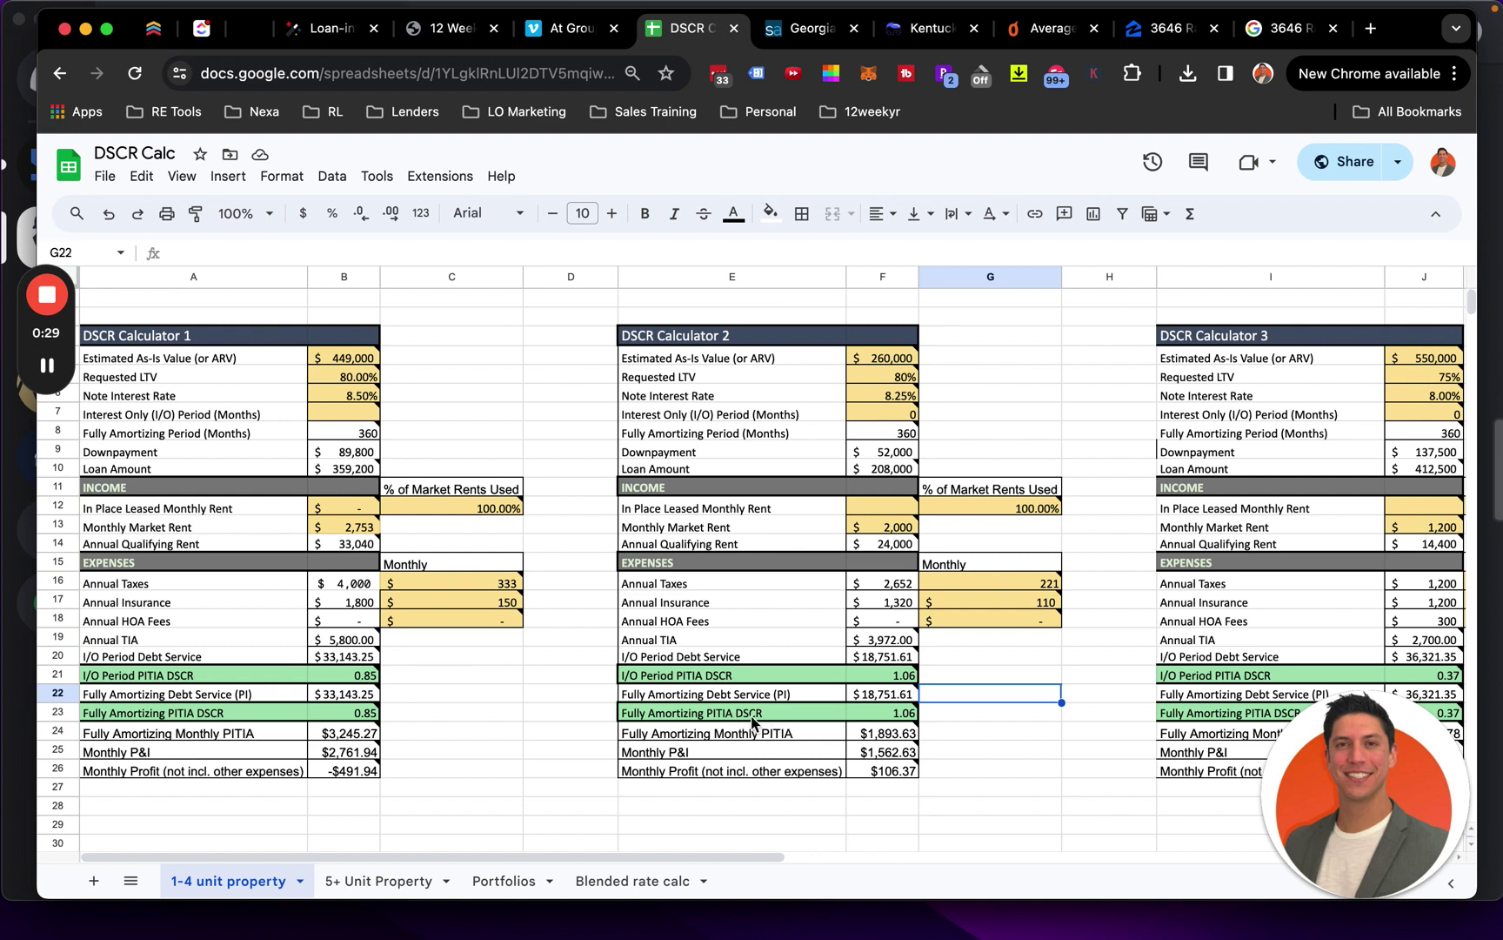
left_click(878, 720)
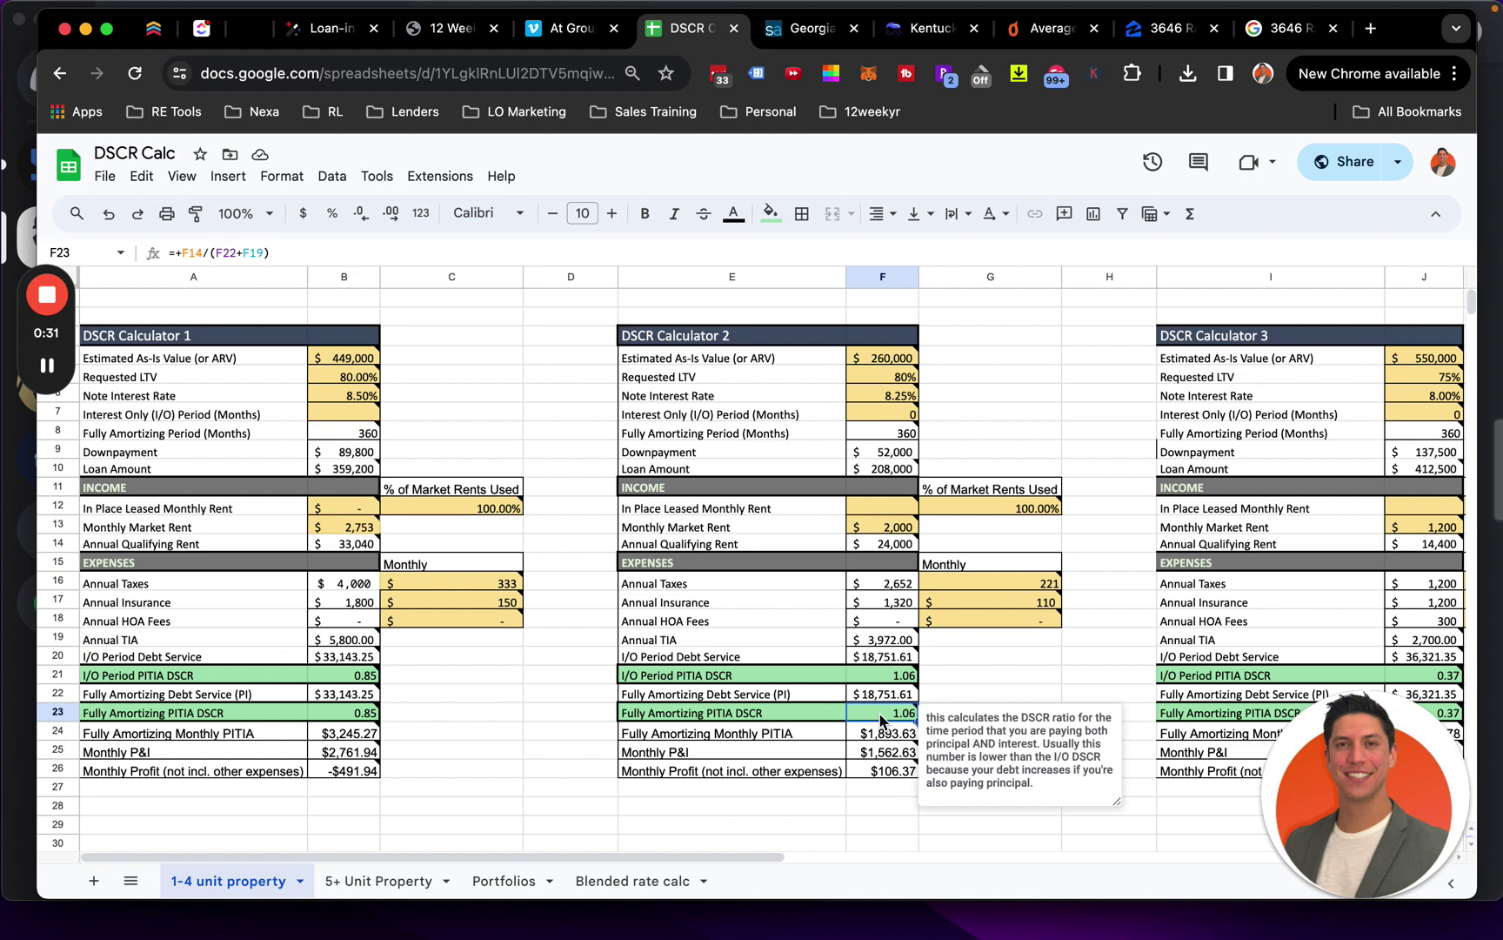
double_click(881, 721)
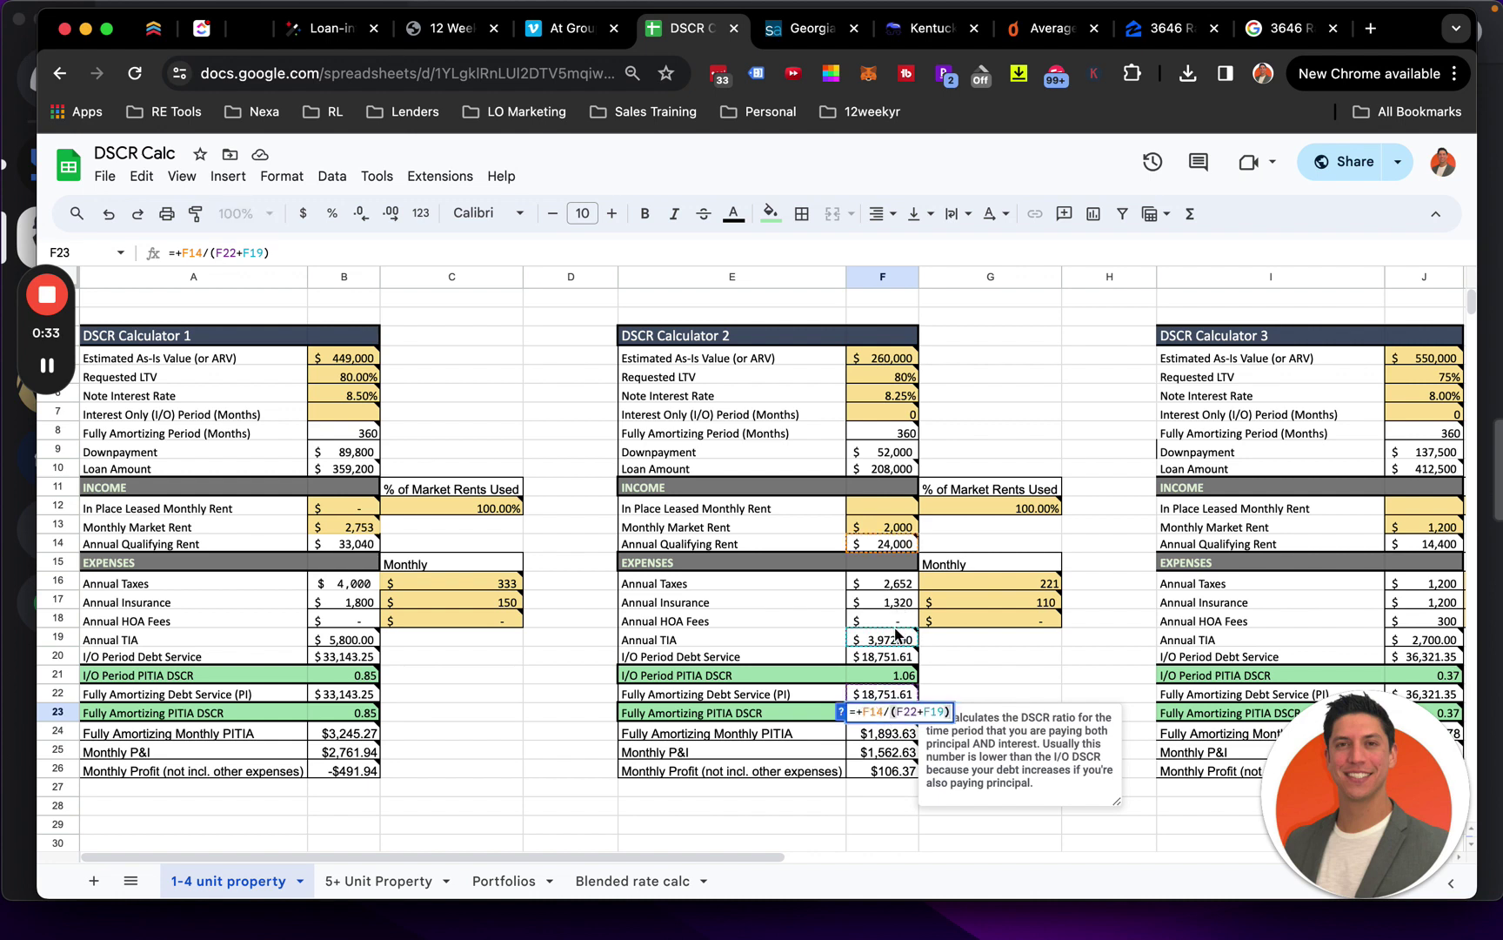
mouse_move(884, 551)
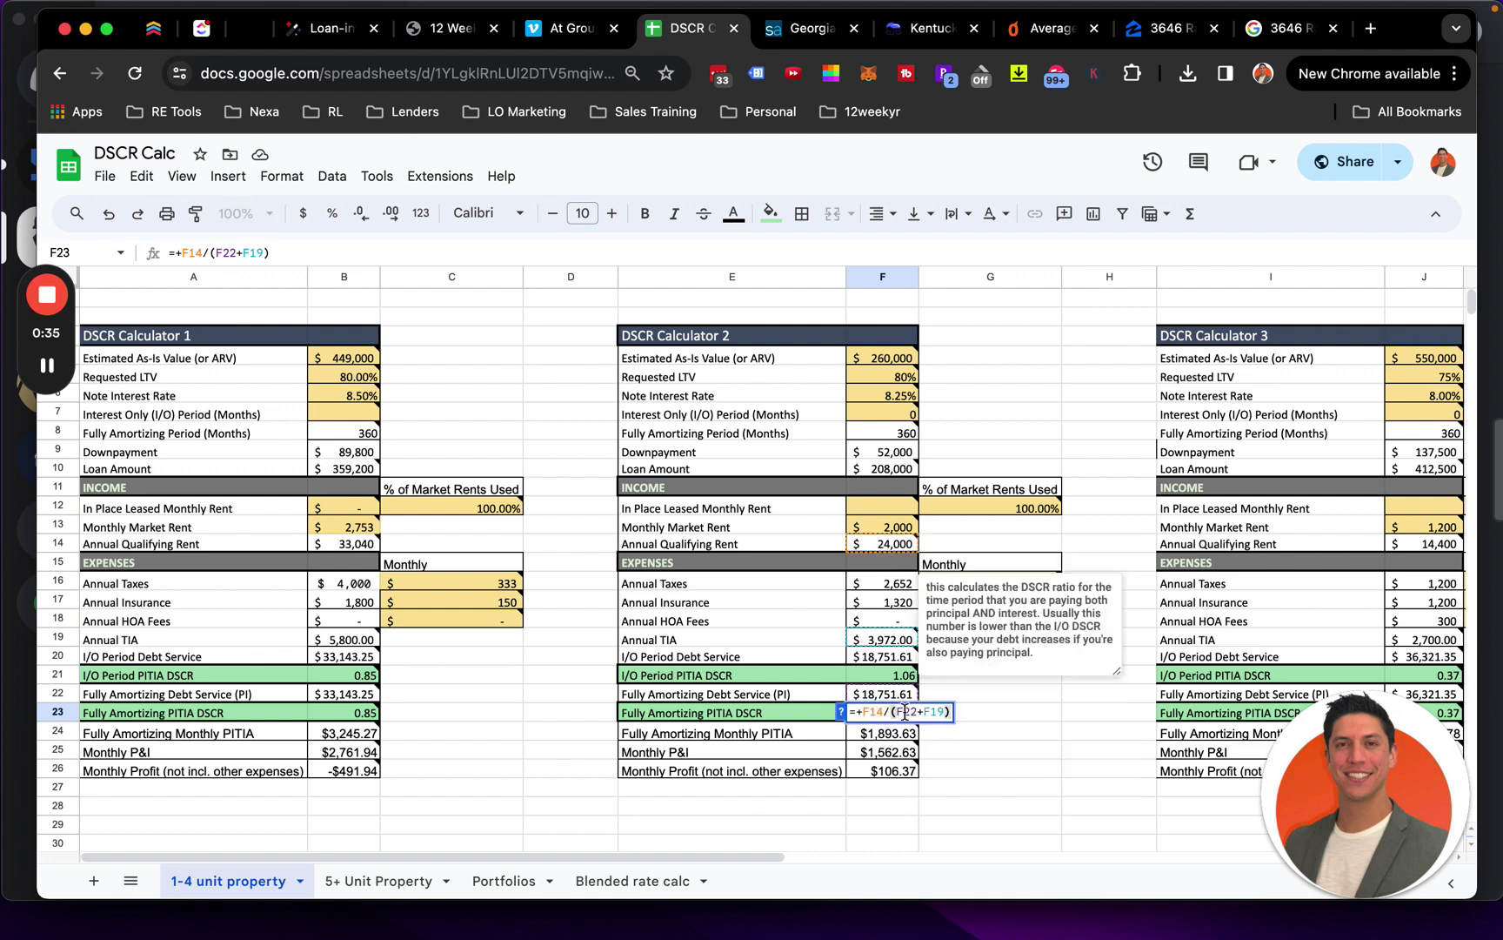
left_click(1034, 747)
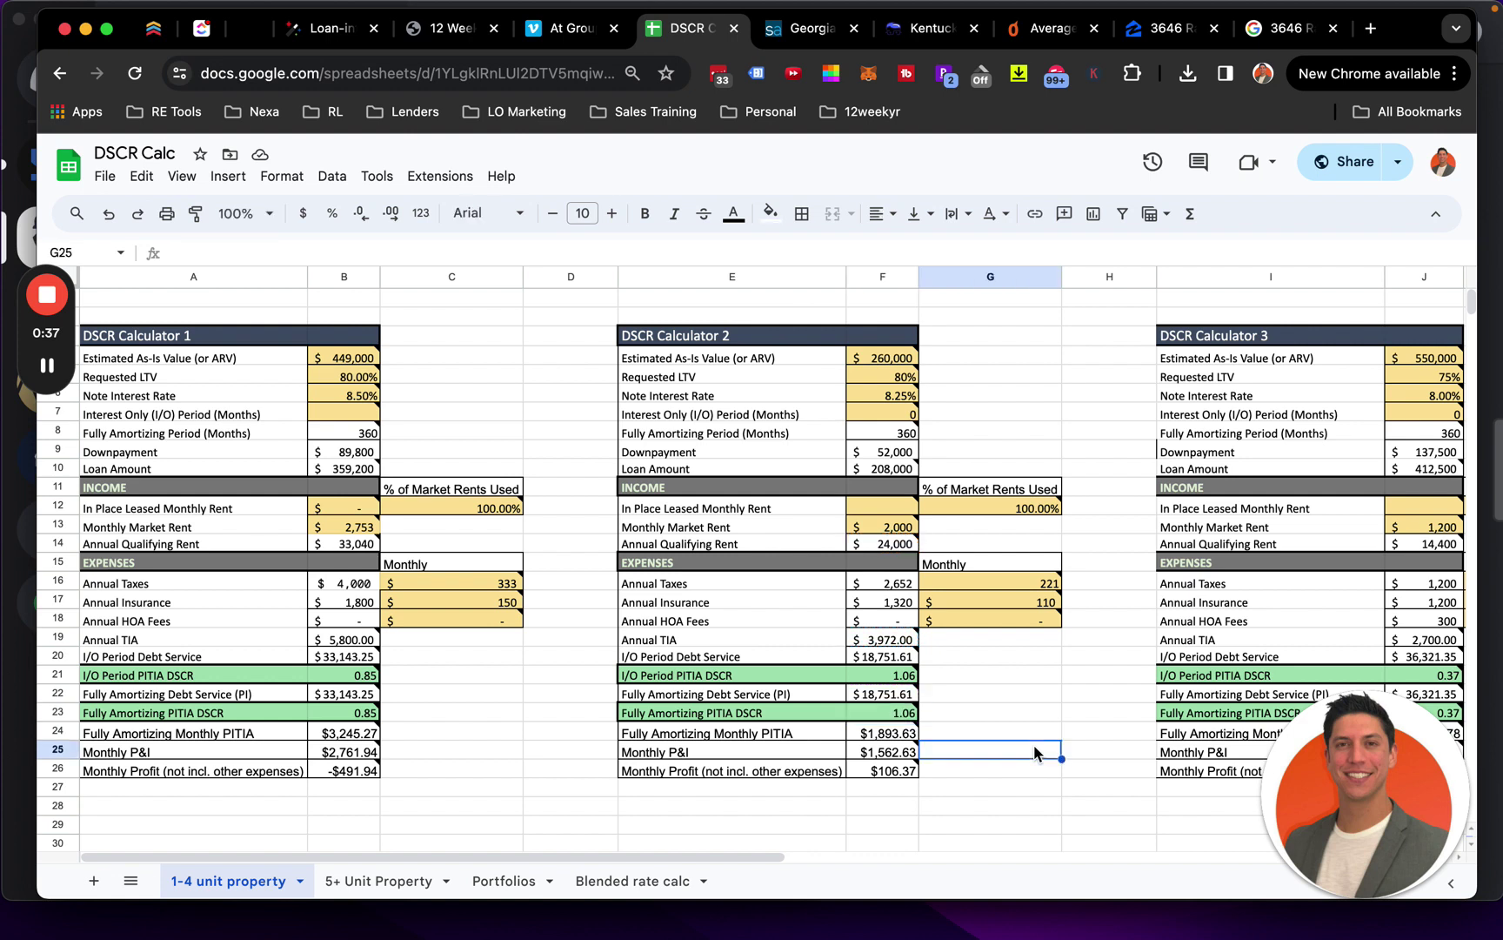
Read the notes on Requested LTV and Monthly Market Rent
mouse_move(920, 717)
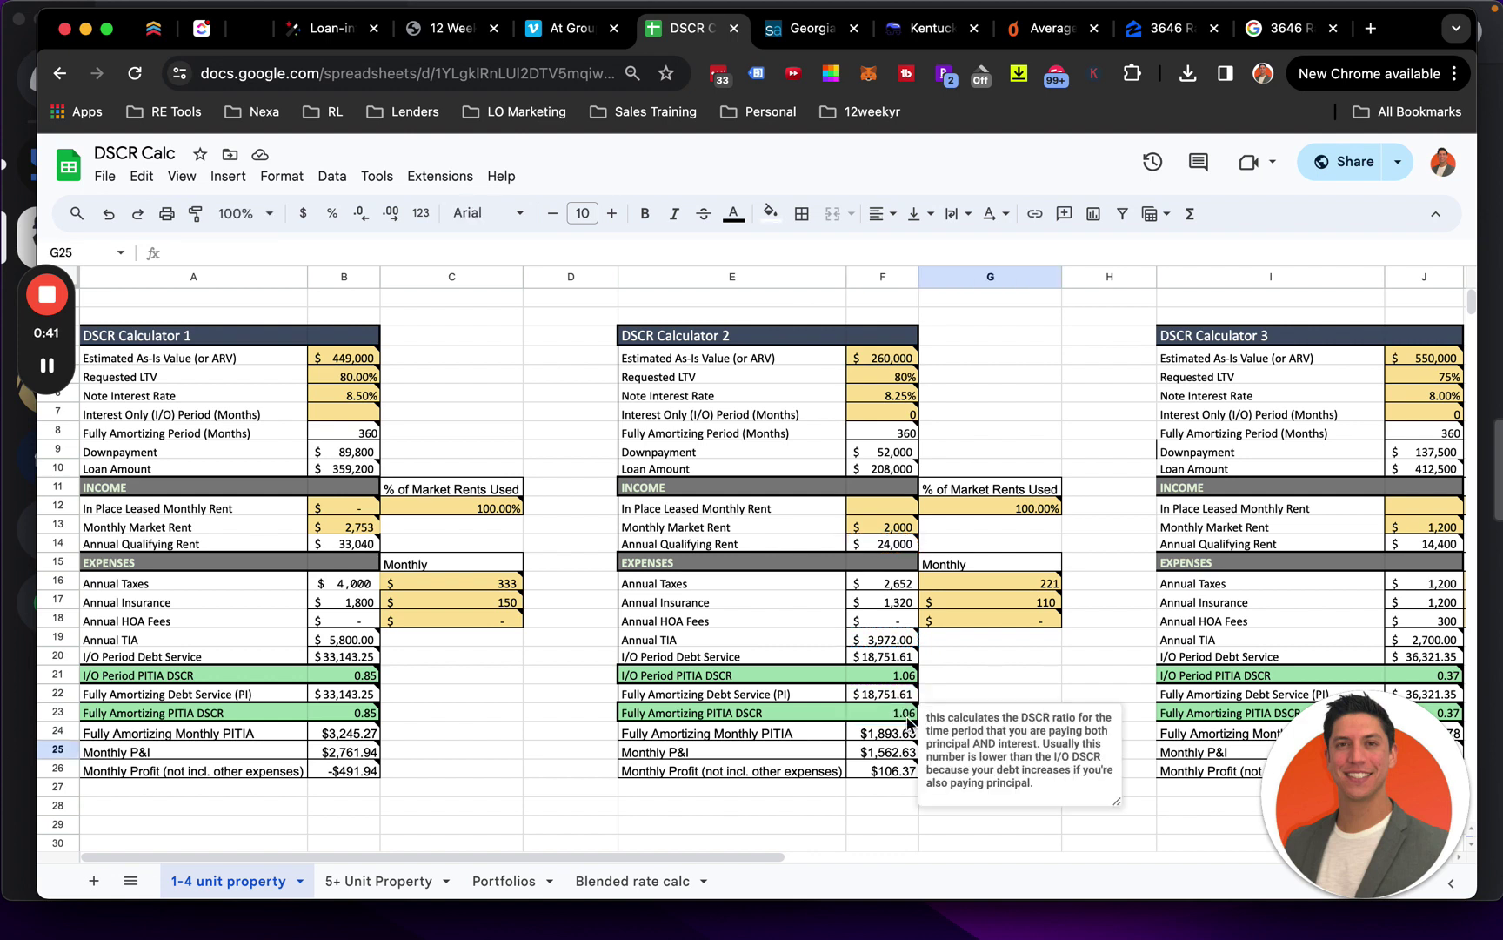
mouse_move(897, 383)
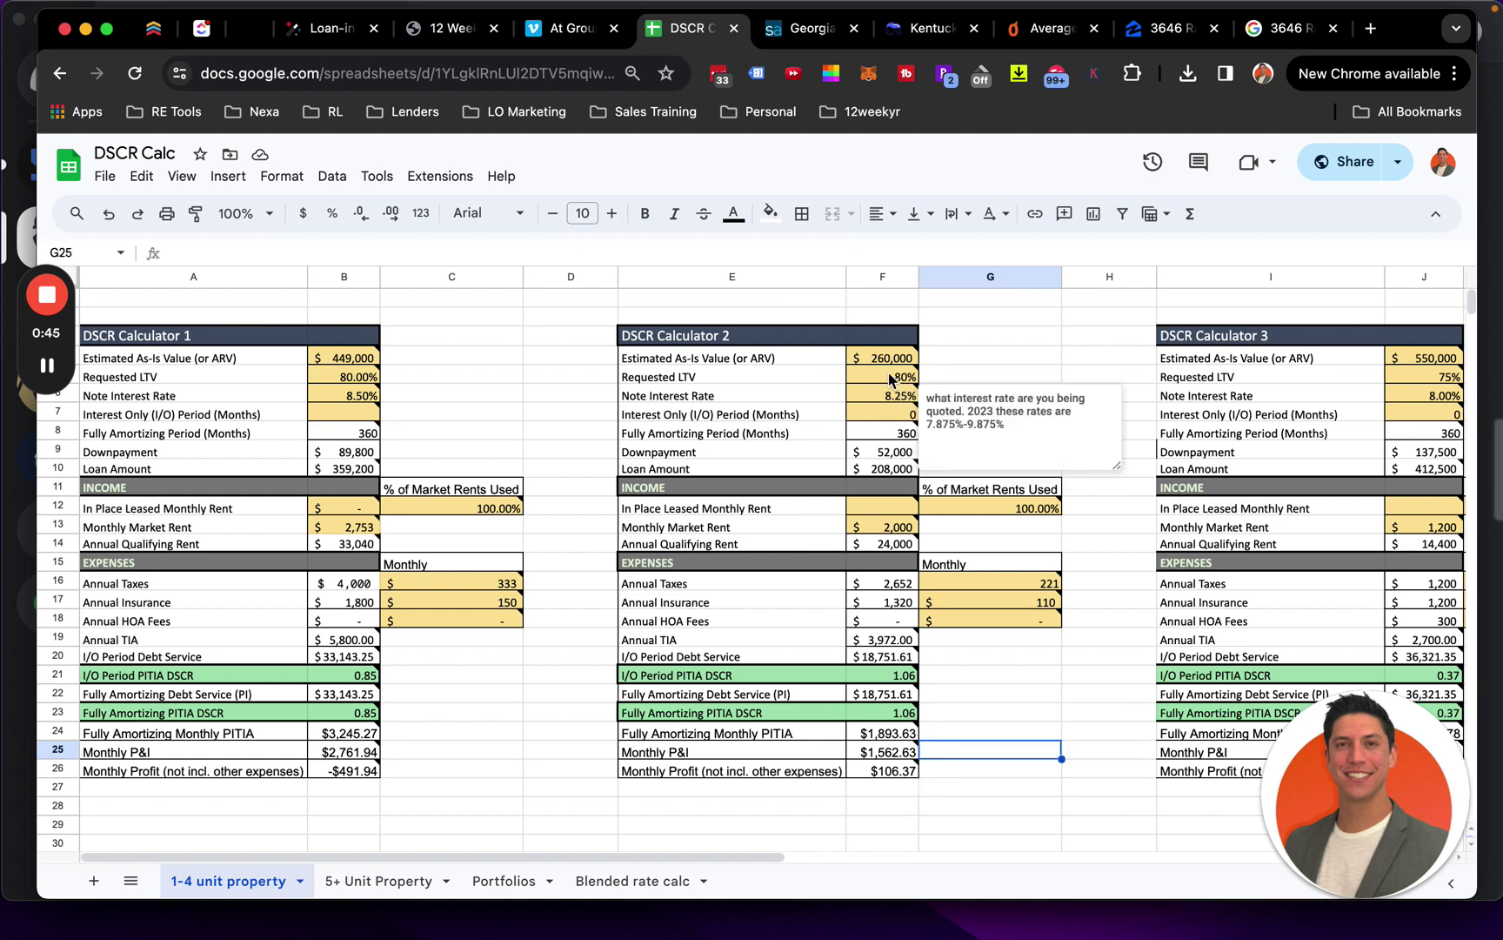
left_click(894, 380)
left_click(750, 374)
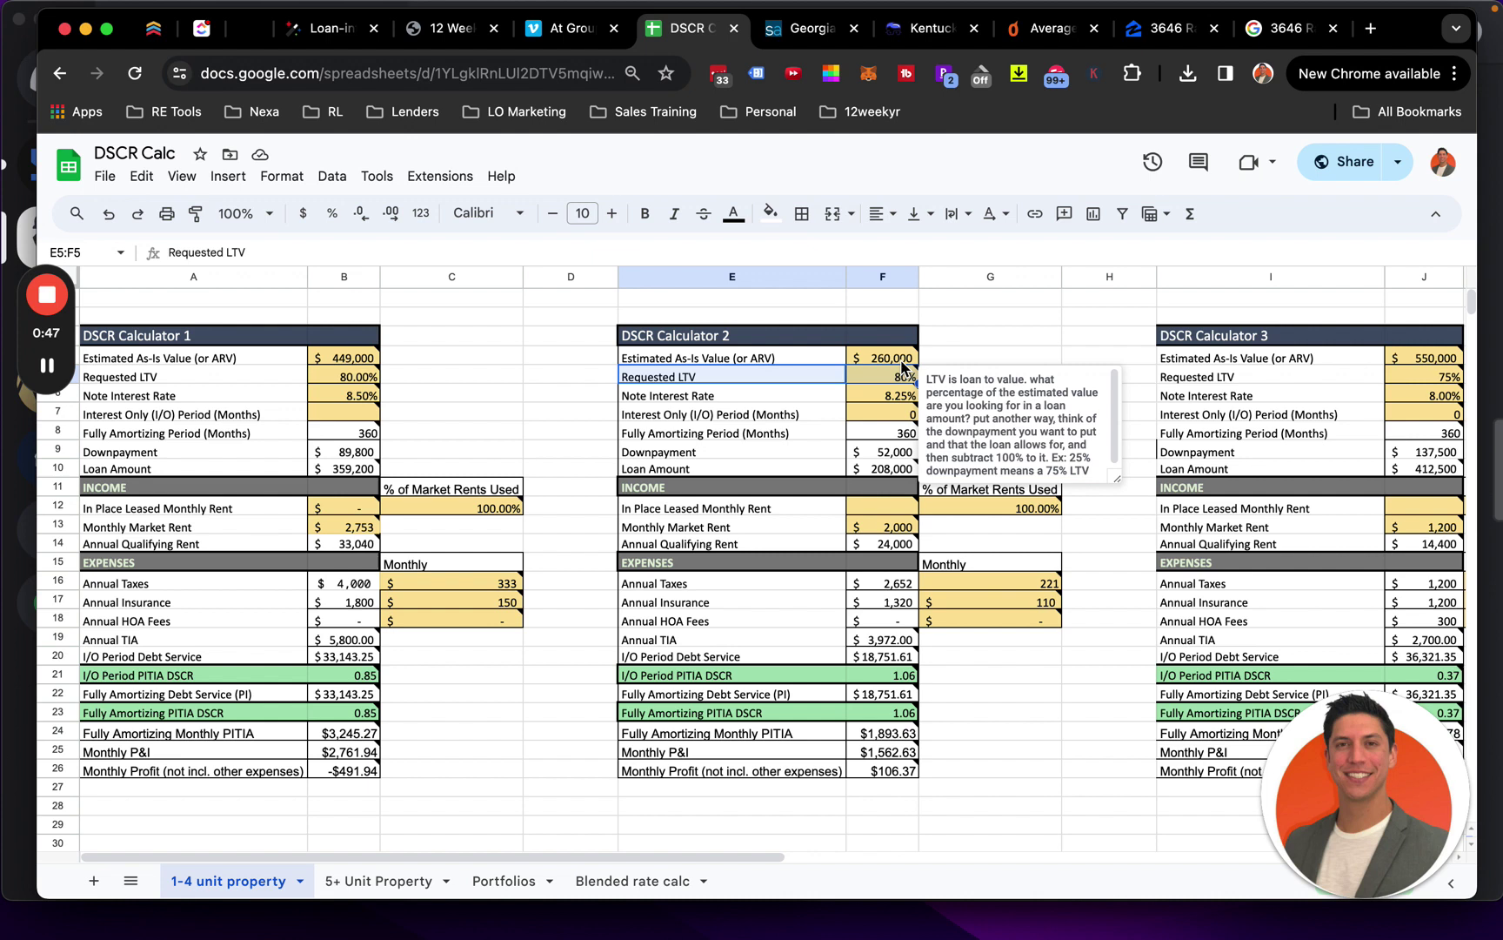
left_click(982, 346)
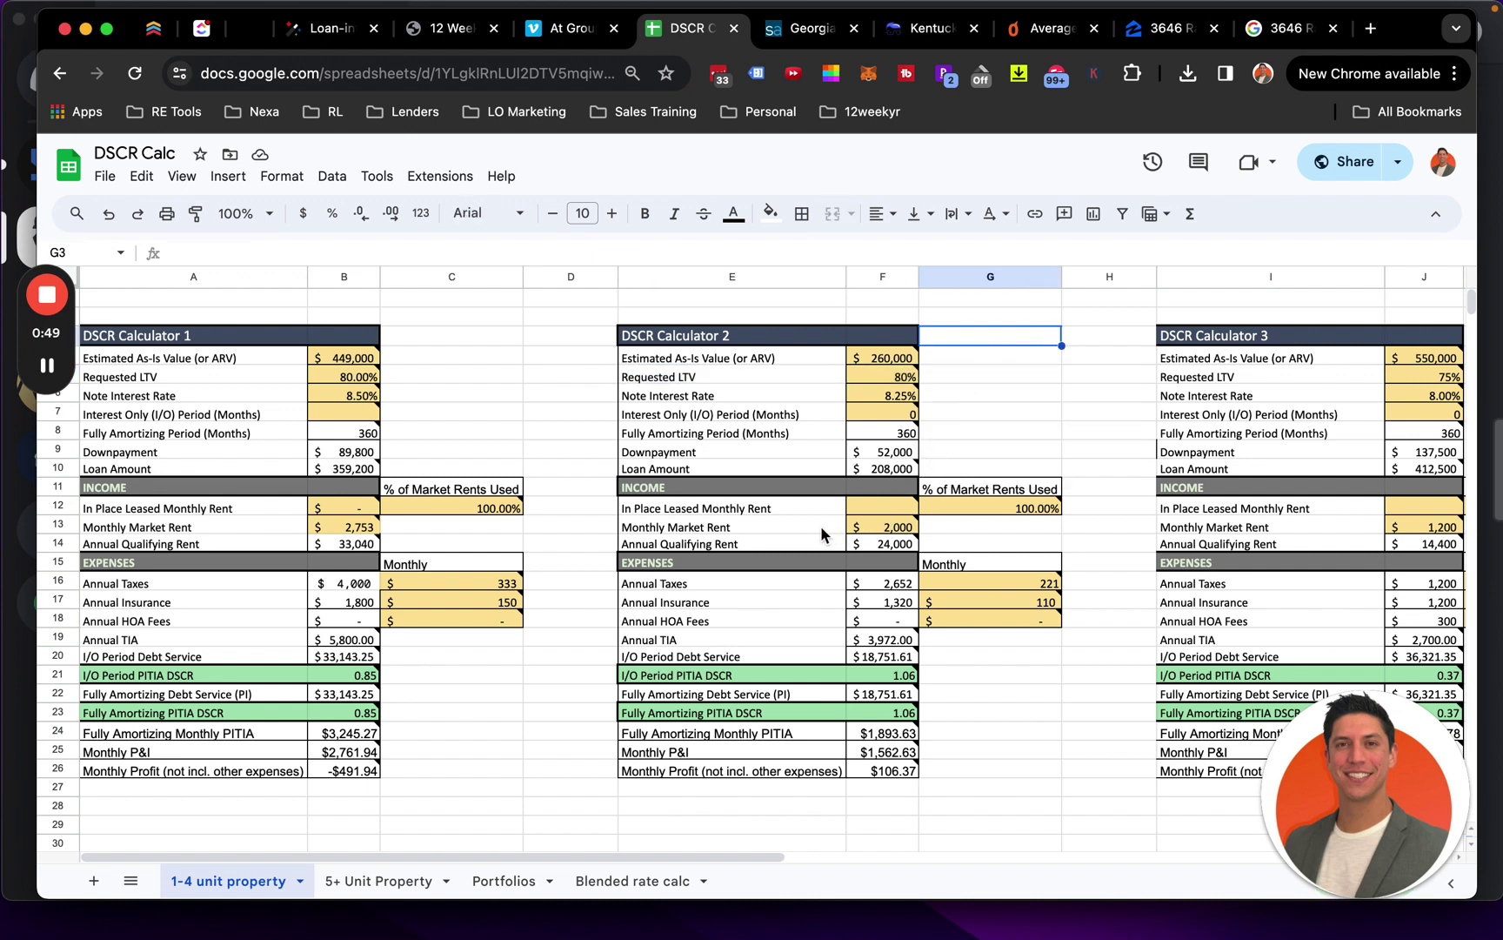
left_click_drag(817, 525, 865, 527)
mouse_move(865, 527)
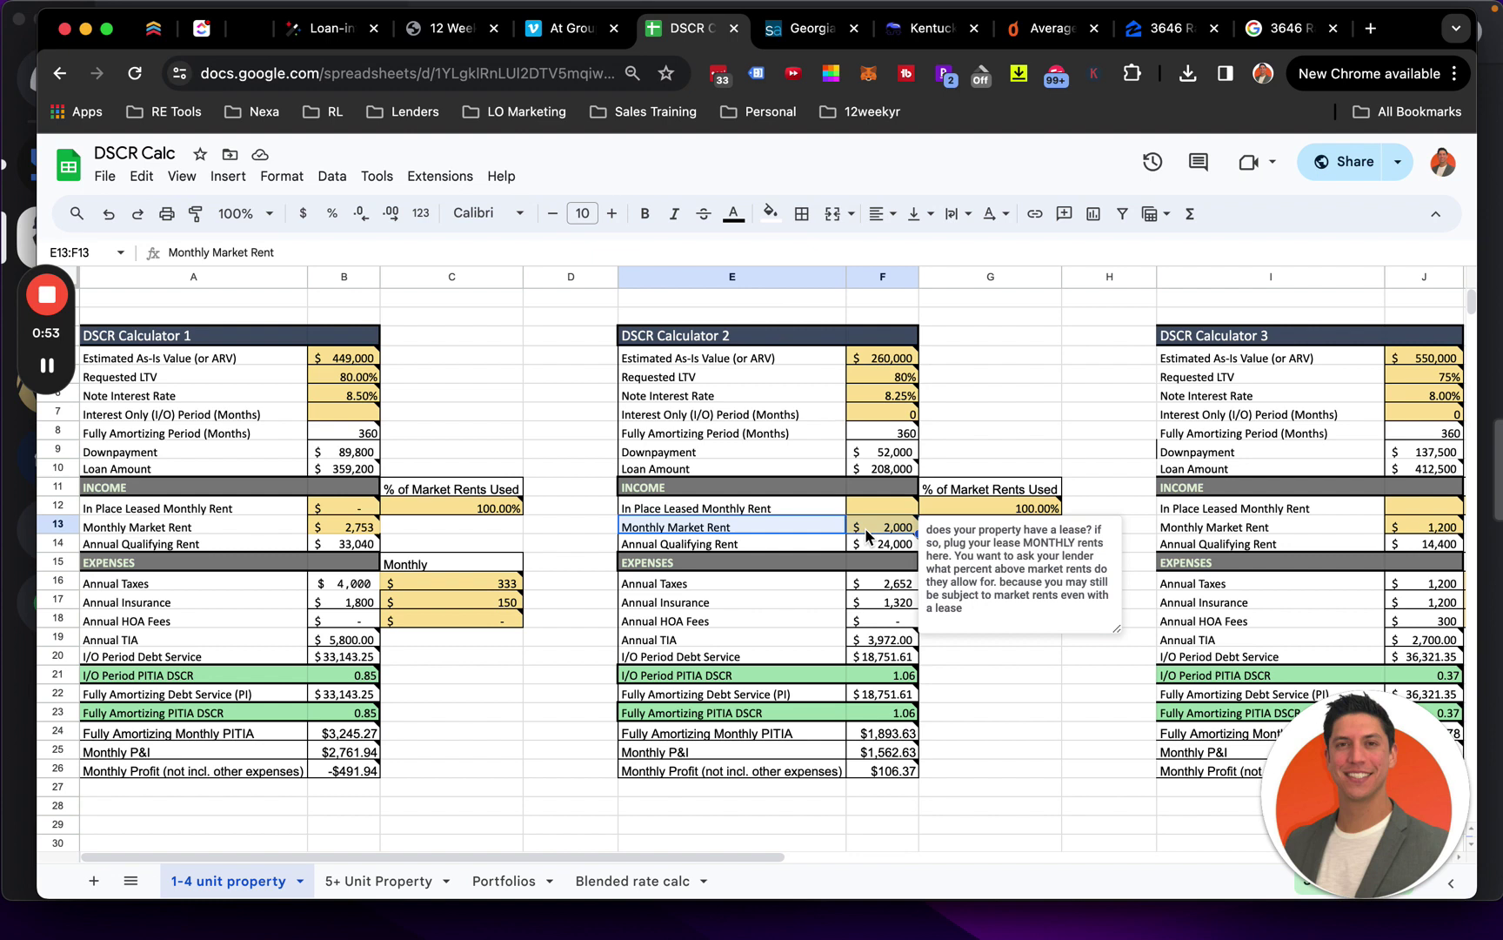
left_click(818, 548)
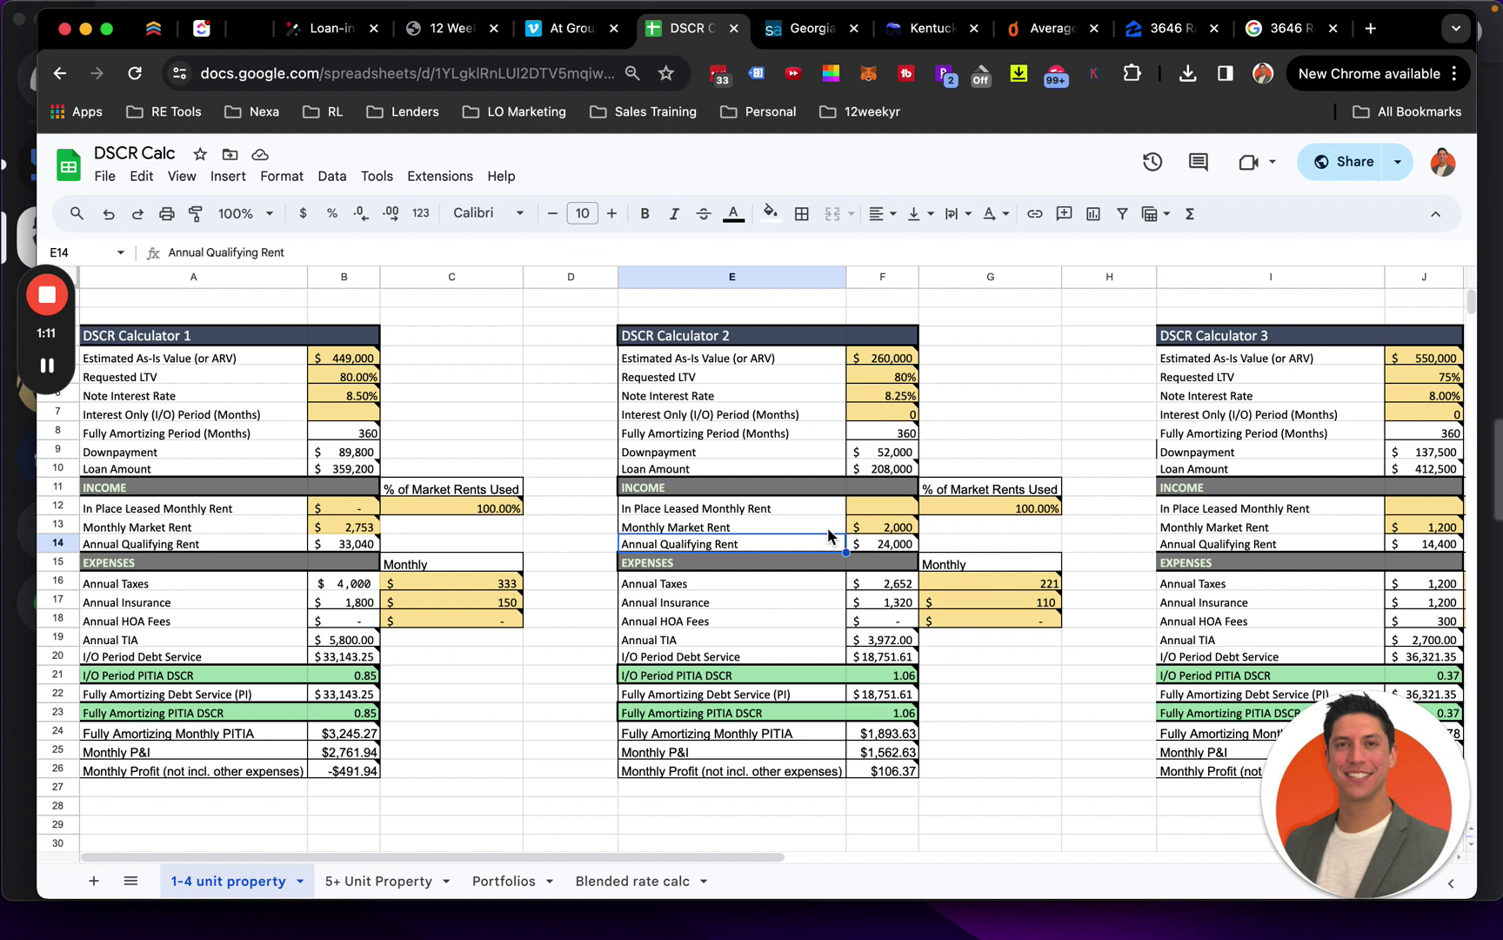
left_click_drag(826, 527, 869, 526)
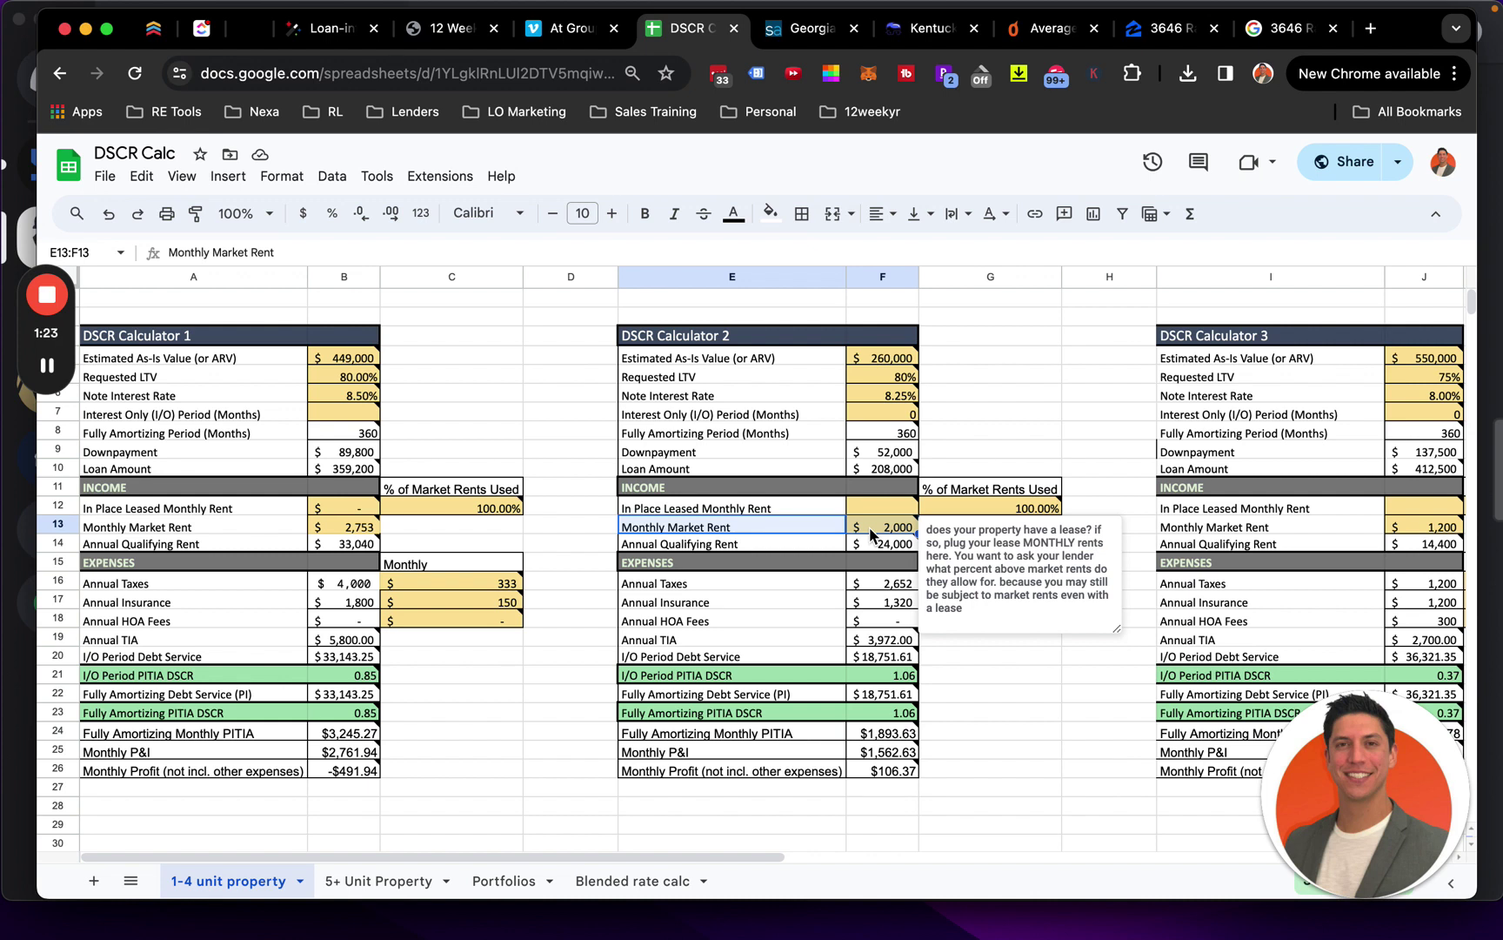
left_click(989, 432)
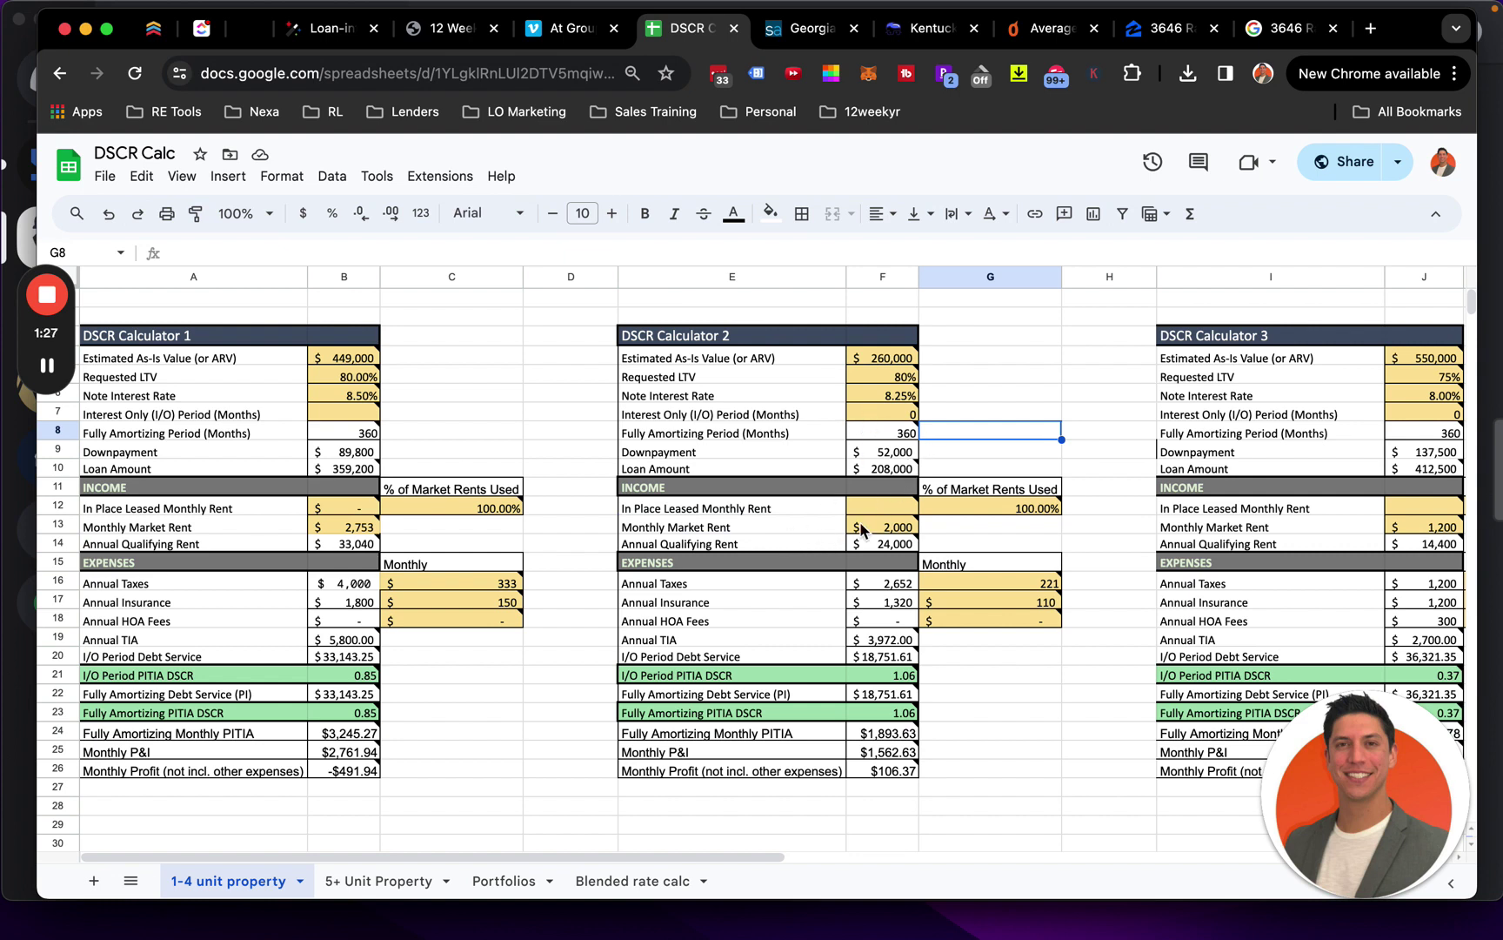
Review the estimated as-is value, Requested LTV and Note Interest Rate inputs and their notes
left_click_drag(835, 364, 867, 363)
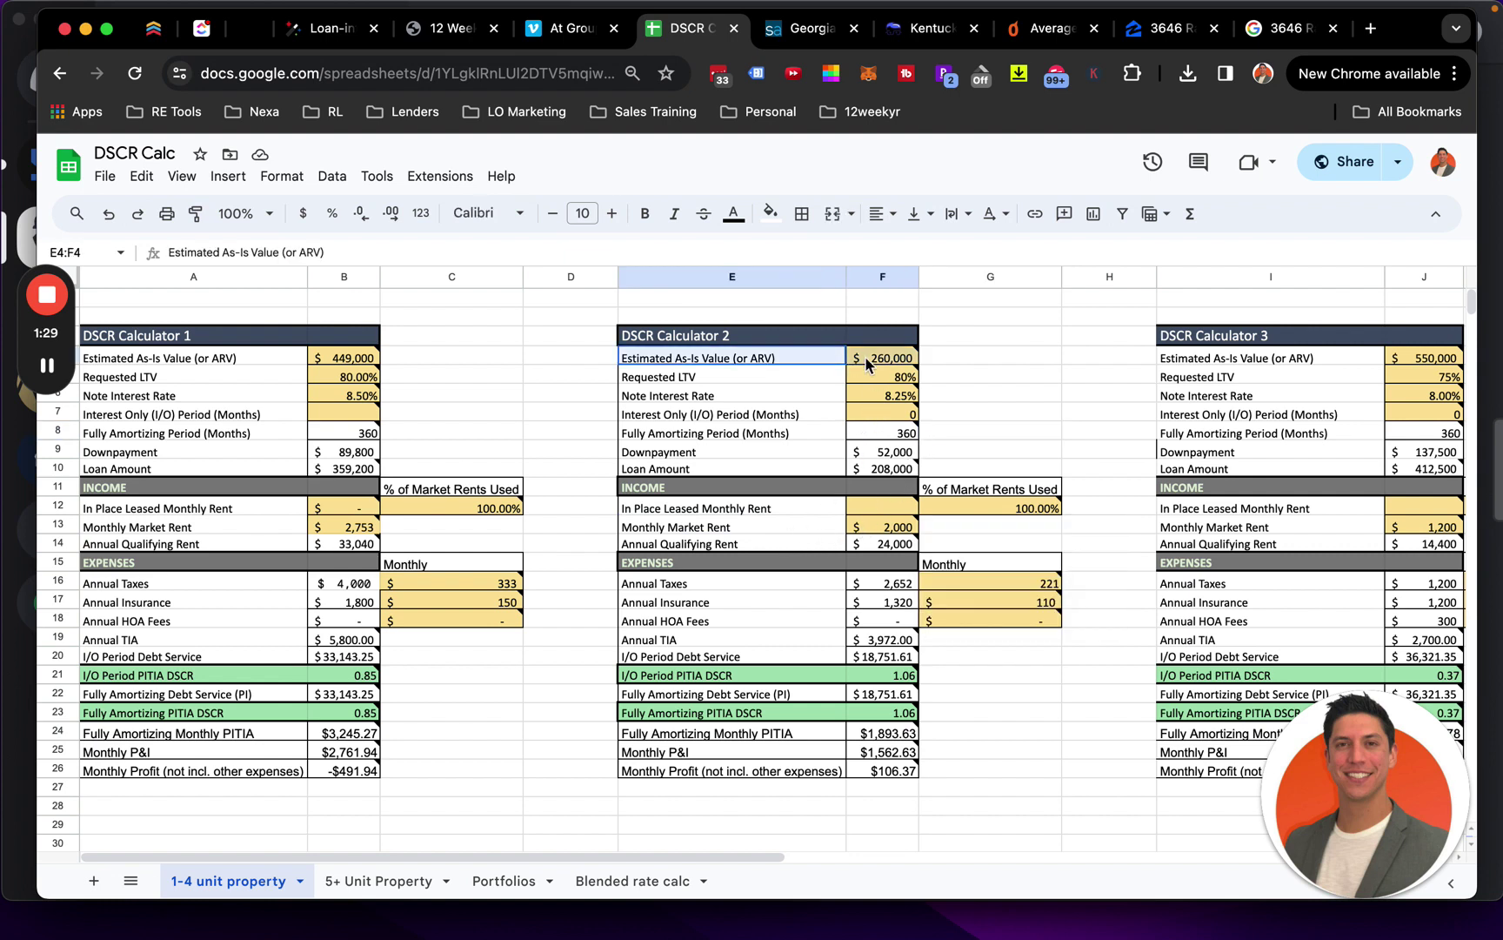
left_click(756, 375)
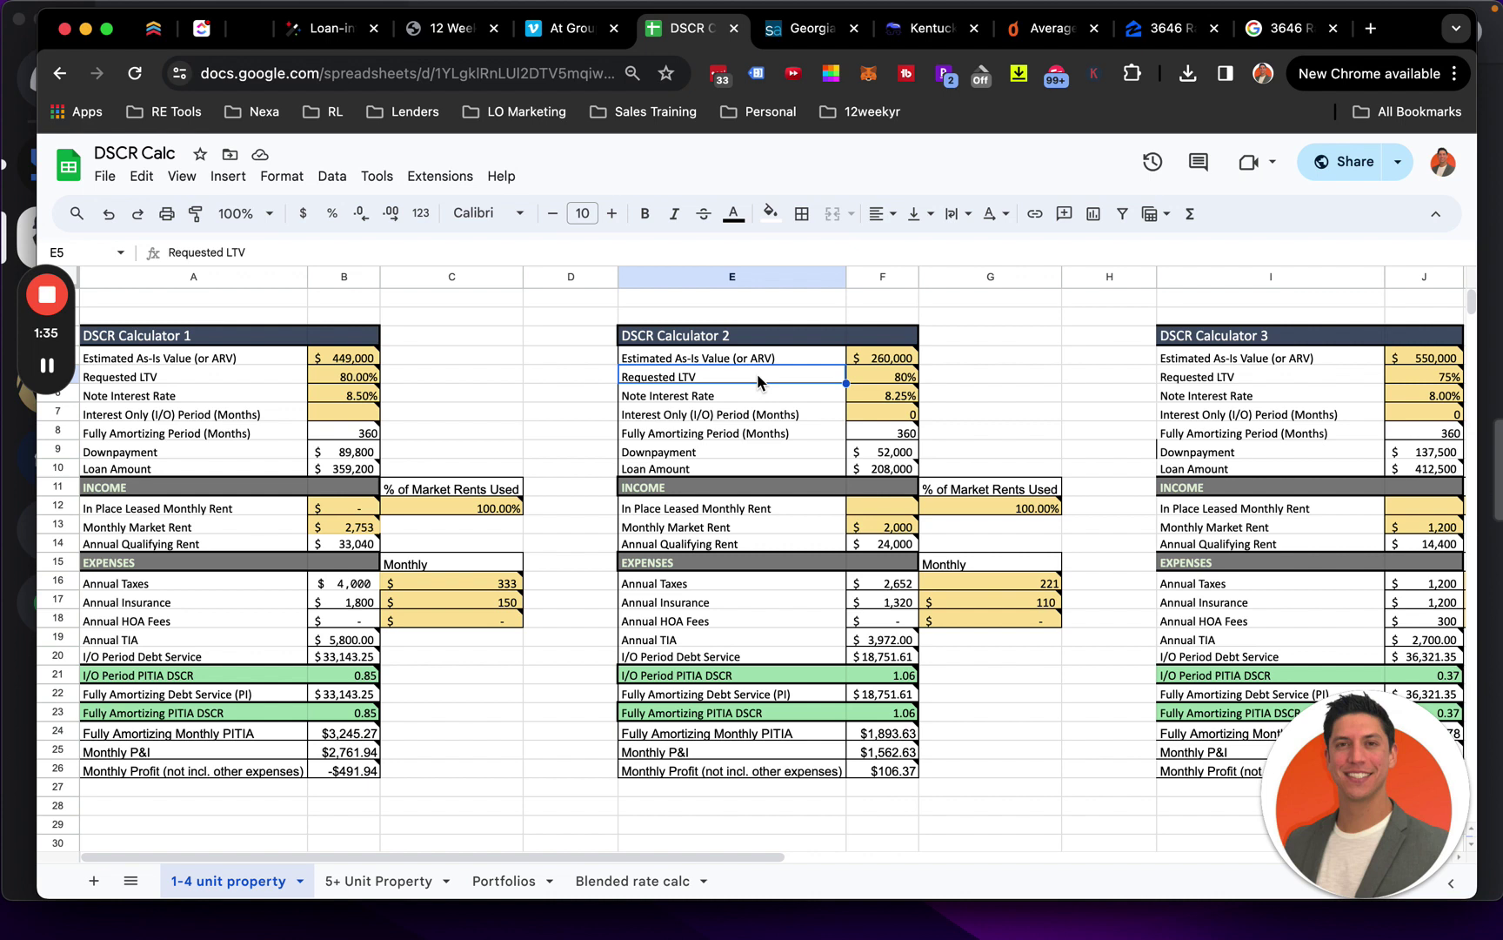
left_click(883, 360)
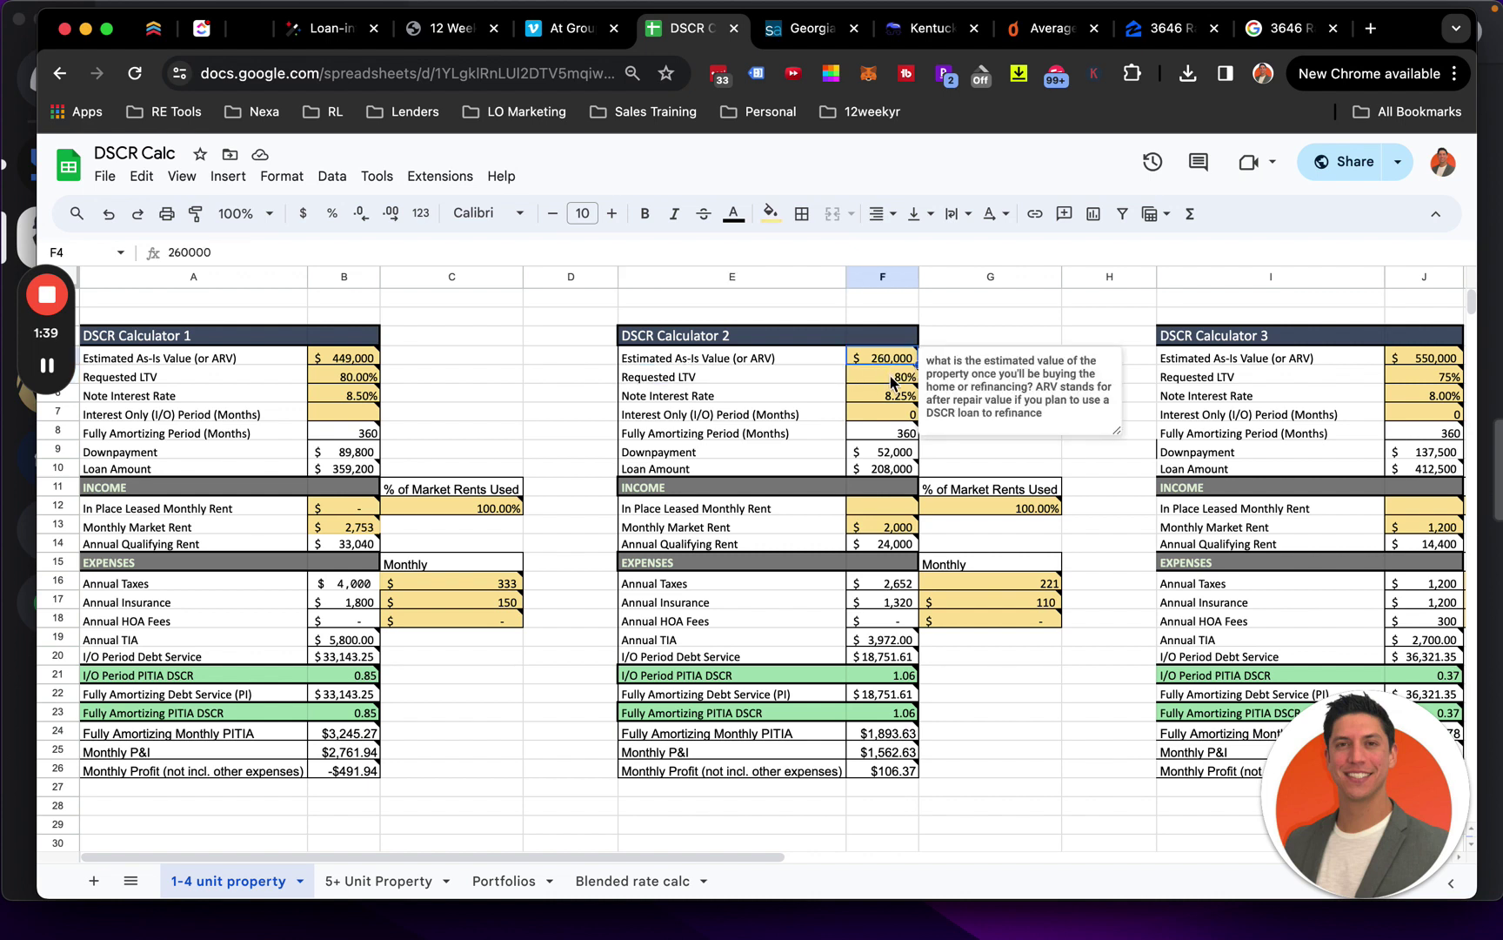
left_click(892, 380)
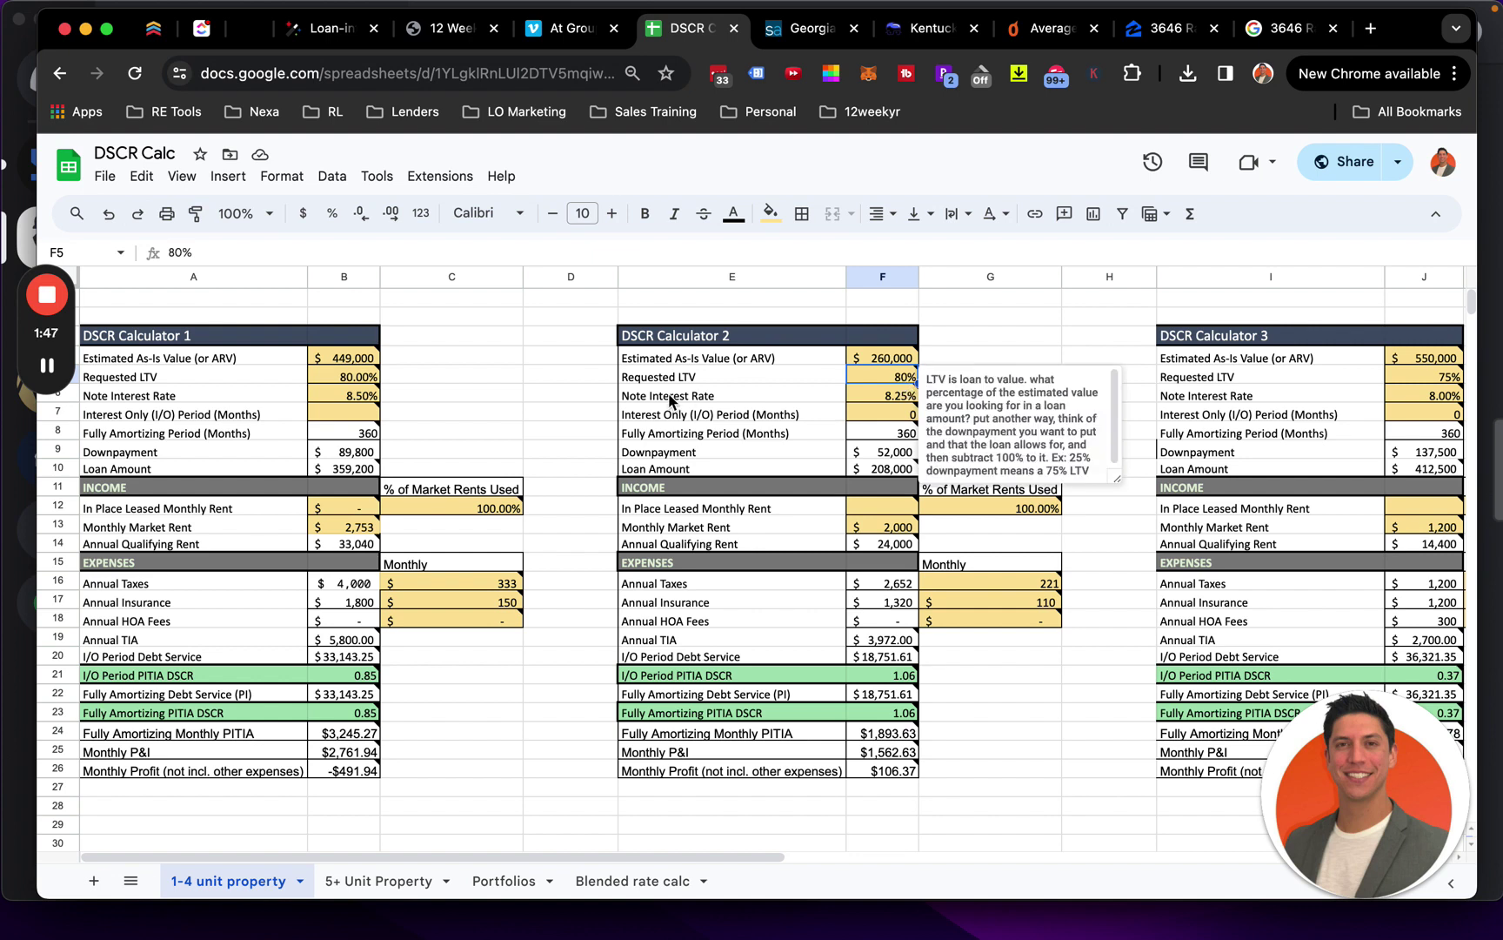
left_click(881, 399)
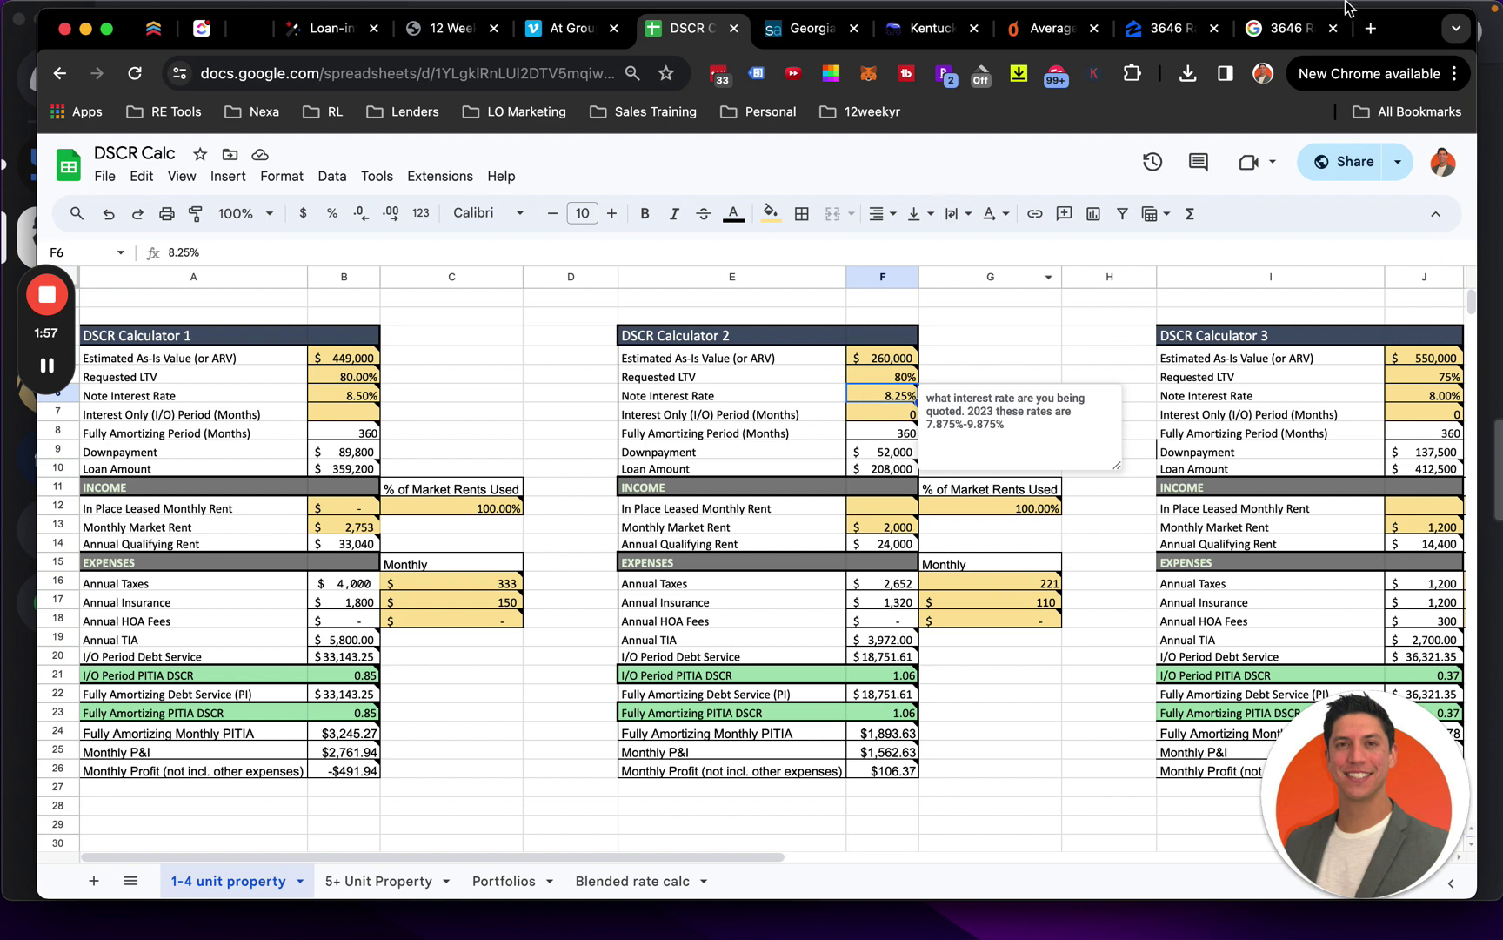
left_click(1441, 11)
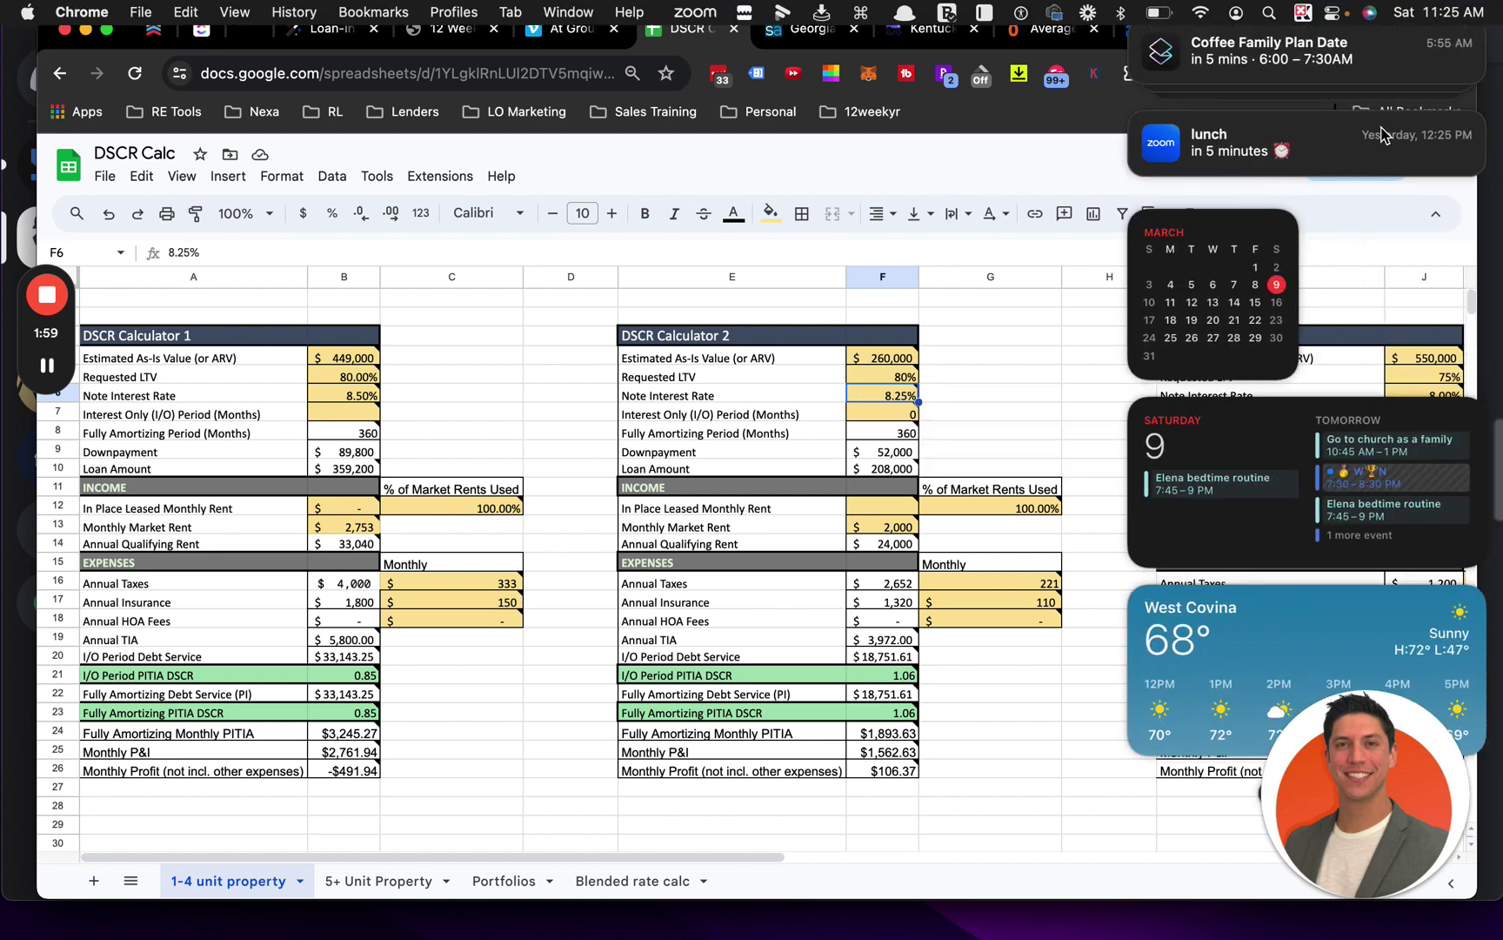
left_click(1443, 9)
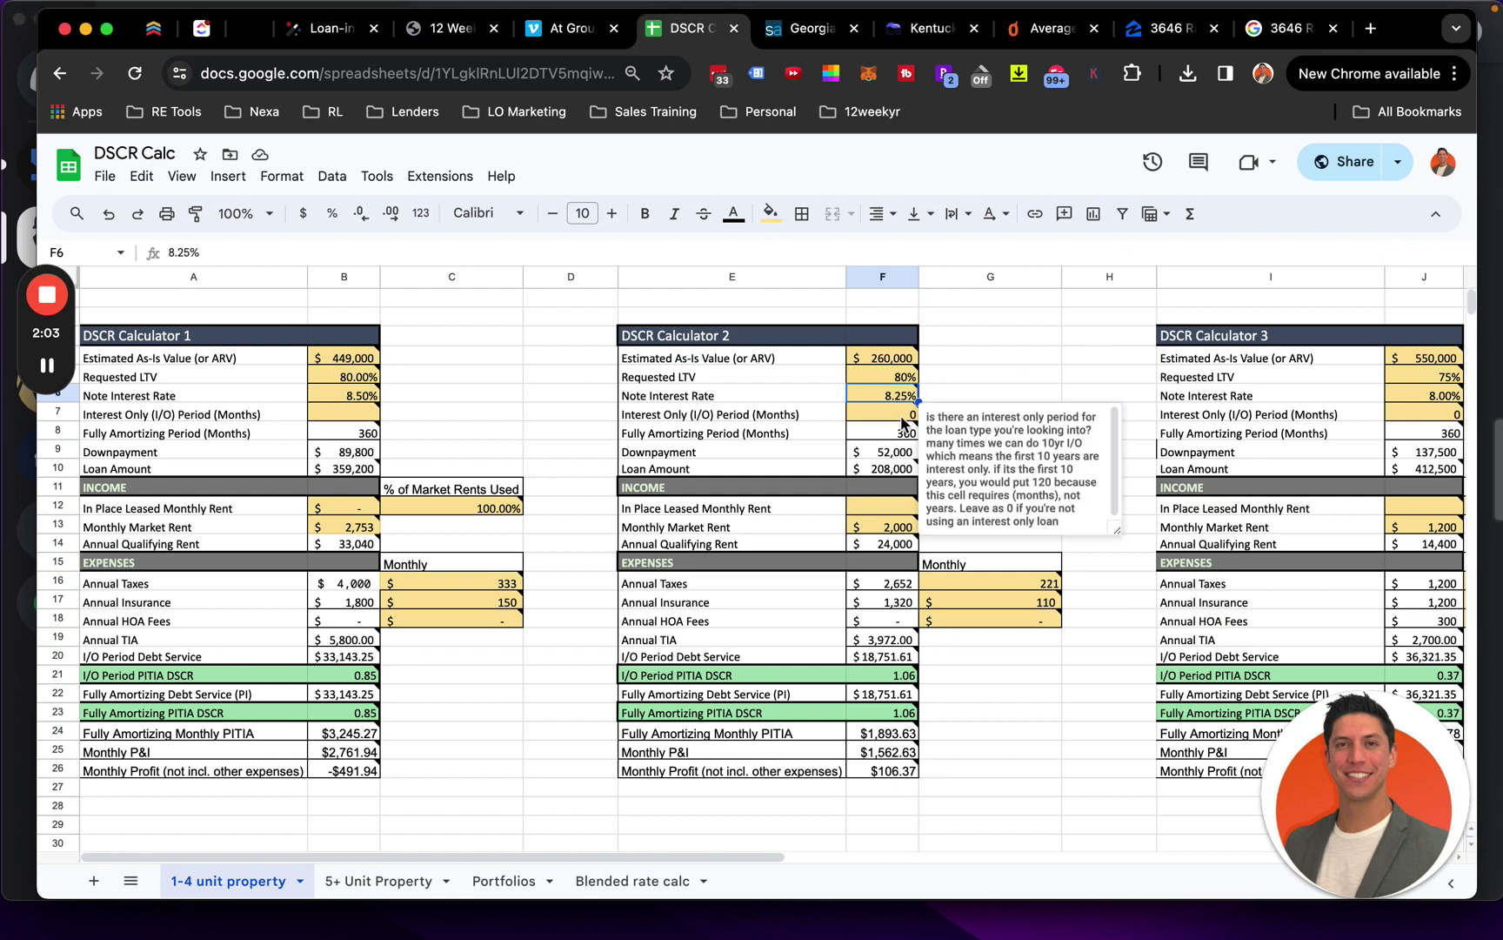
Go over Downpayment, Loan Amount, the 360-month and interest-only periods, and the 2,000 rent
left_click_drag(818, 454, 869, 471)
left_click(827, 477)
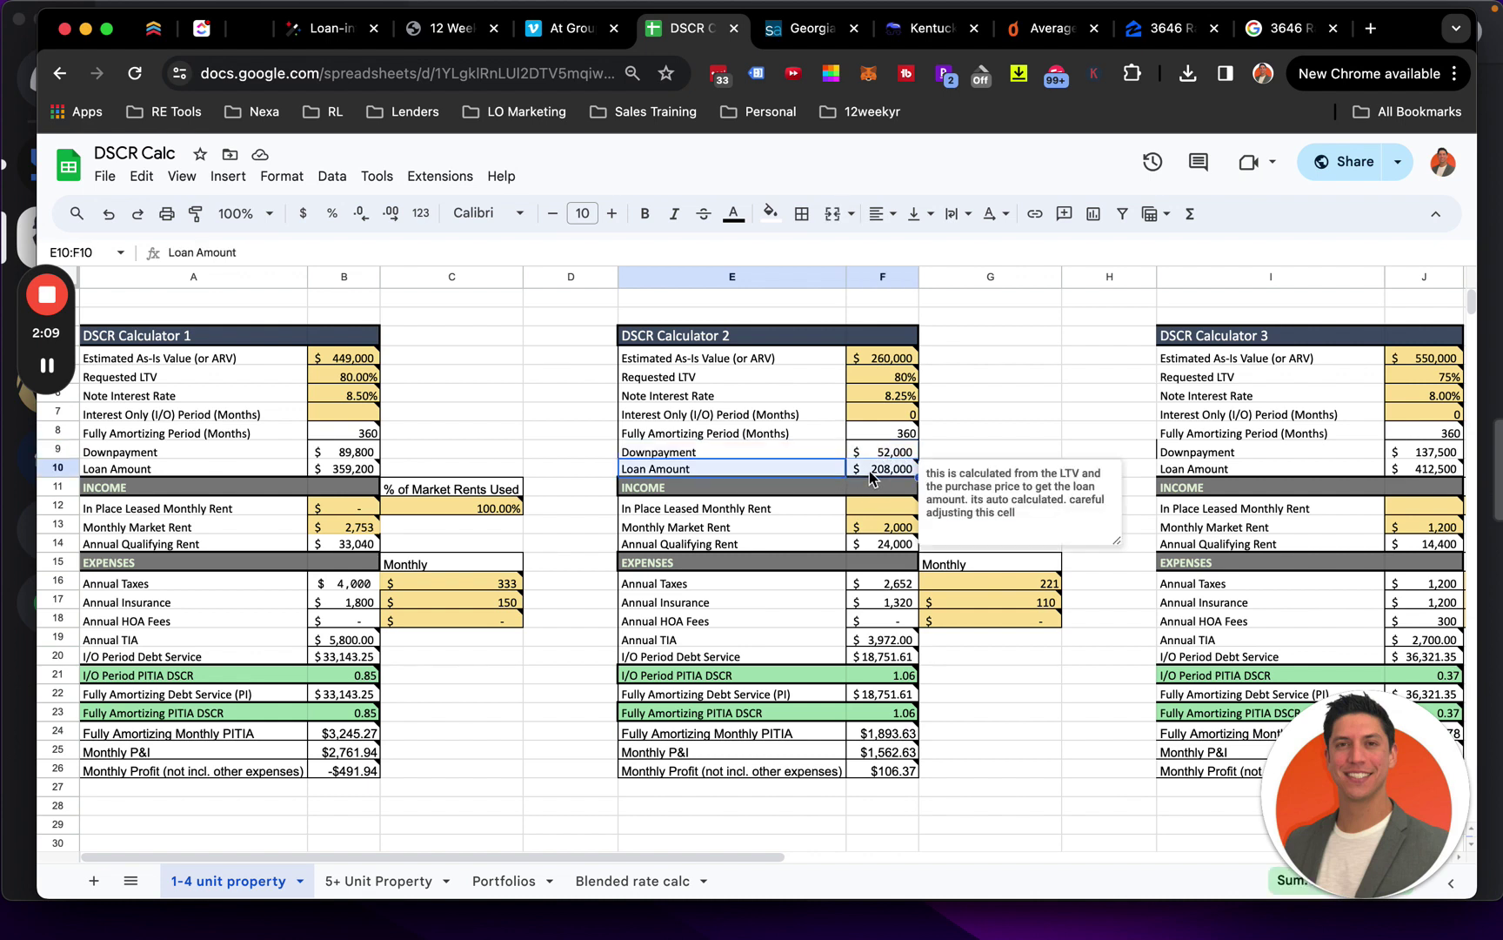
left_click(820, 430)
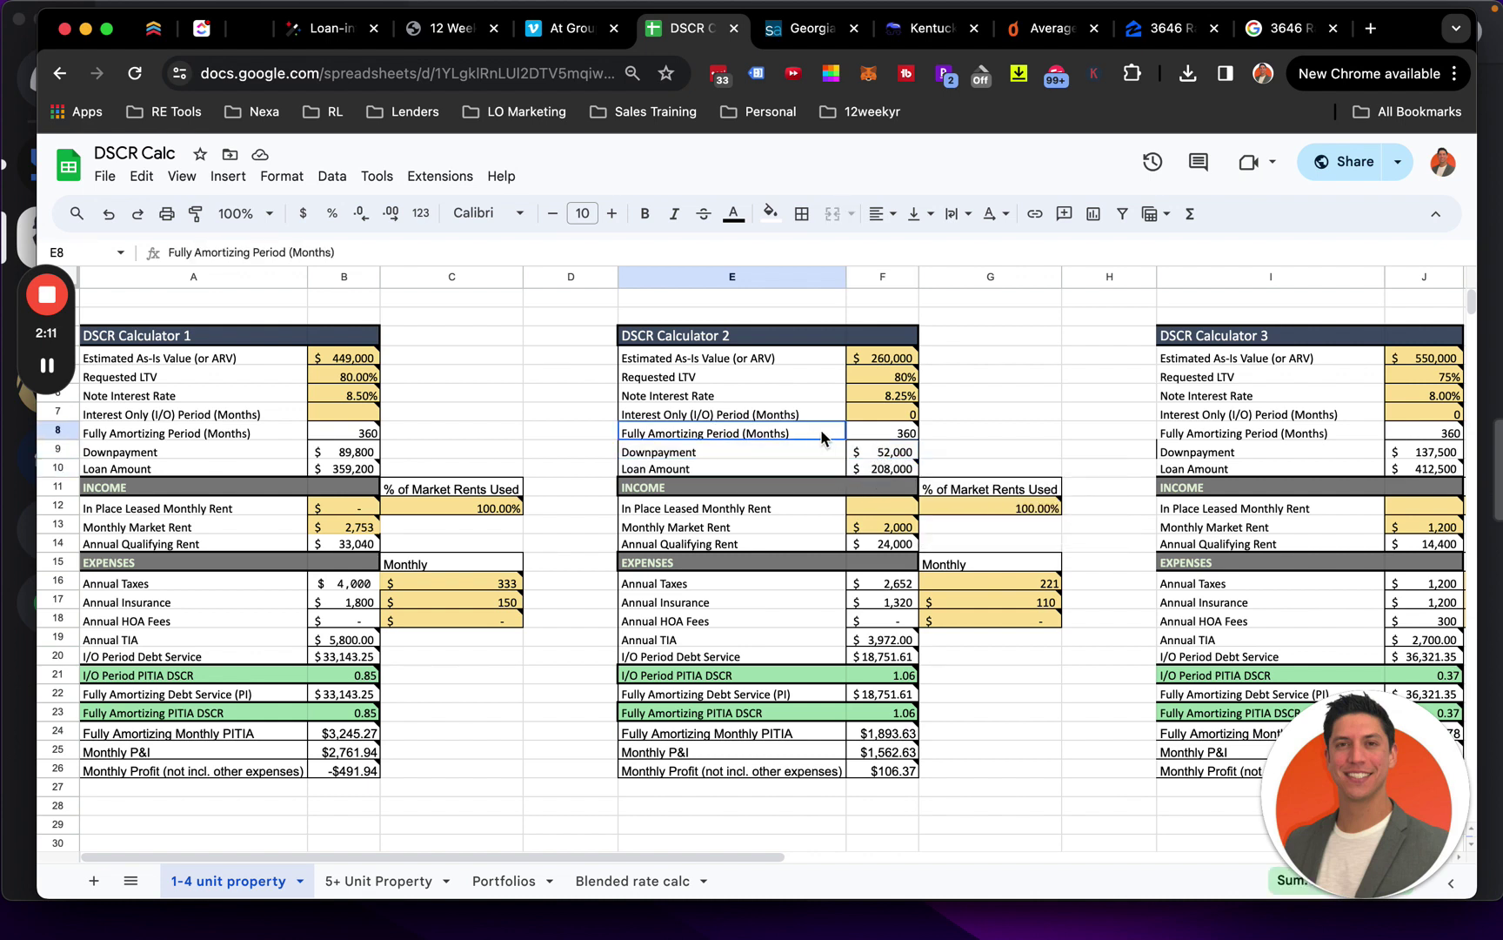
left_click_drag(822, 430, 882, 435)
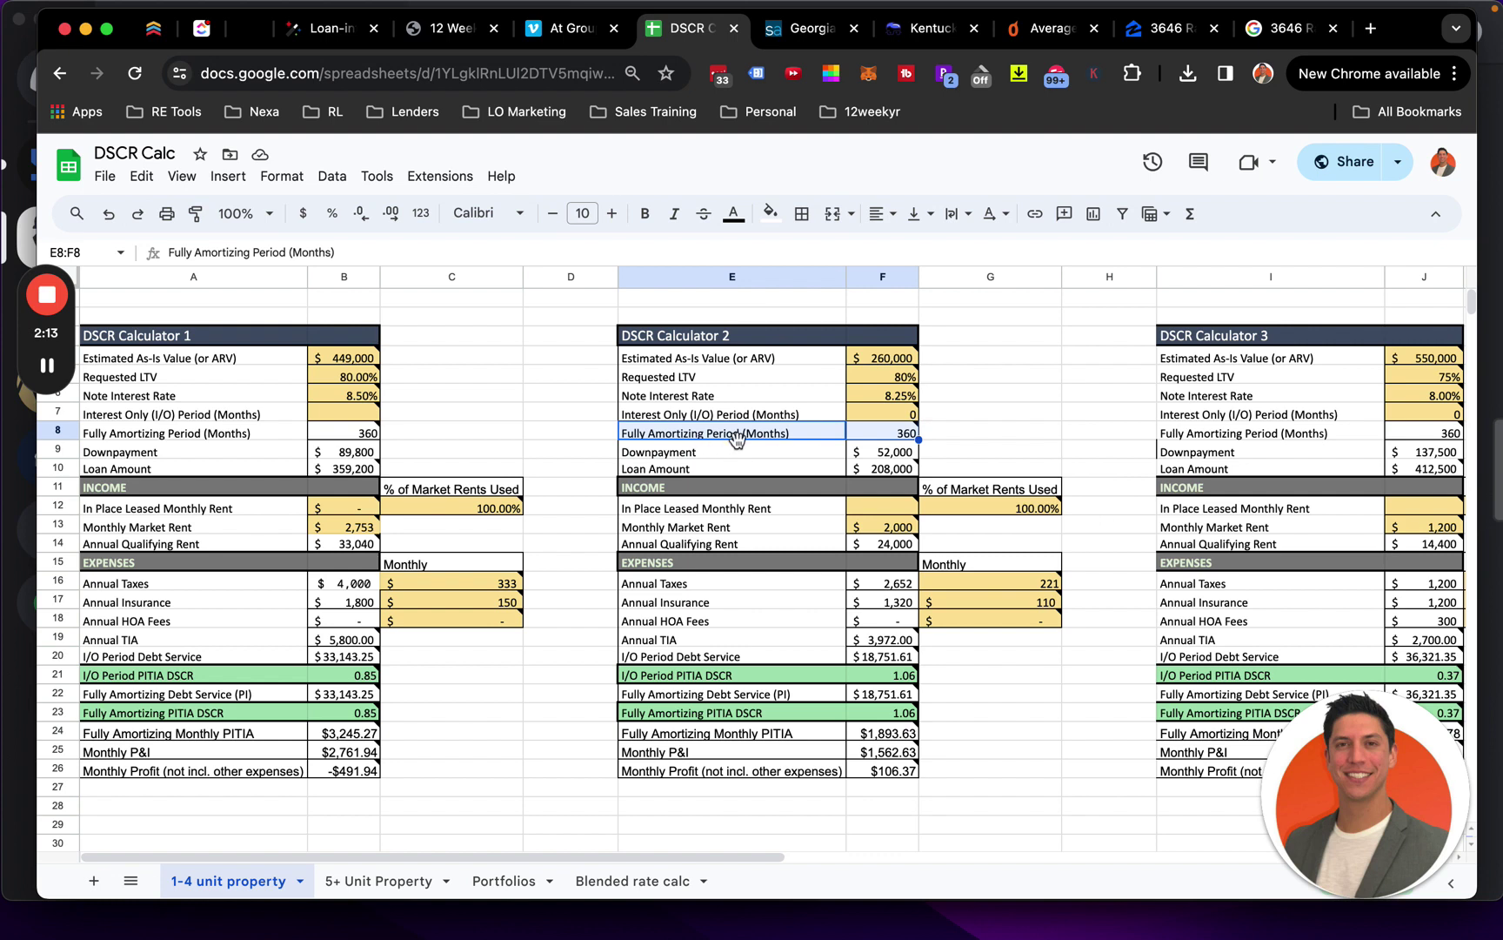
left_click_drag(804, 411, 894, 418)
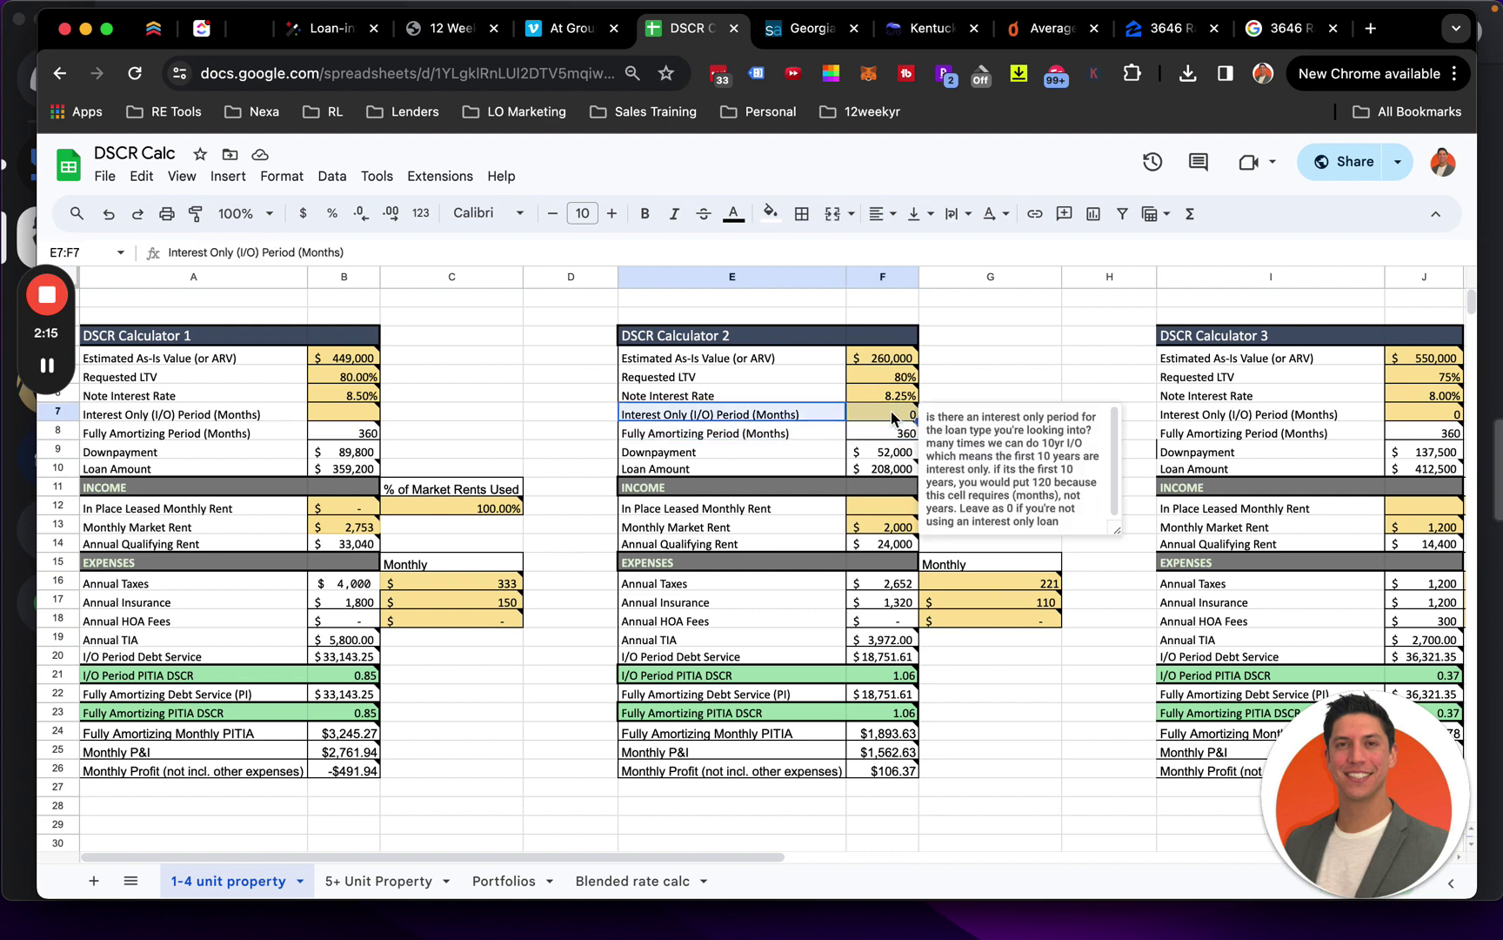
left_click(790, 526)
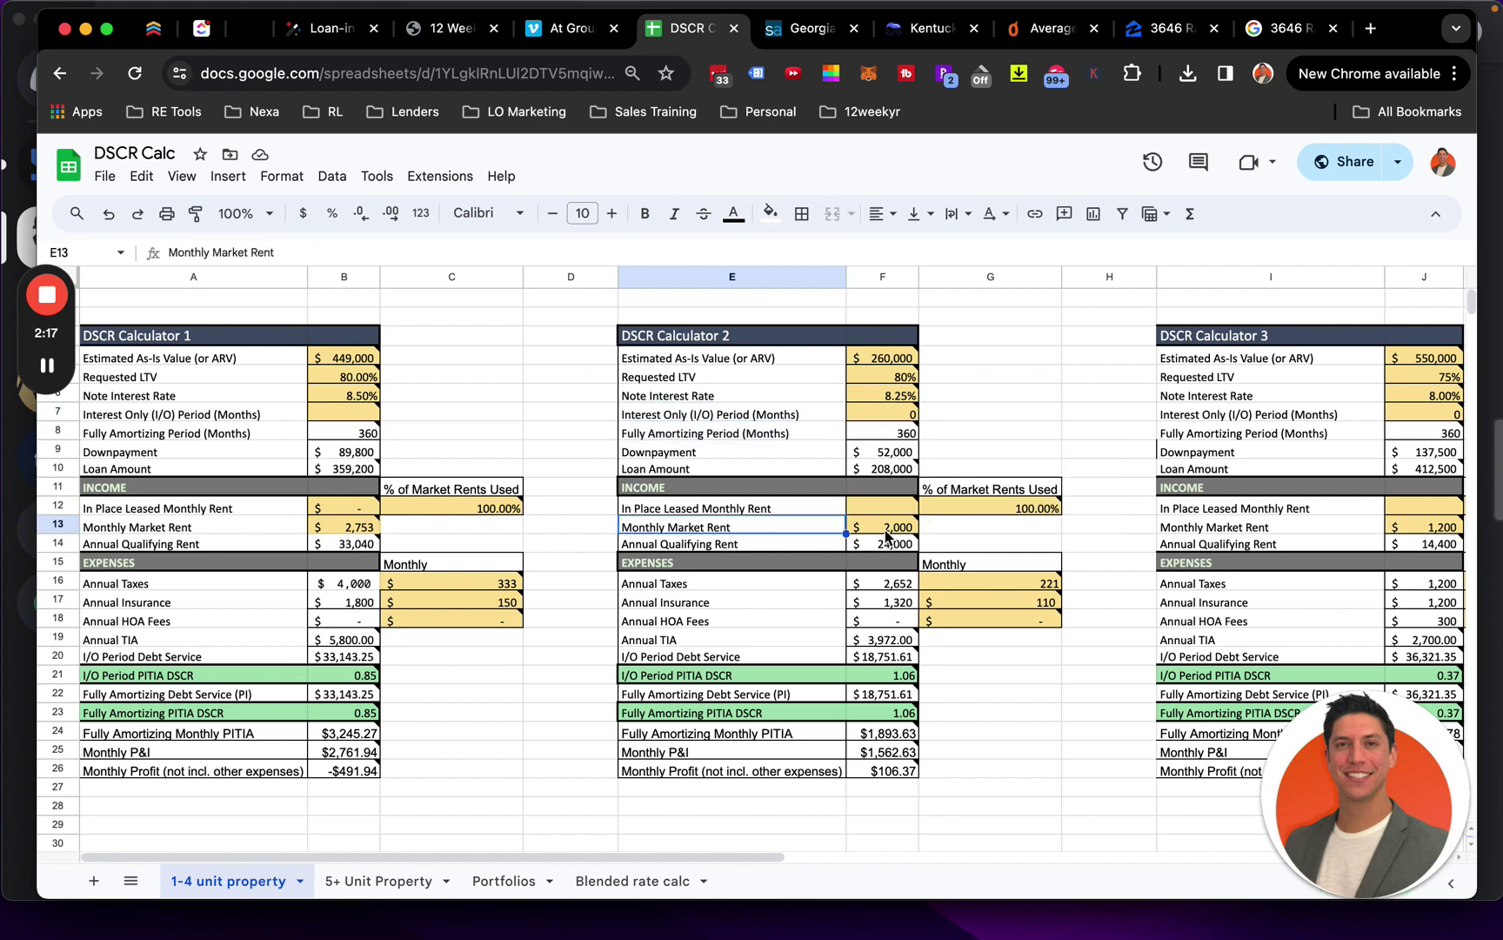
left_click_drag(888, 534, 888, 522)
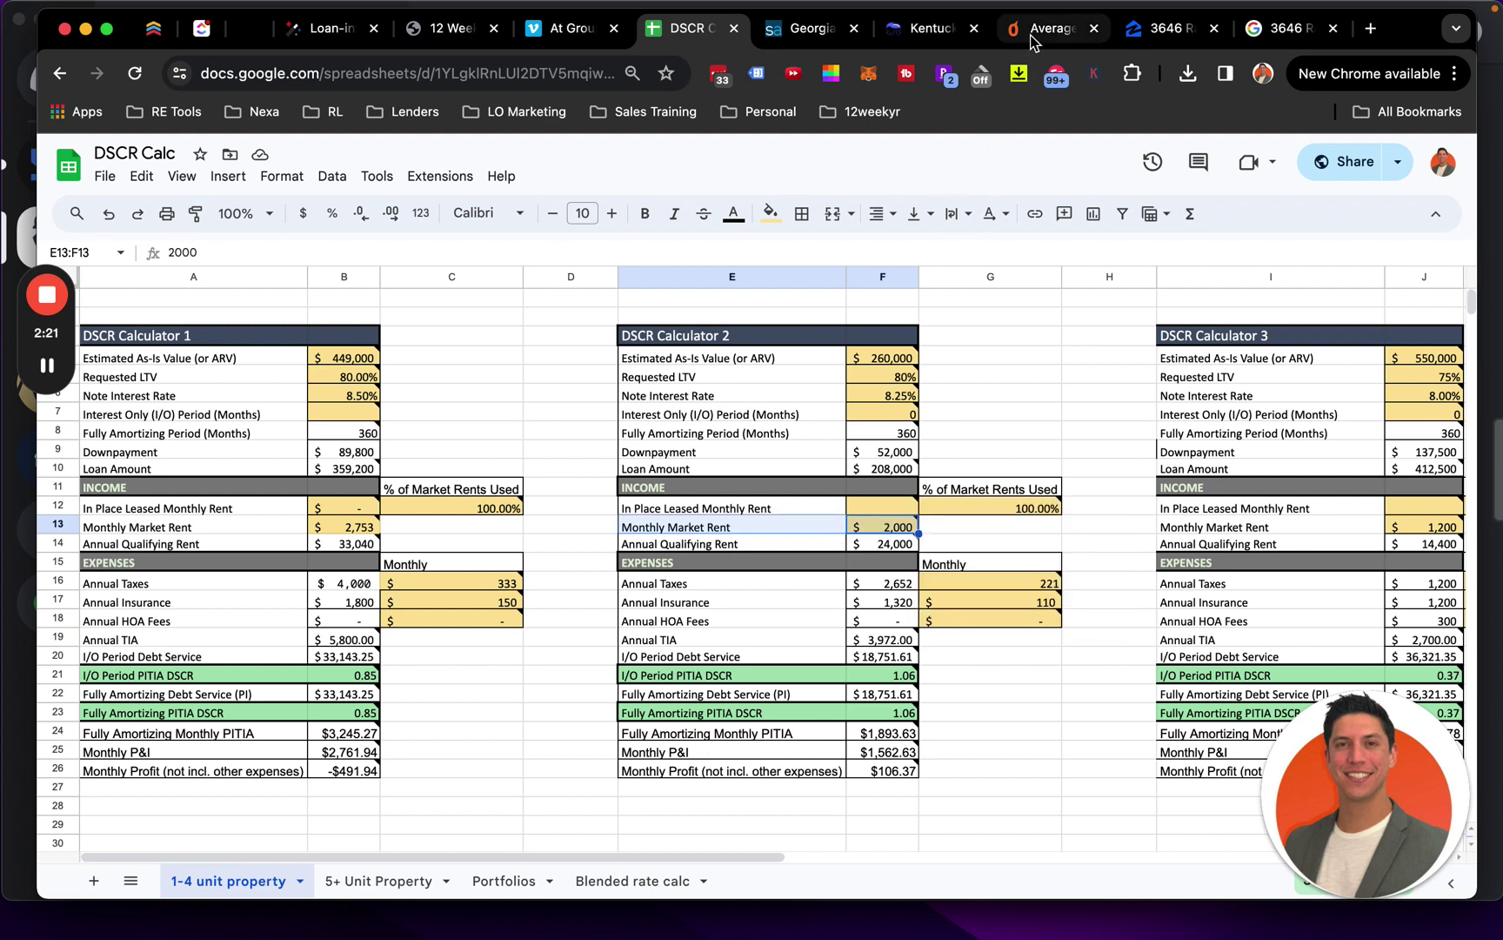
Check the property address in the Rentometer rent analysis
left_click(1054, 28)
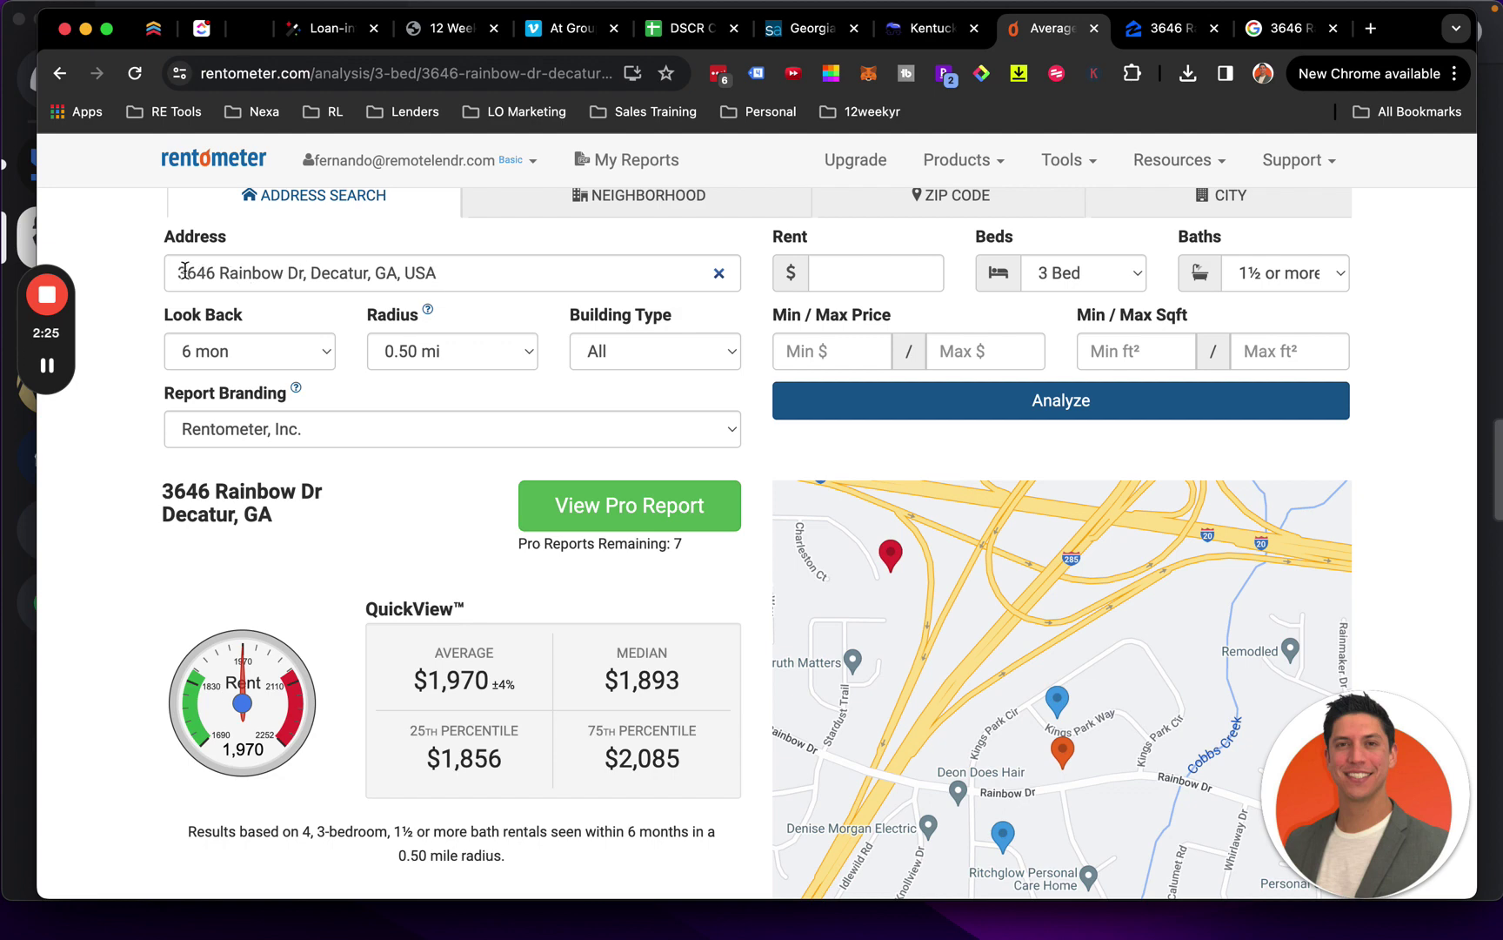
left_click_drag(181, 270, 467, 269)
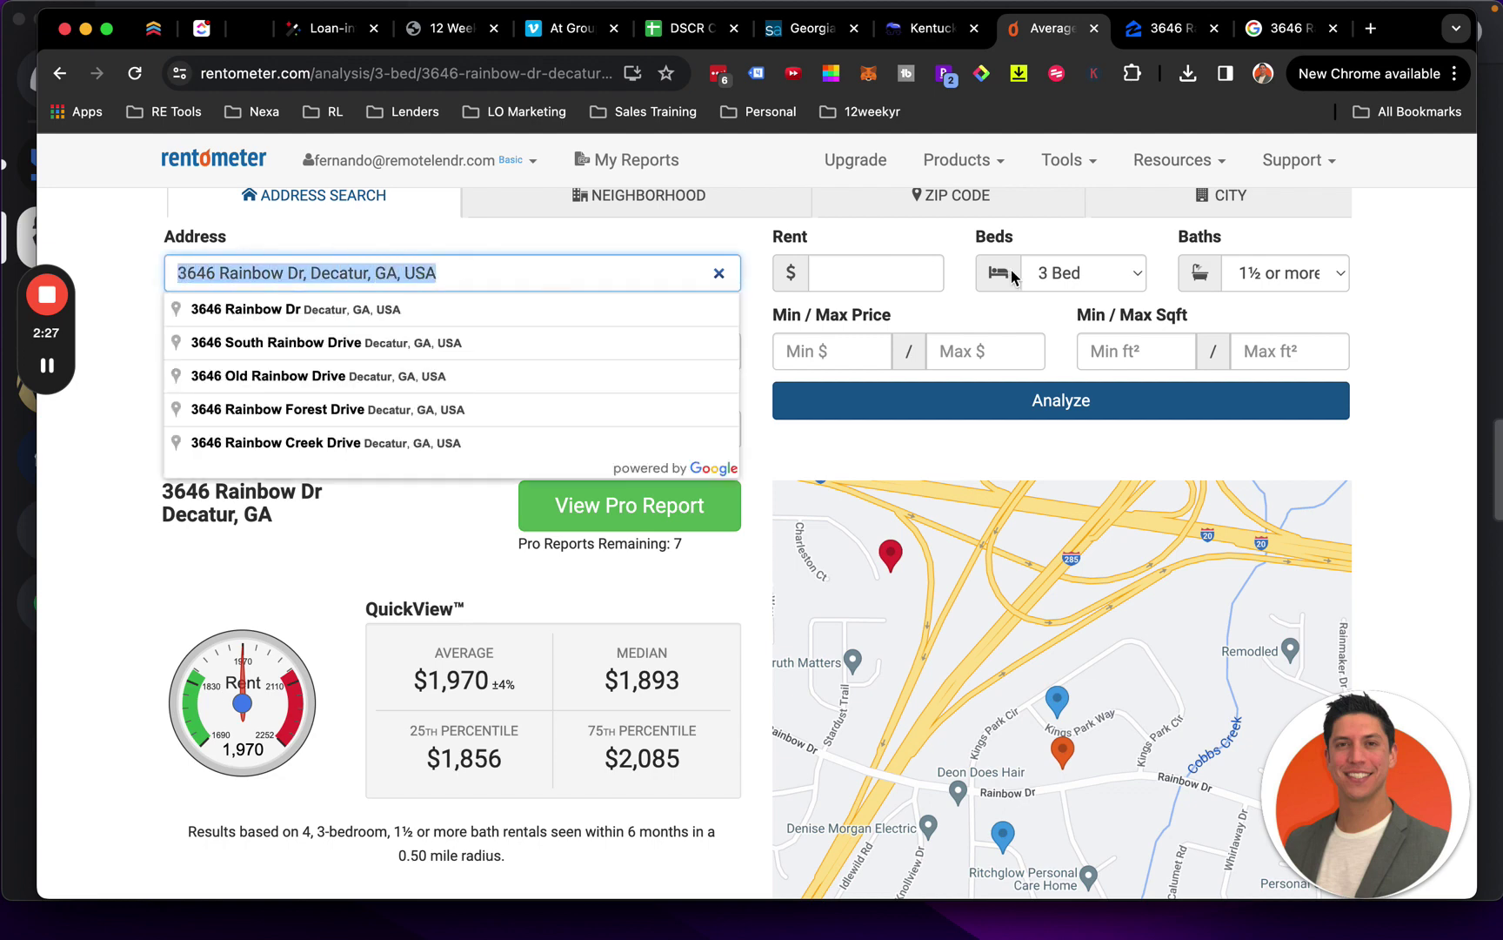
left_click(974, 301)
Scroll the Zillow listing to the top to see its photos, $255,000 price, beds and baths
left_click(1166, 27)
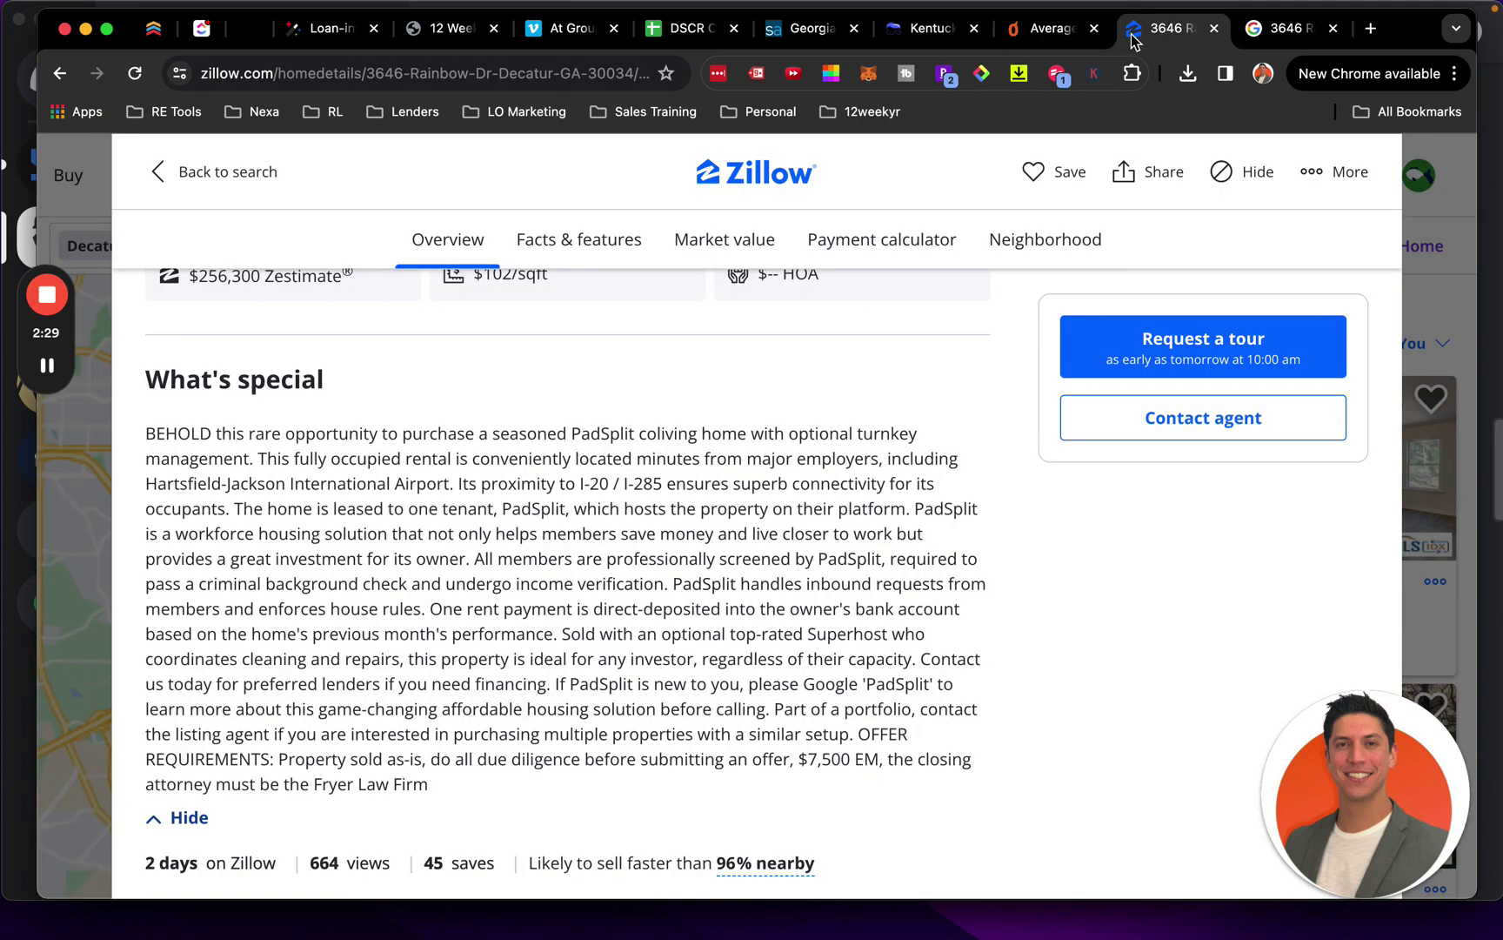
scroll(580, 467, "up", 4)
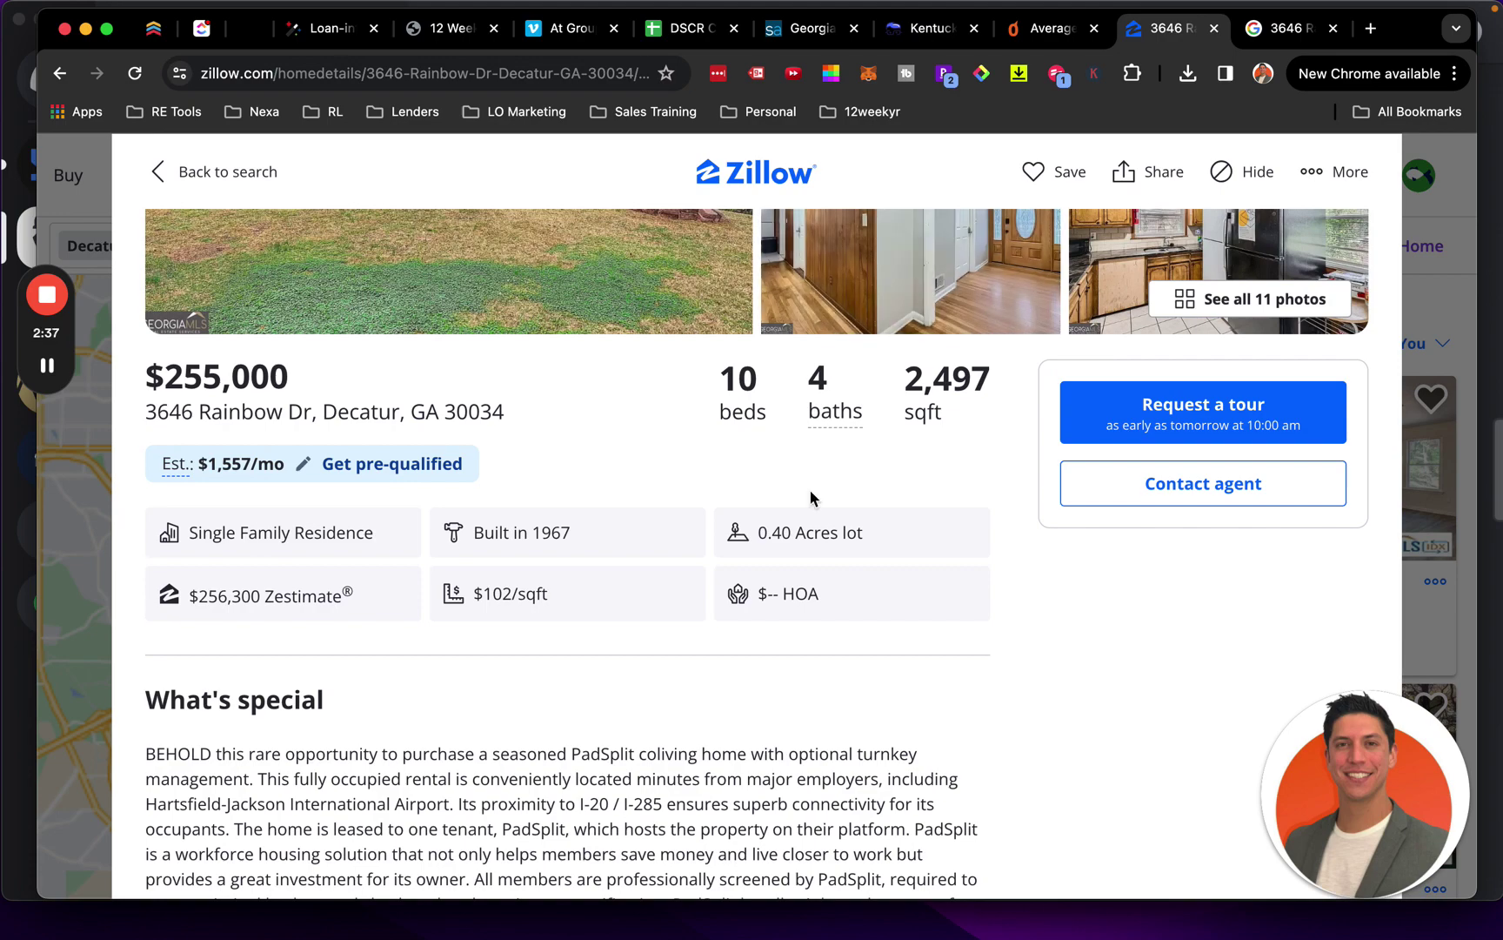
scroll(820, 339, "up", 4)
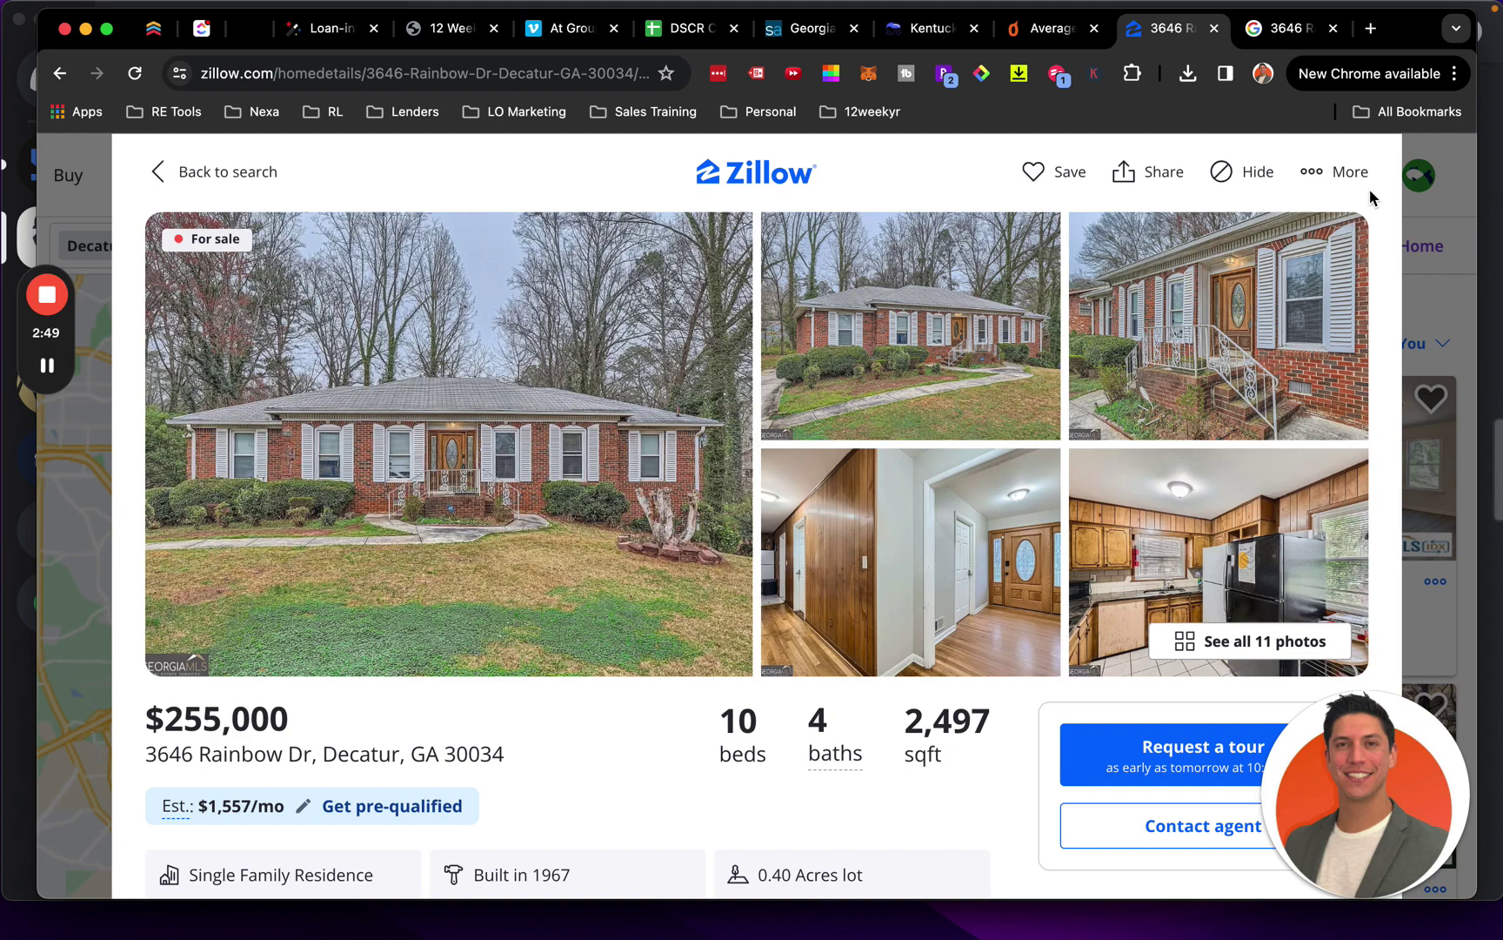
left_click(1292, 27)
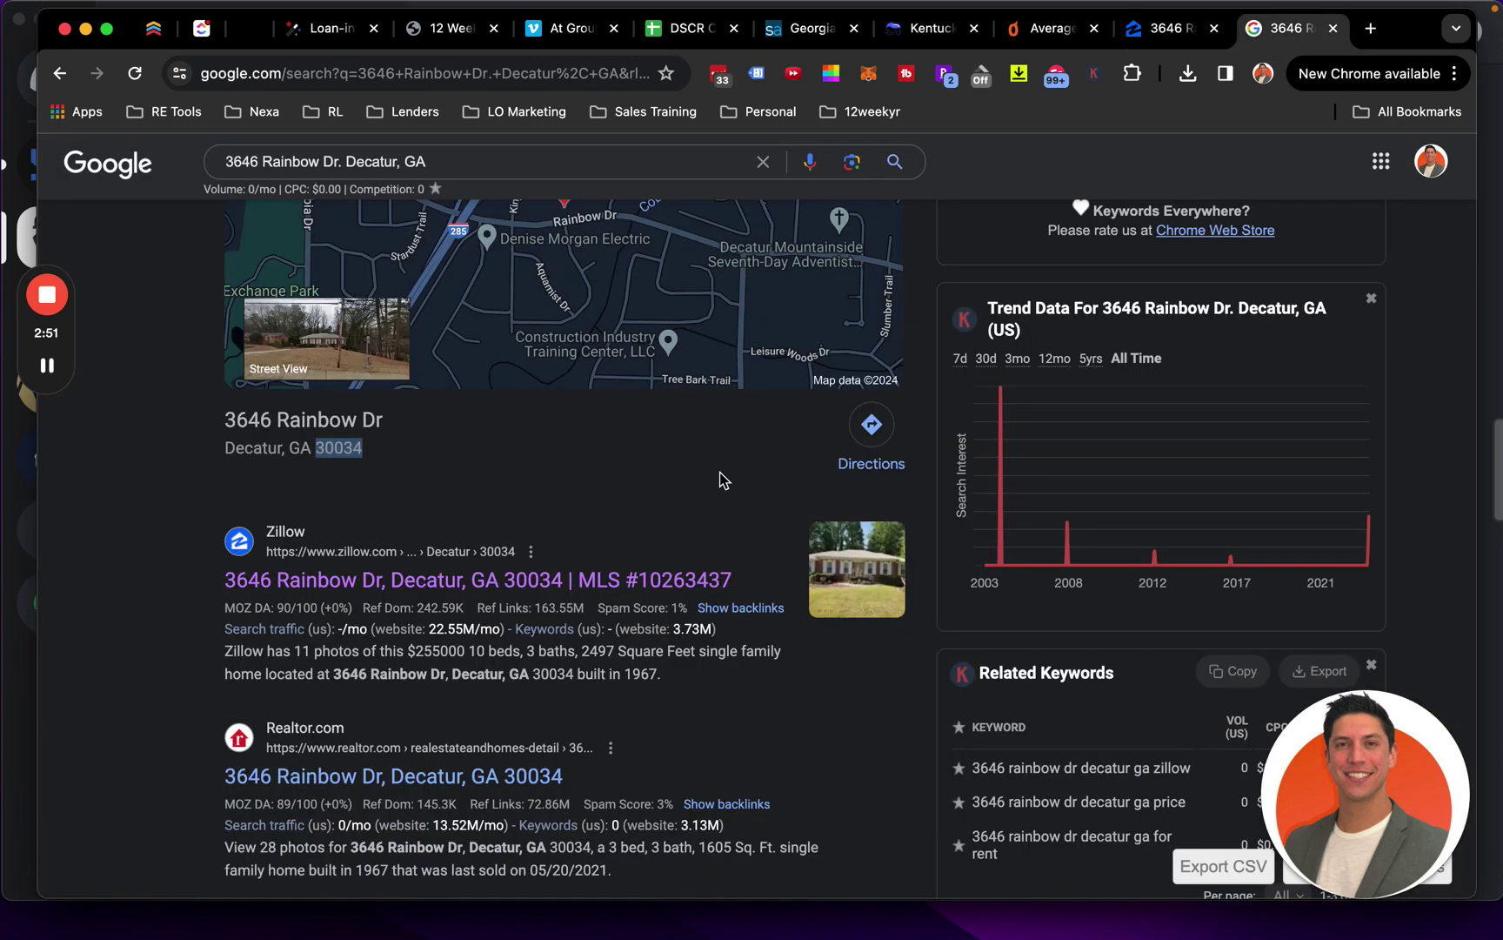
scroll(717, 480, "down", 4)
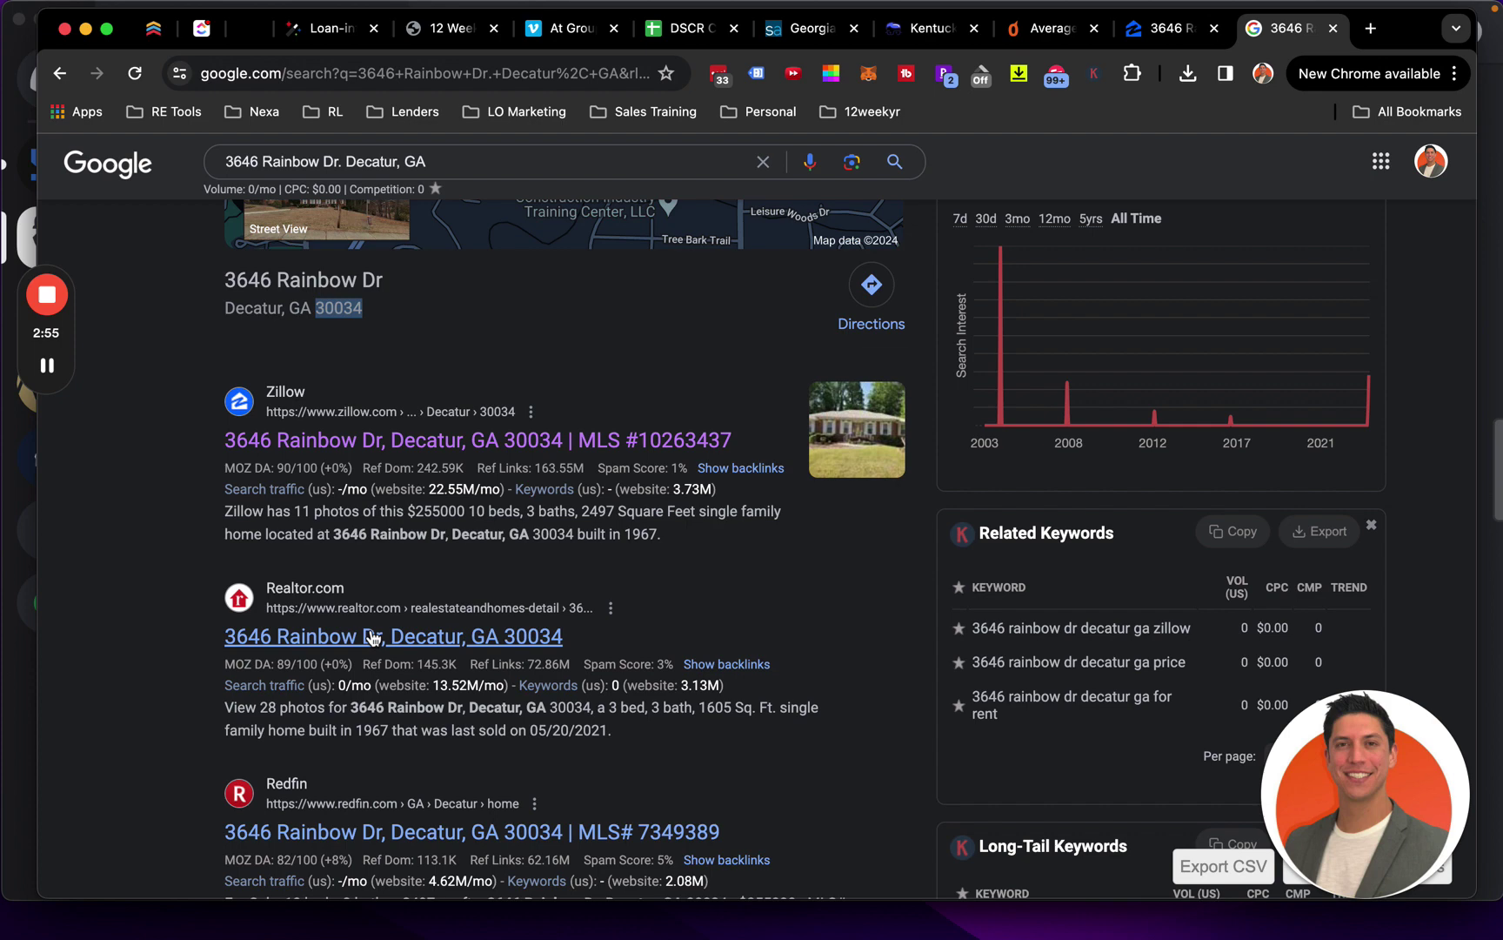
left_click_drag(613, 711, 704, 714)
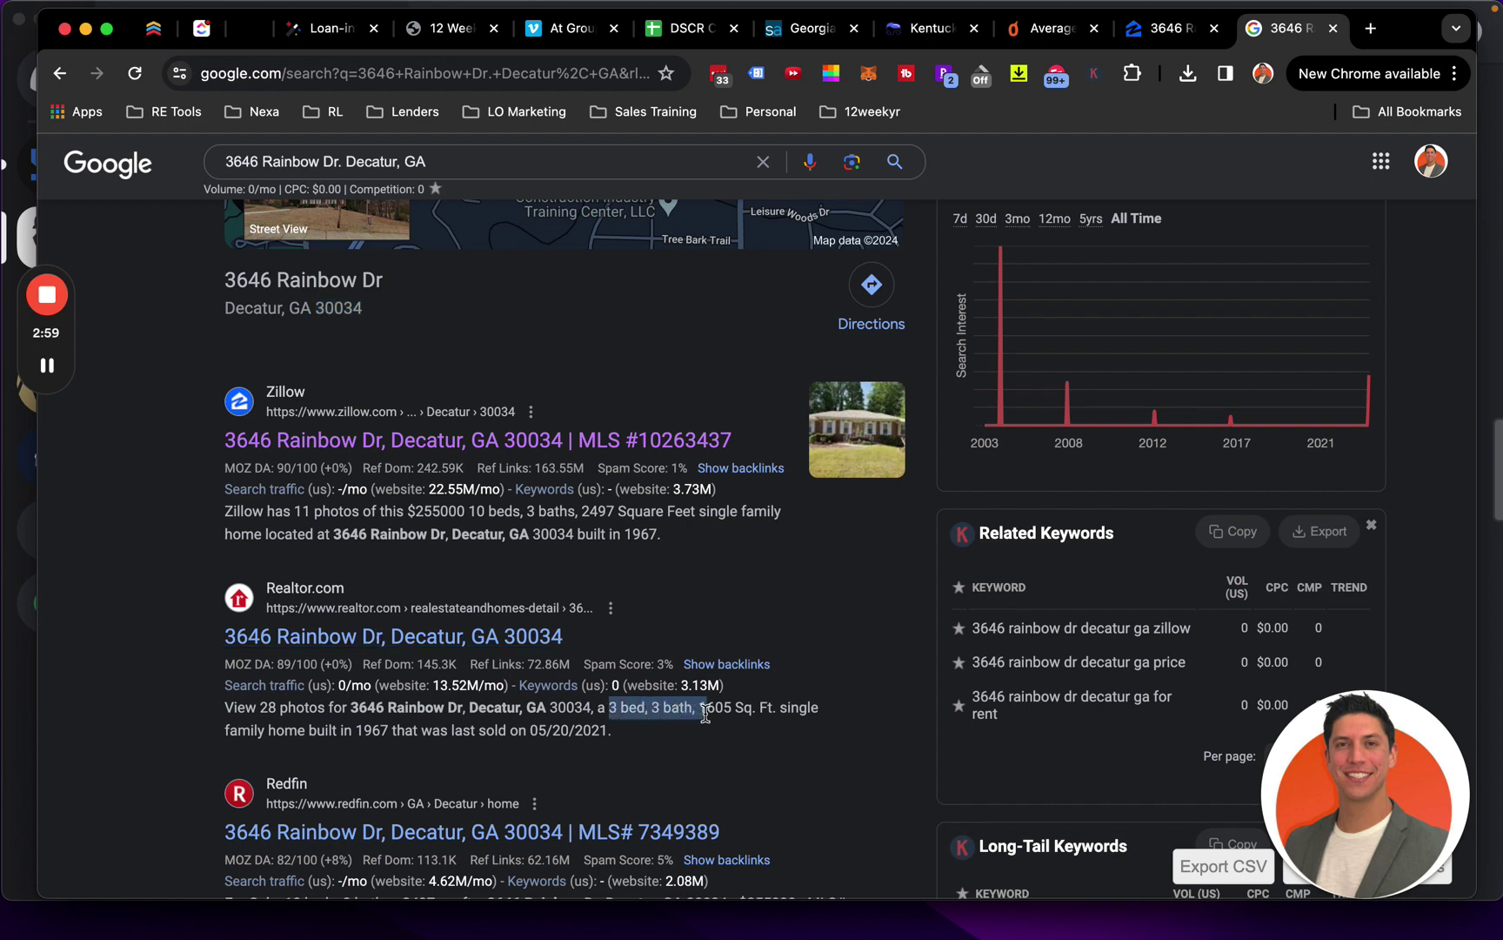
scroll(704, 714, "down", 2)
left_click_drag(468, 438, 533, 441)
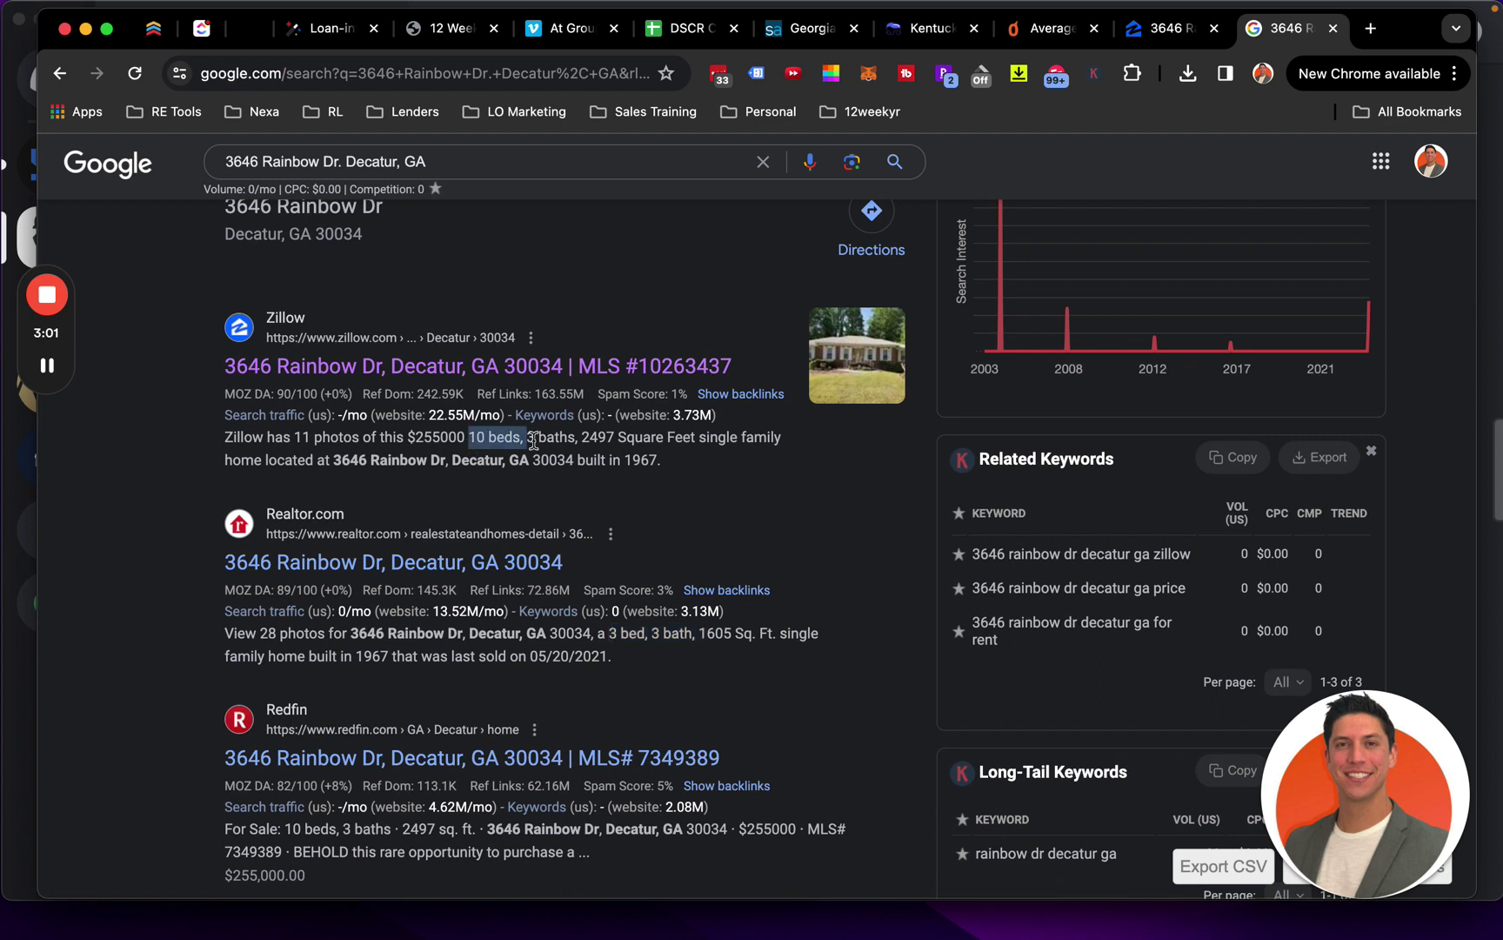
left_click(477, 442)
left_click_drag(468, 440, 554, 441)
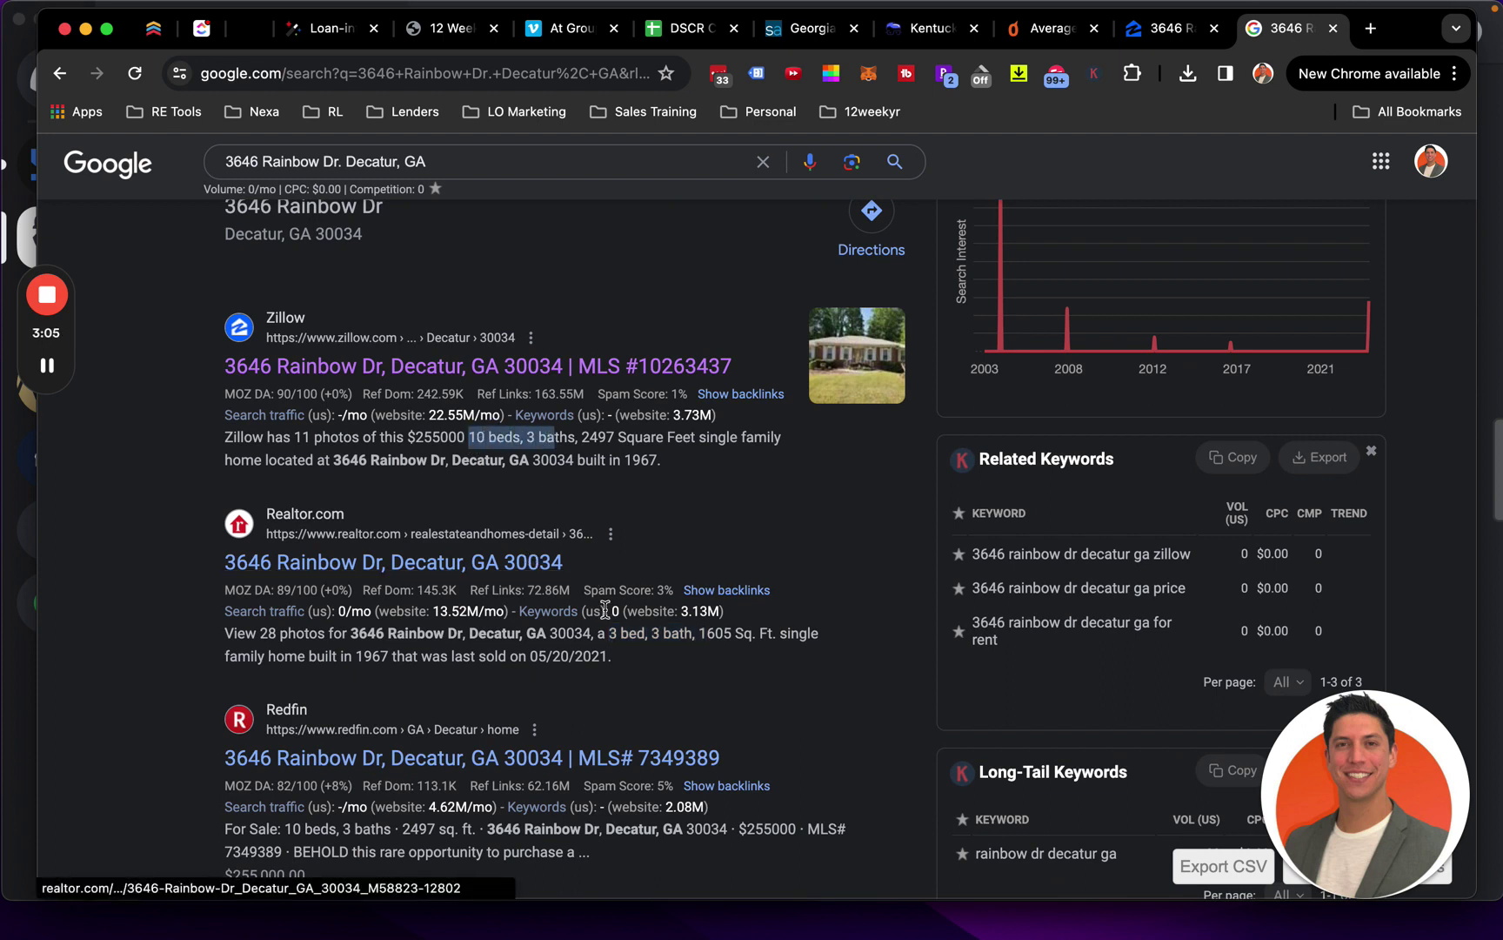
left_click(478, 445)
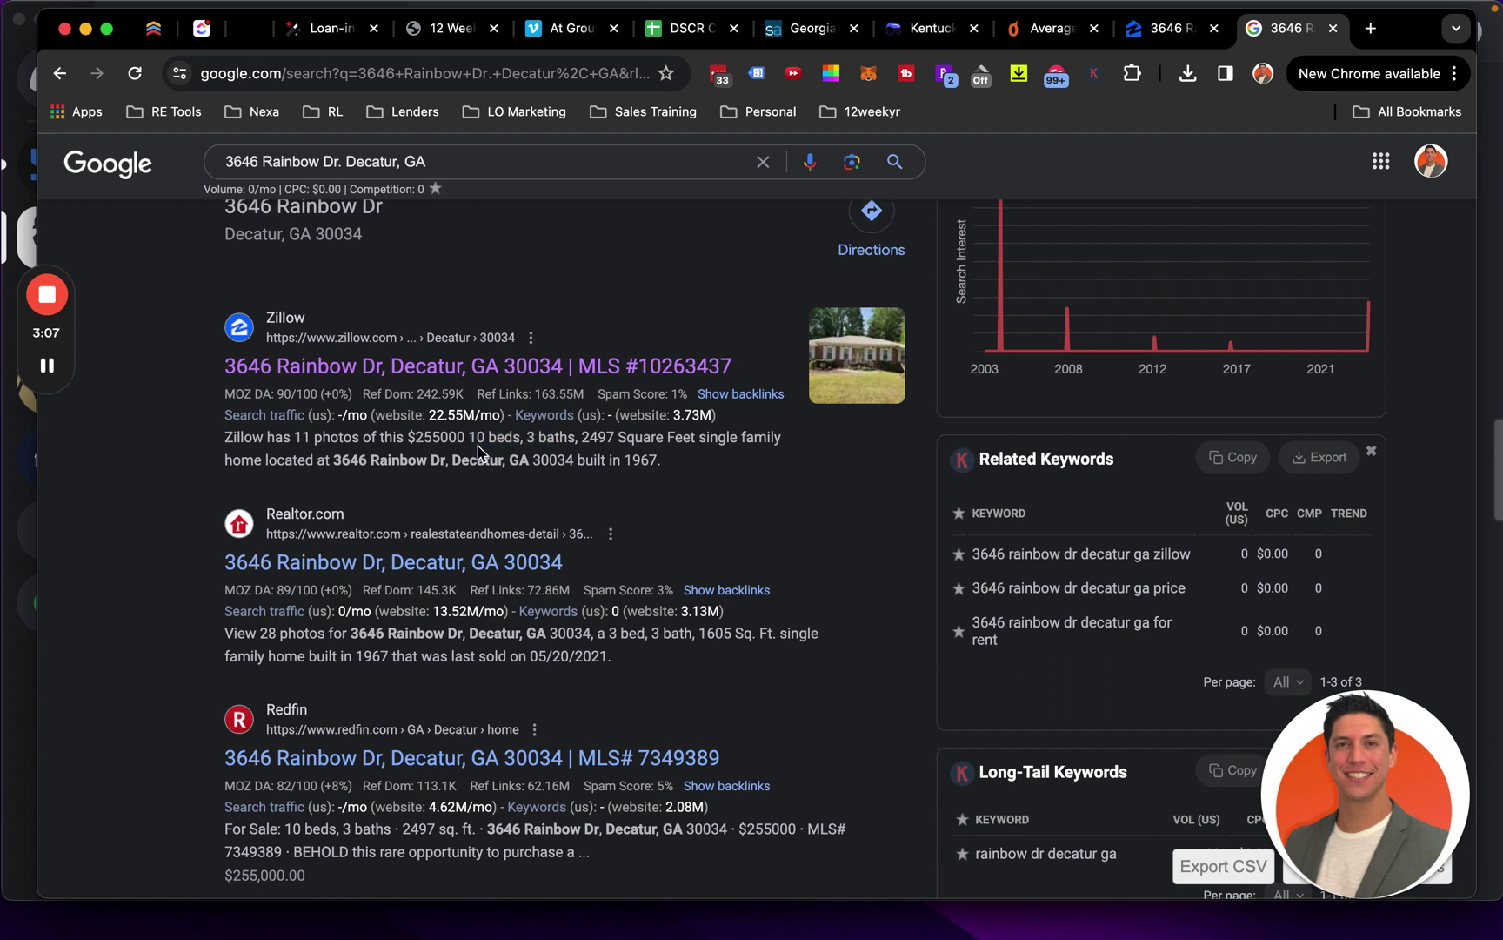
left_click_drag(468, 439, 549, 442)
left_click(1044, 28)
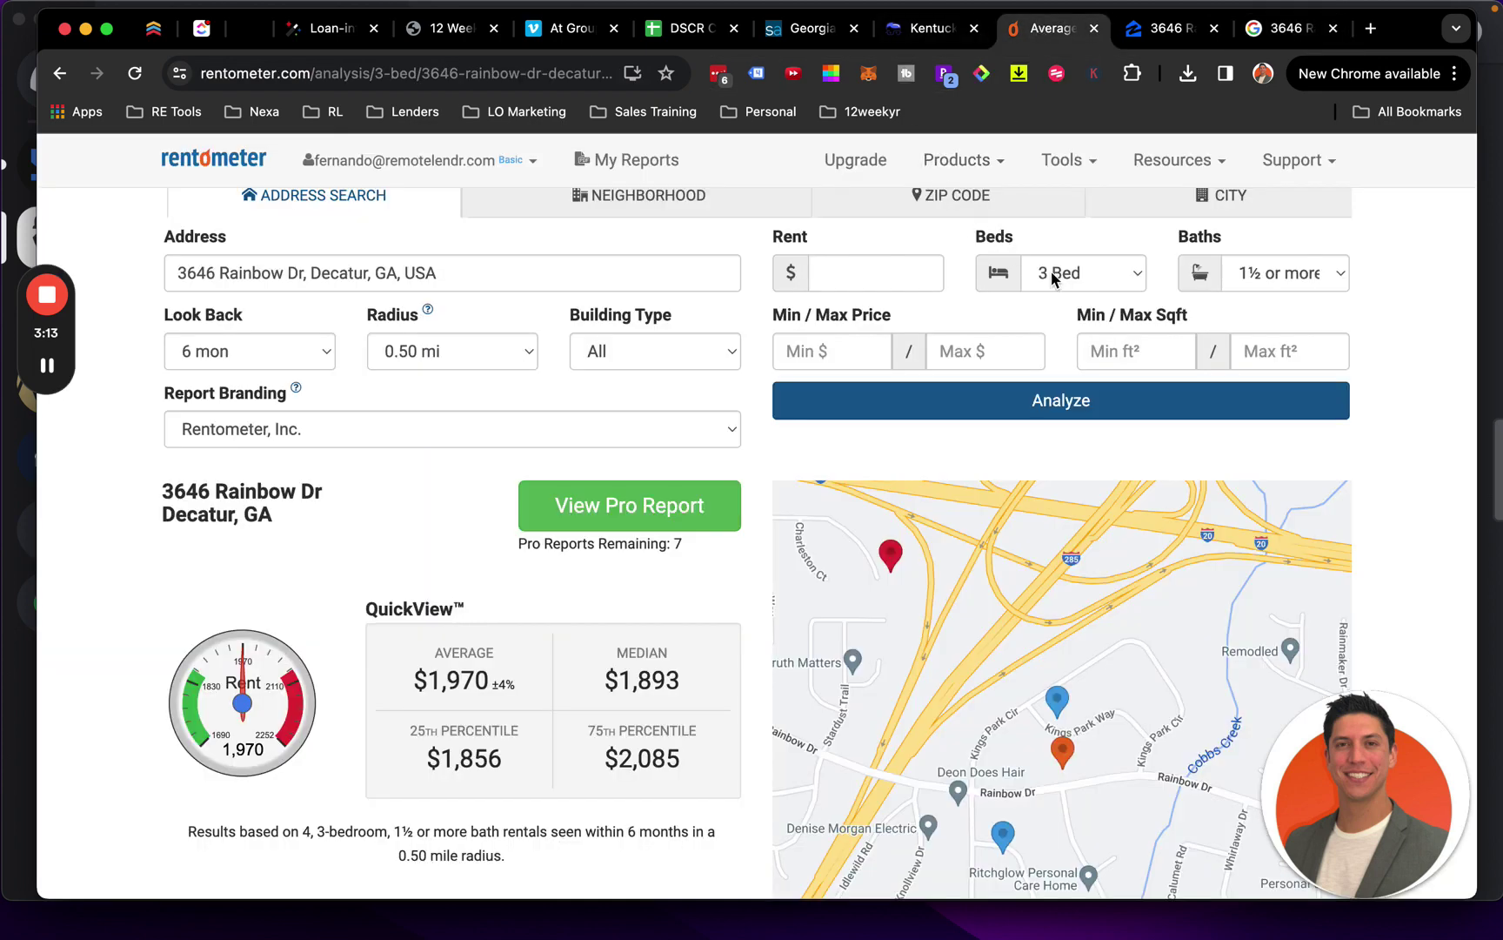
left_click(1133, 276)
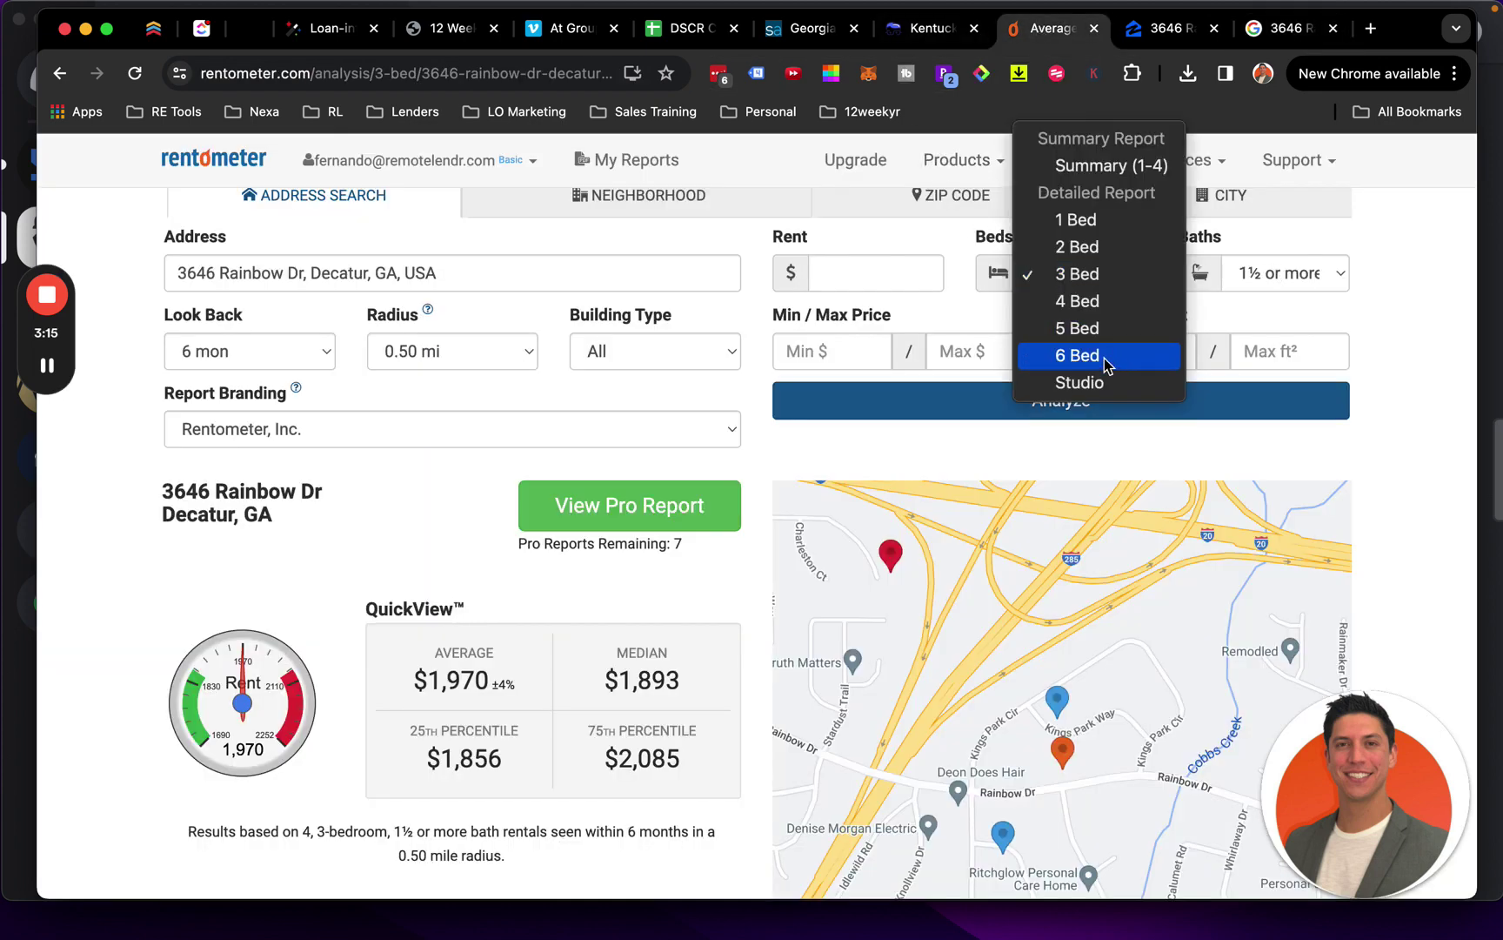
left_click(1105, 357)
left_click(1110, 270)
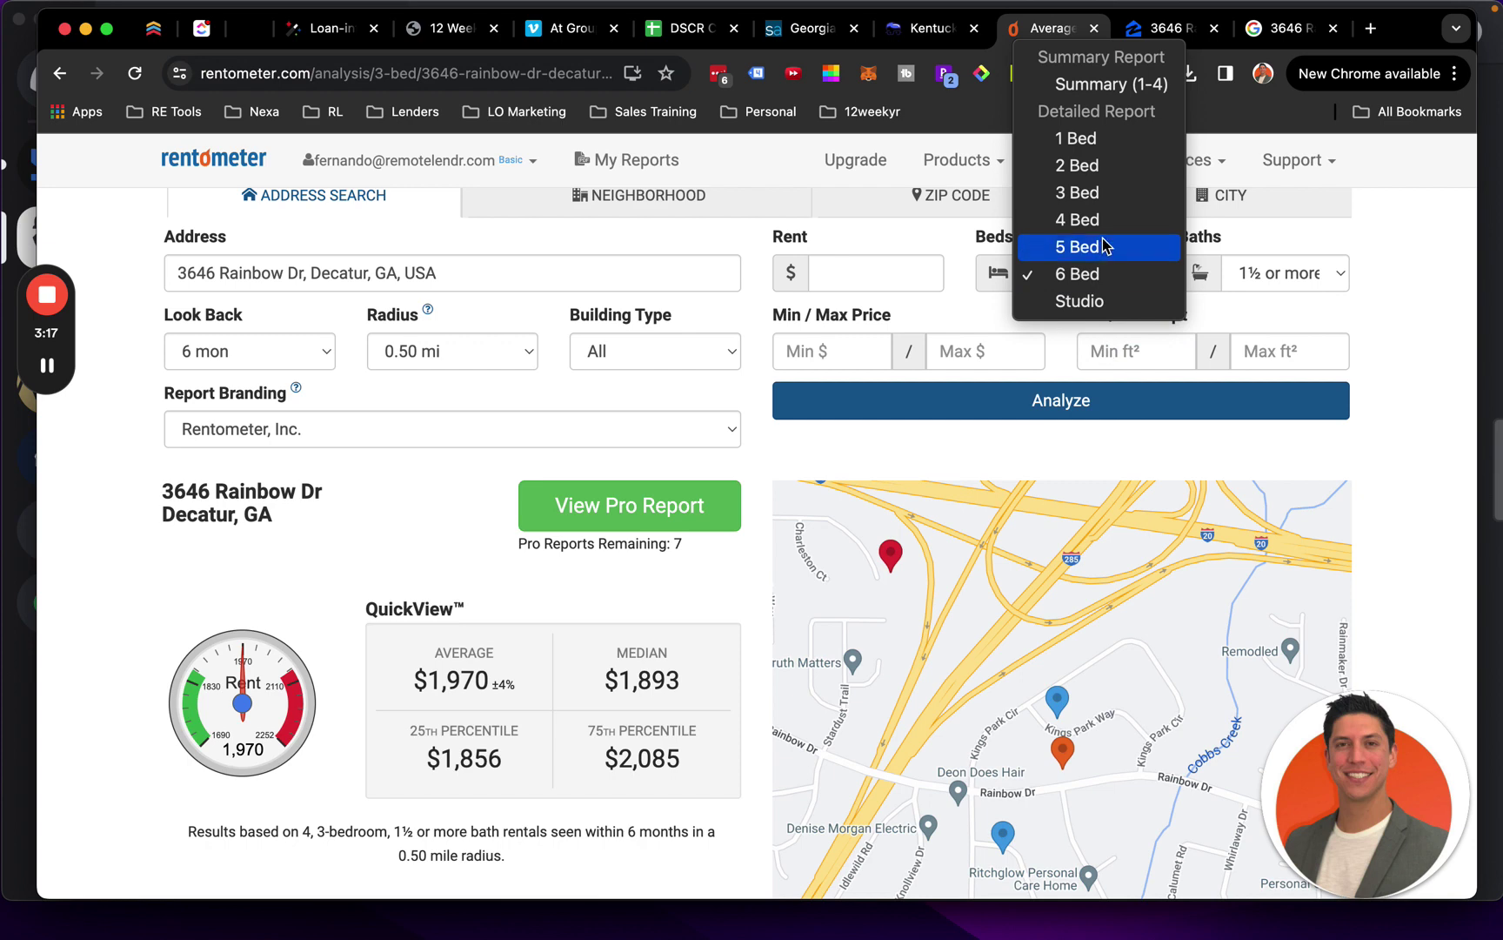
left_click(1311, 250)
left_click(1143, 401)
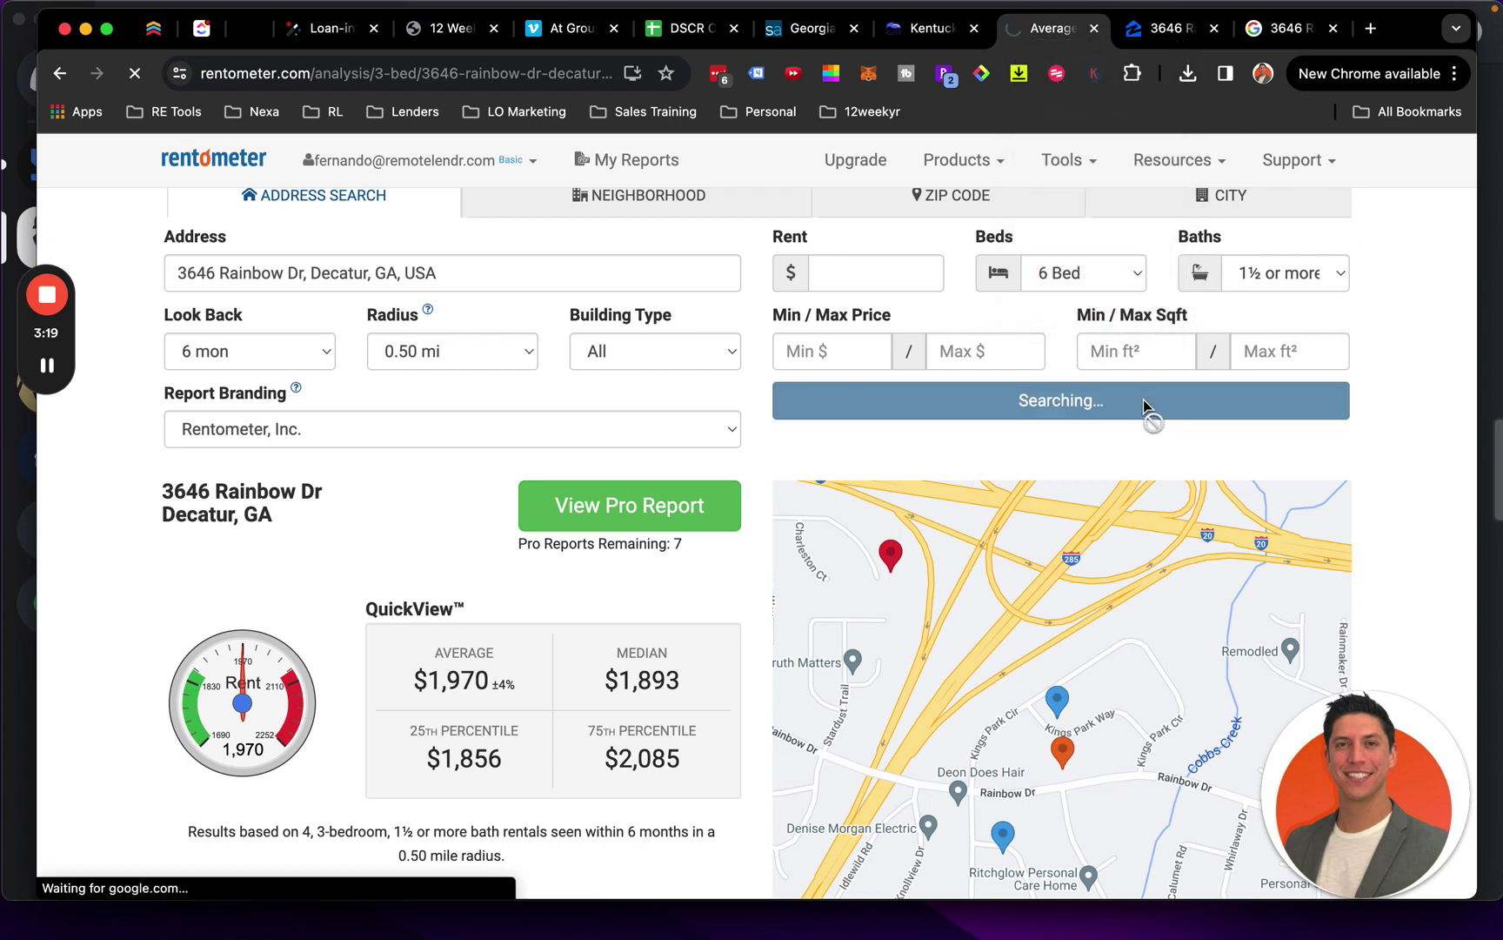
scroll(704, 597, "down", 3)
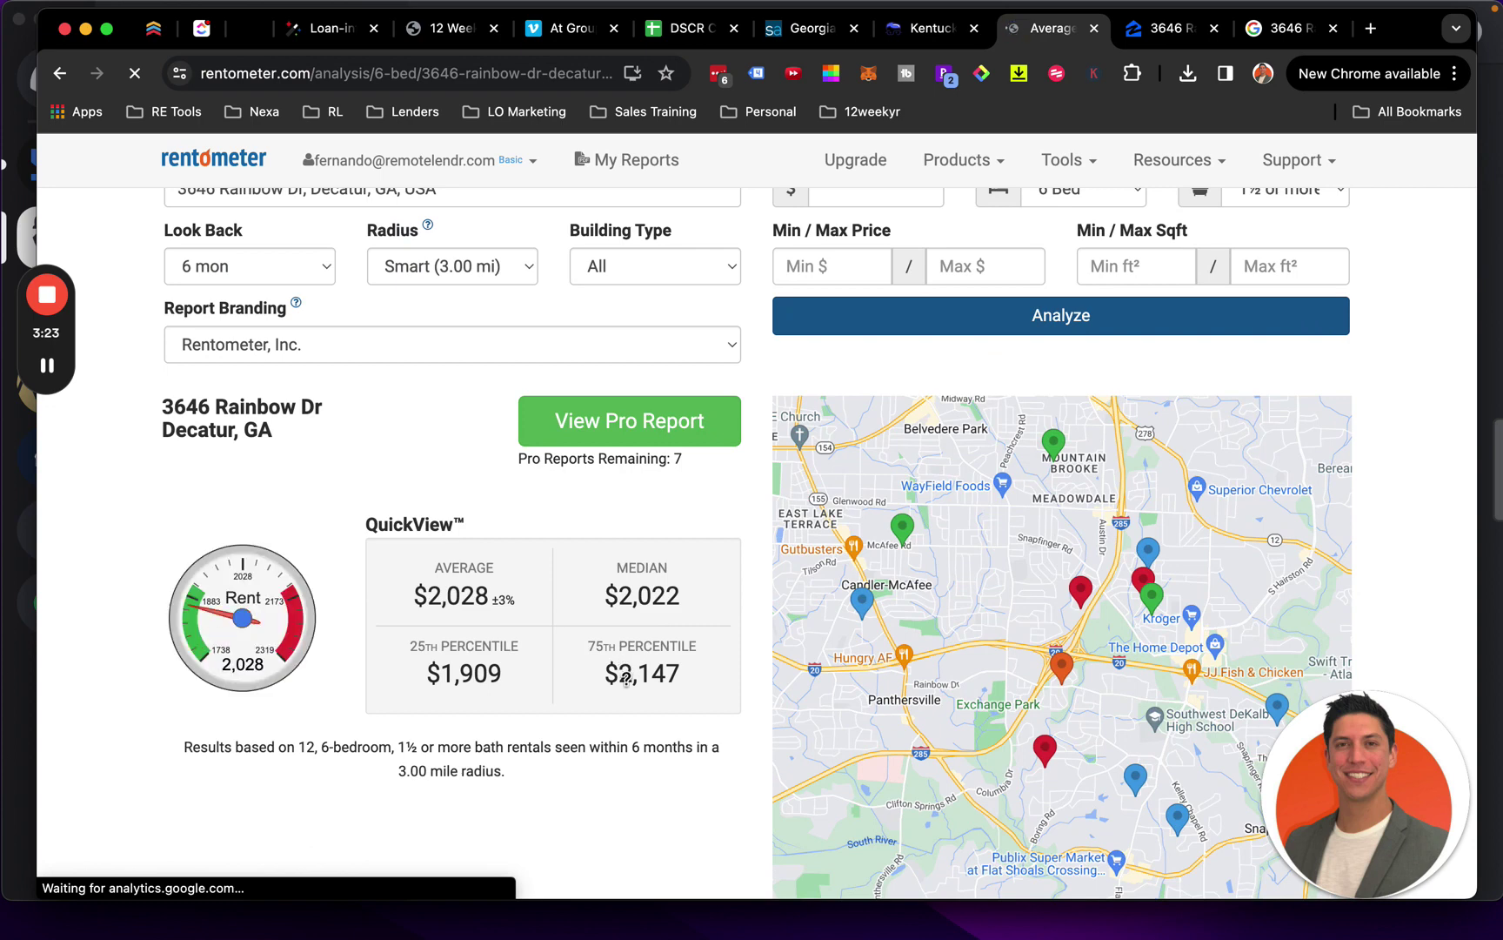
scroll(724, 540, "up", 2)
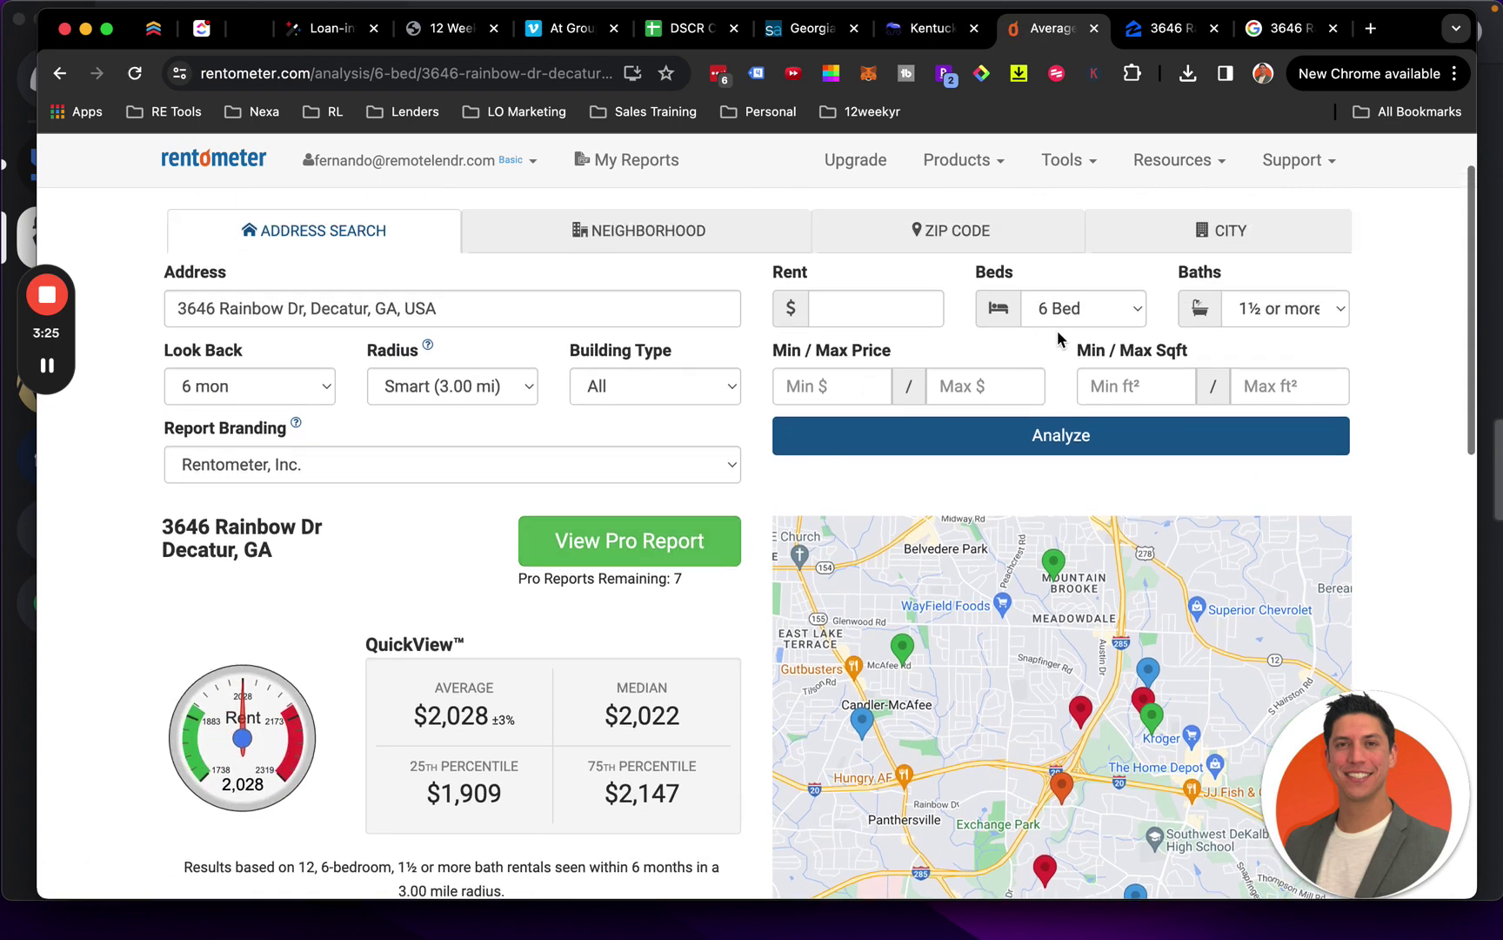
Rerun the analysis with 3 beds and 1½ or more baths, averaging $1,854
left_click(1063, 314)
left_click(1113, 224)
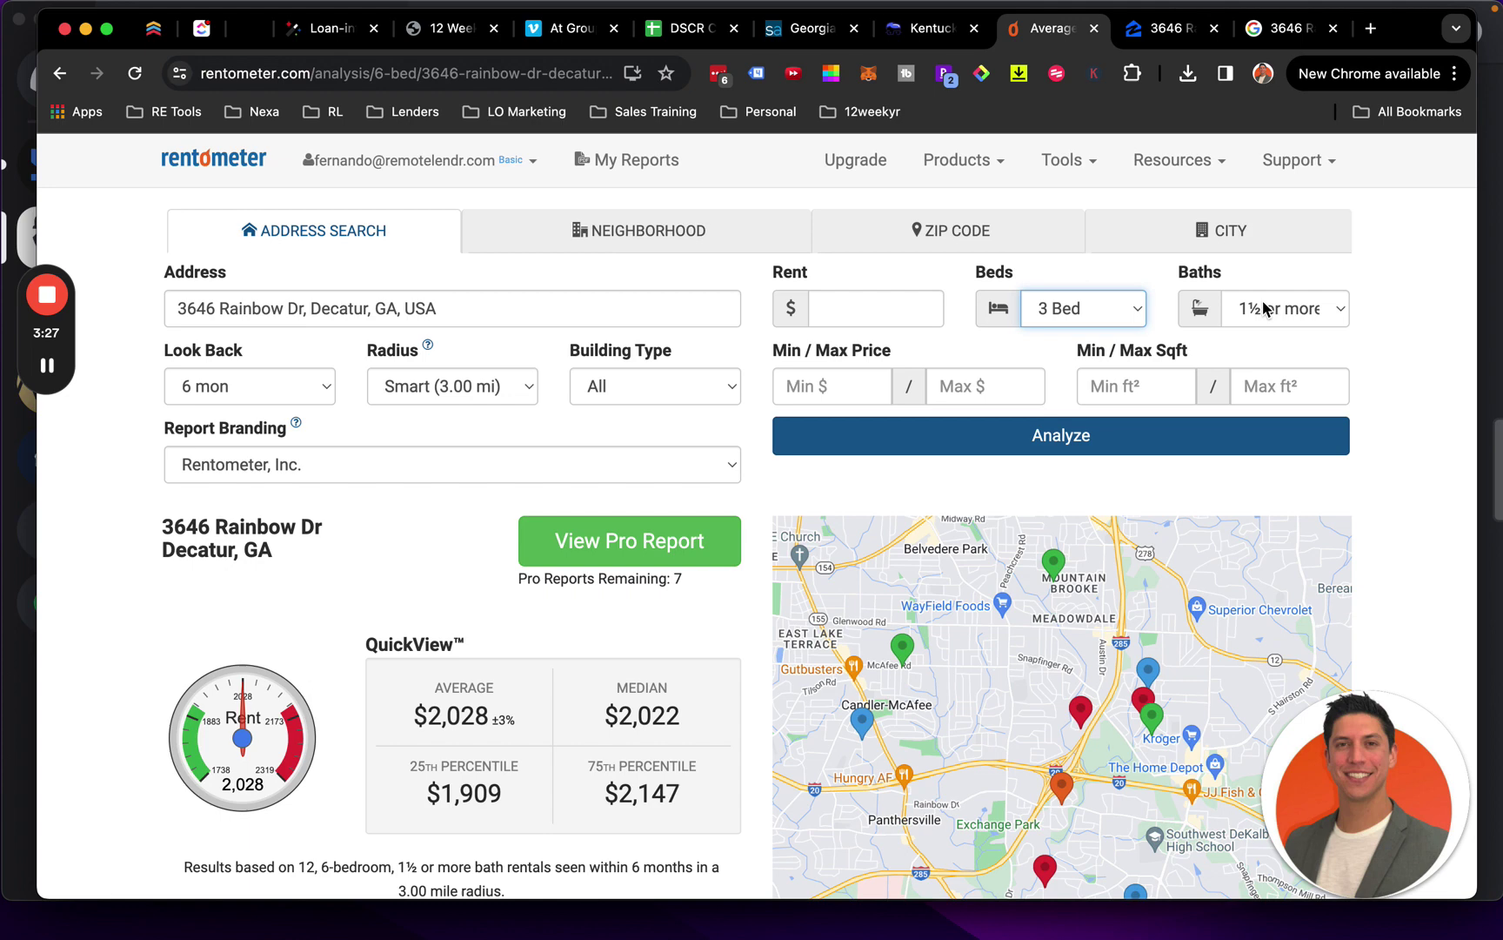
left_click(1264, 310)
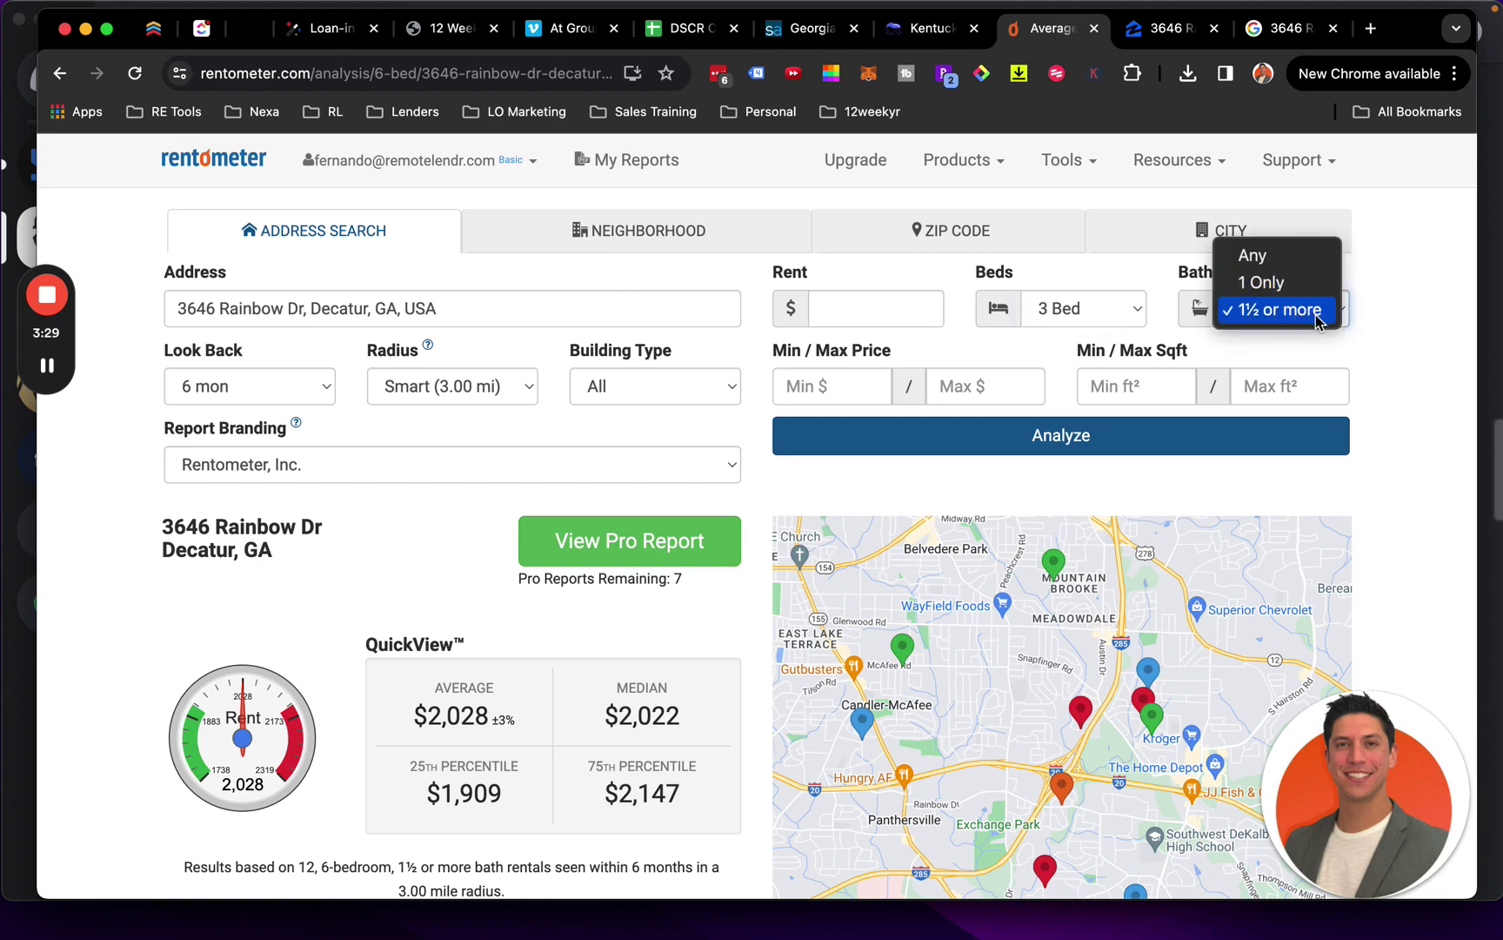
left_click(1279, 310)
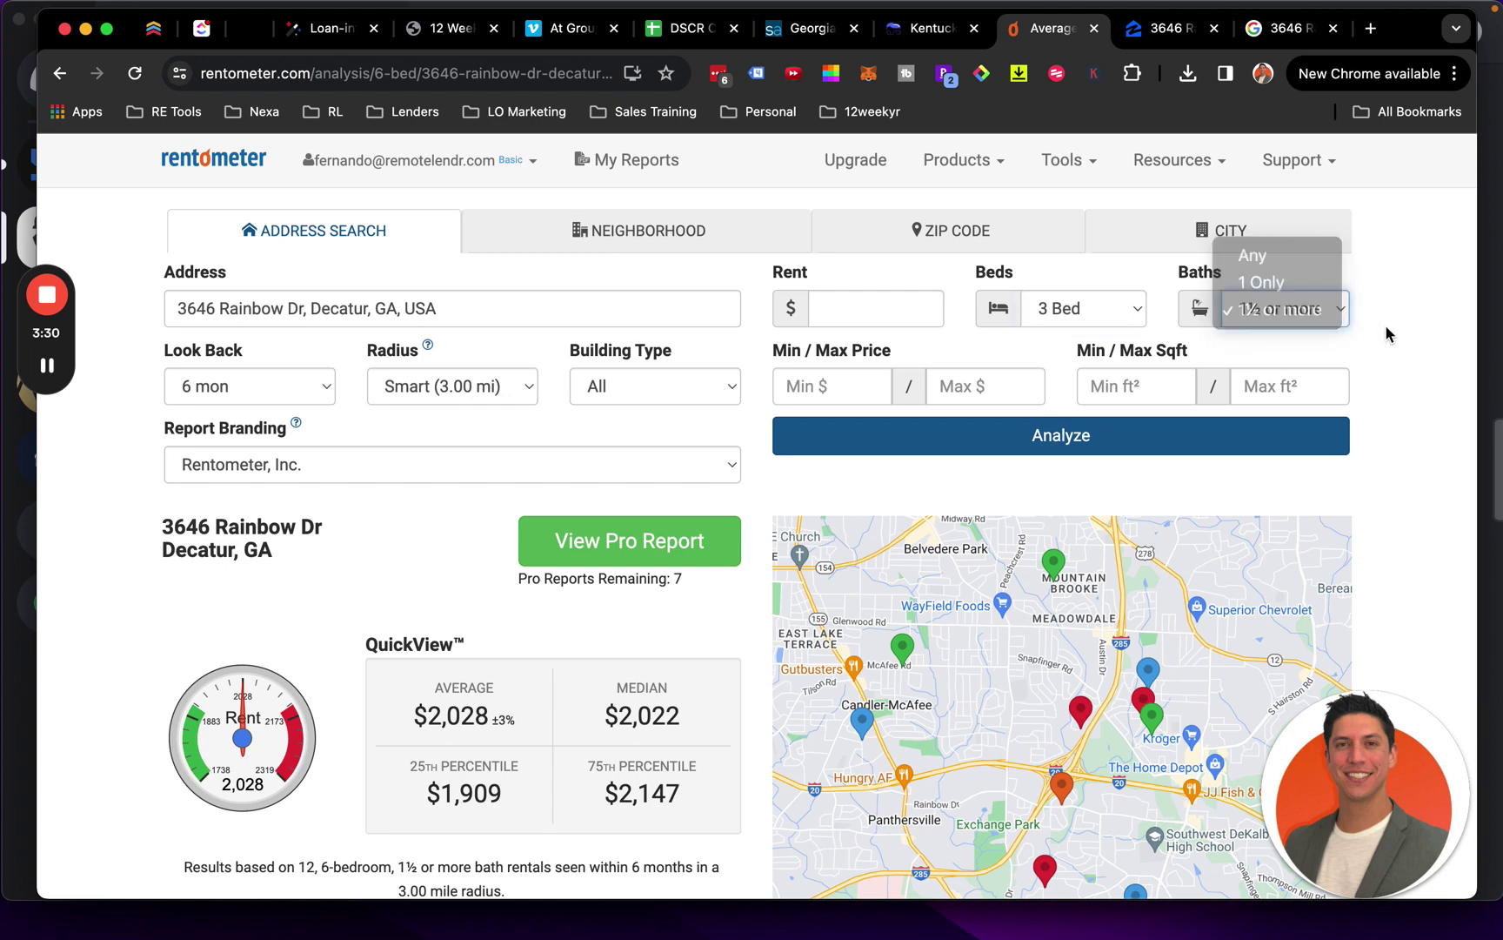
left_click(1096, 449)
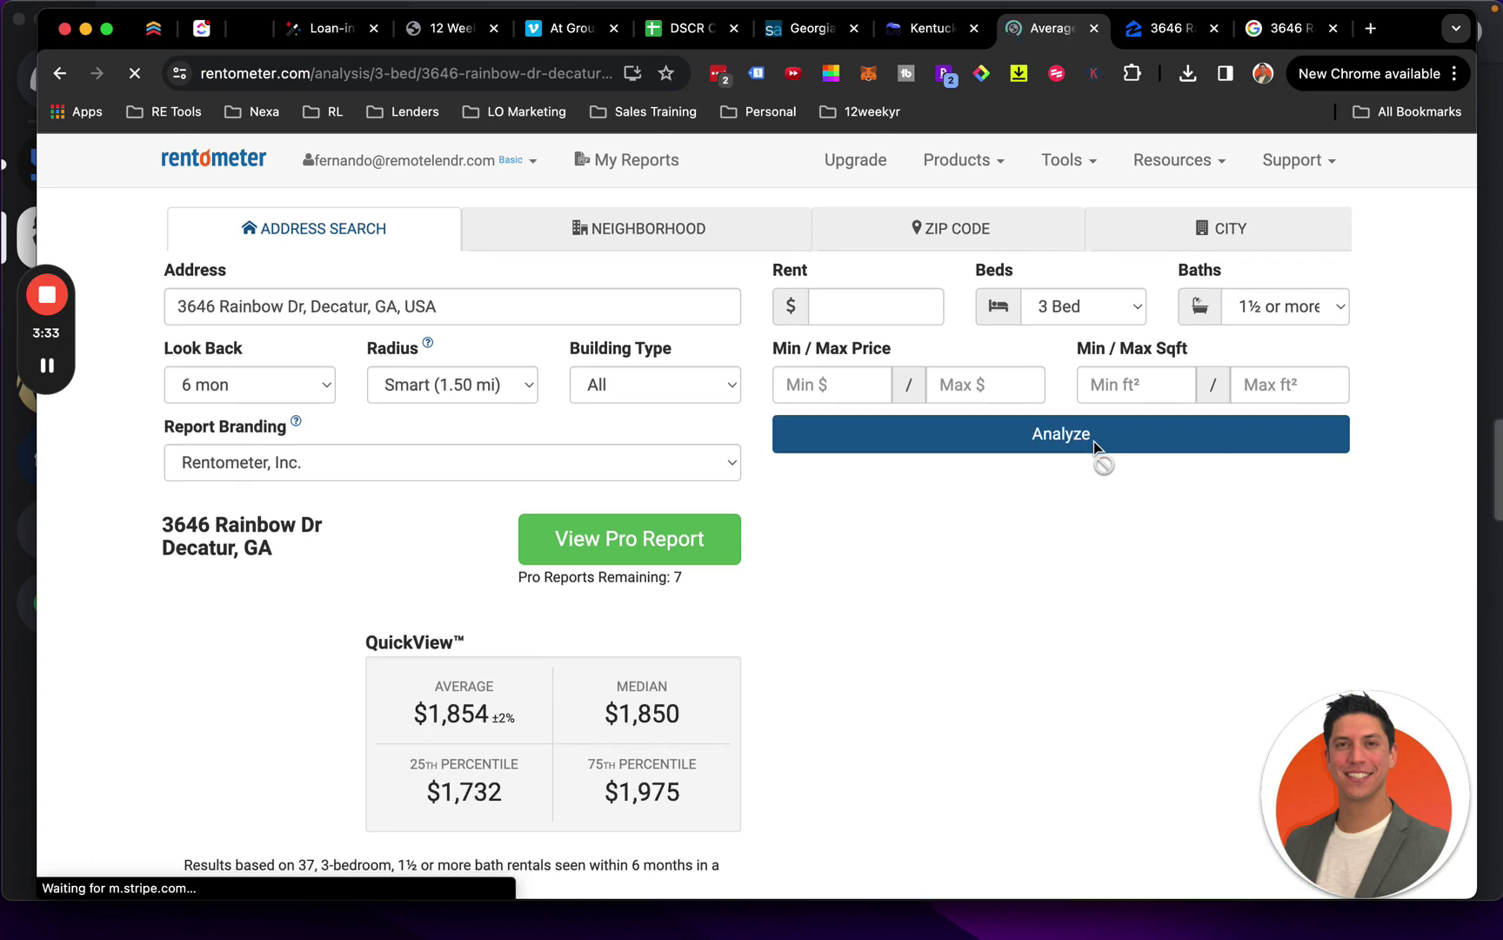
scroll(474, 505, "down", 2)
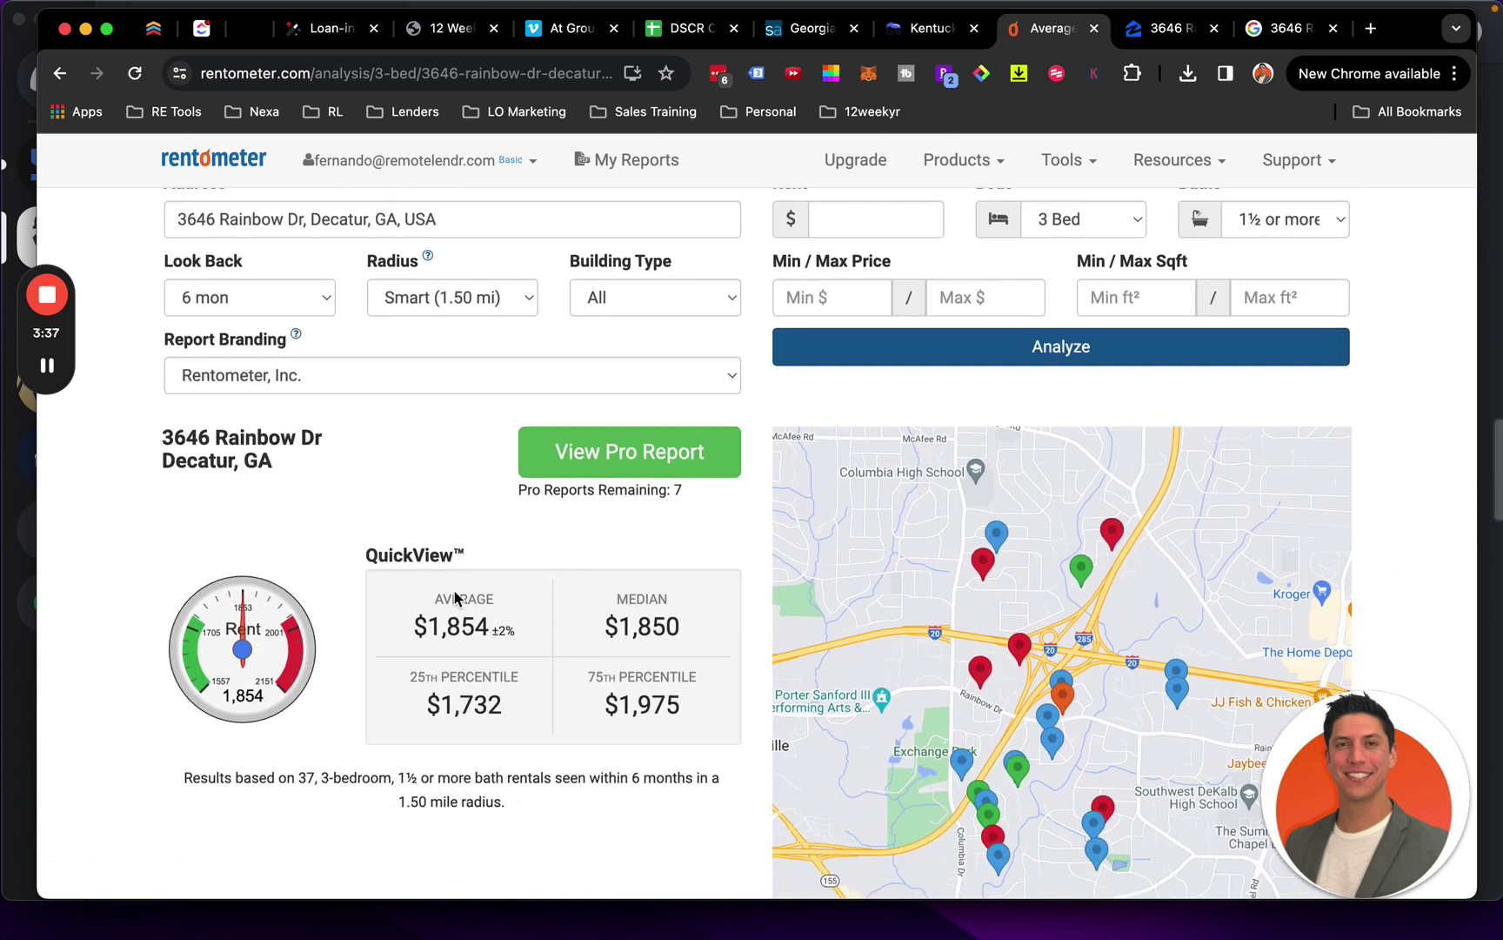
Rerun the rent analysis at a 1.00 mi radius ($1,861 average), then return to DSCR Calc
left_click(459, 298)
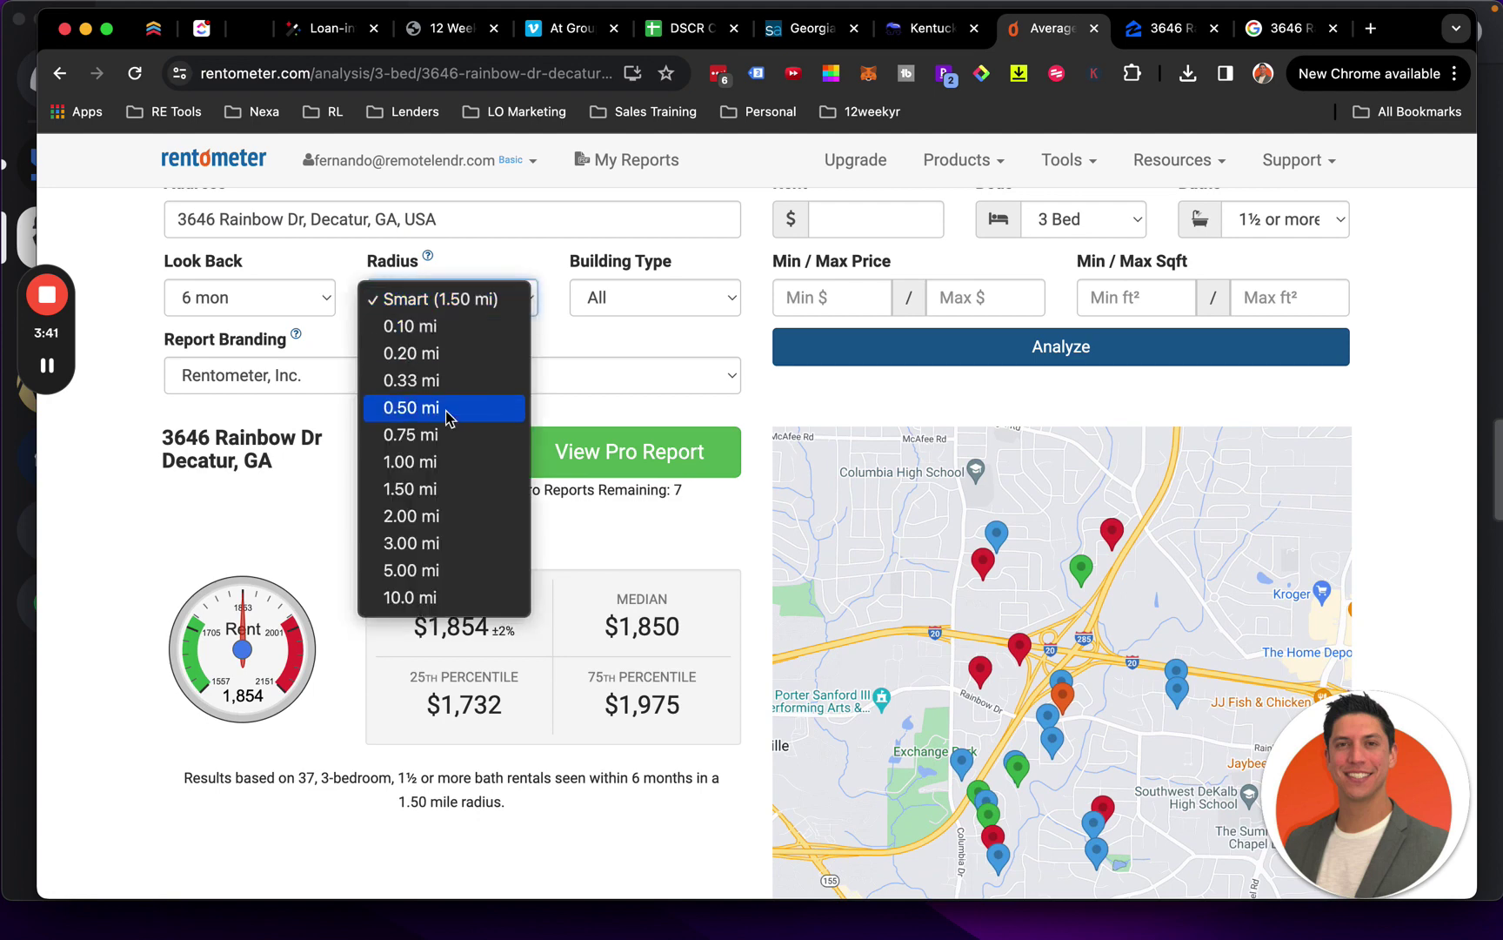
left_click(442, 461)
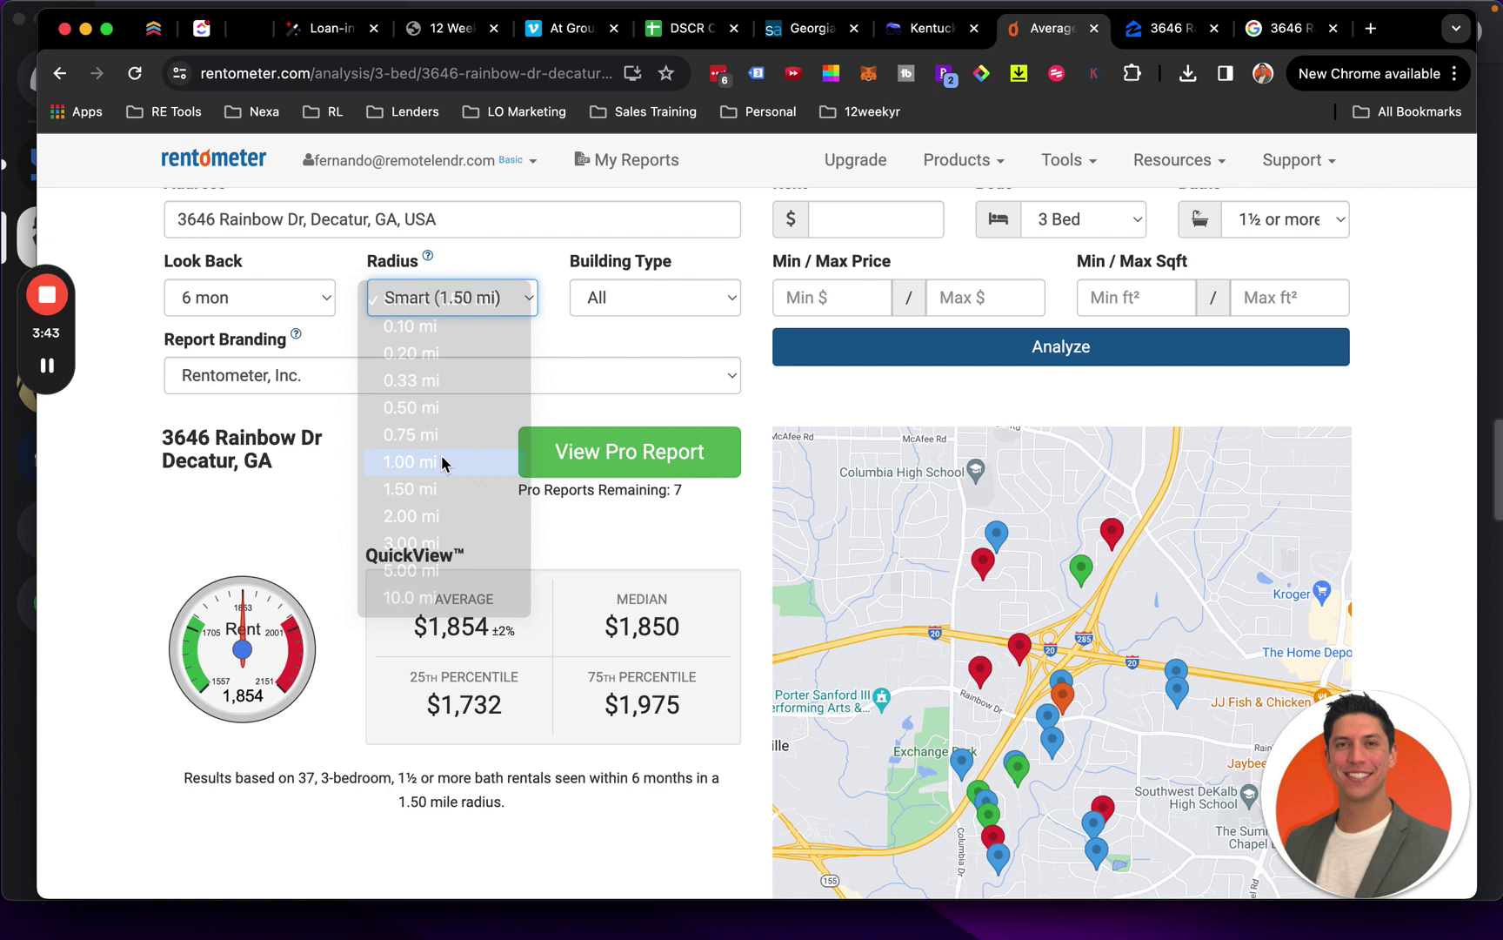
left_click(959, 346)
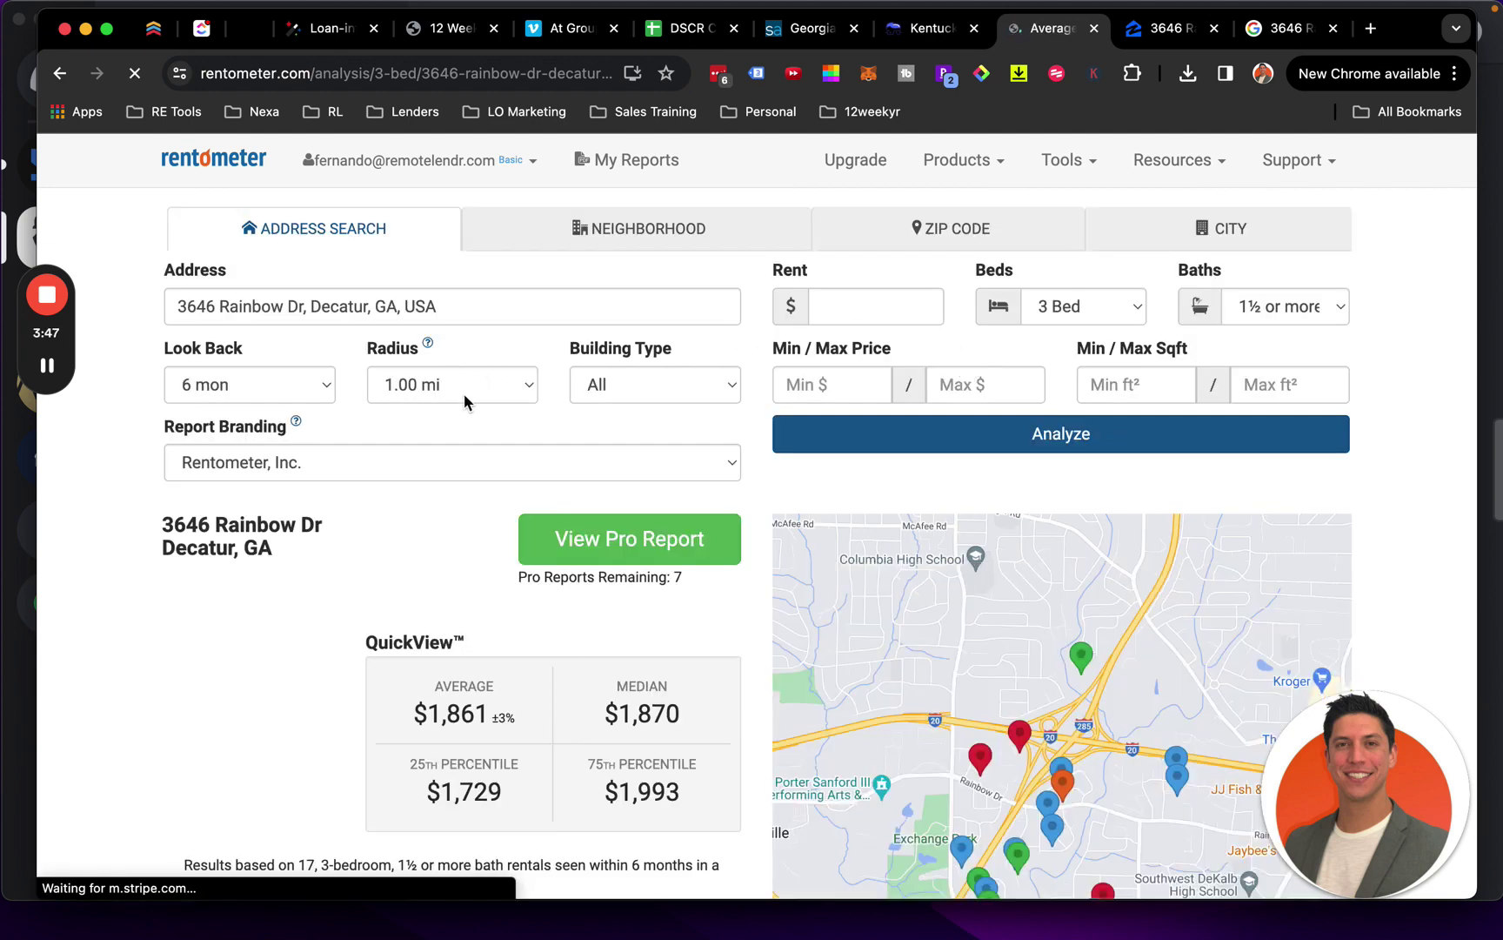
scroll(493, 621, "down", 1)
scroll(494, 621, "down", 1)
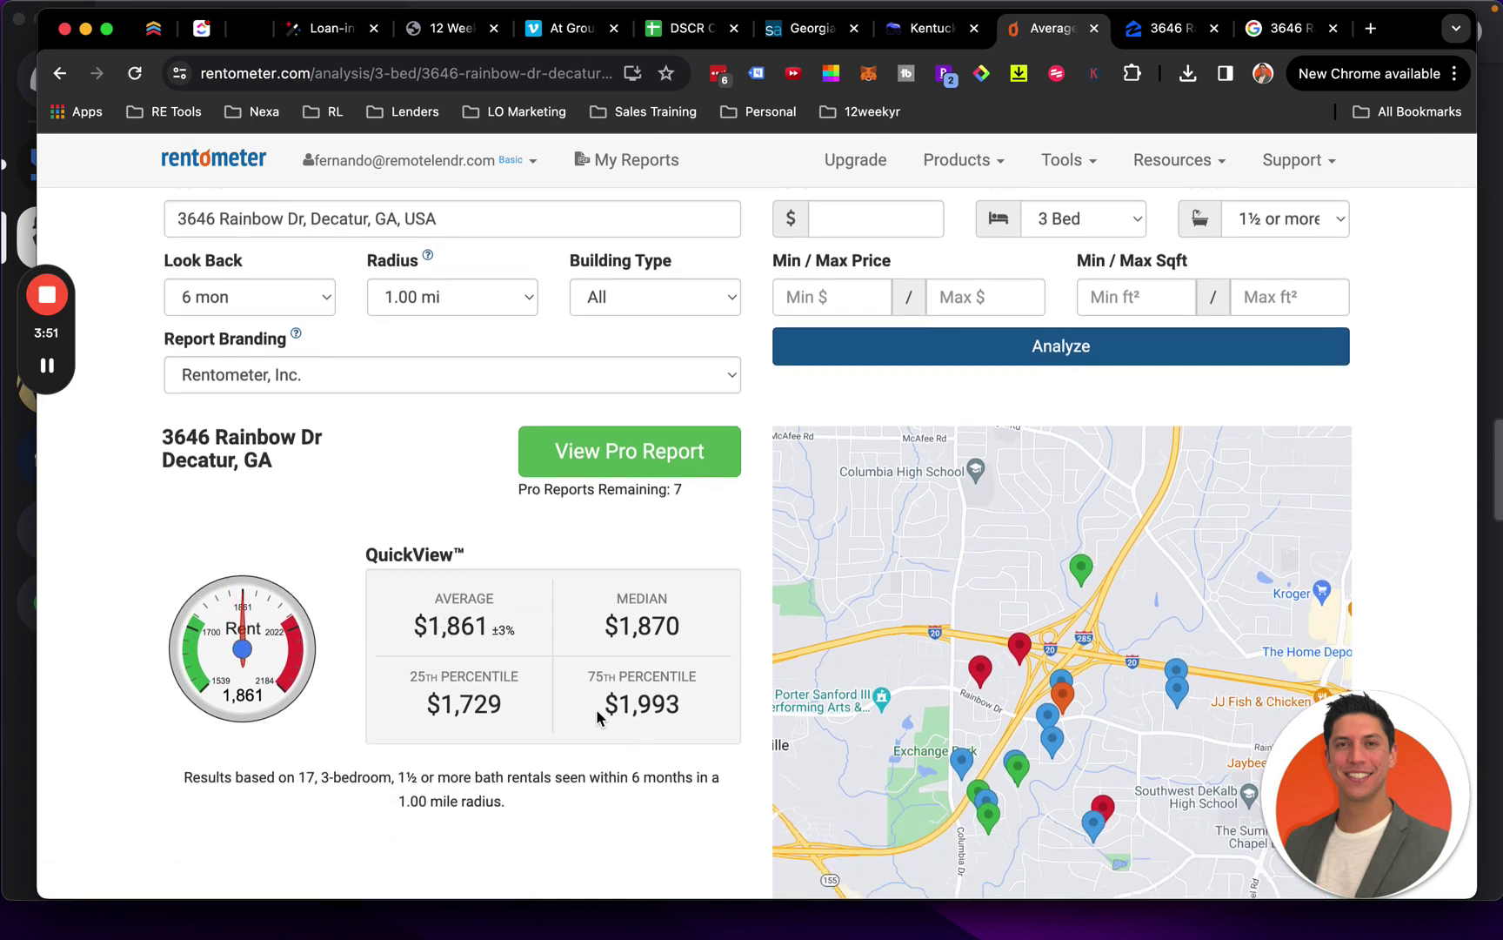
mouse_move(623, 715)
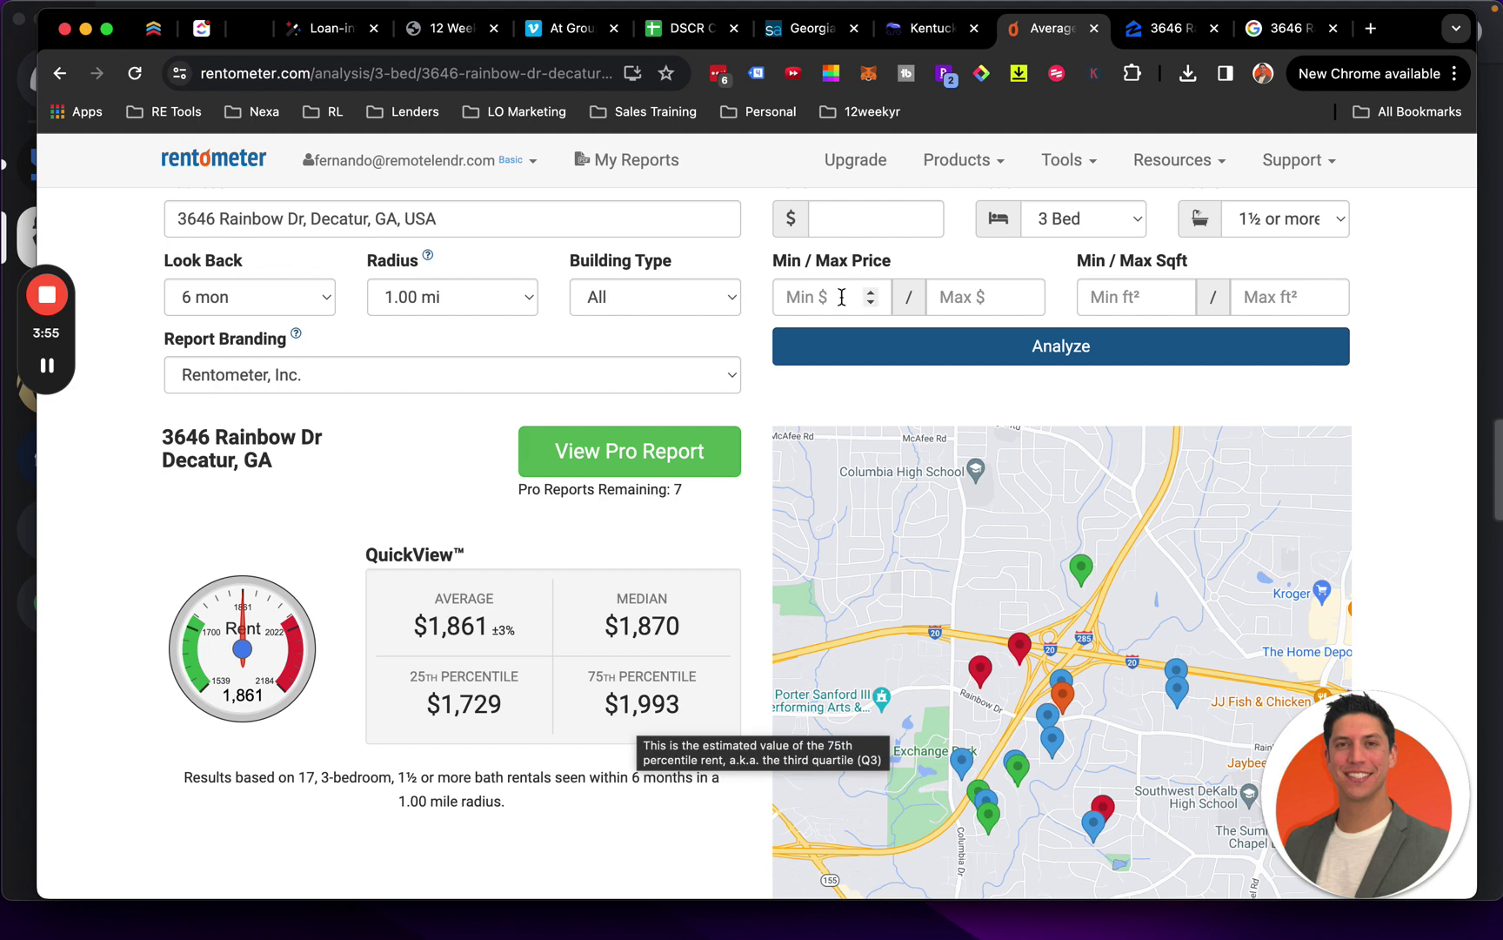
left_click(683, 29)
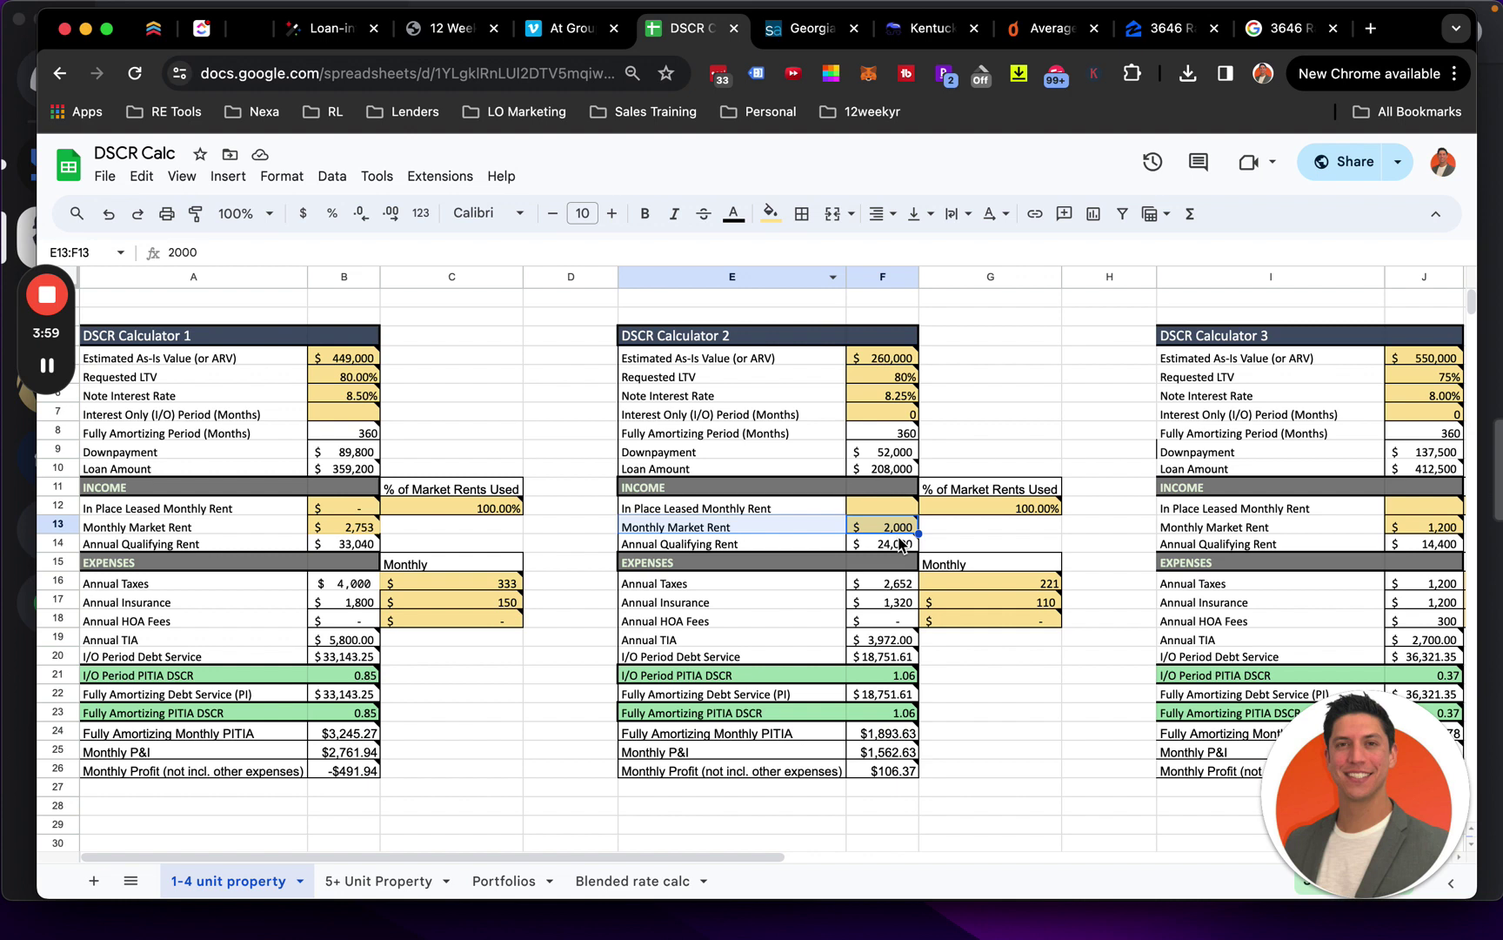
Try $1,800 in F13, check the F21 DSCR formula, then settle on $1,900 rent
left_click(1053, 28)
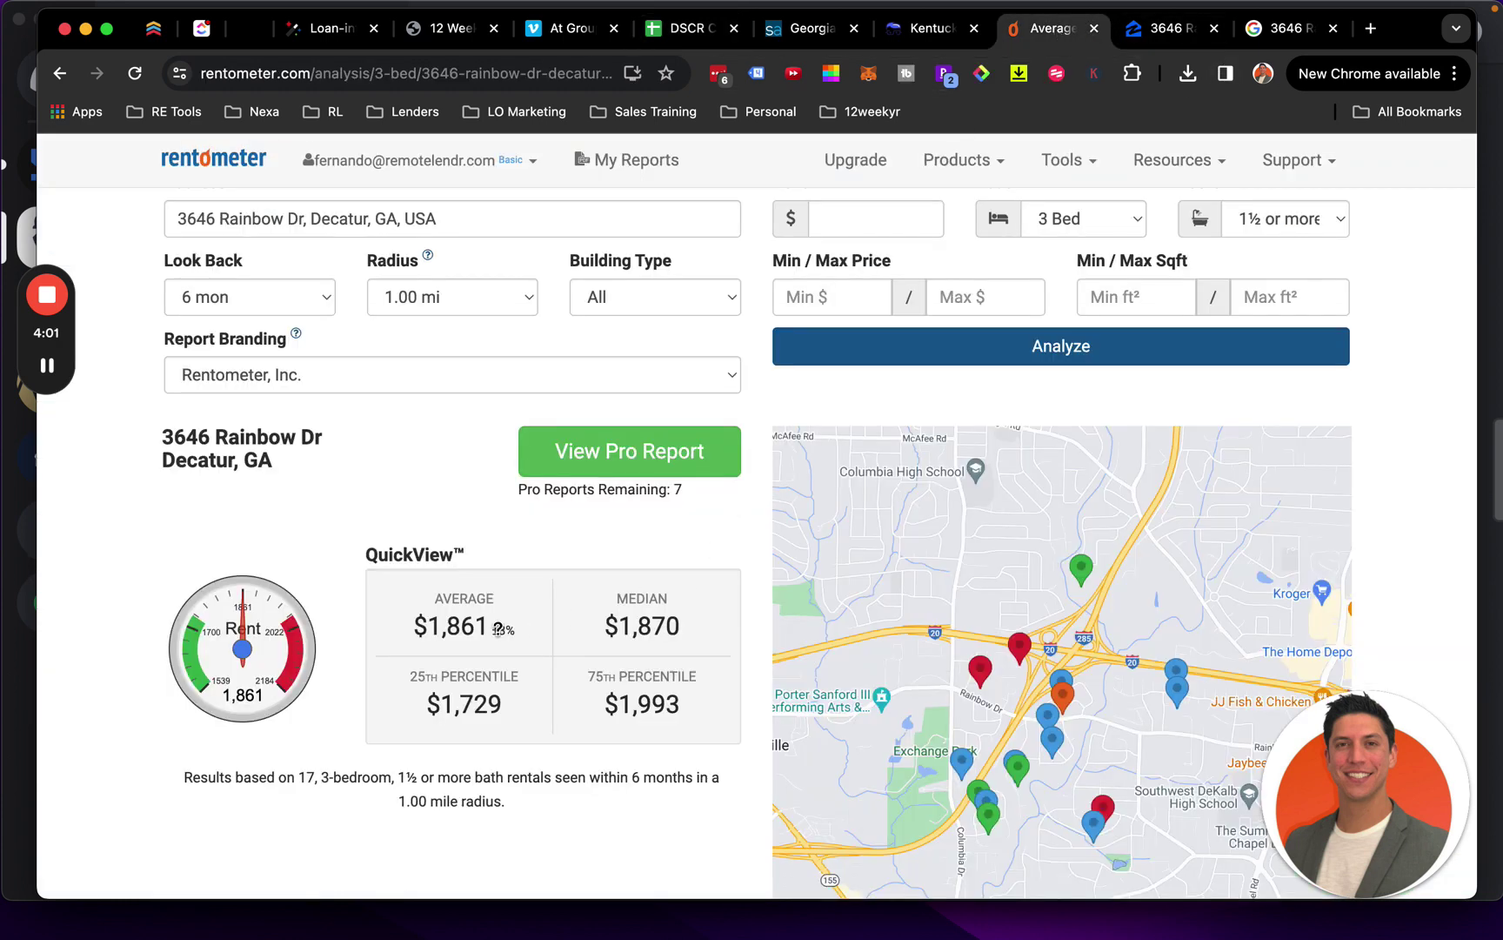
left_click(685, 29)
left_click(888, 527)
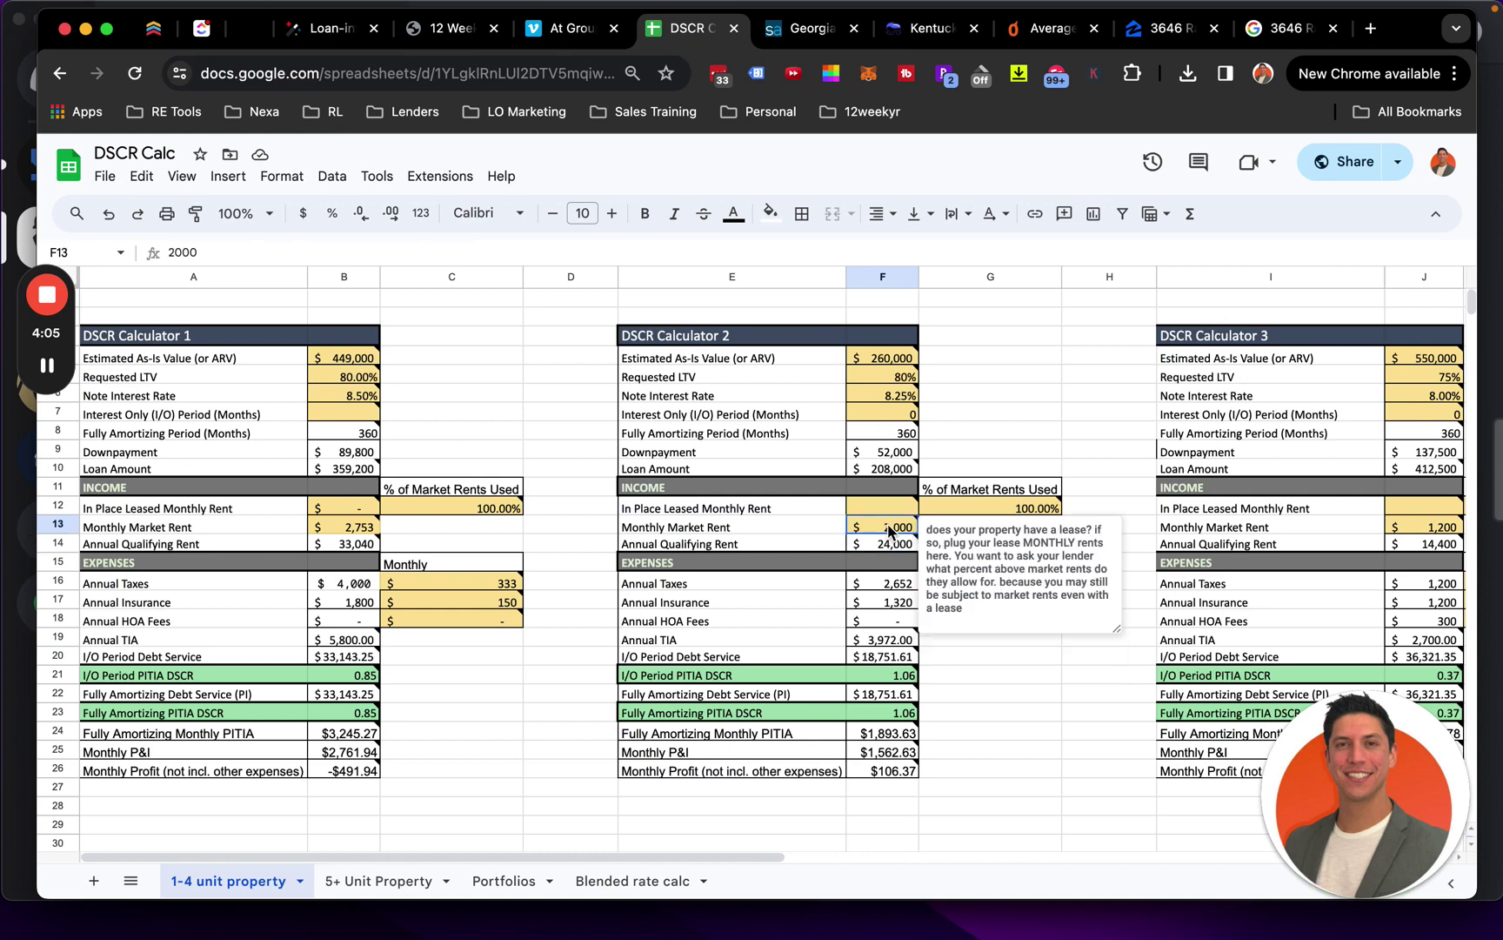
type("18")
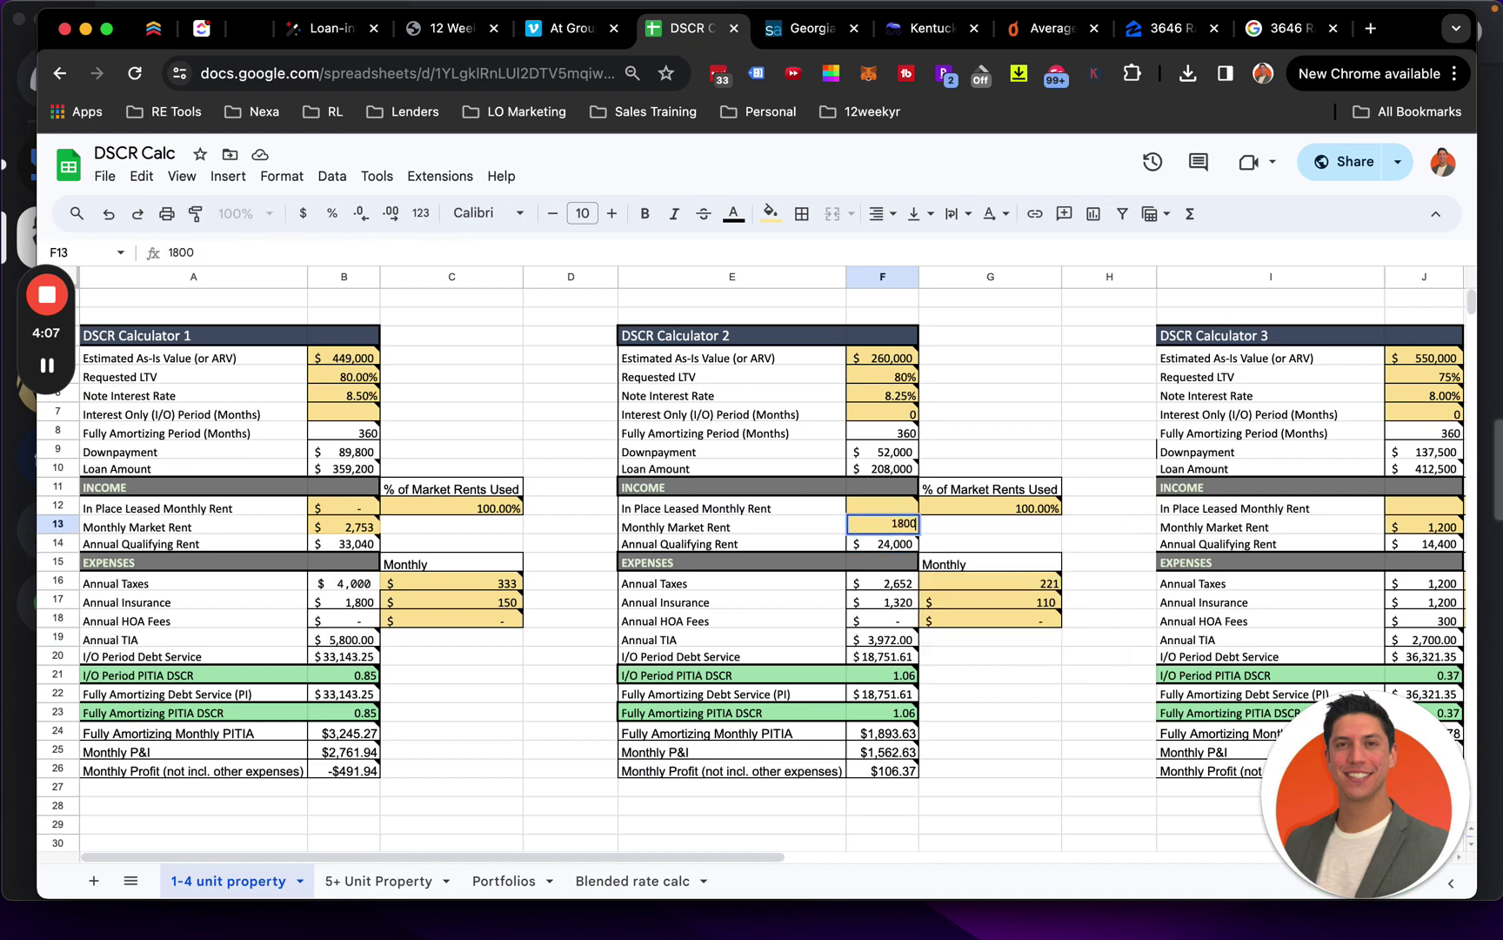
key("Return")
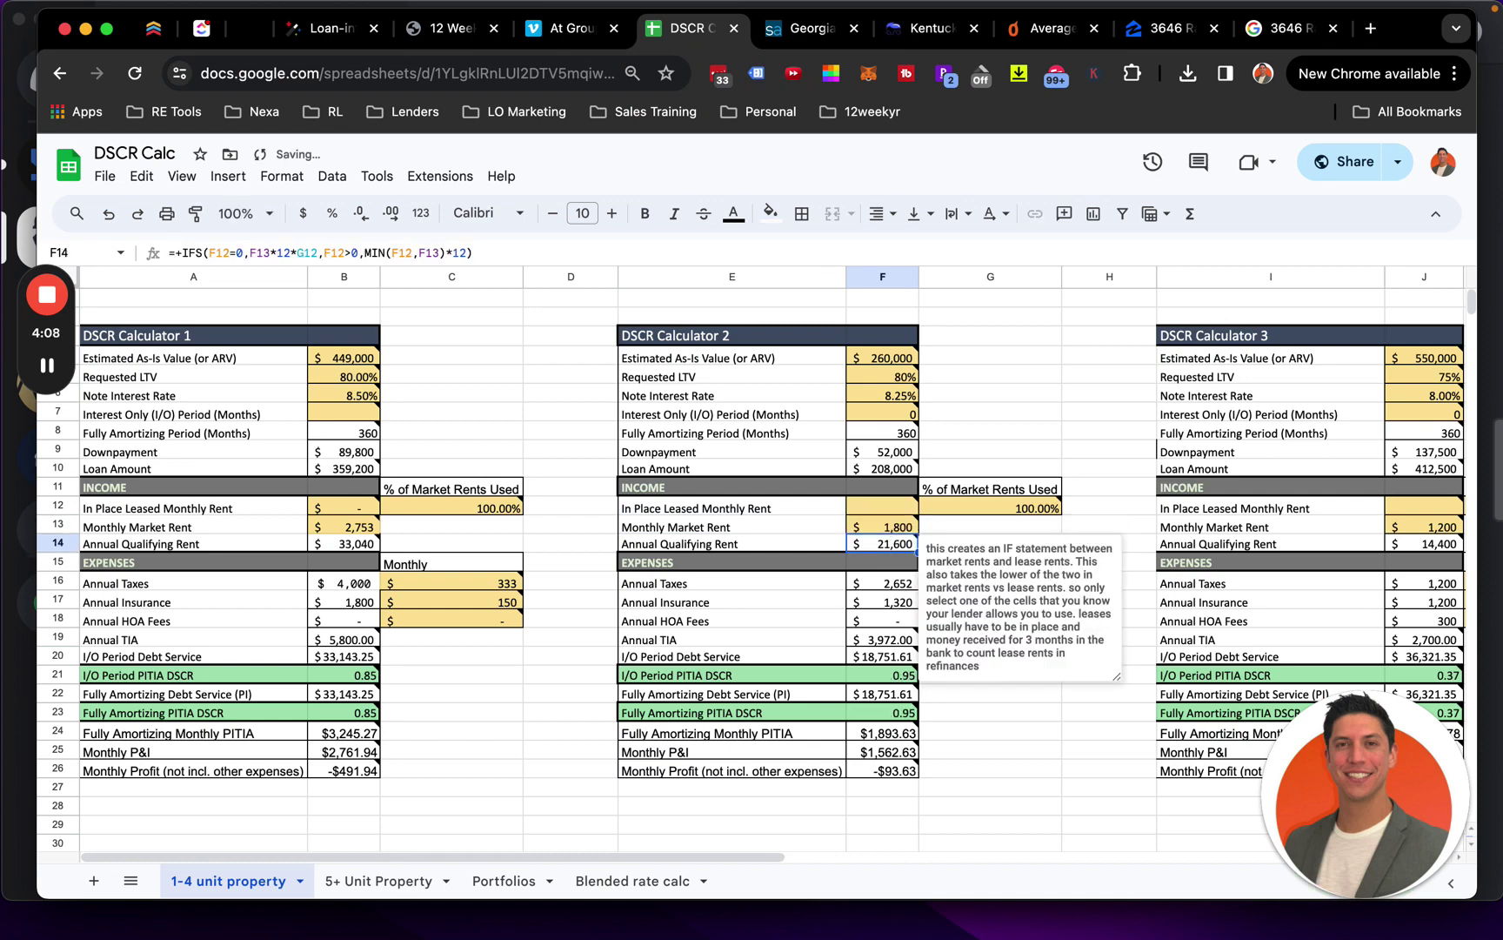
left_click(892, 675)
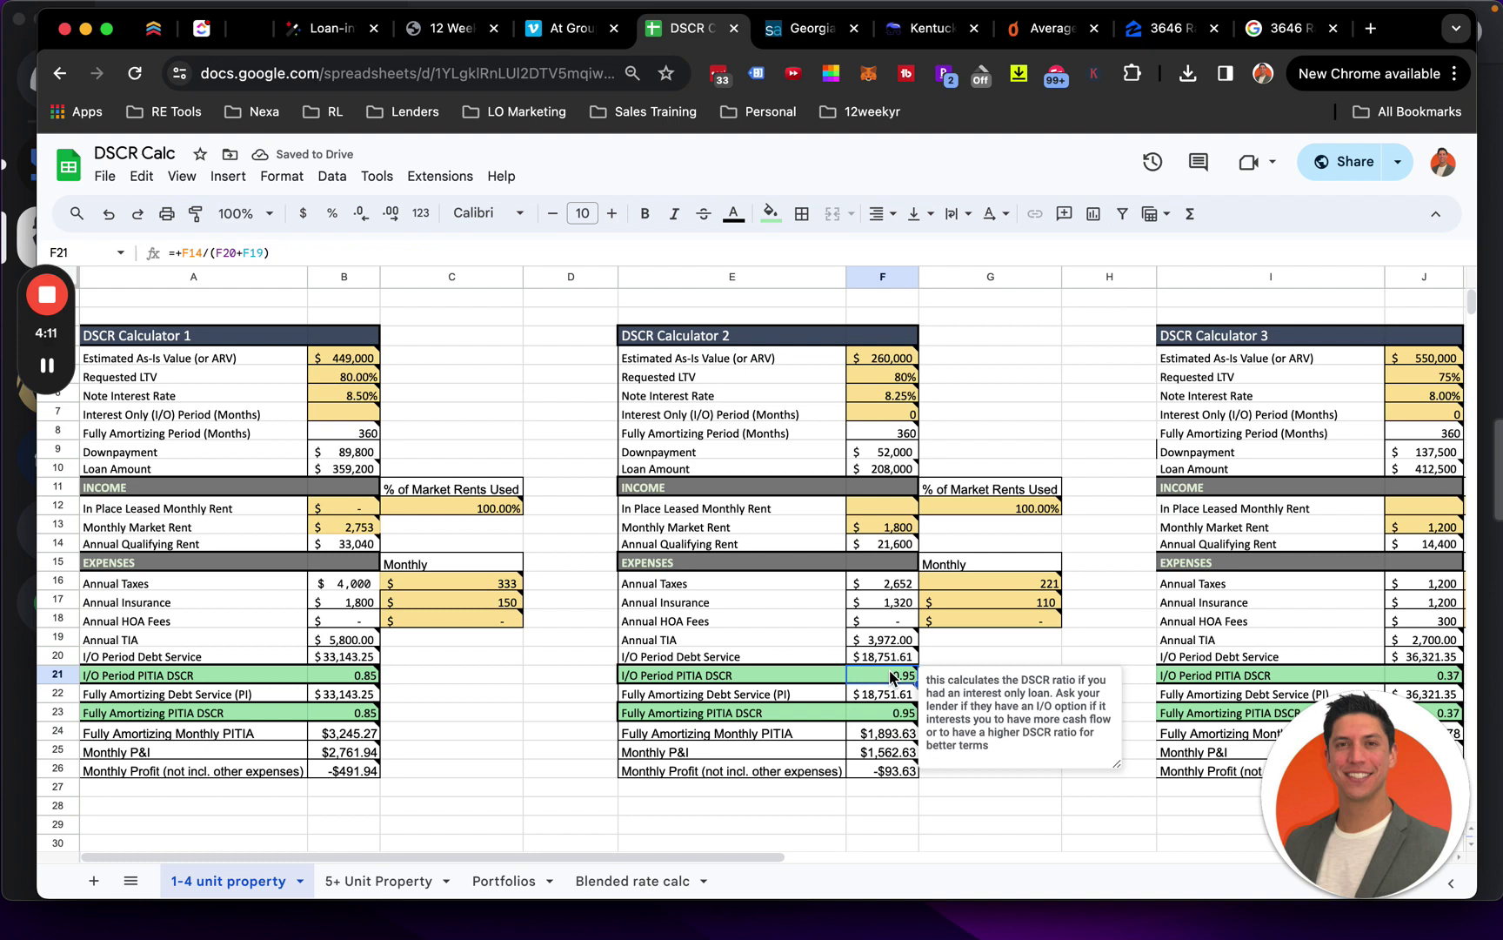
left_click(889, 526)
type("1900")
key("Return")
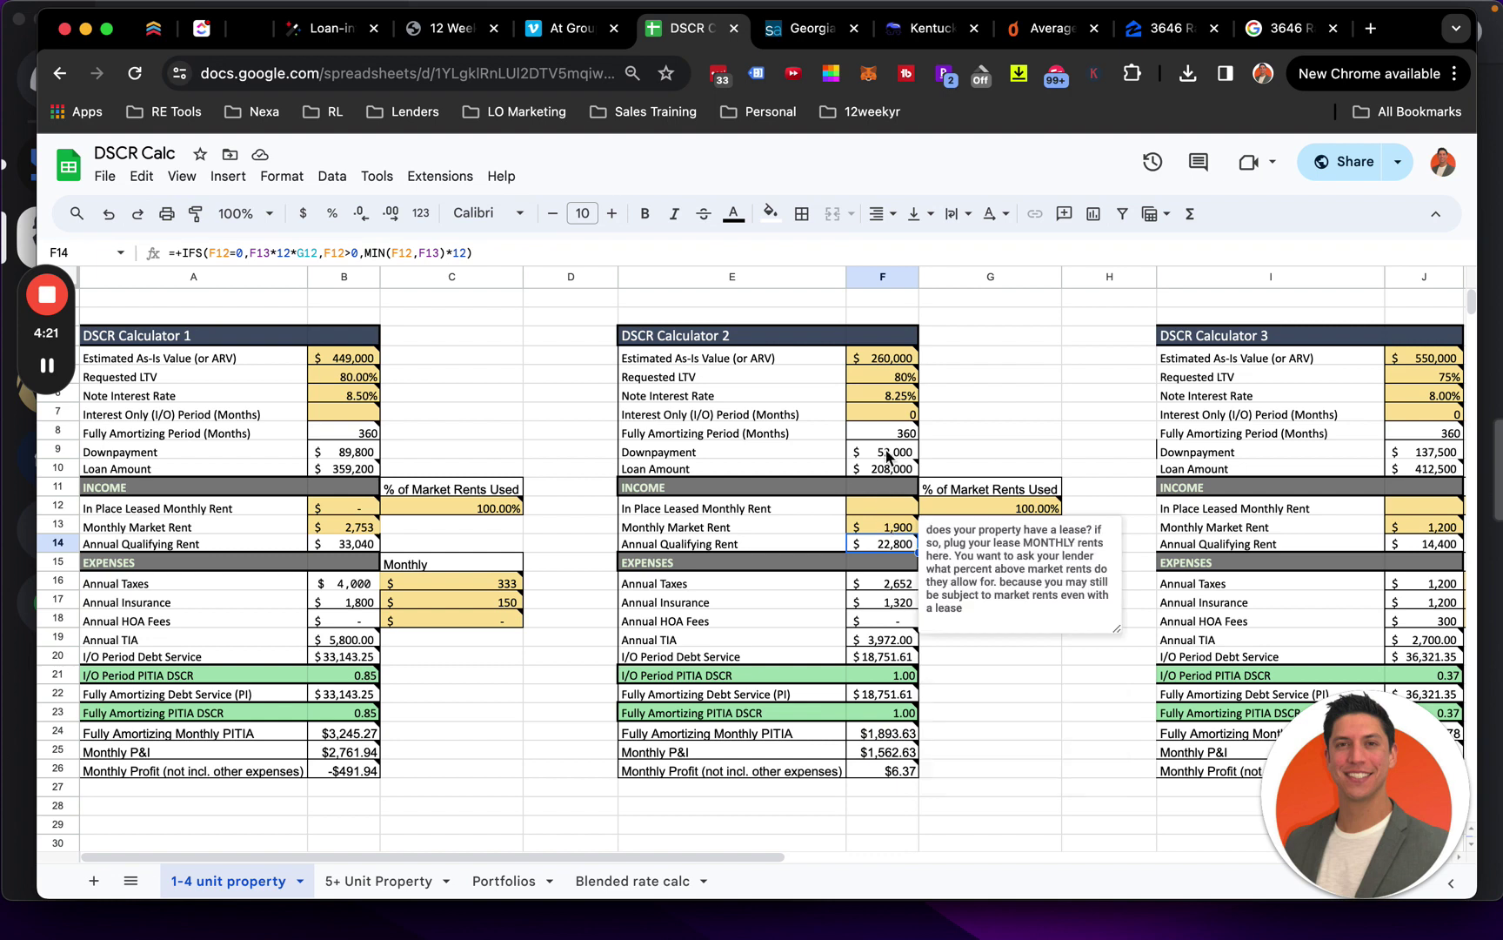
Set monthly market rent to 1,800 and the note interest rate to 7.75%
mouse_move(894, 395)
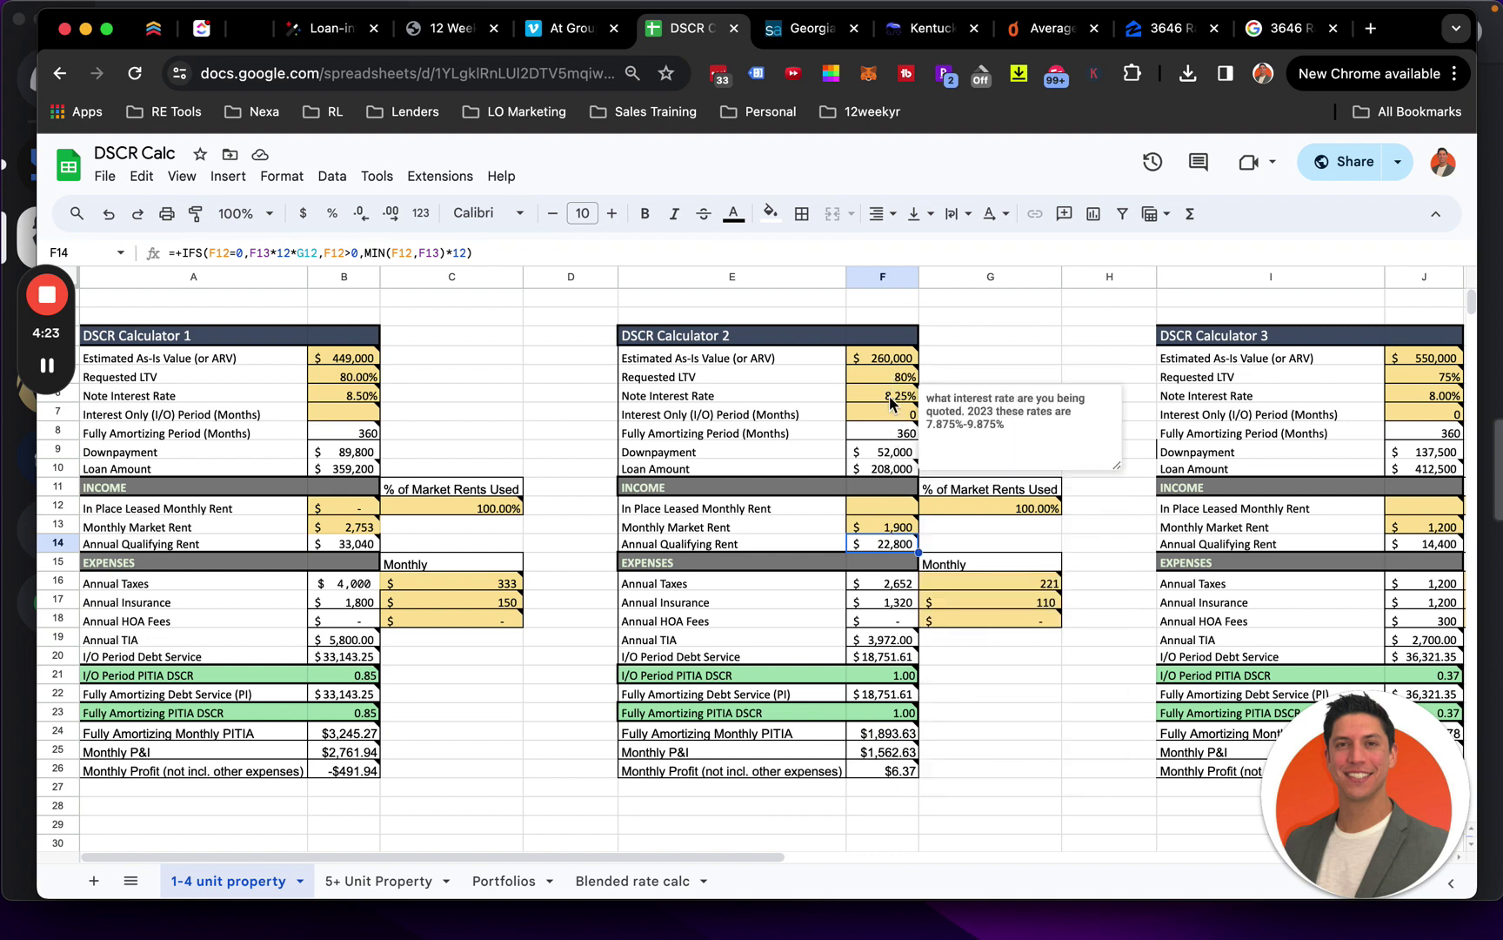
left_click(891, 527)
type("1")
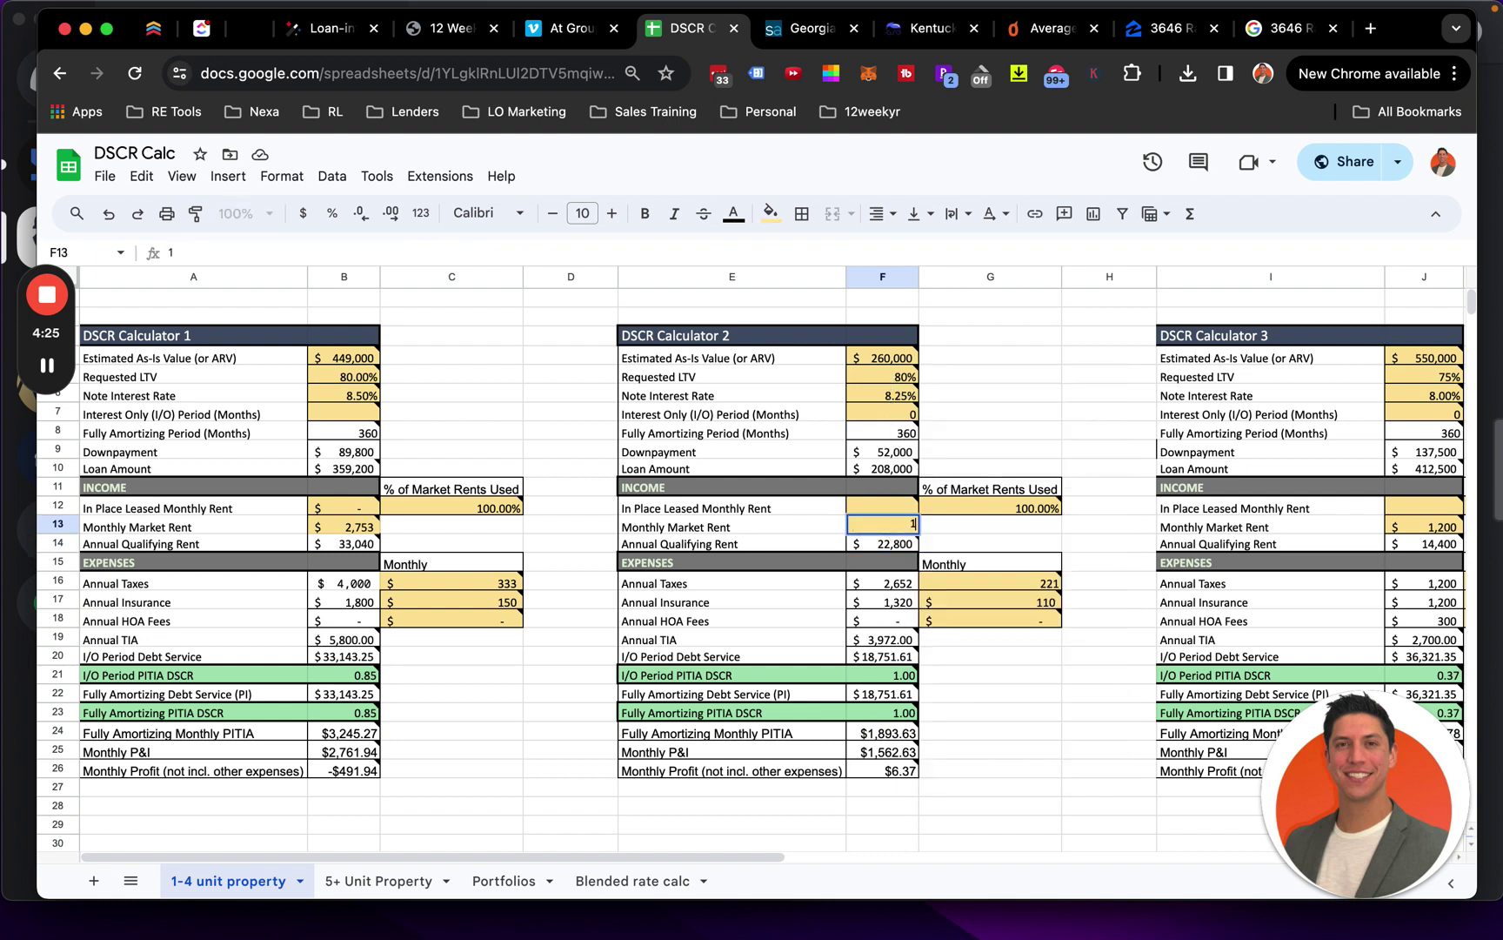
type(",800")
key("Return")
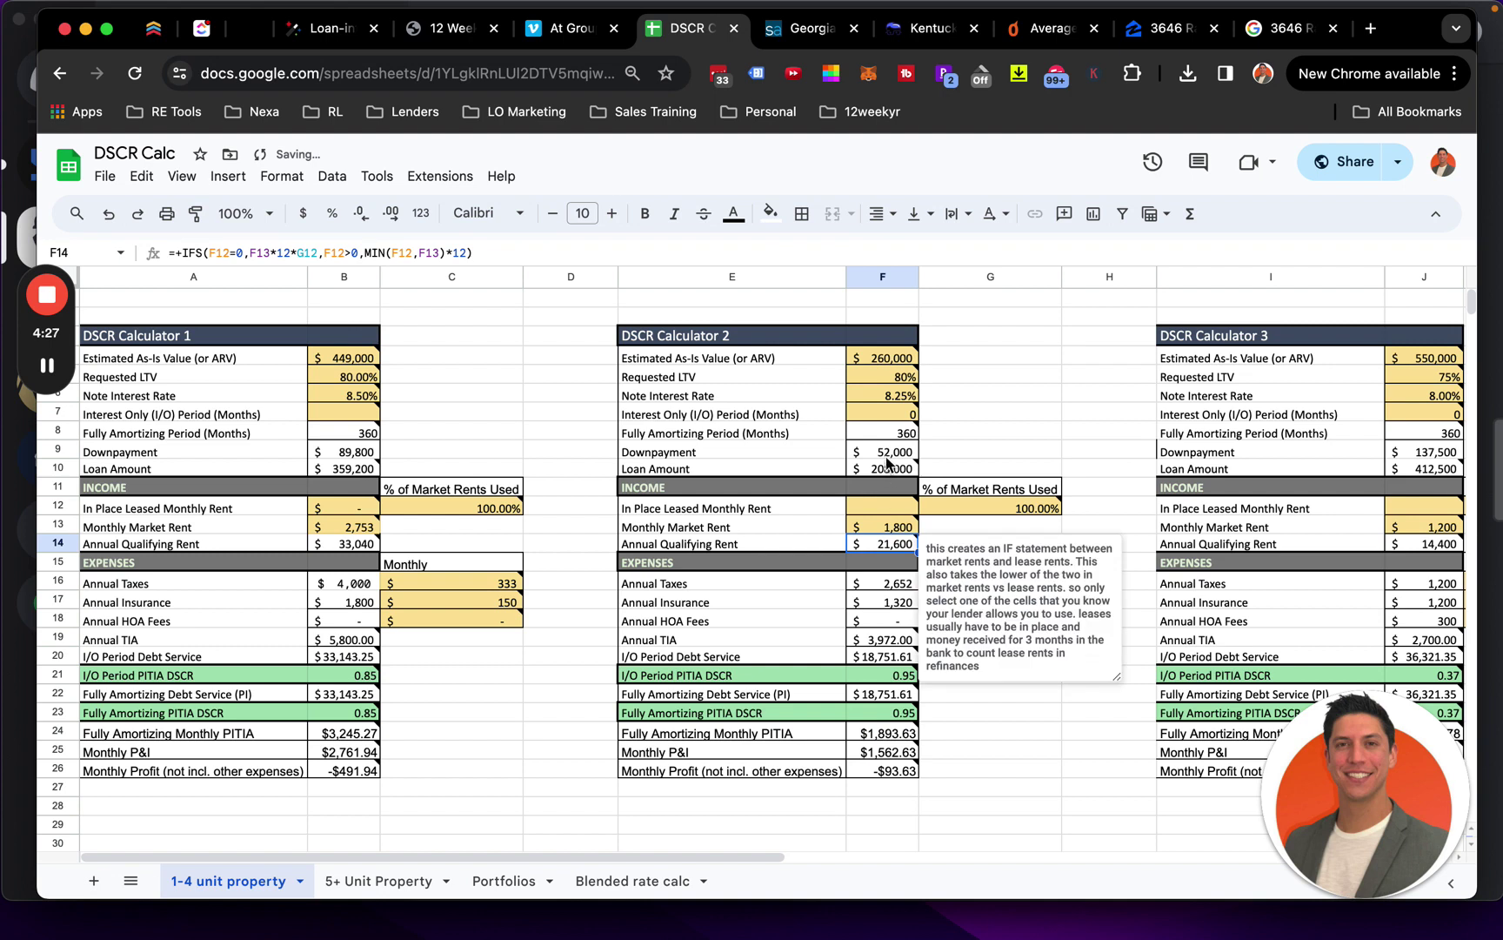
left_click(894, 396)
type("8")
key("Return")
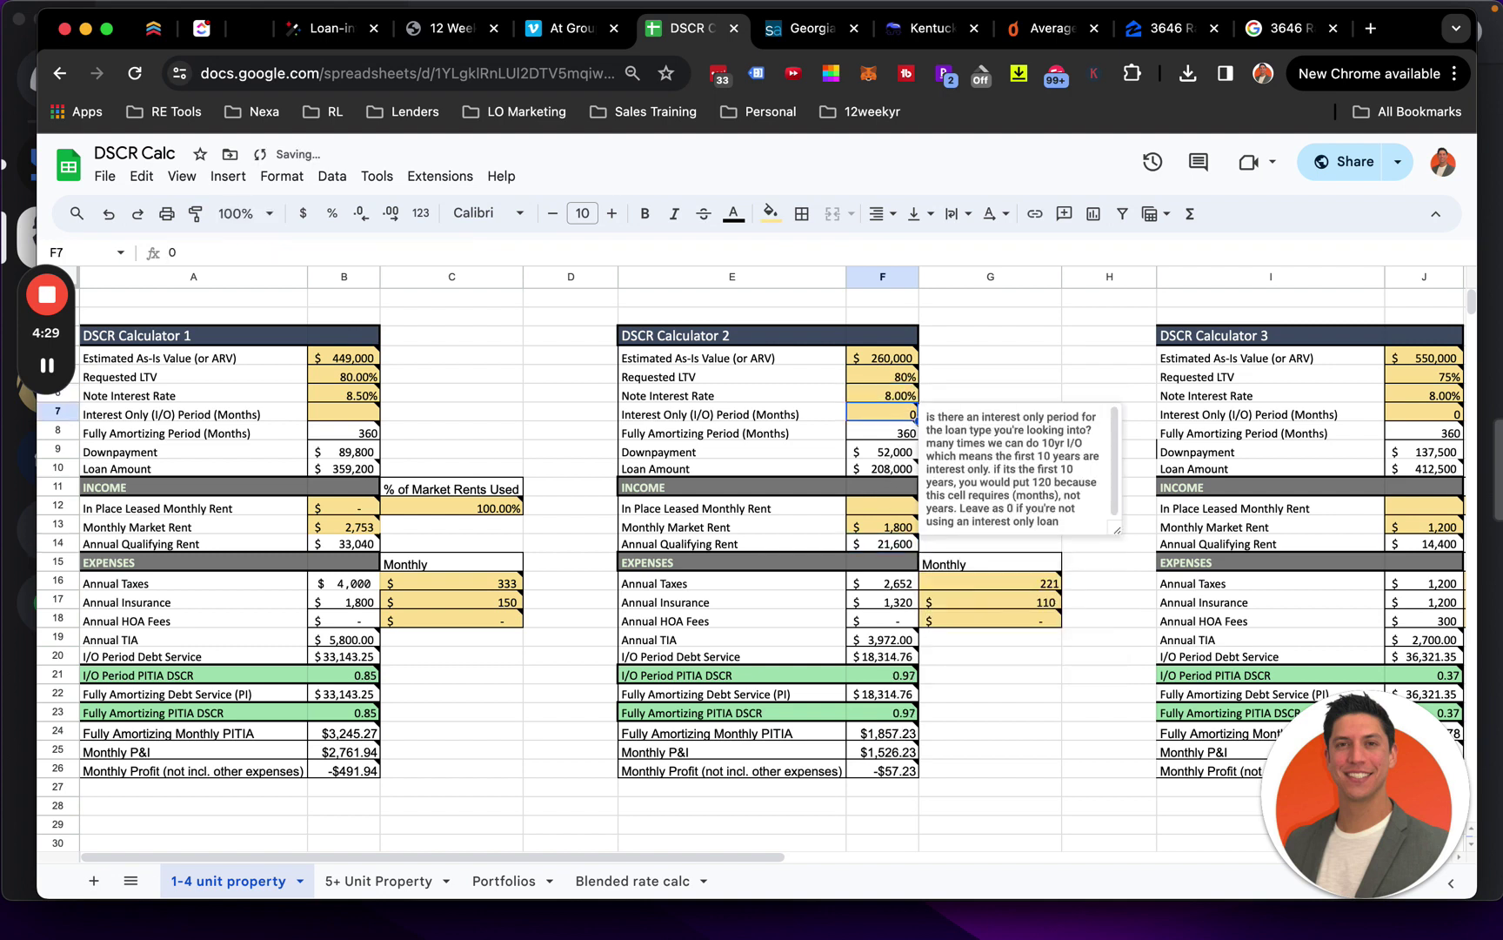
left_click(900, 399)
type("7.75")
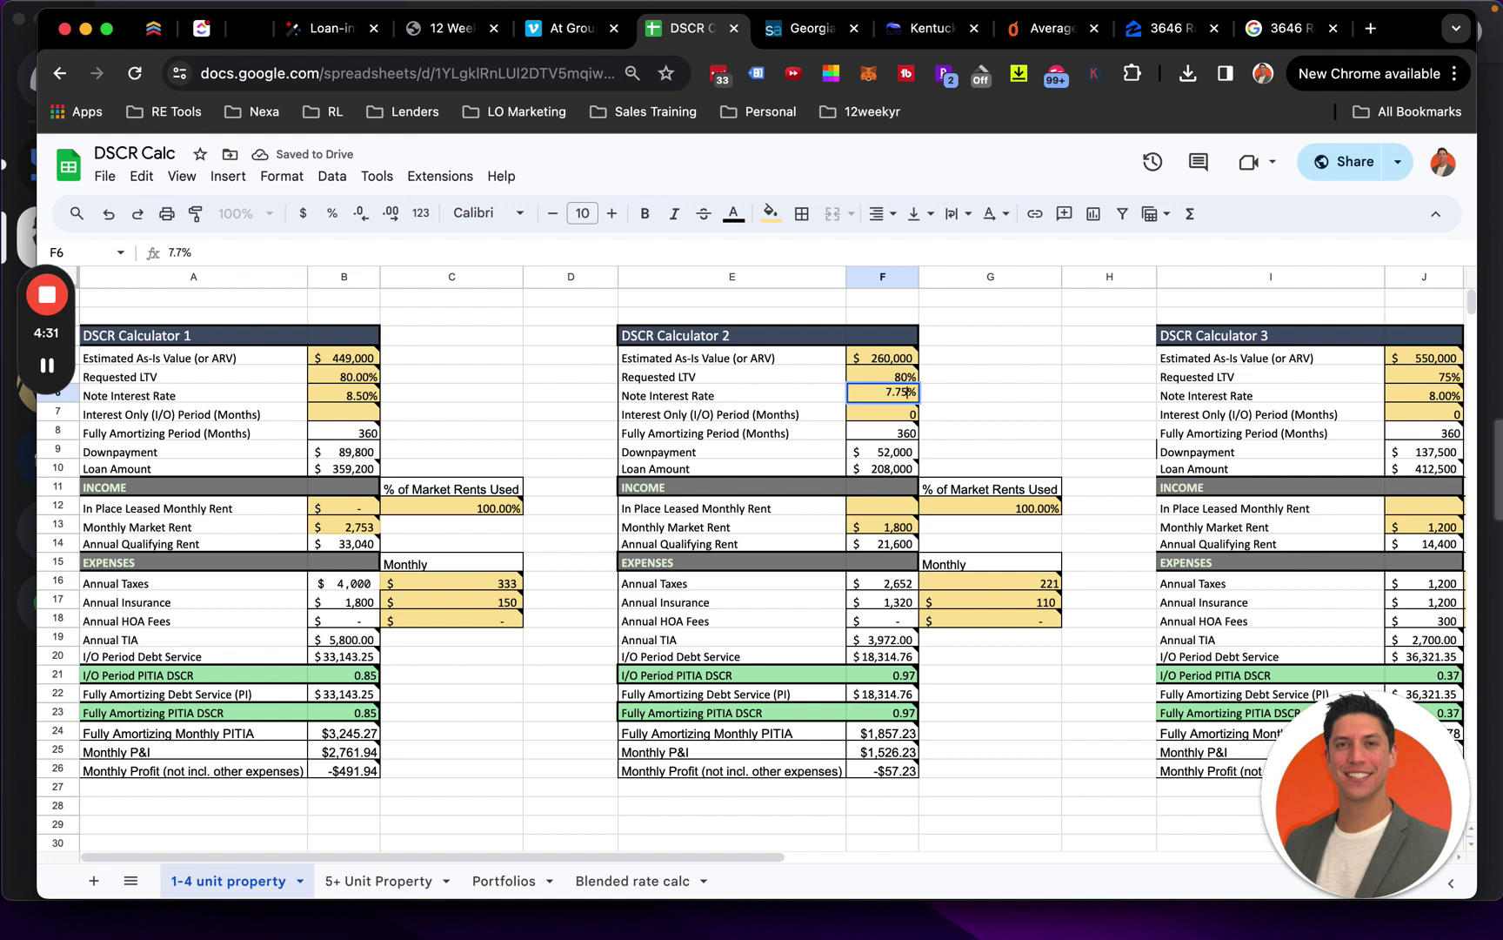
key("Return")
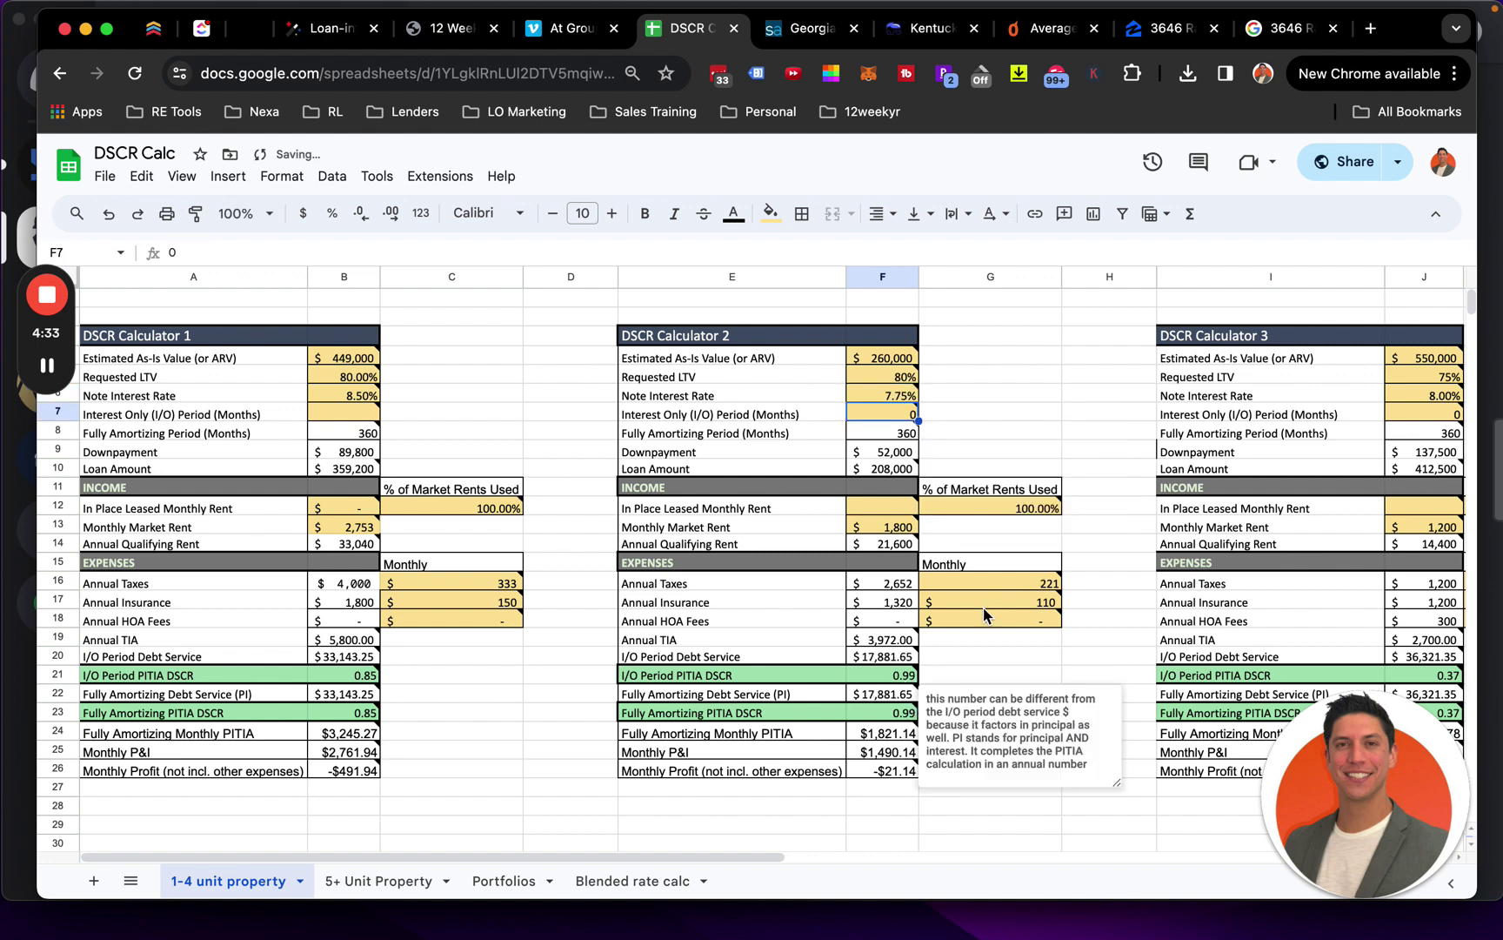
Set the monthly insurance amount to 100
mouse_move(902, 648)
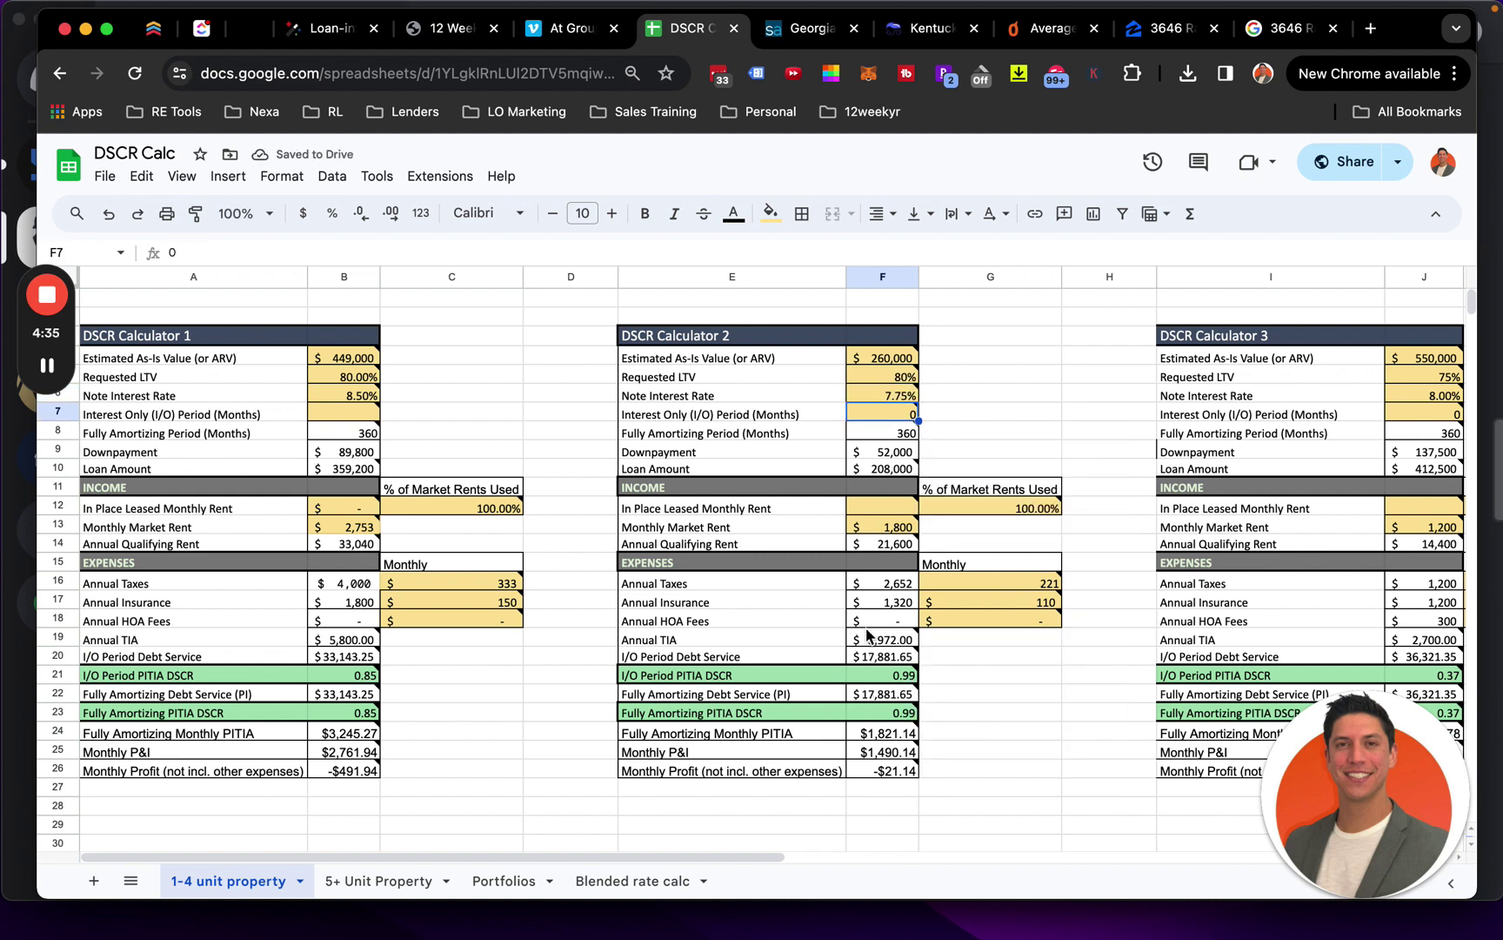
left_click_drag(783, 609, 941, 609)
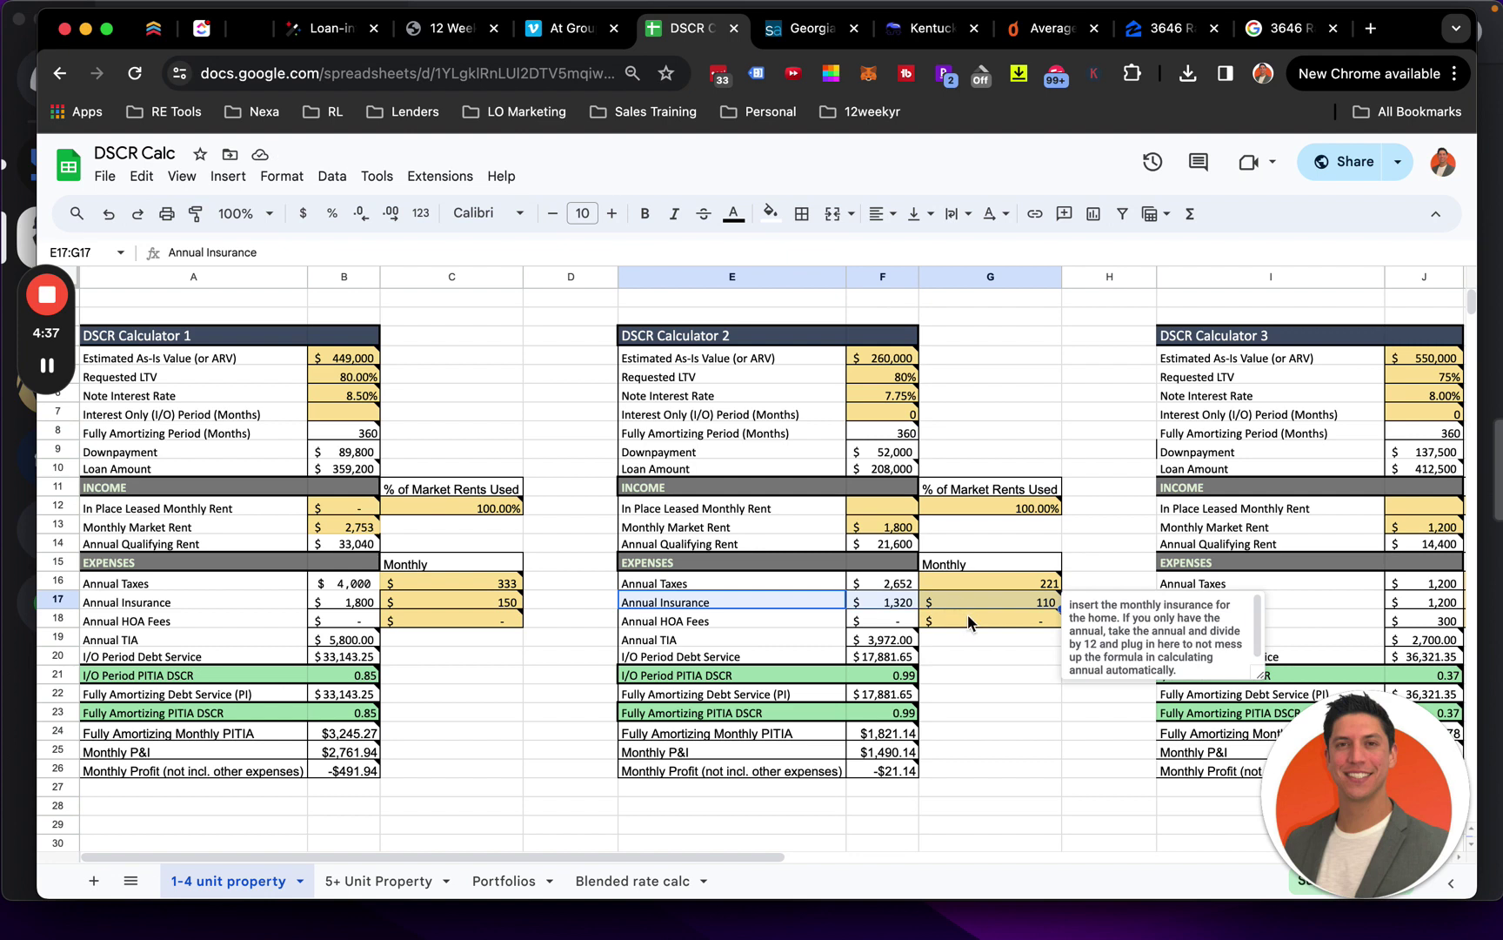
left_click(975, 609)
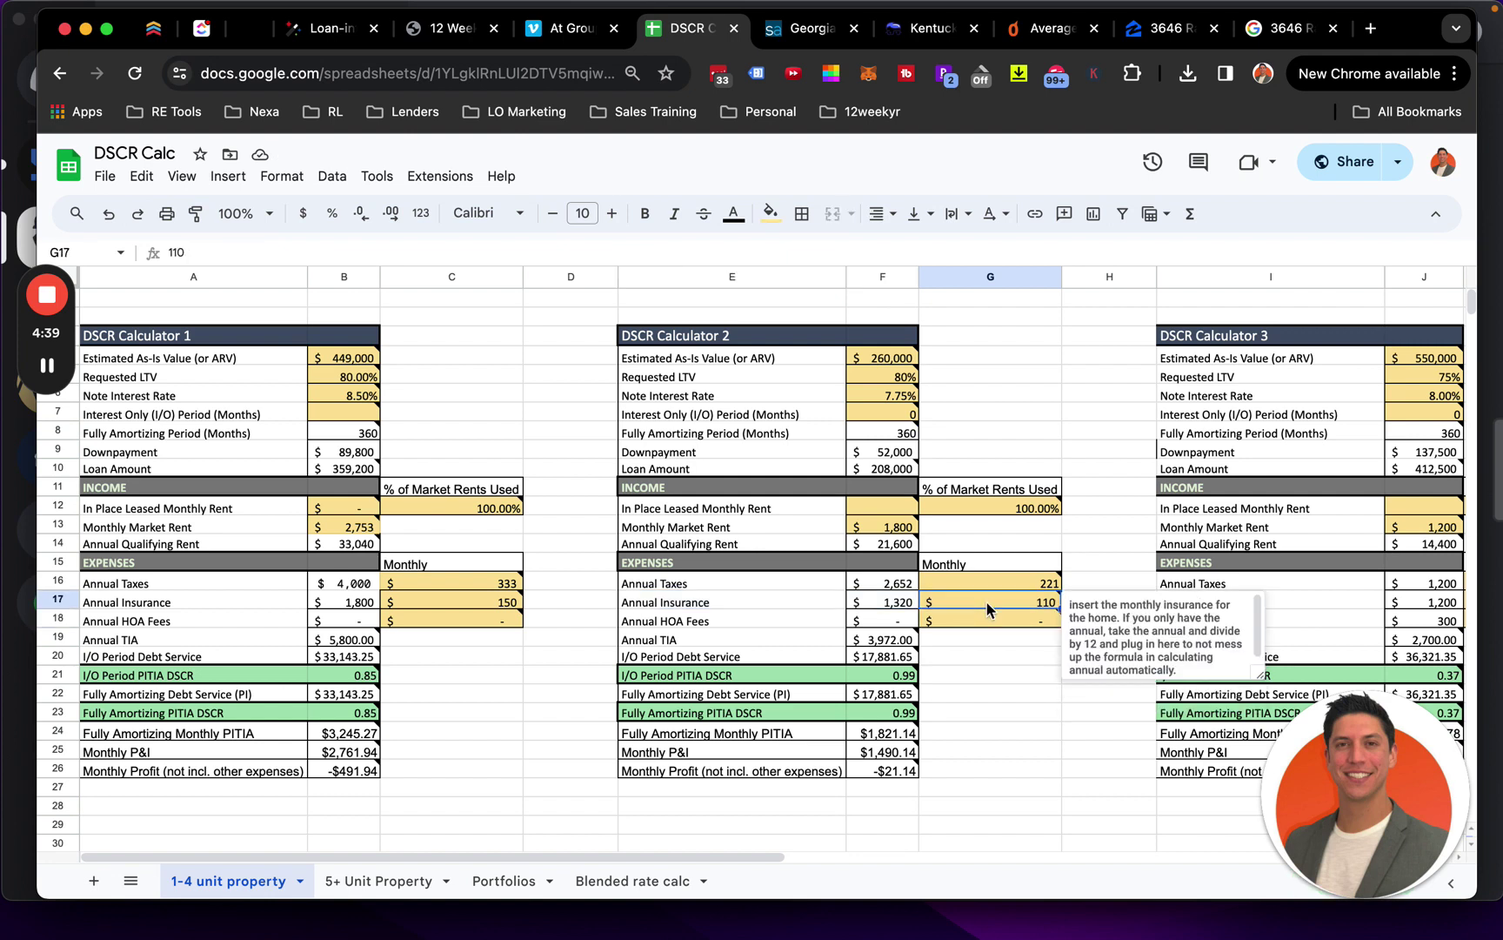
type("100")
key("Return")
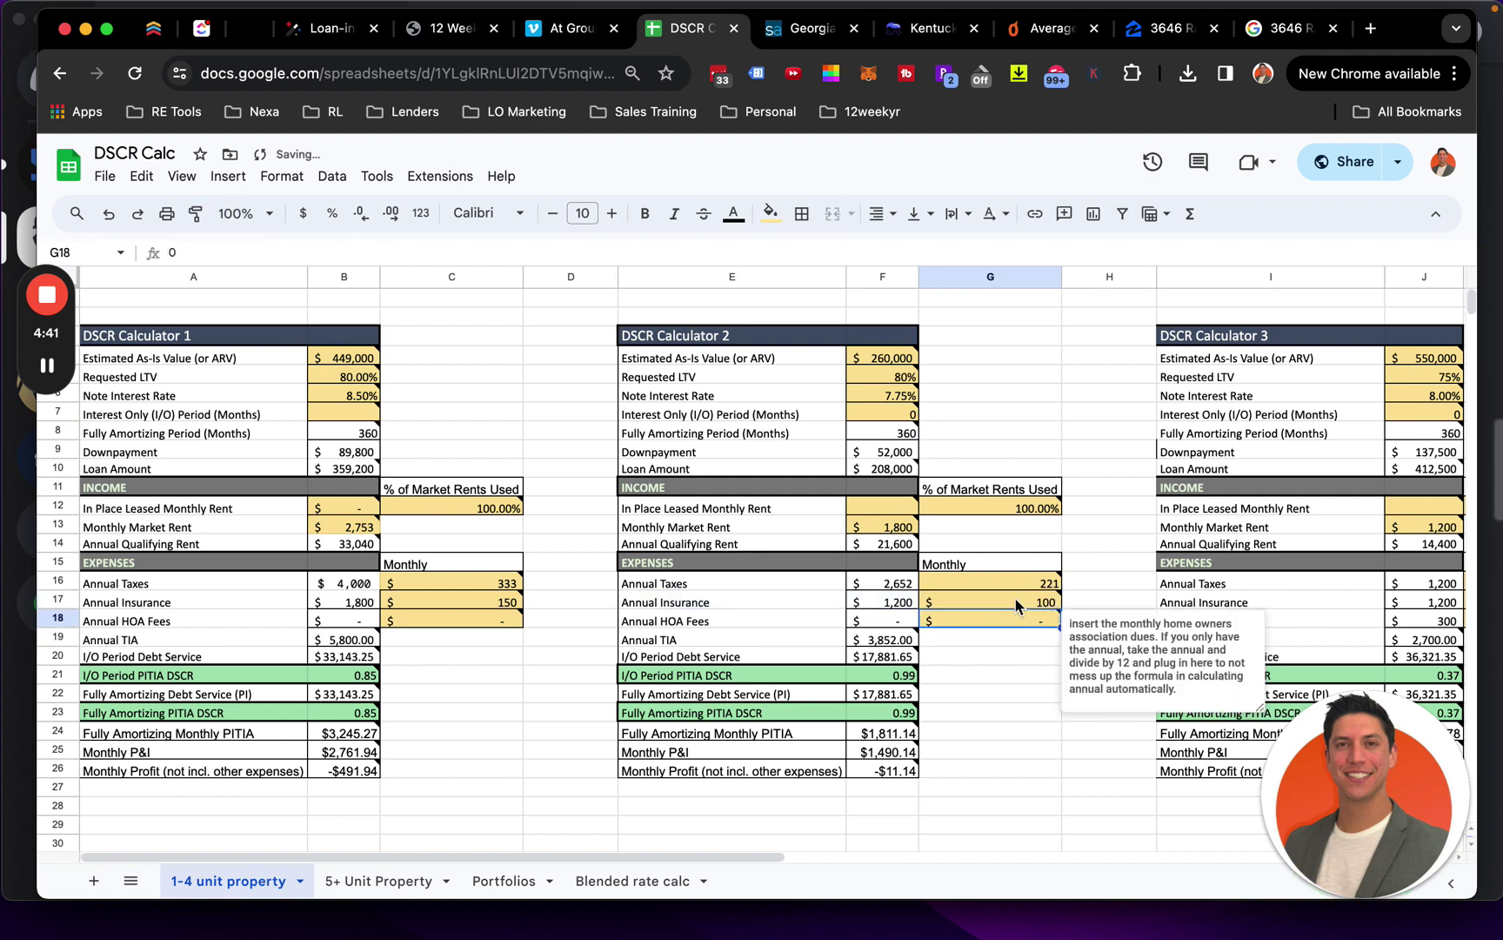
mouse_move(1016, 607)
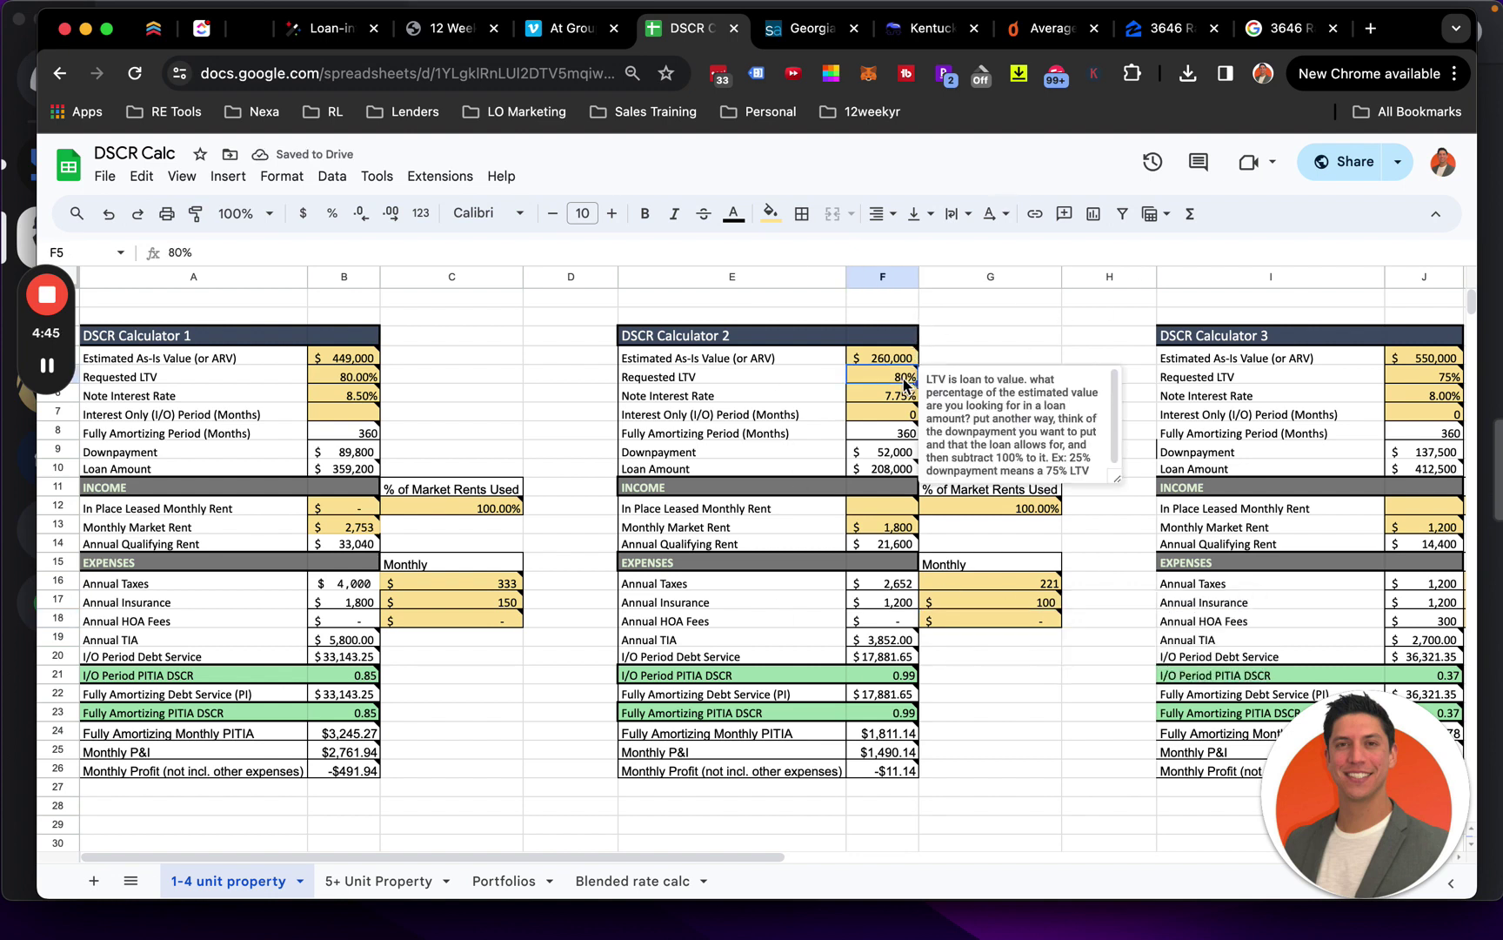
Try 79% LTV, then set Requested LTV to 80% and the interest rate to 8.25%
left_click(905, 383)
type("79")
key("Return")
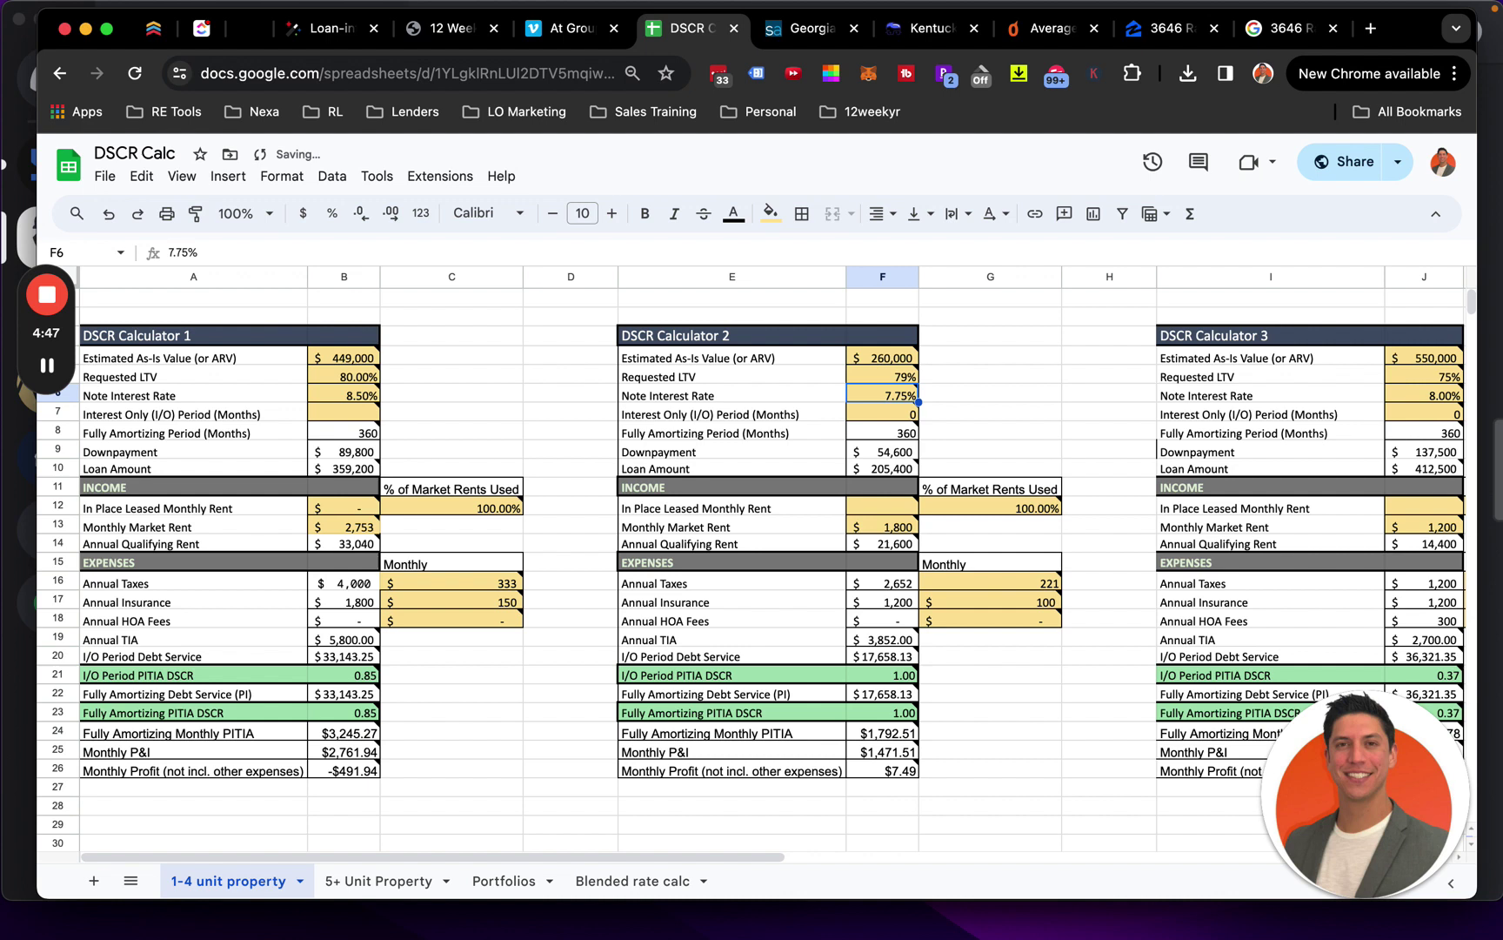
mouse_move(903, 376)
left_click(889, 379)
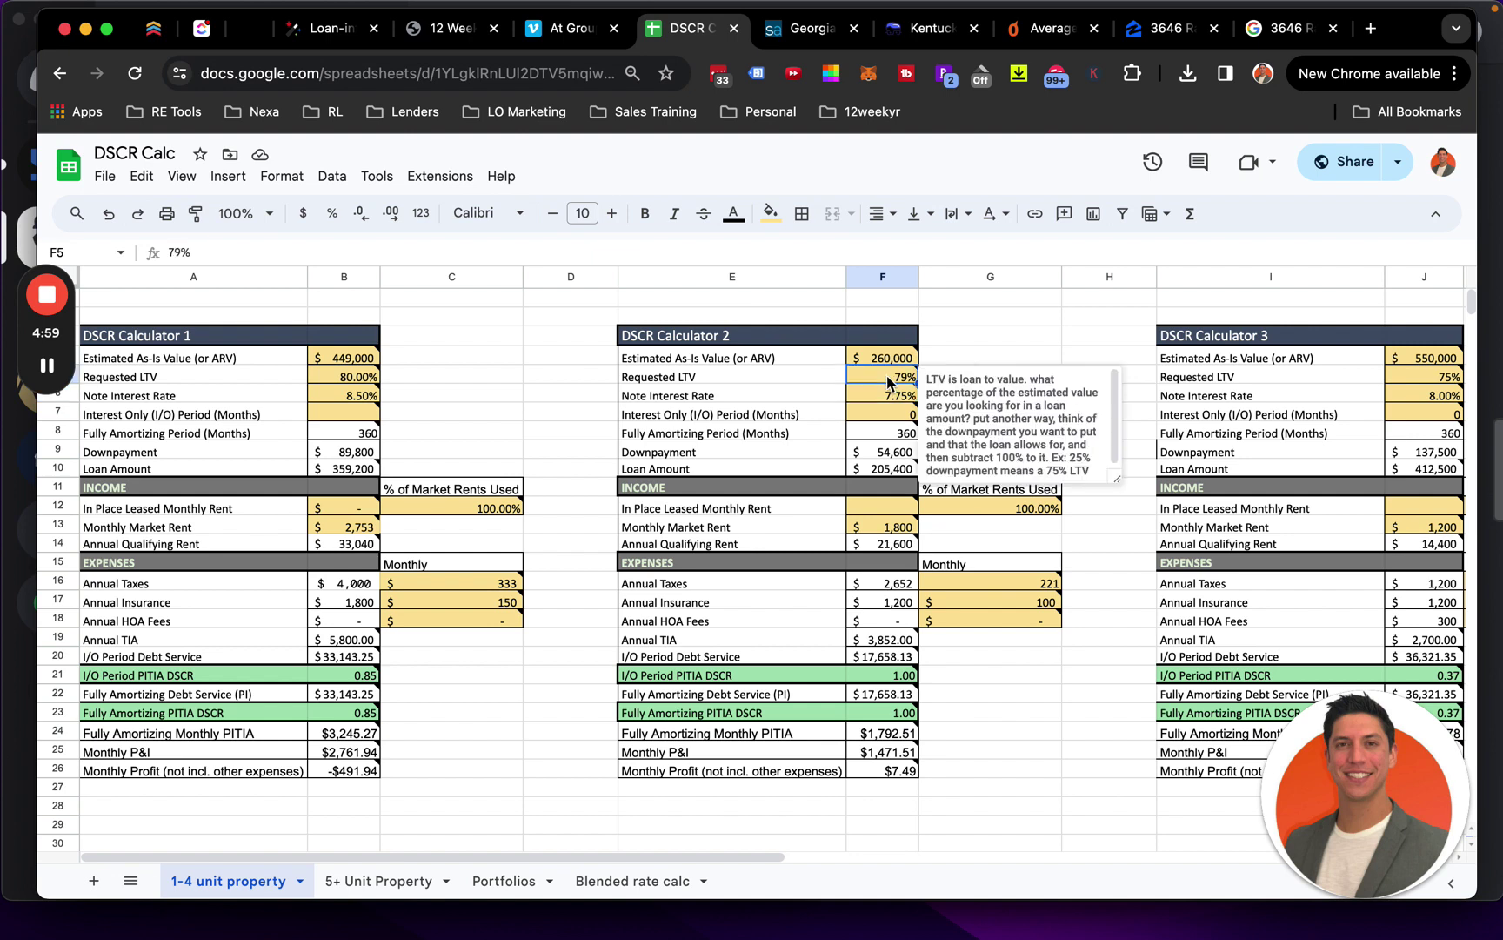
type("80")
key("Return")
type("8")
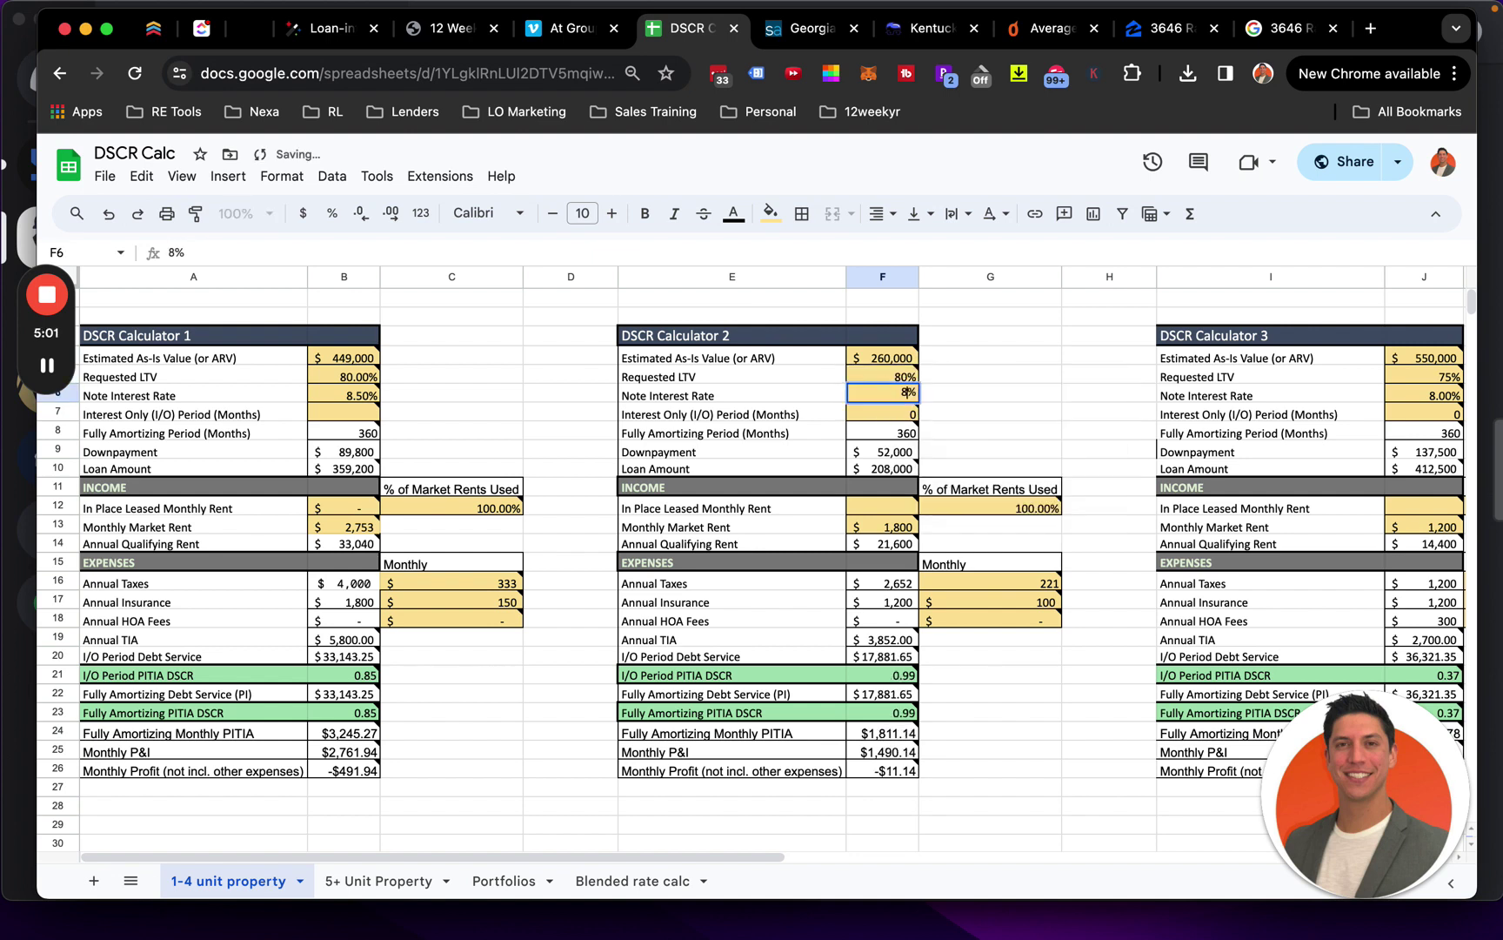
type(".25")
key("Return")
Raise monthly market rent to 2,000 and review the taxes and insurance rows
left_click(896, 528)
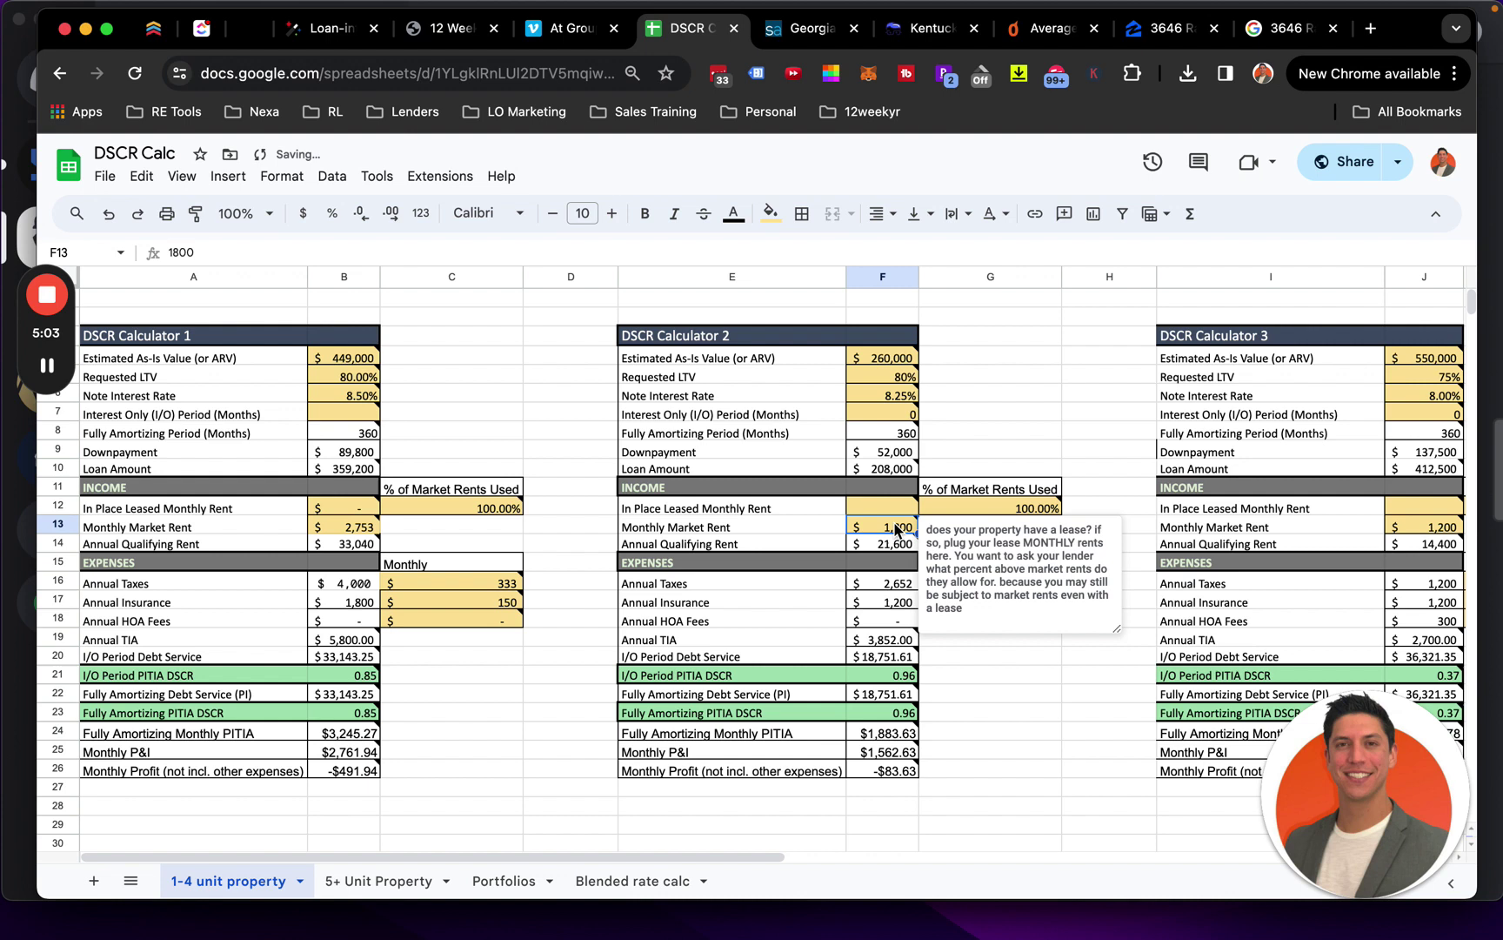
type("2,0")
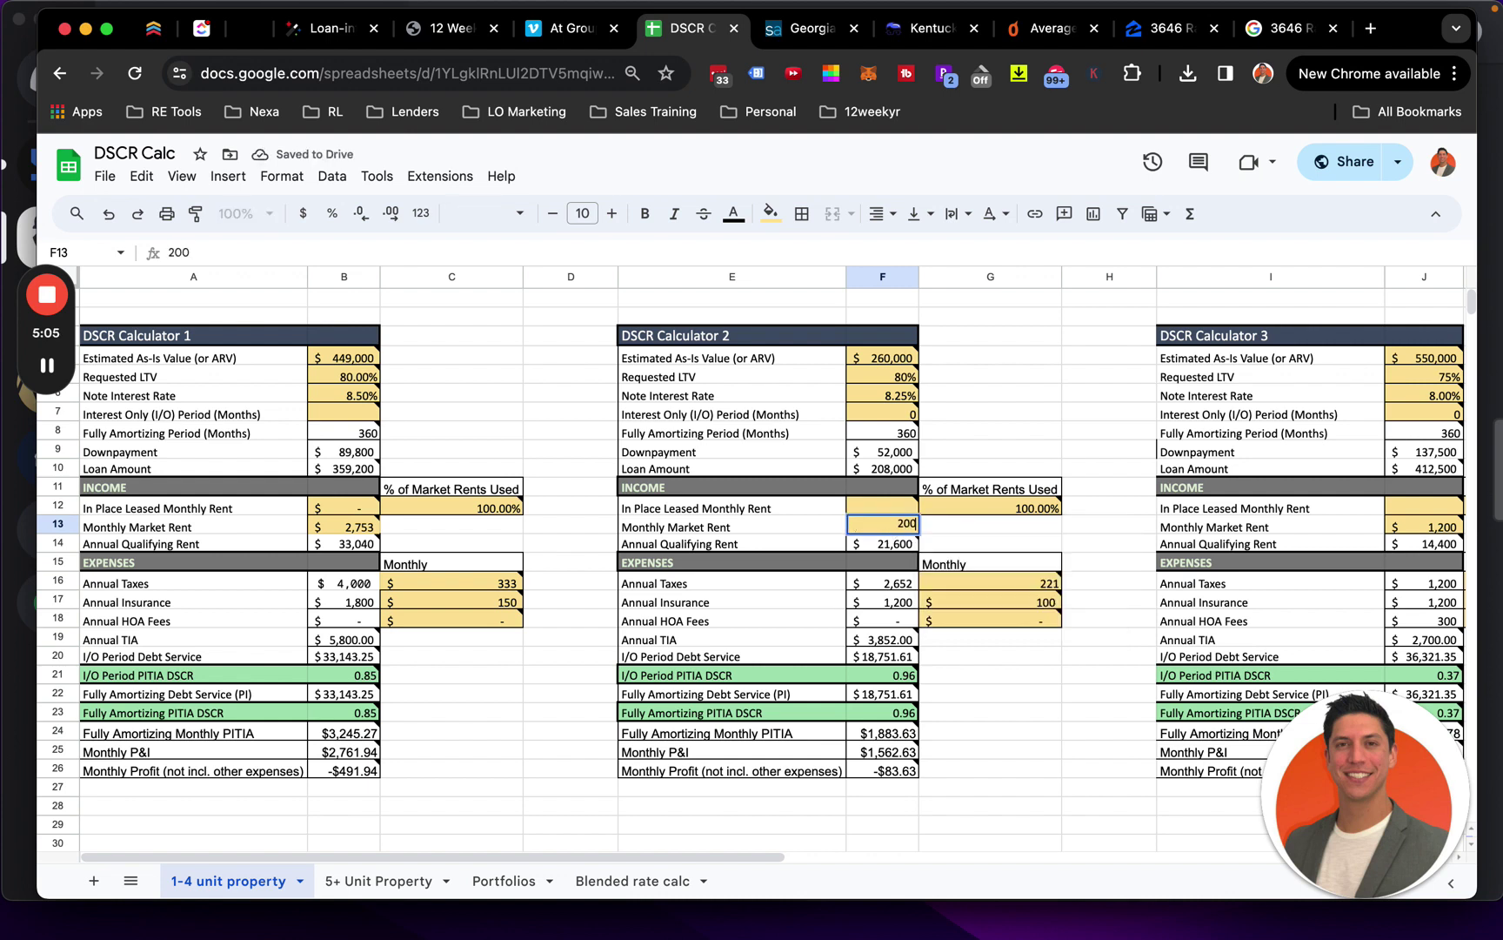
type("0")
key("Return")
left_click(904, 592)
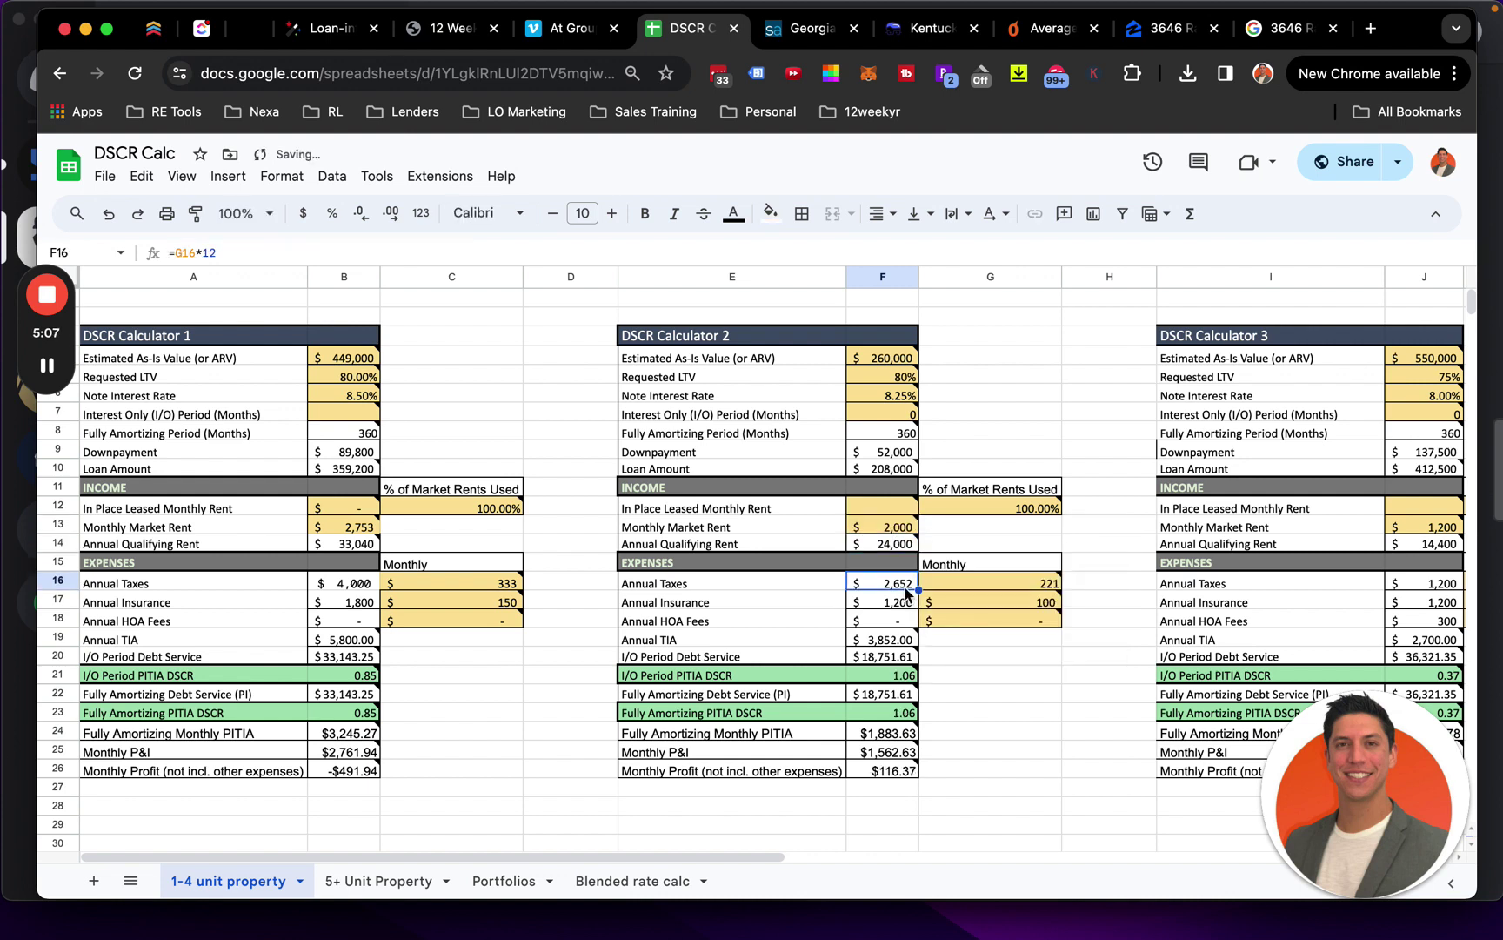
left_click(745, 583)
left_click(991, 601)
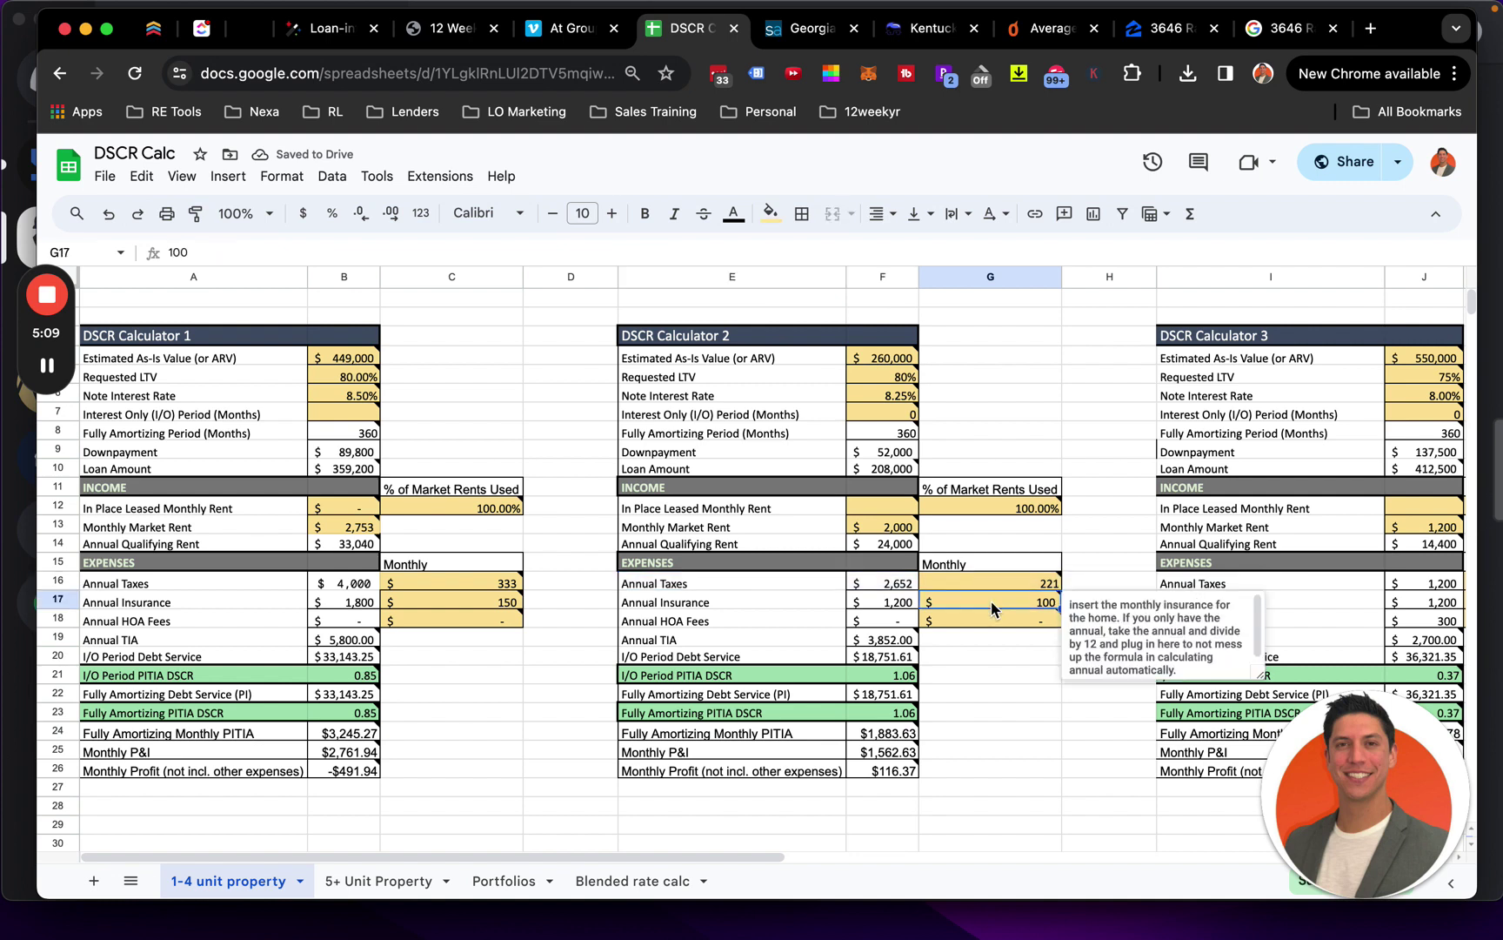
left_click_drag(816, 526, 881, 529)
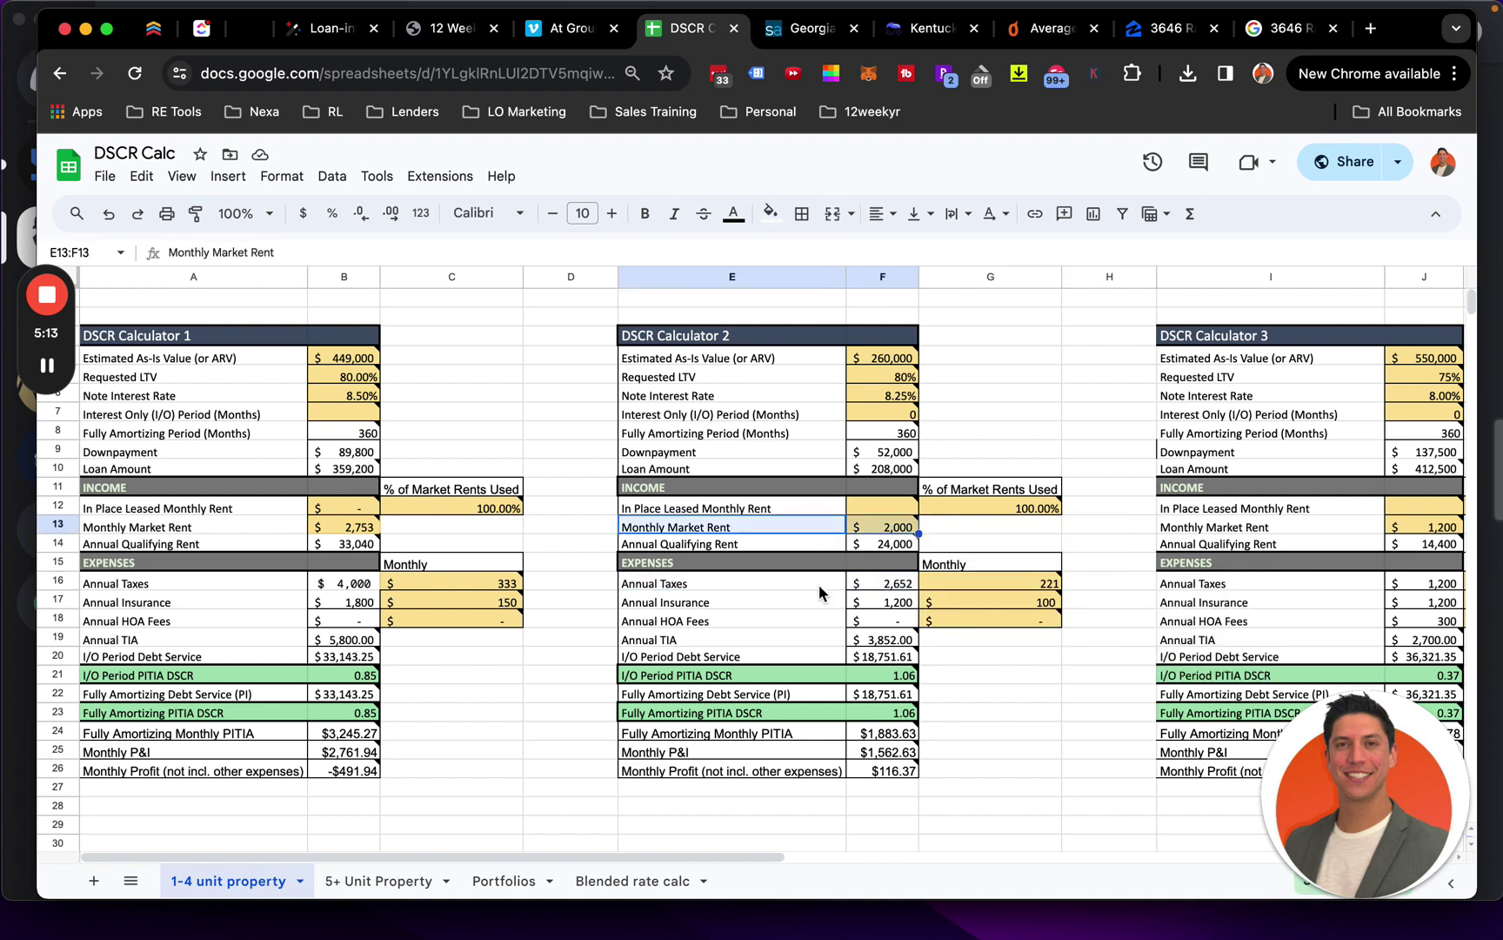
left_click_drag(806, 583, 991, 598)
Undo the insurance edit so monthly insurance returns to 110
left_click(993, 625)
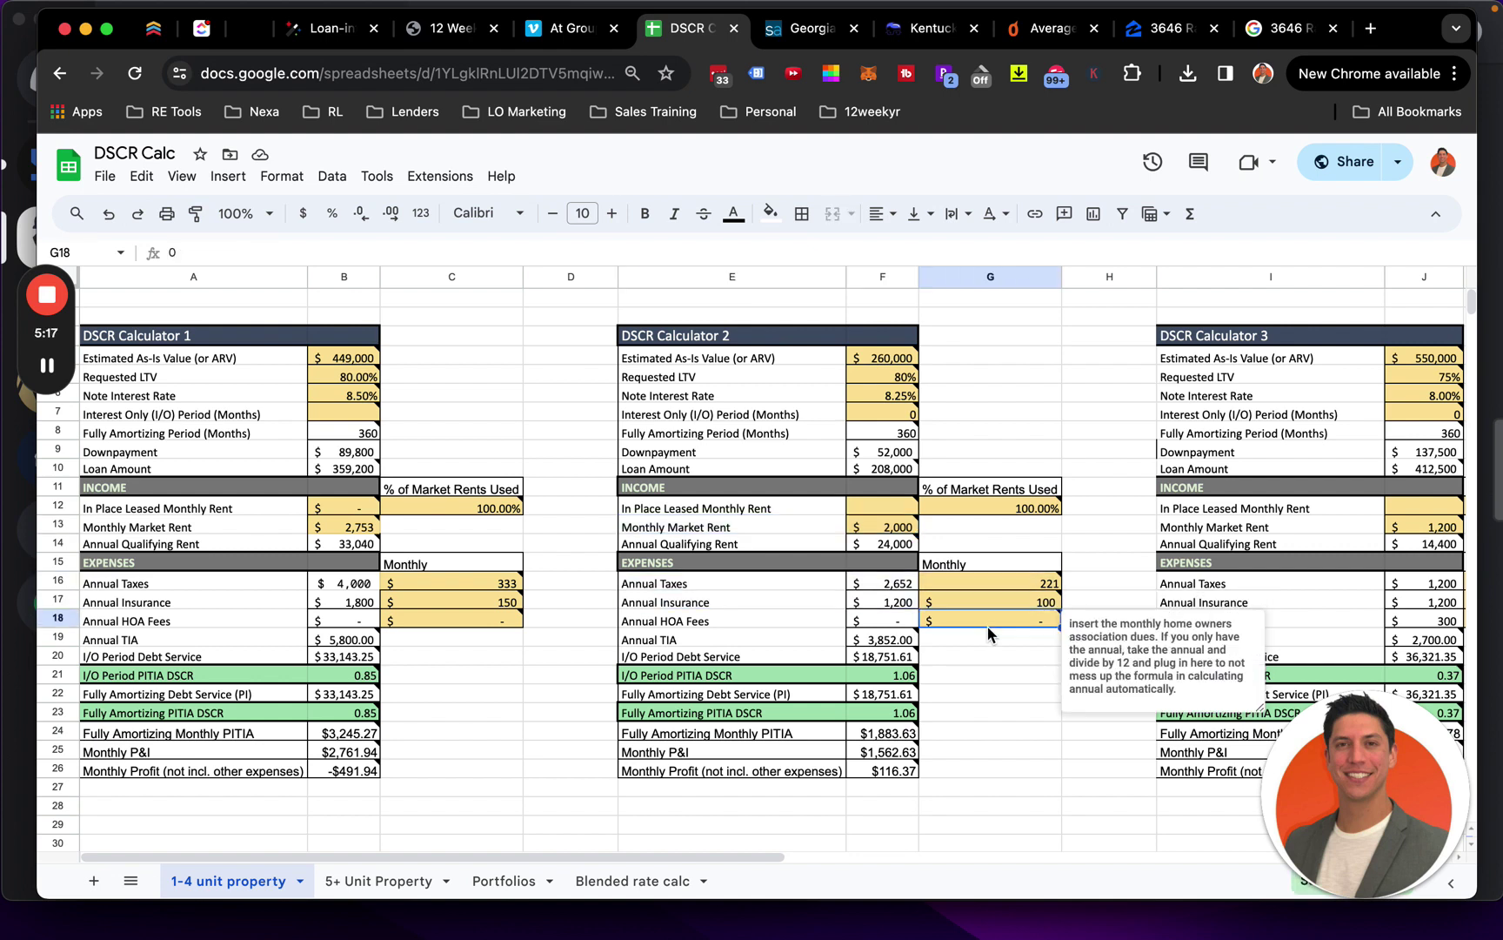
left_click_drag(799, 599, 971, 597)
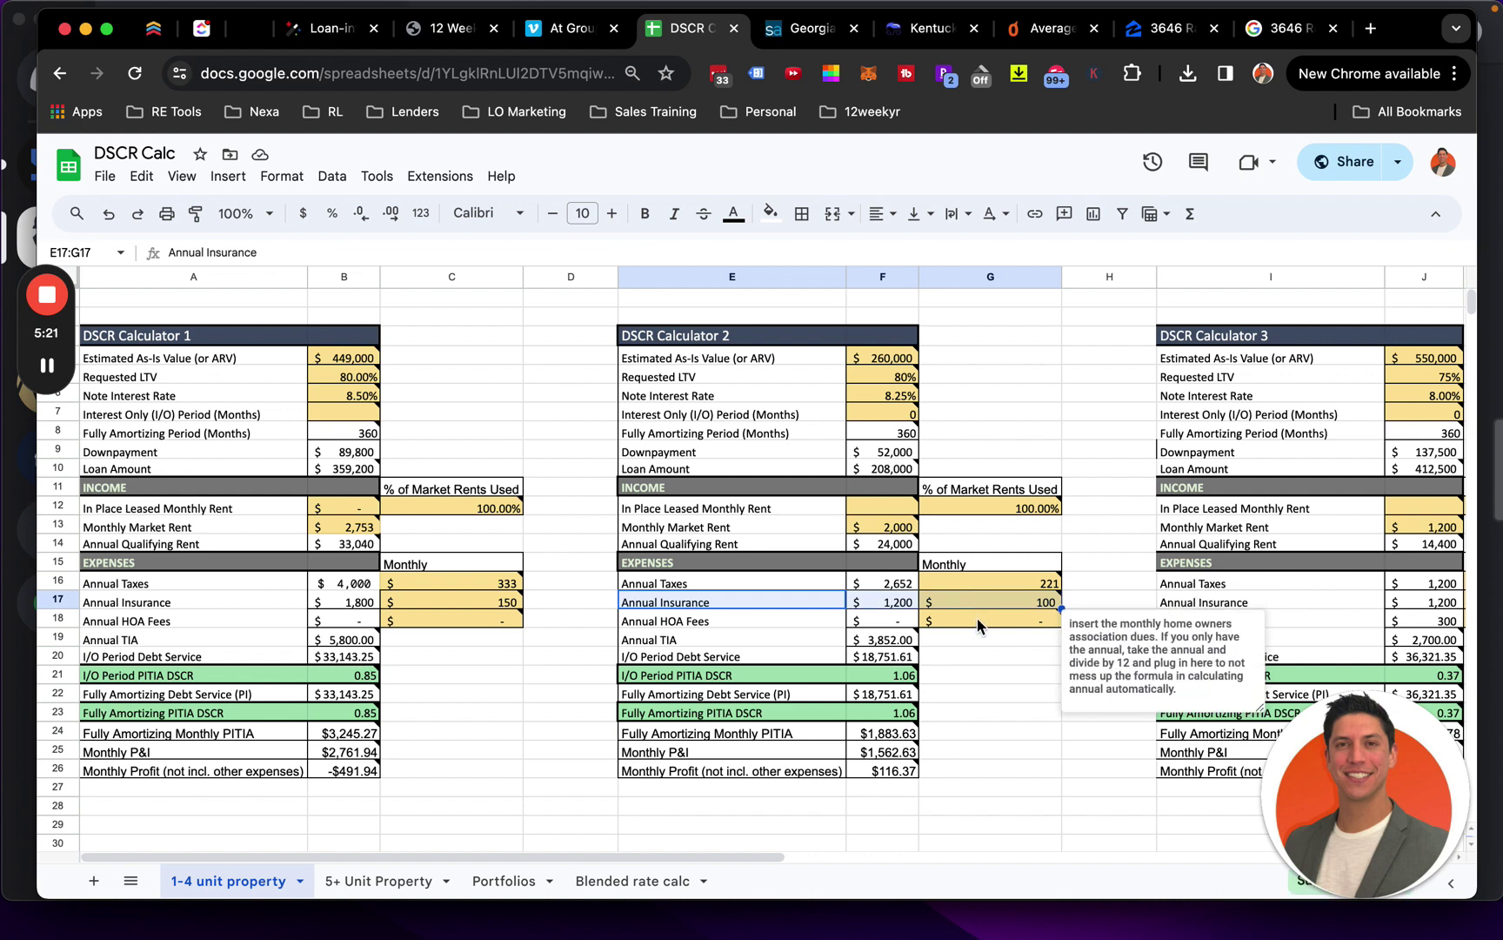
left_click(977, 618)
key("super+z")
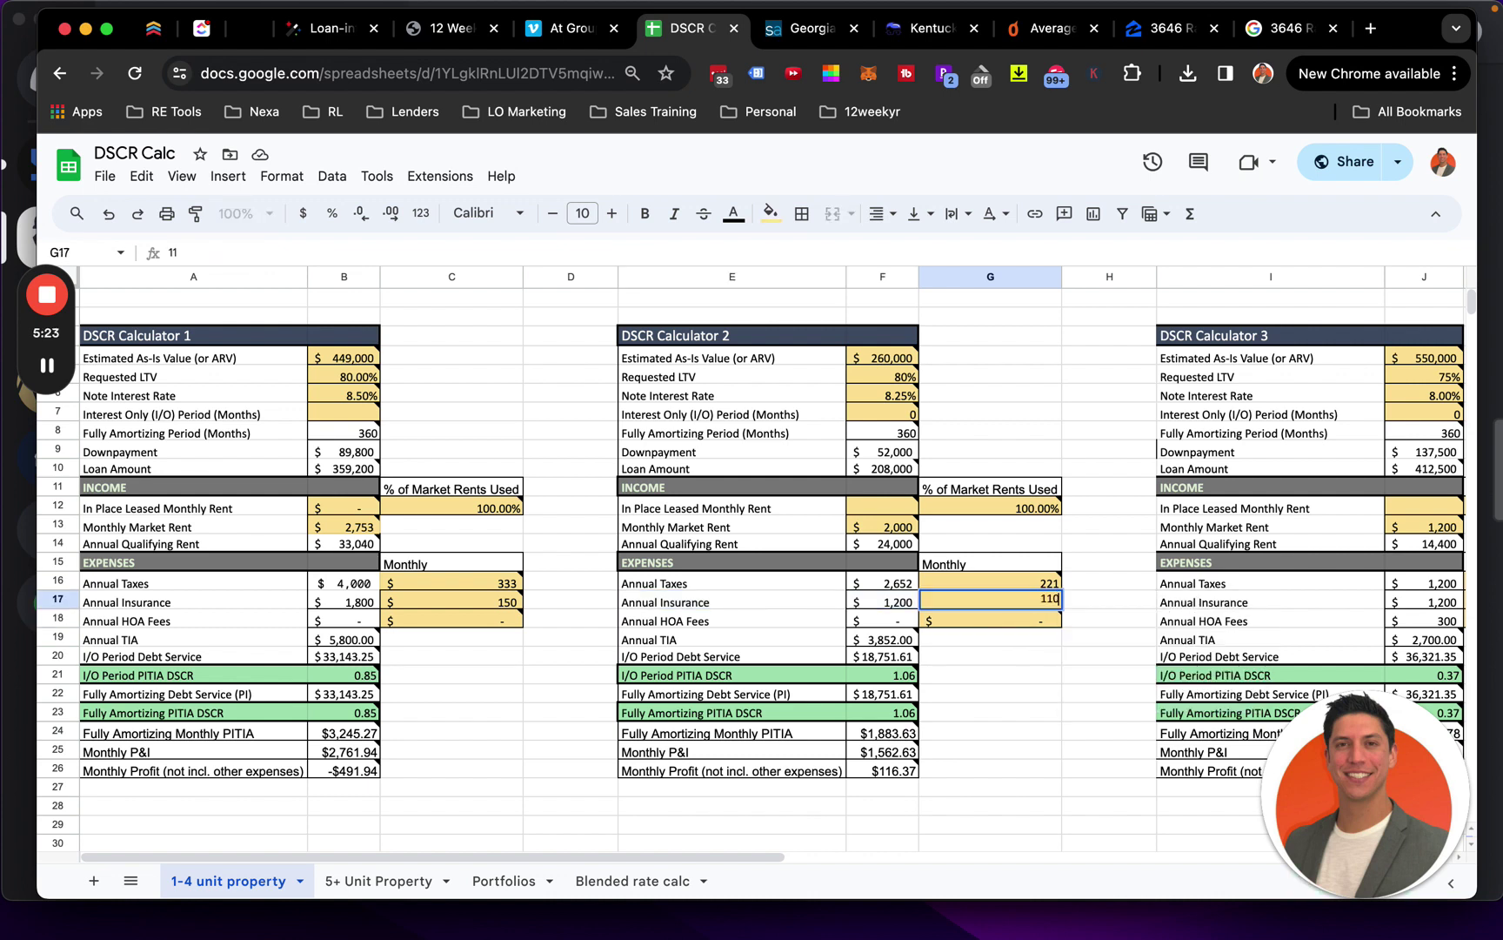
left_click_drag(831, 577, 942, 576)
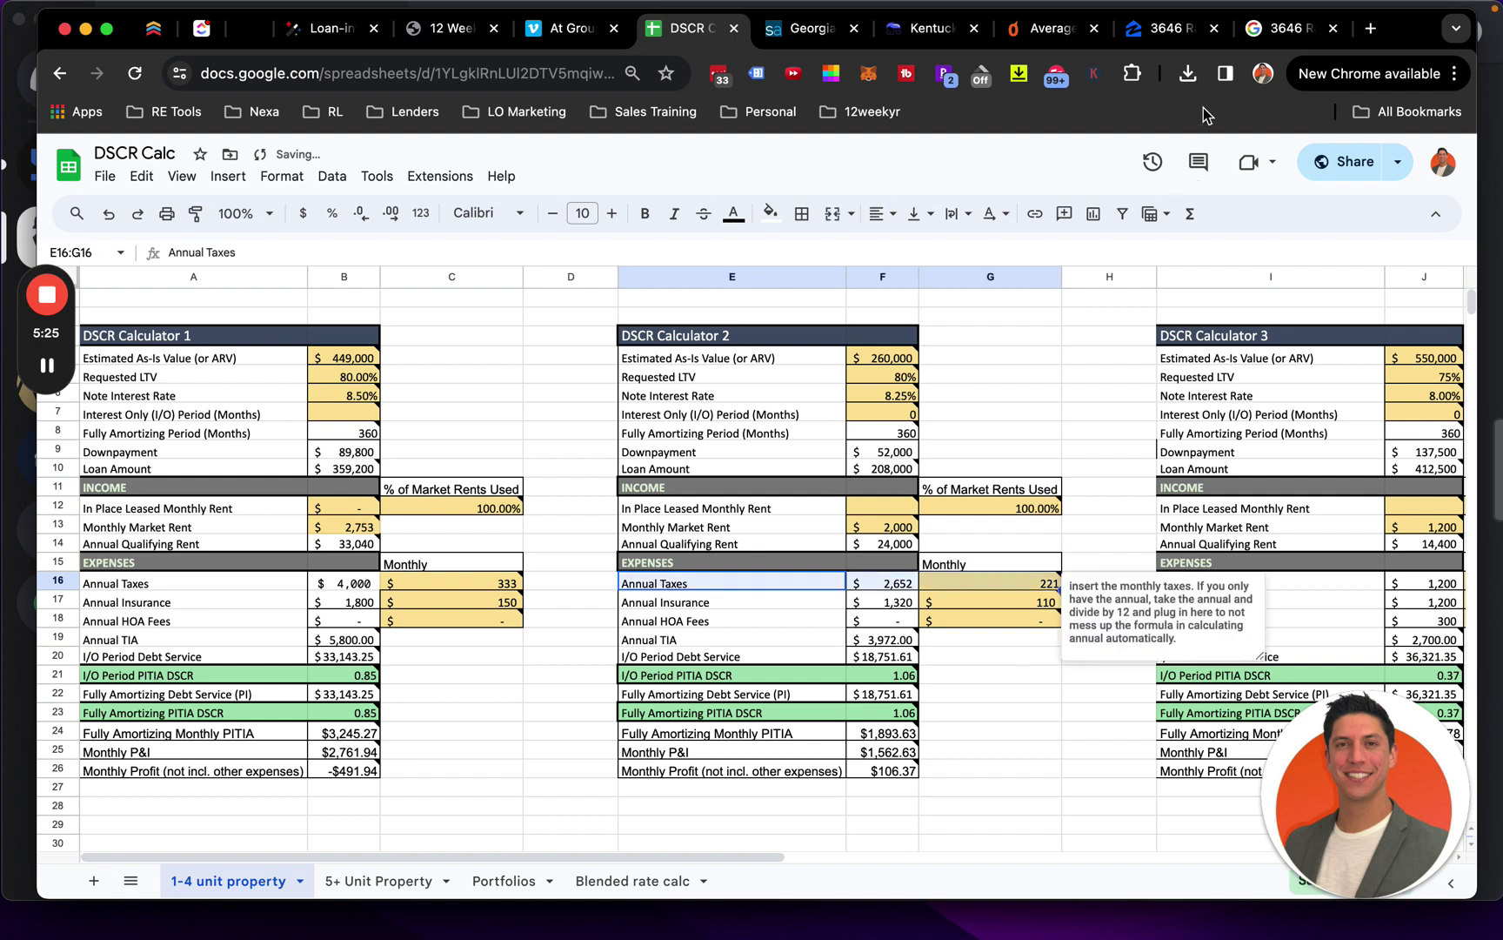
left_click(809, 32)
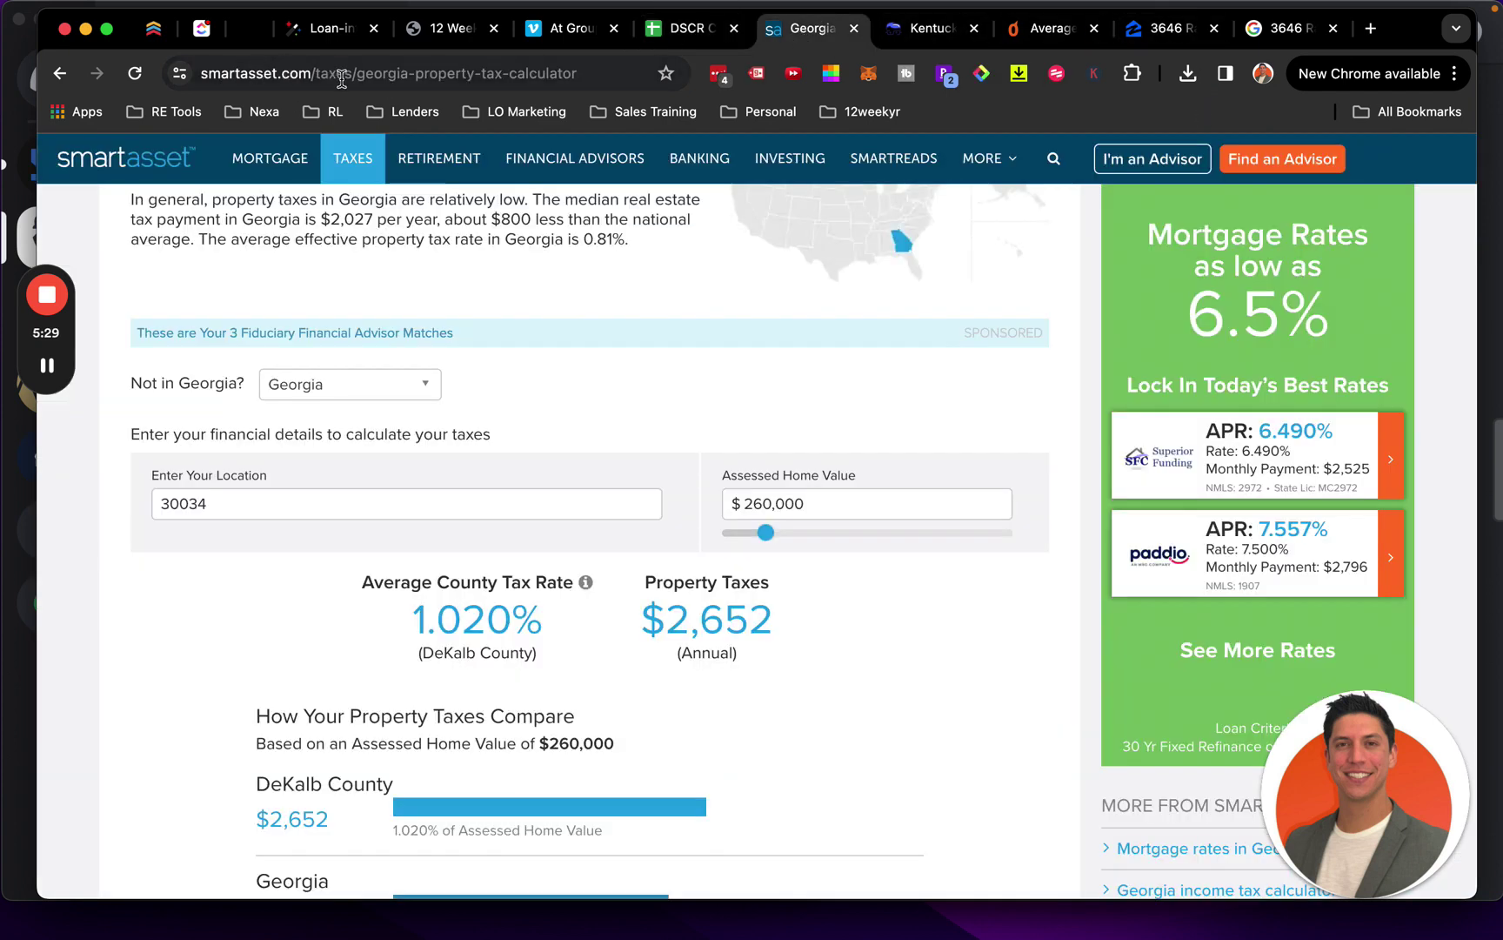
scroll(365, 317, "up", 1)
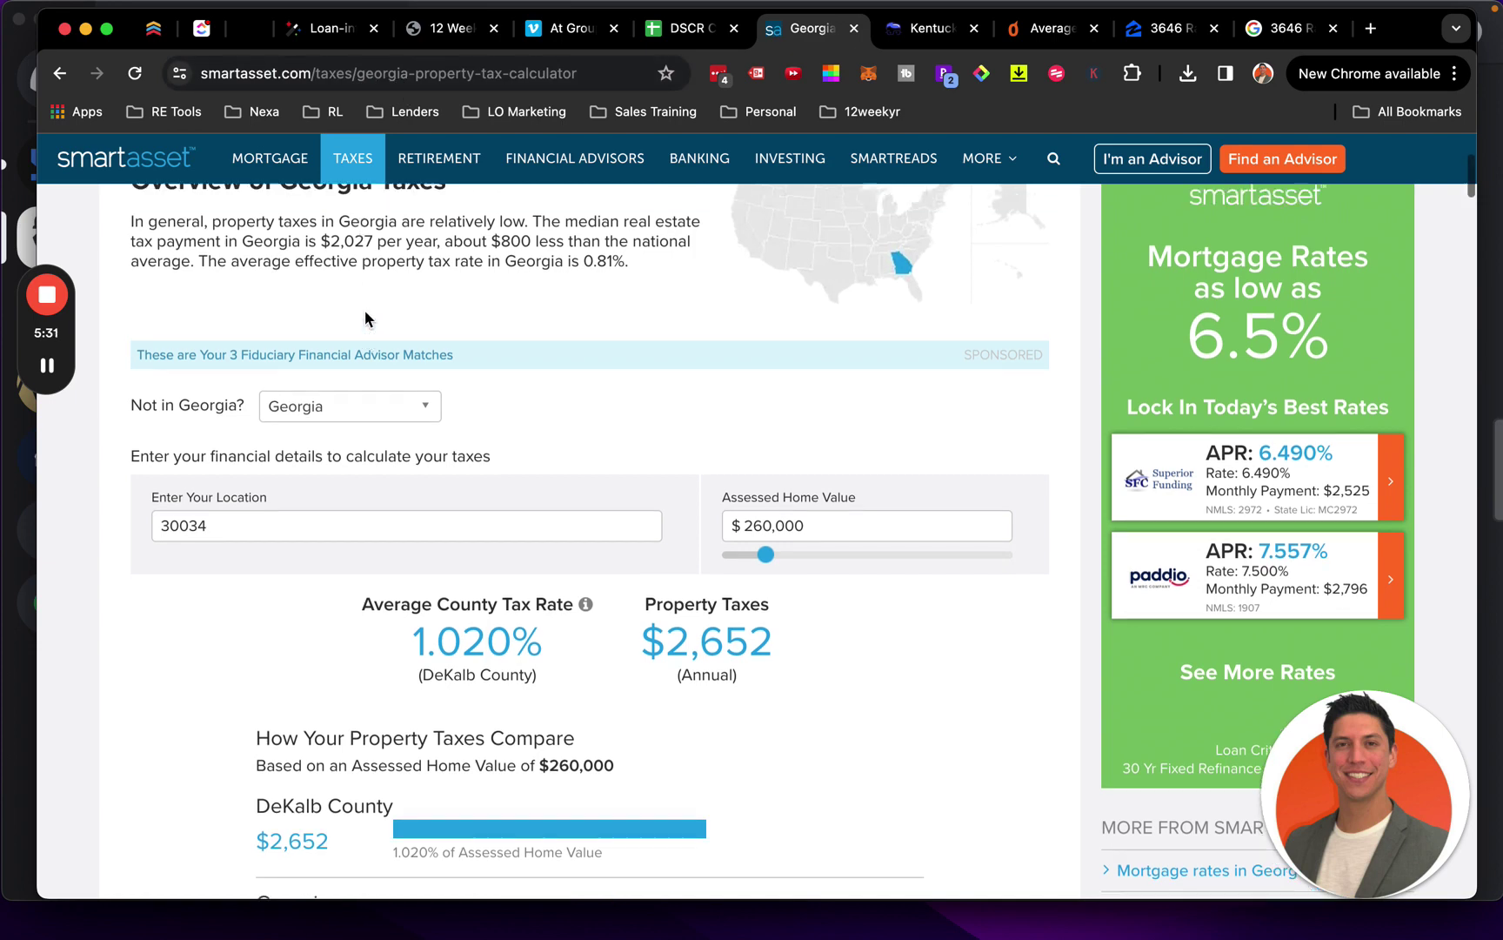
scroll(365, 317, "up", 5)
scroll(405, 503, "down", 5)
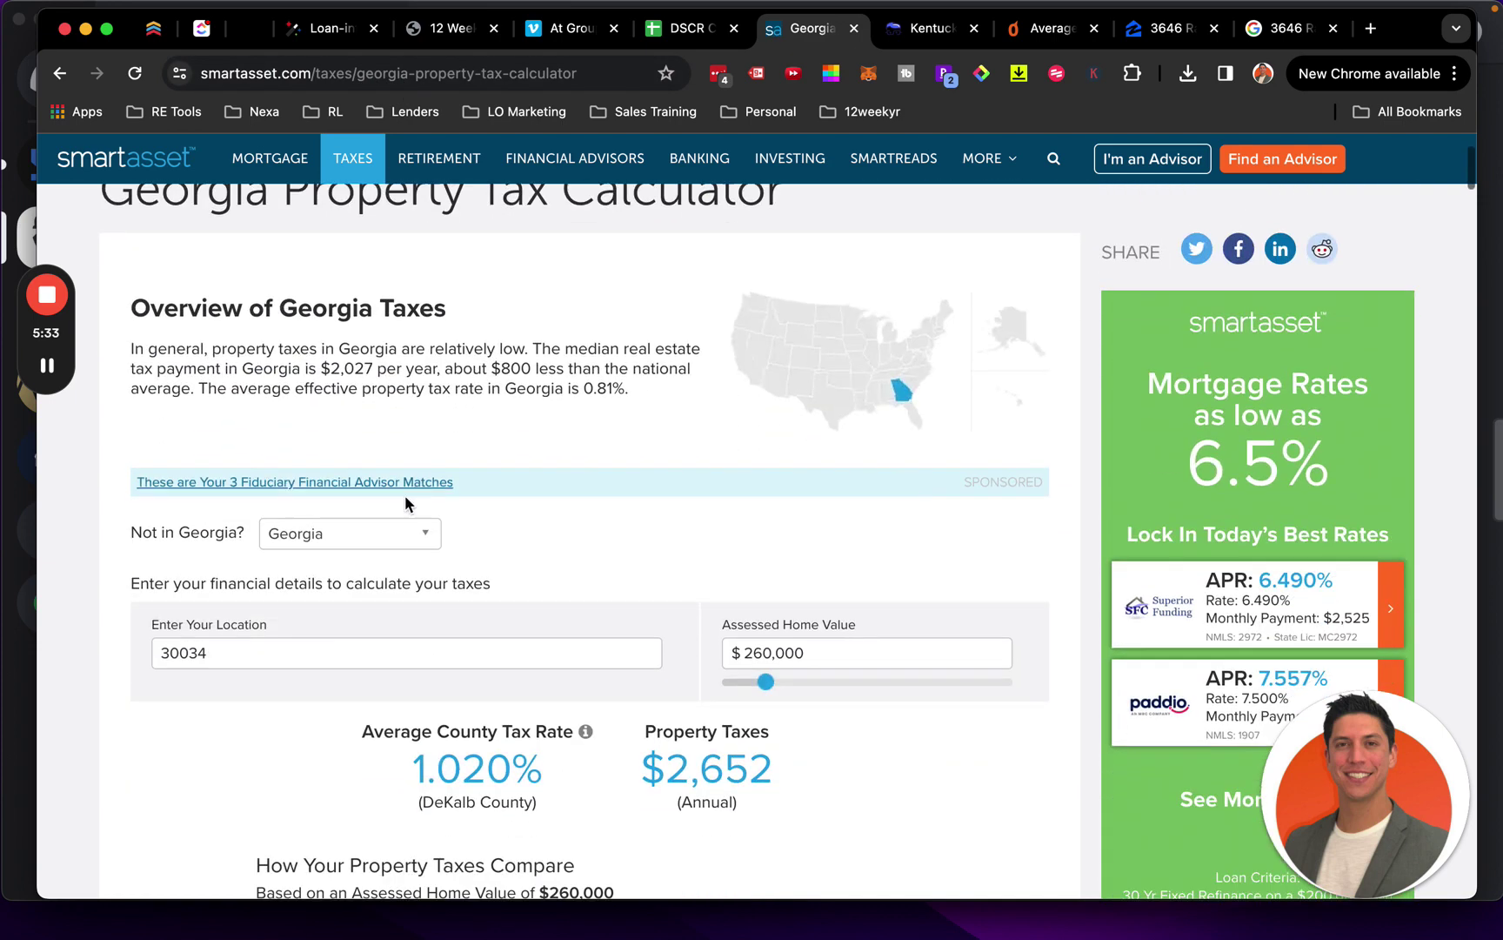
left_click_drag(133, 535, 210, 533)
left_click(301, 534)
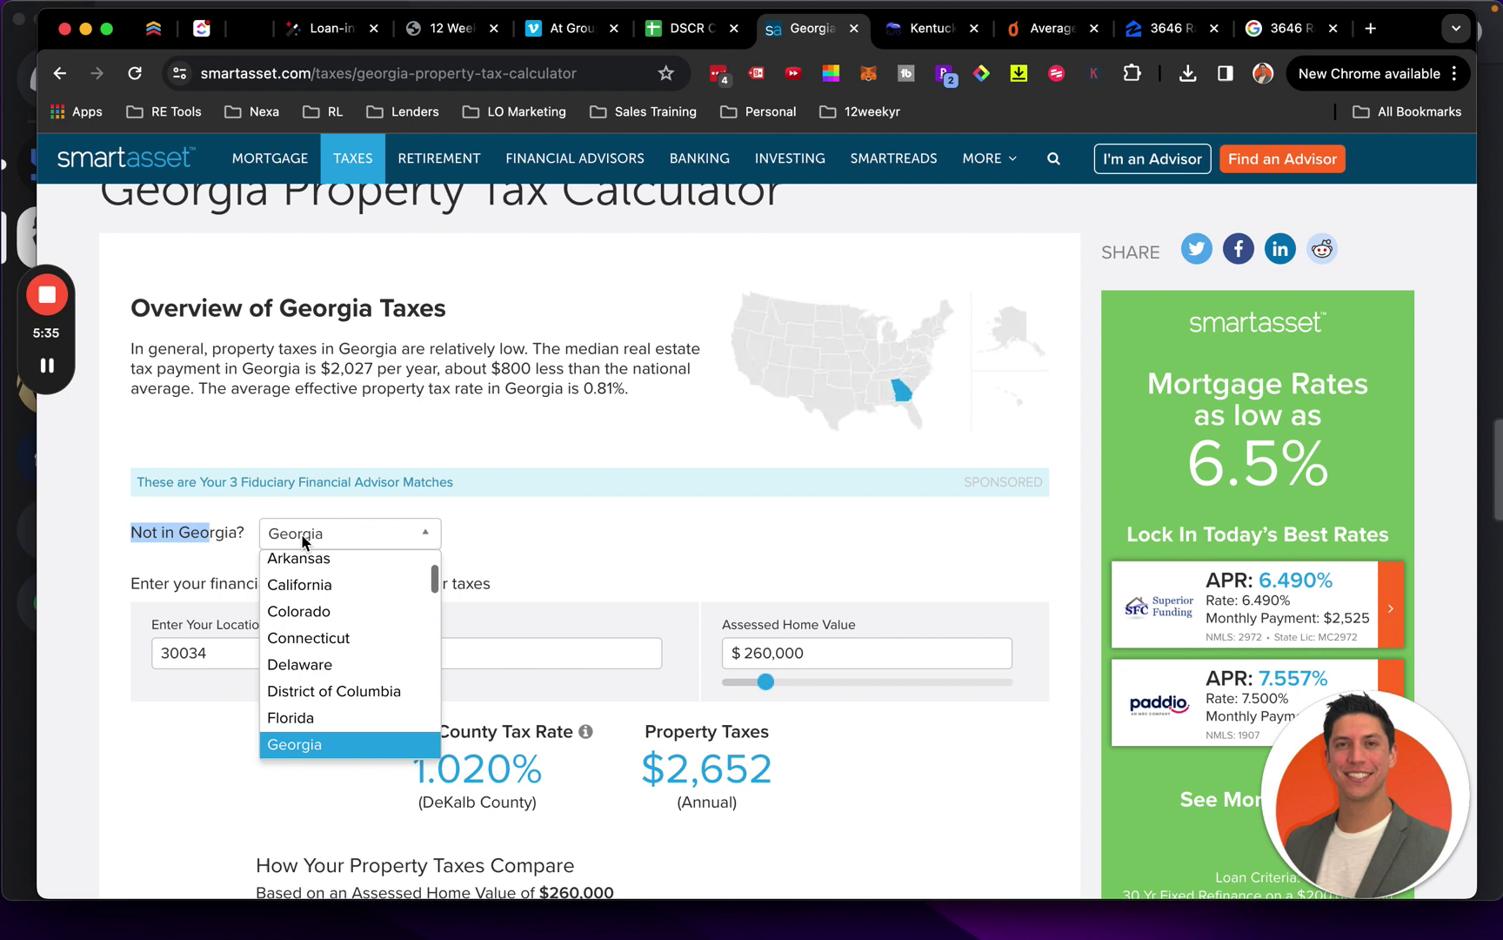
left_click(622, 546)
scroll(620, 544, "down", 1)
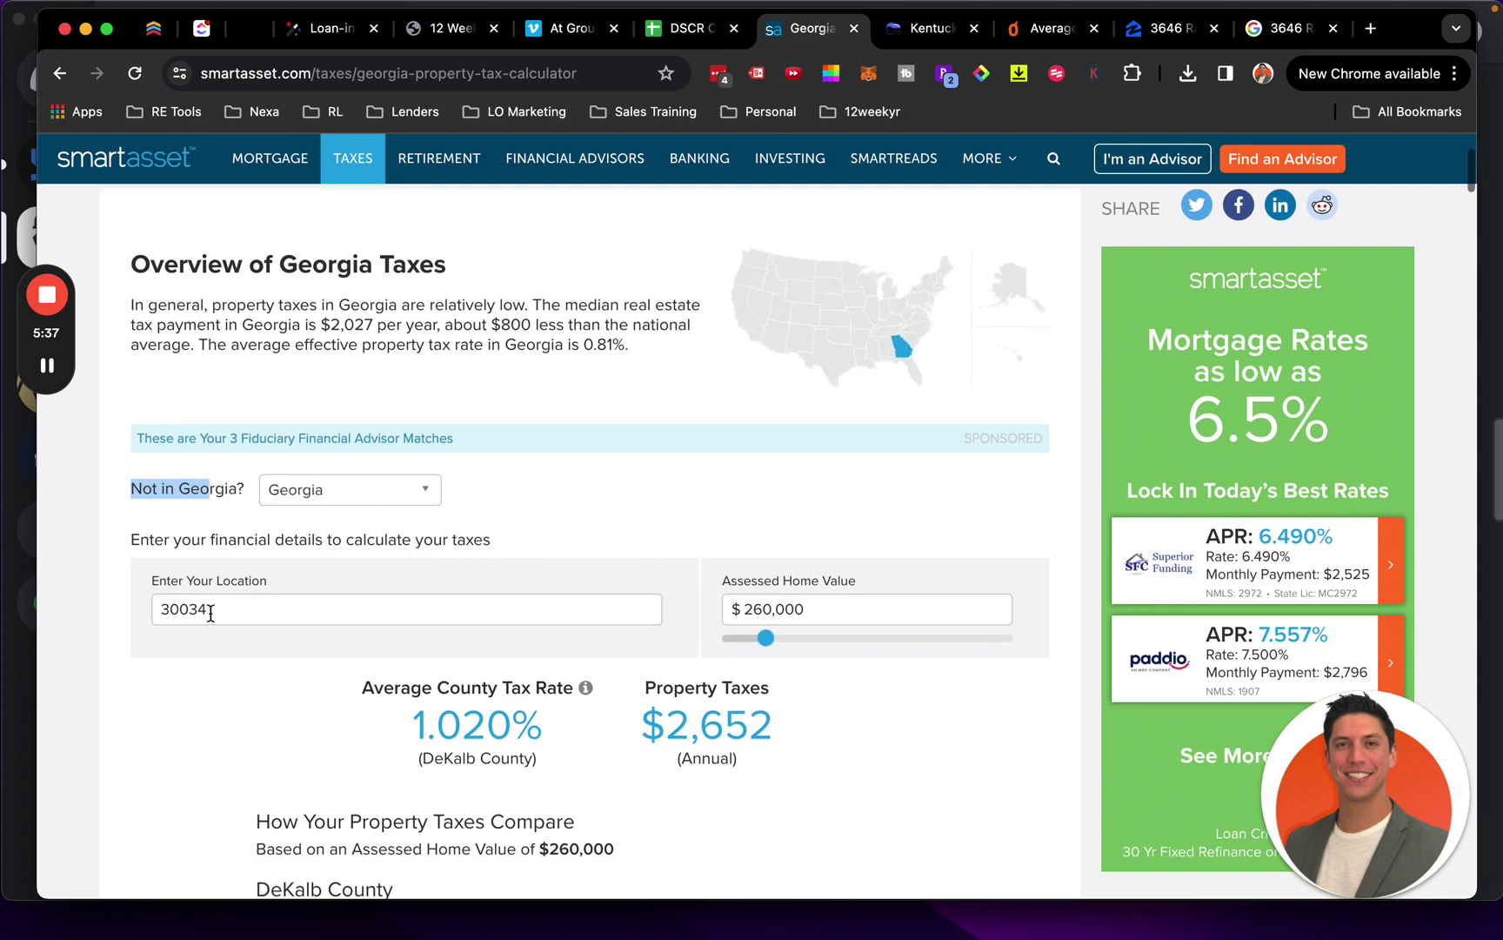
scroll(788, 600, "down", 2)
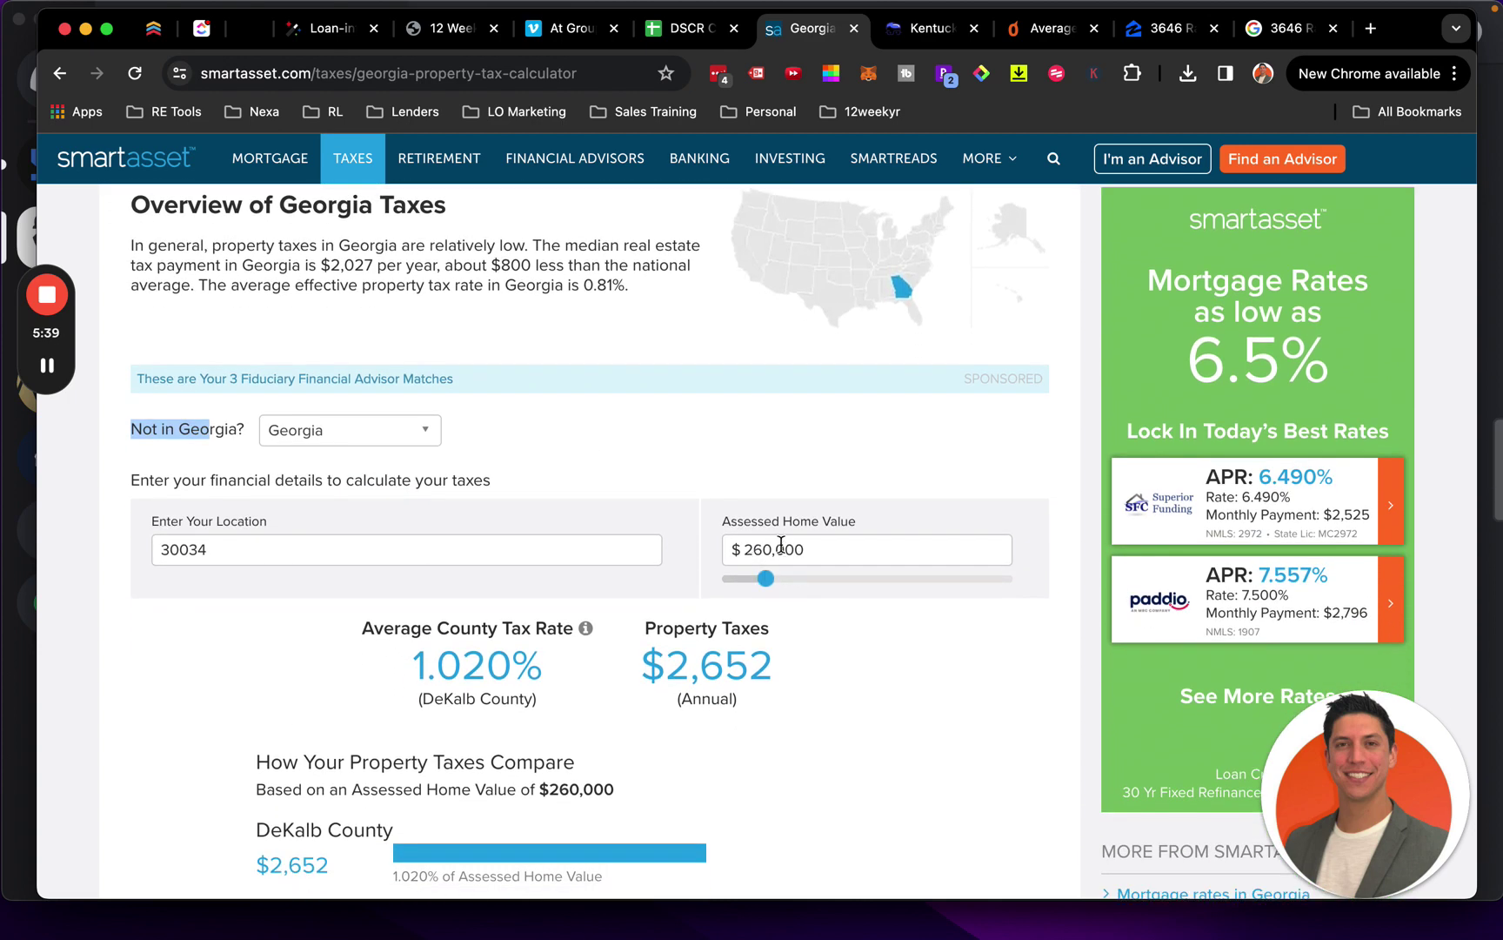
scroll(550, 564, "down", 3)
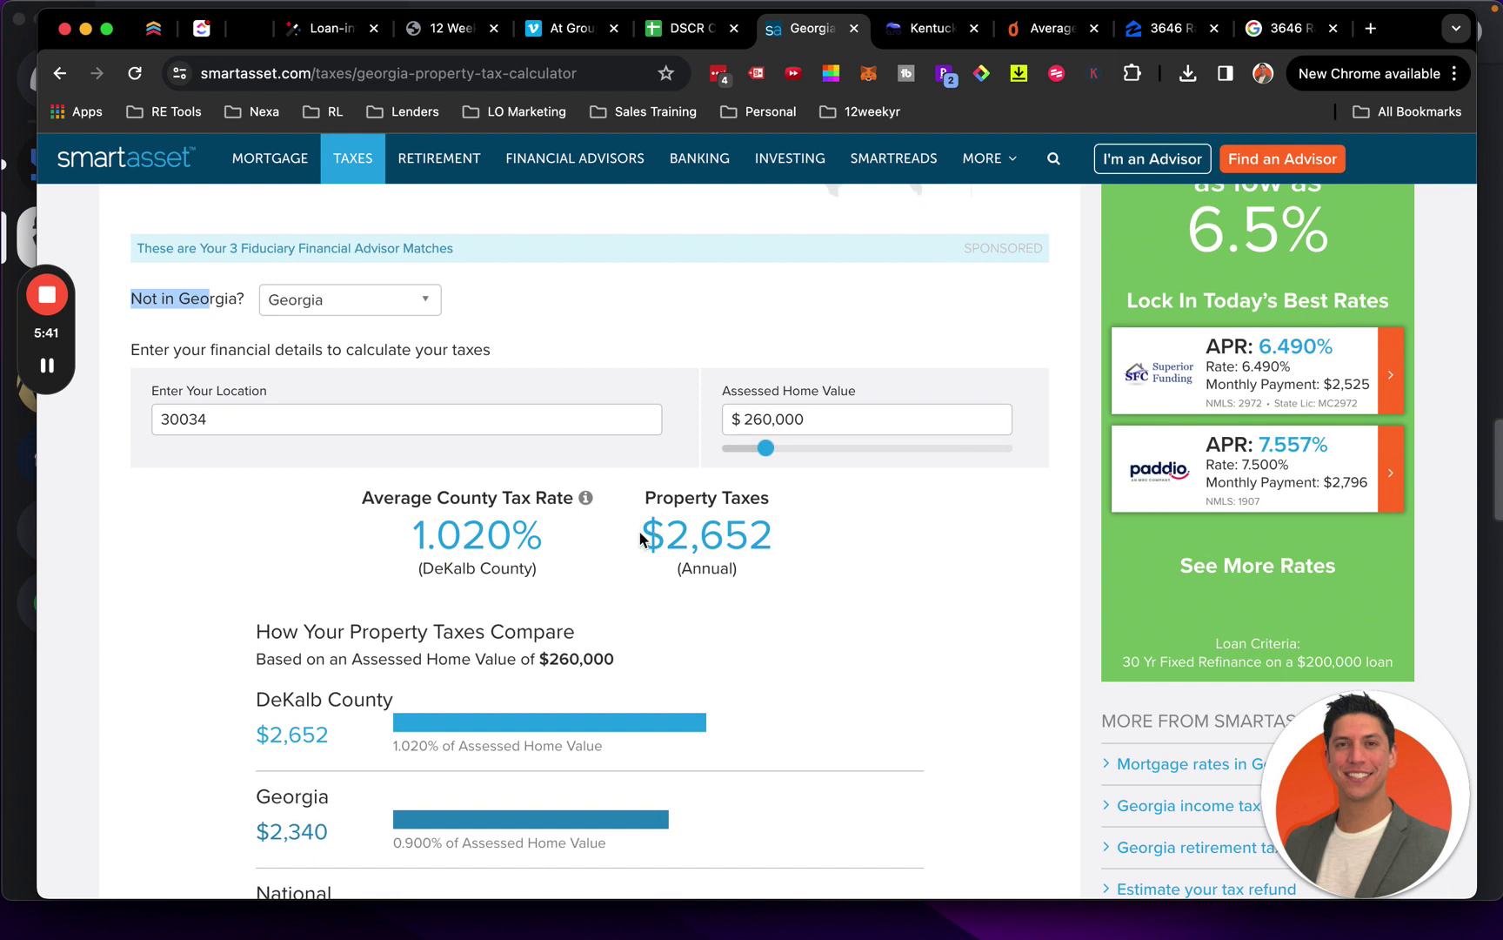
left_click_drag(640, 537, 749, 535)
left_click(828, 540)
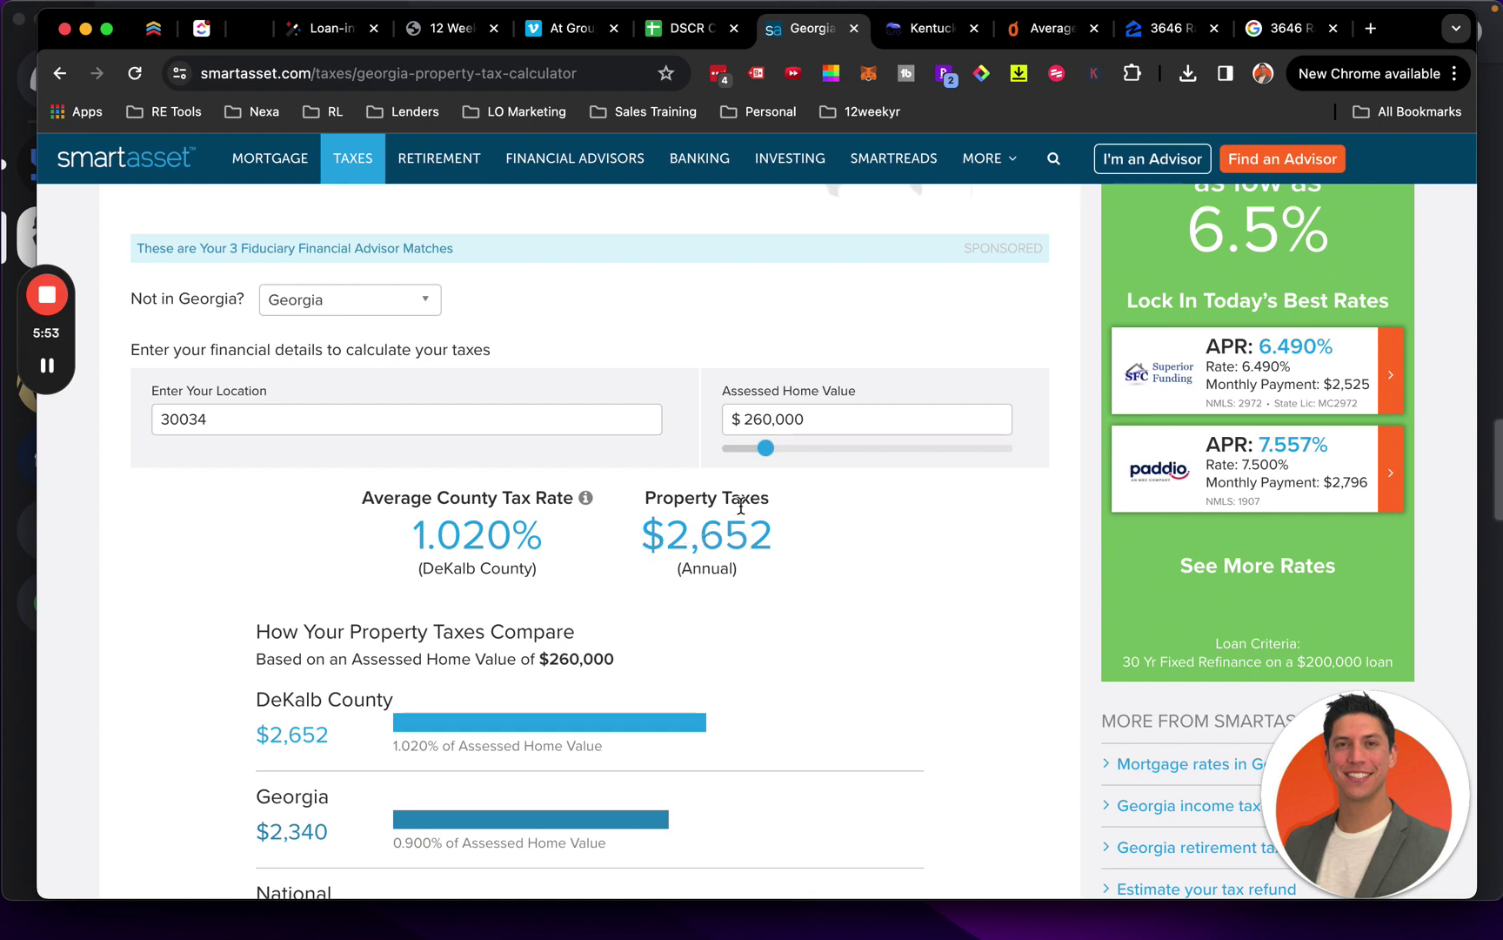
Commit 221 as monthly taxes in G16 and check F16's =G16*12 annual formula
left_click(678, 31)
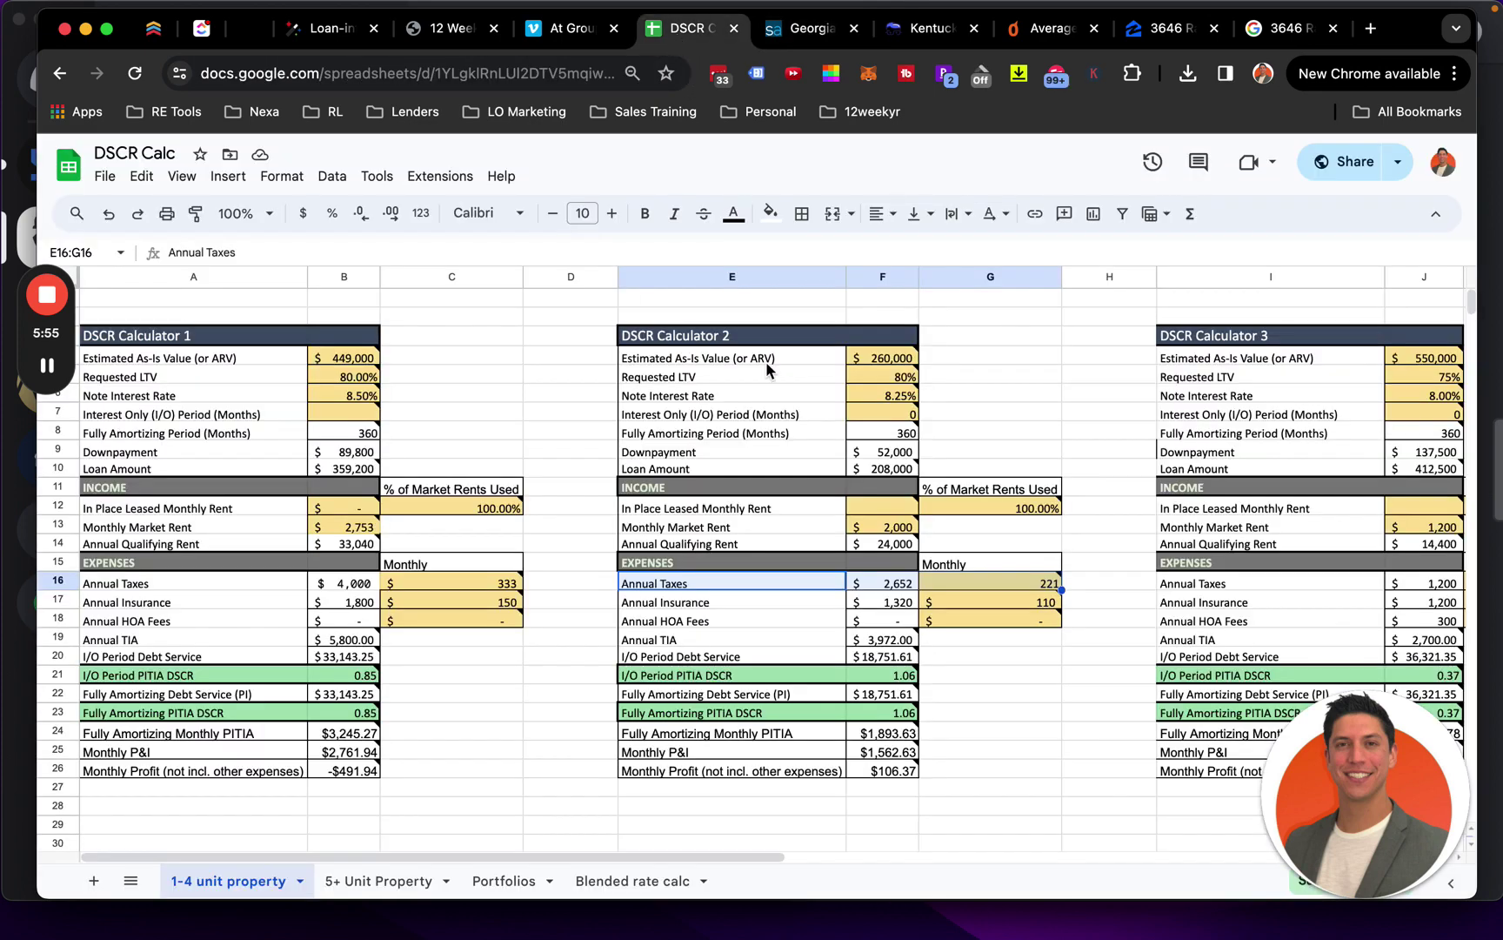
double_click(1034, 585)
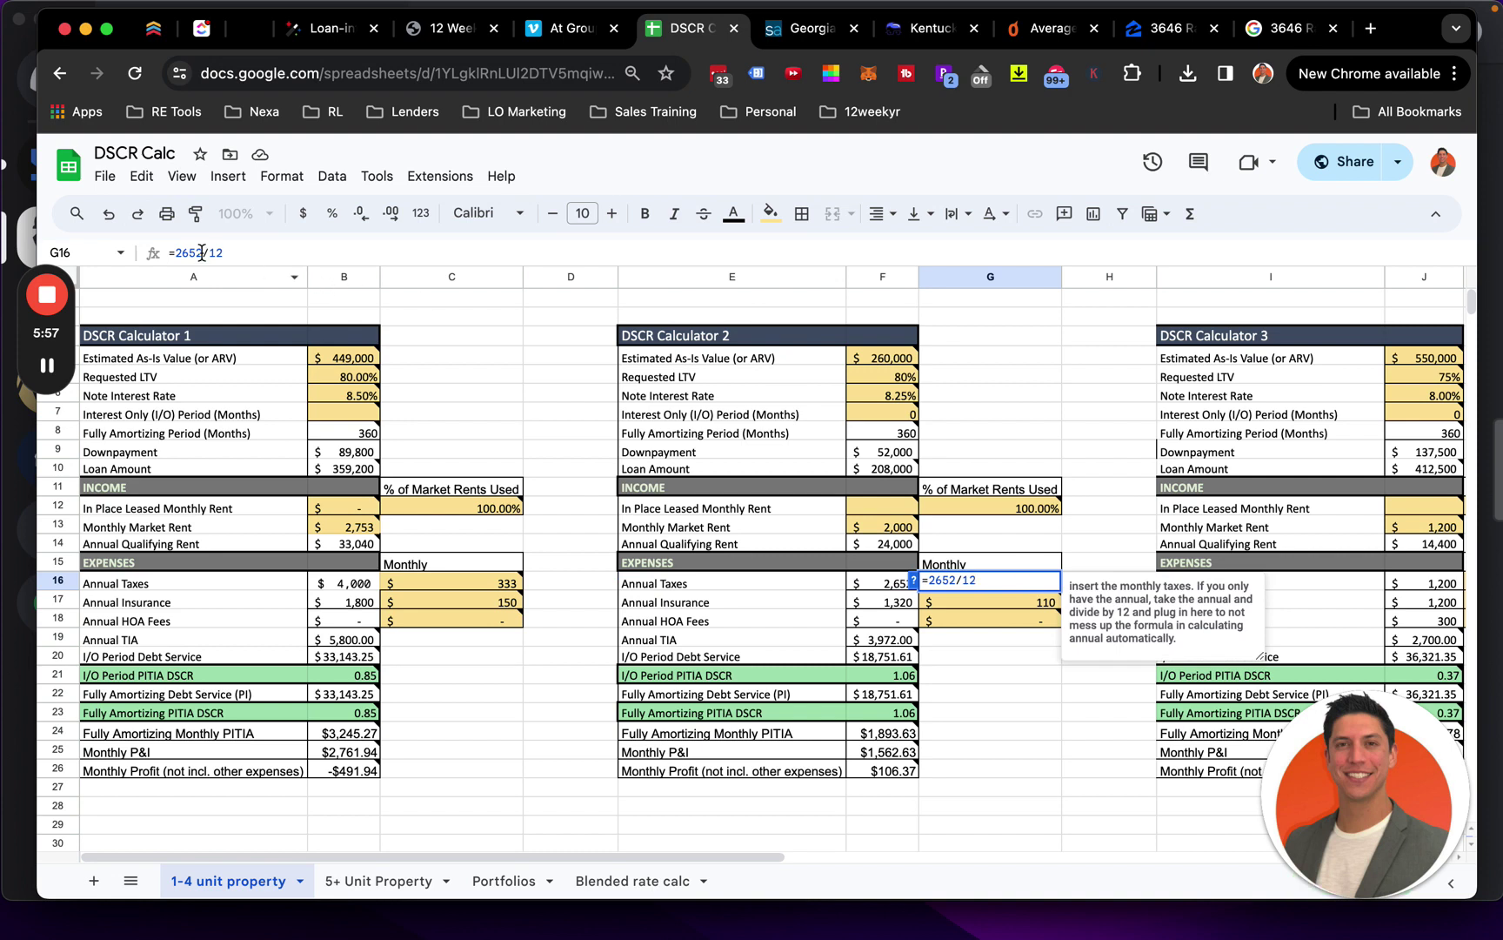
left_click(201, 253)
left_click(1003, 615)
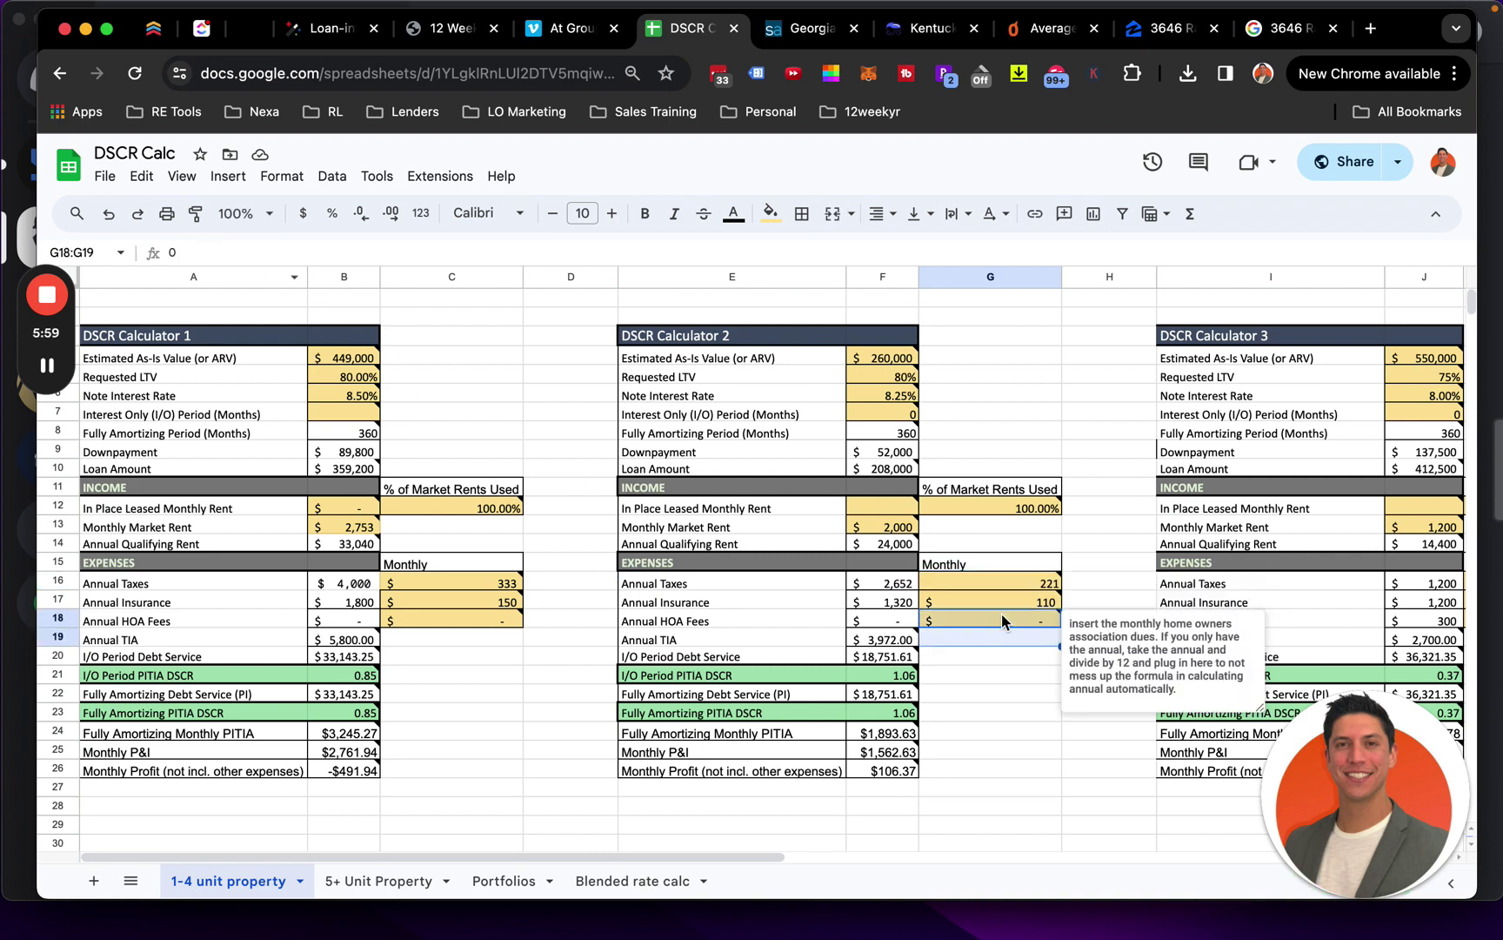
left_click(1003, 579)
left_click(905, 588)
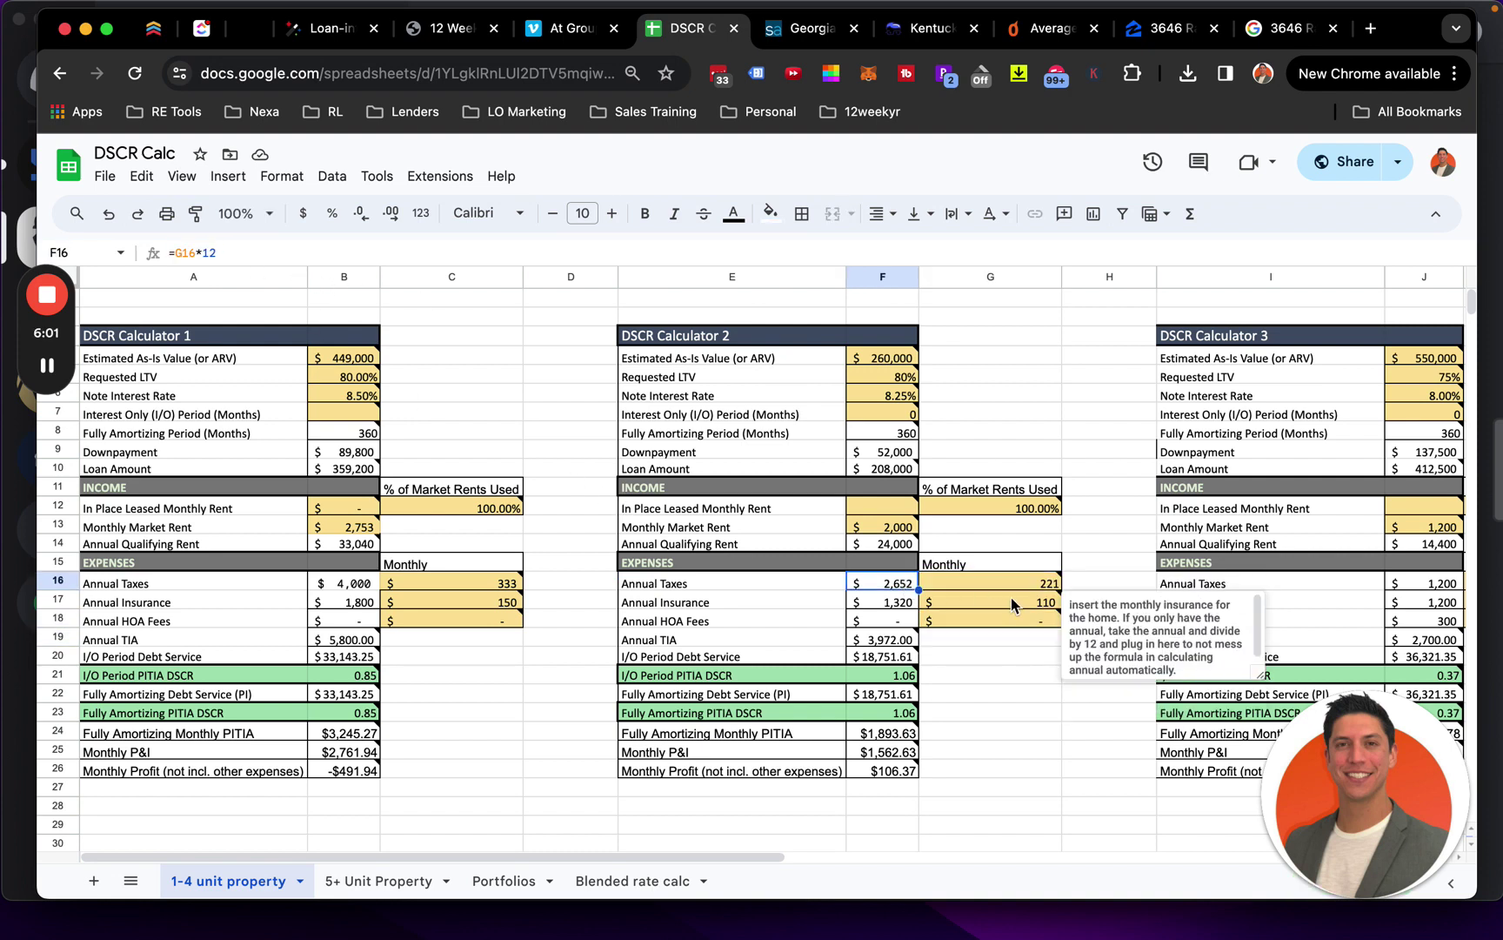
left_click(898, 31)
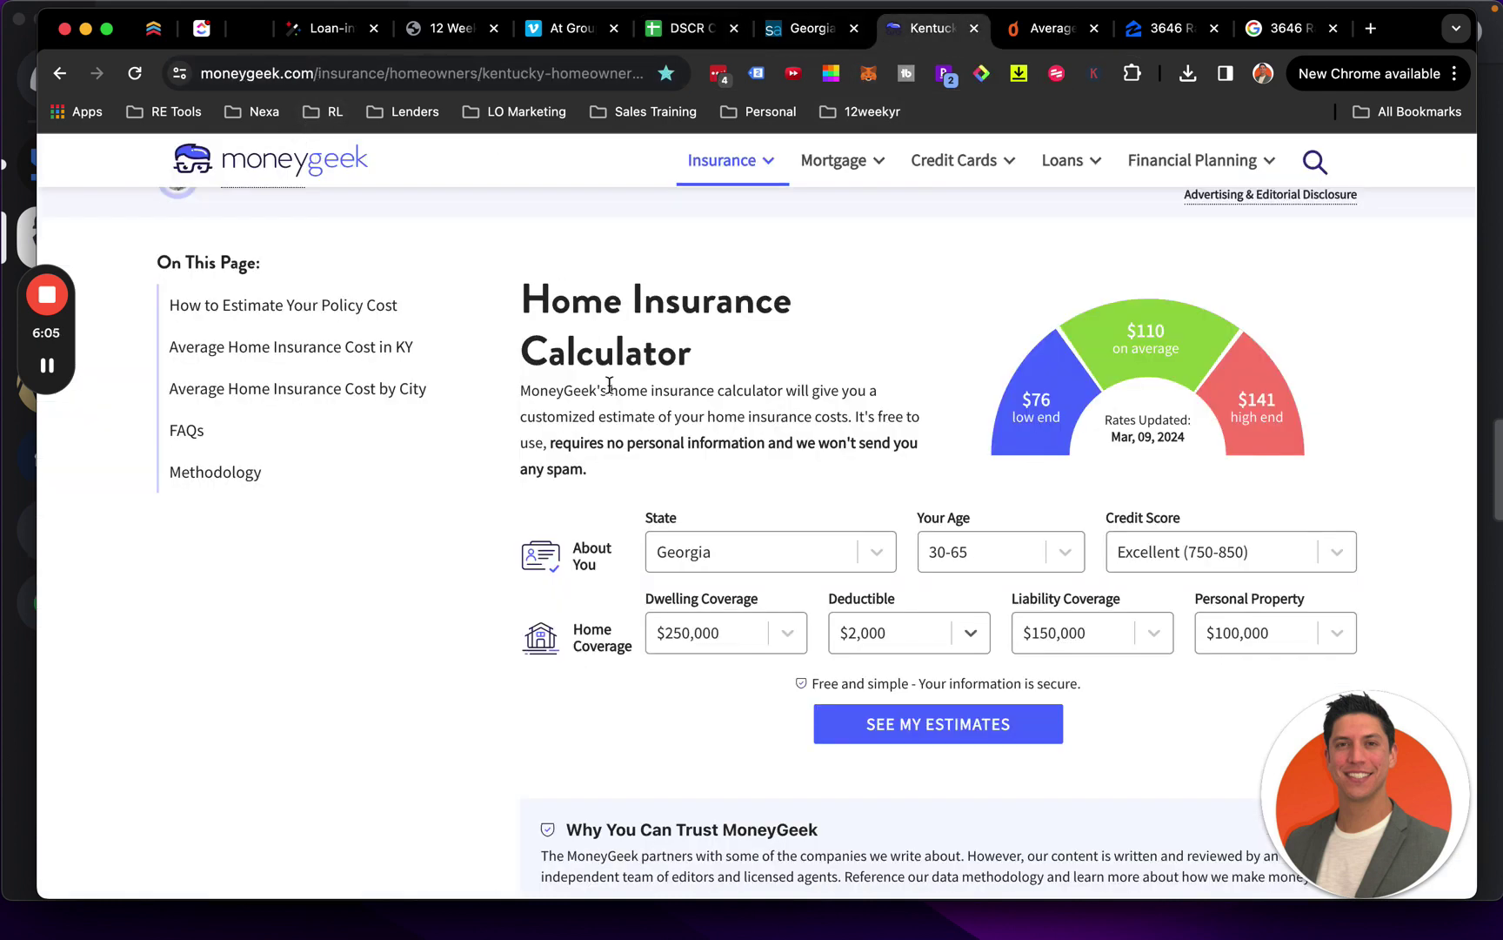
Check MoneyGeek's deductible options, keep $2,000, and return to DSCR Calc
left_click_drag(572, 301, 715, 304)
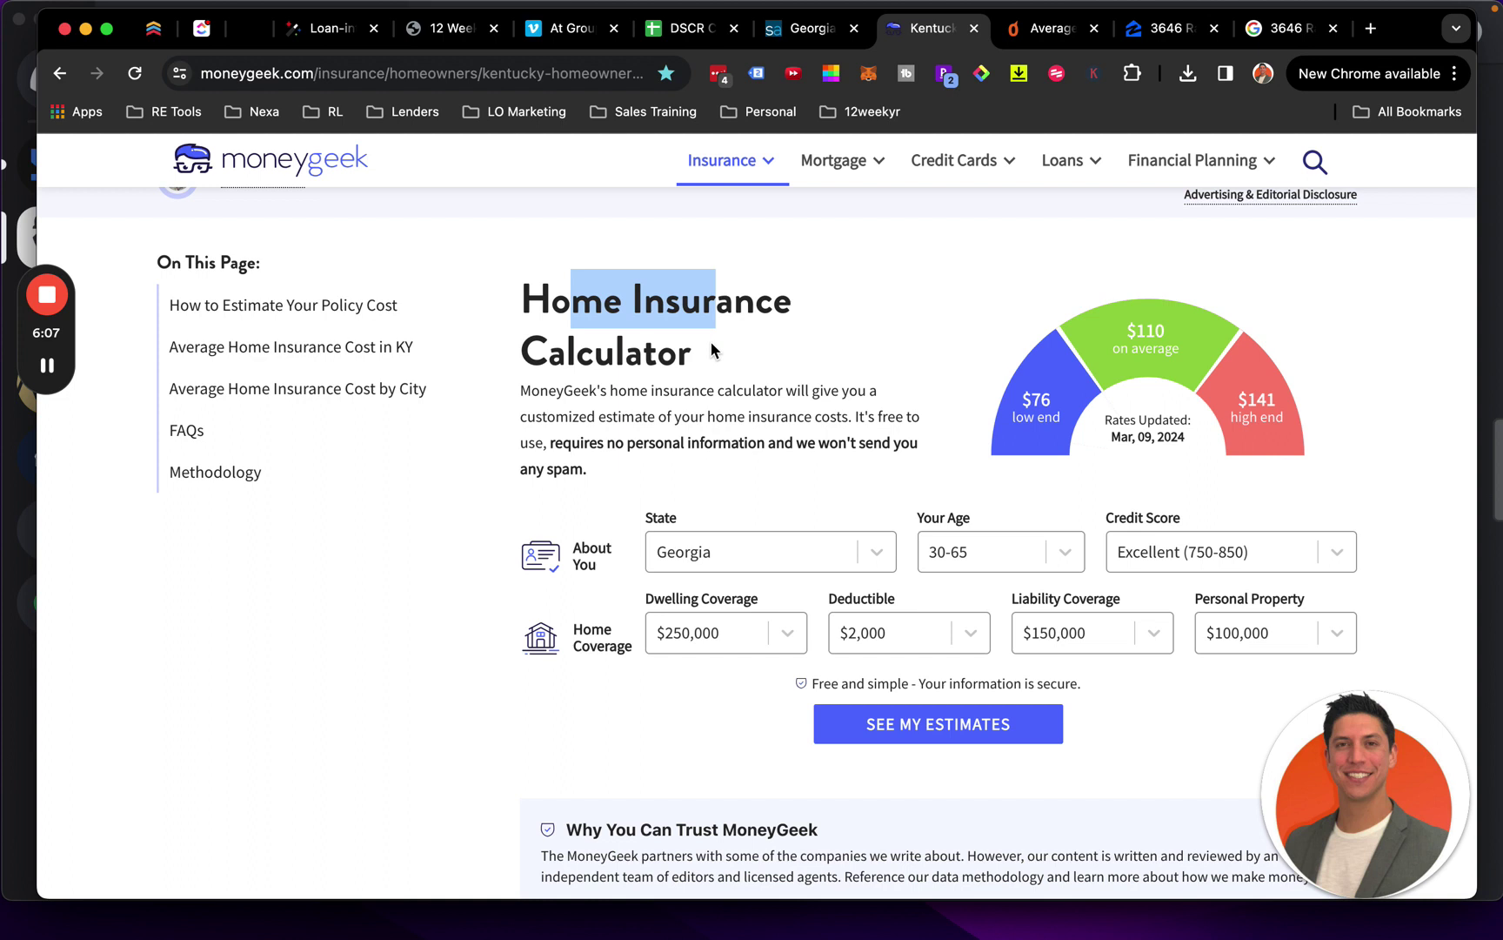
left_click(711, 343)
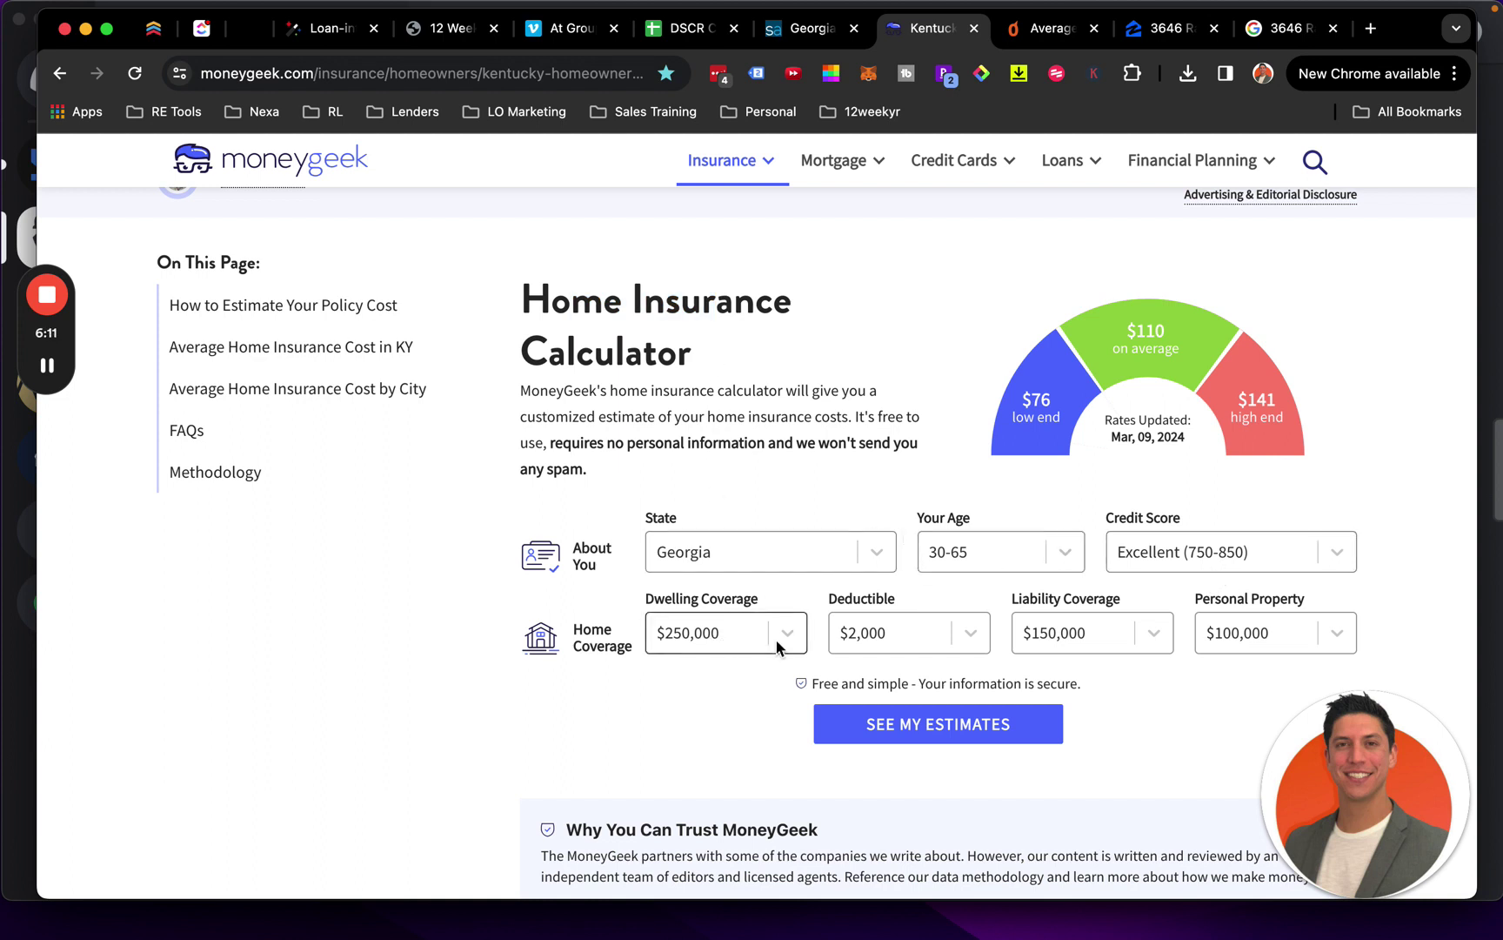
left_click(916, 632)
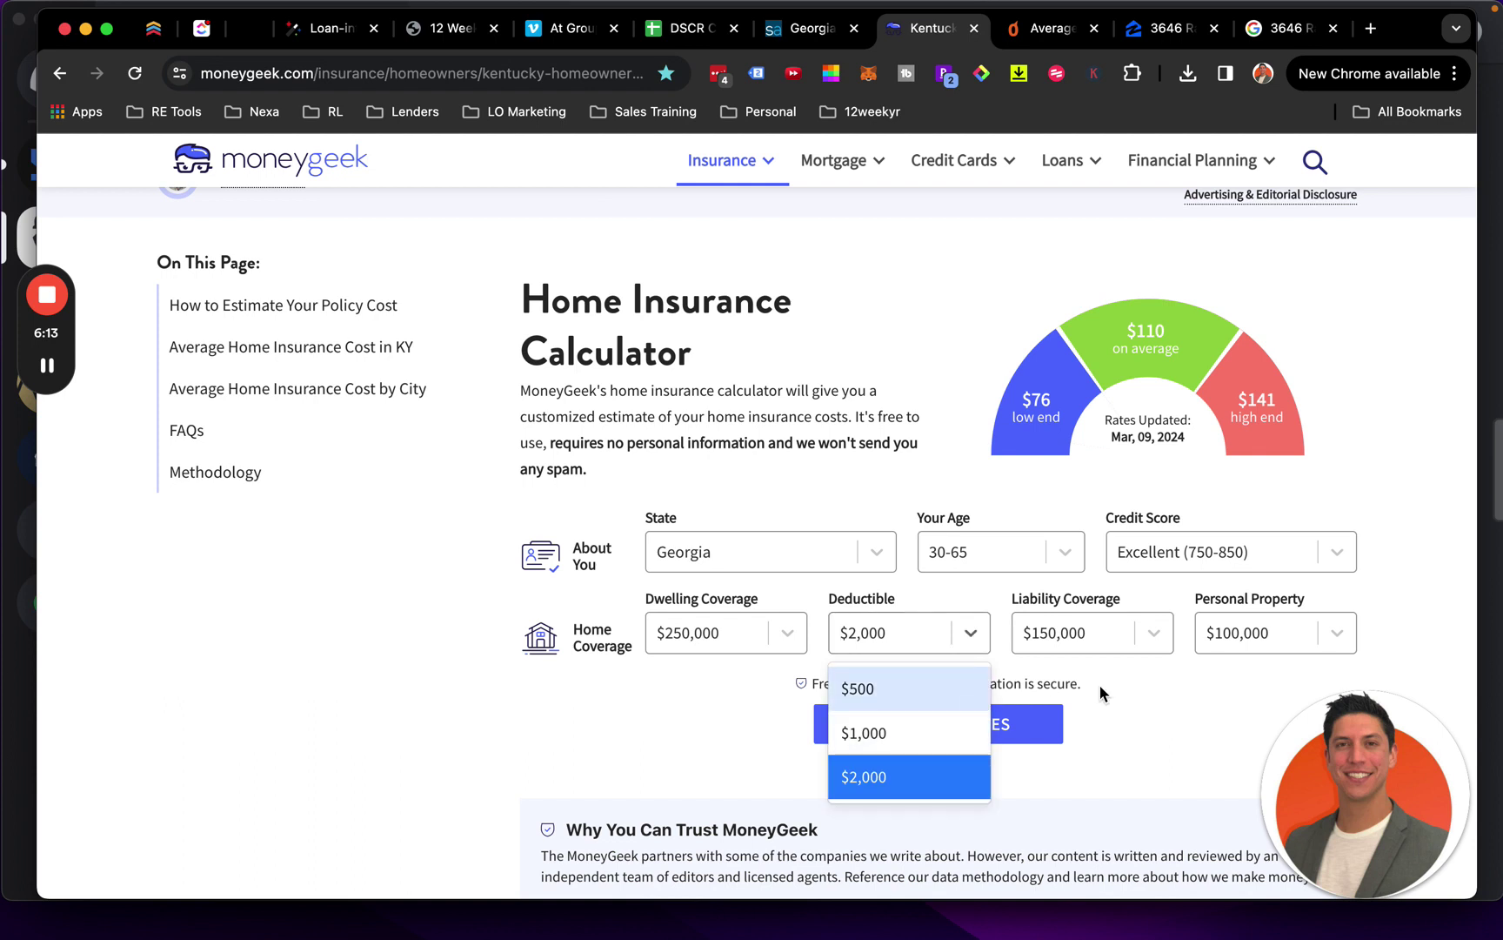
left_click(1099, 685)
left_click(942, 620)
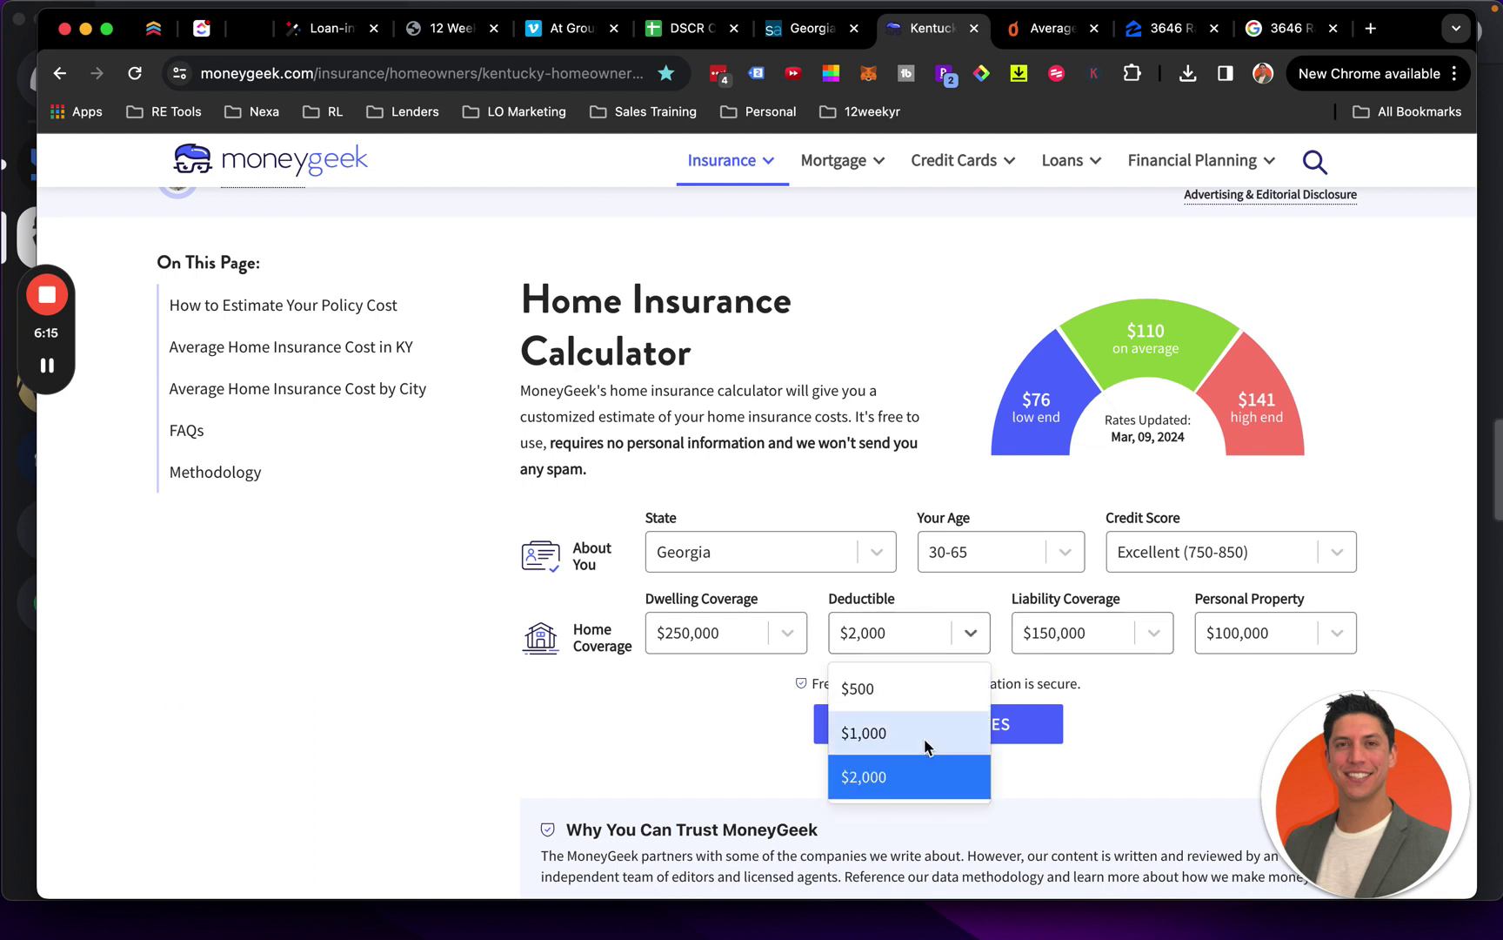
left_click(1174, 714)
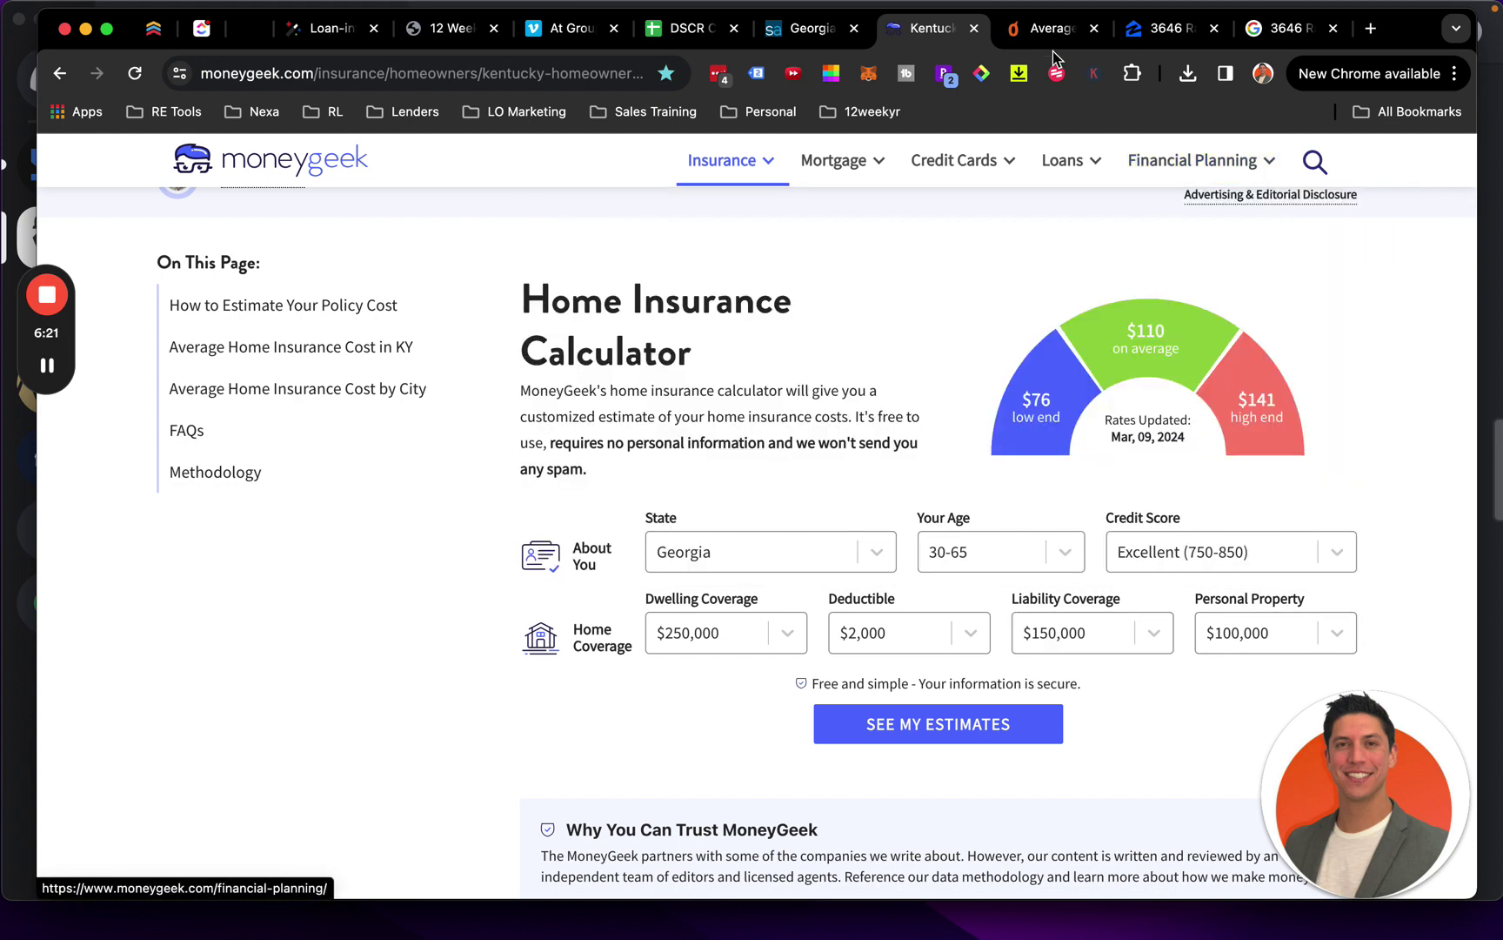
left_click(691, 29)
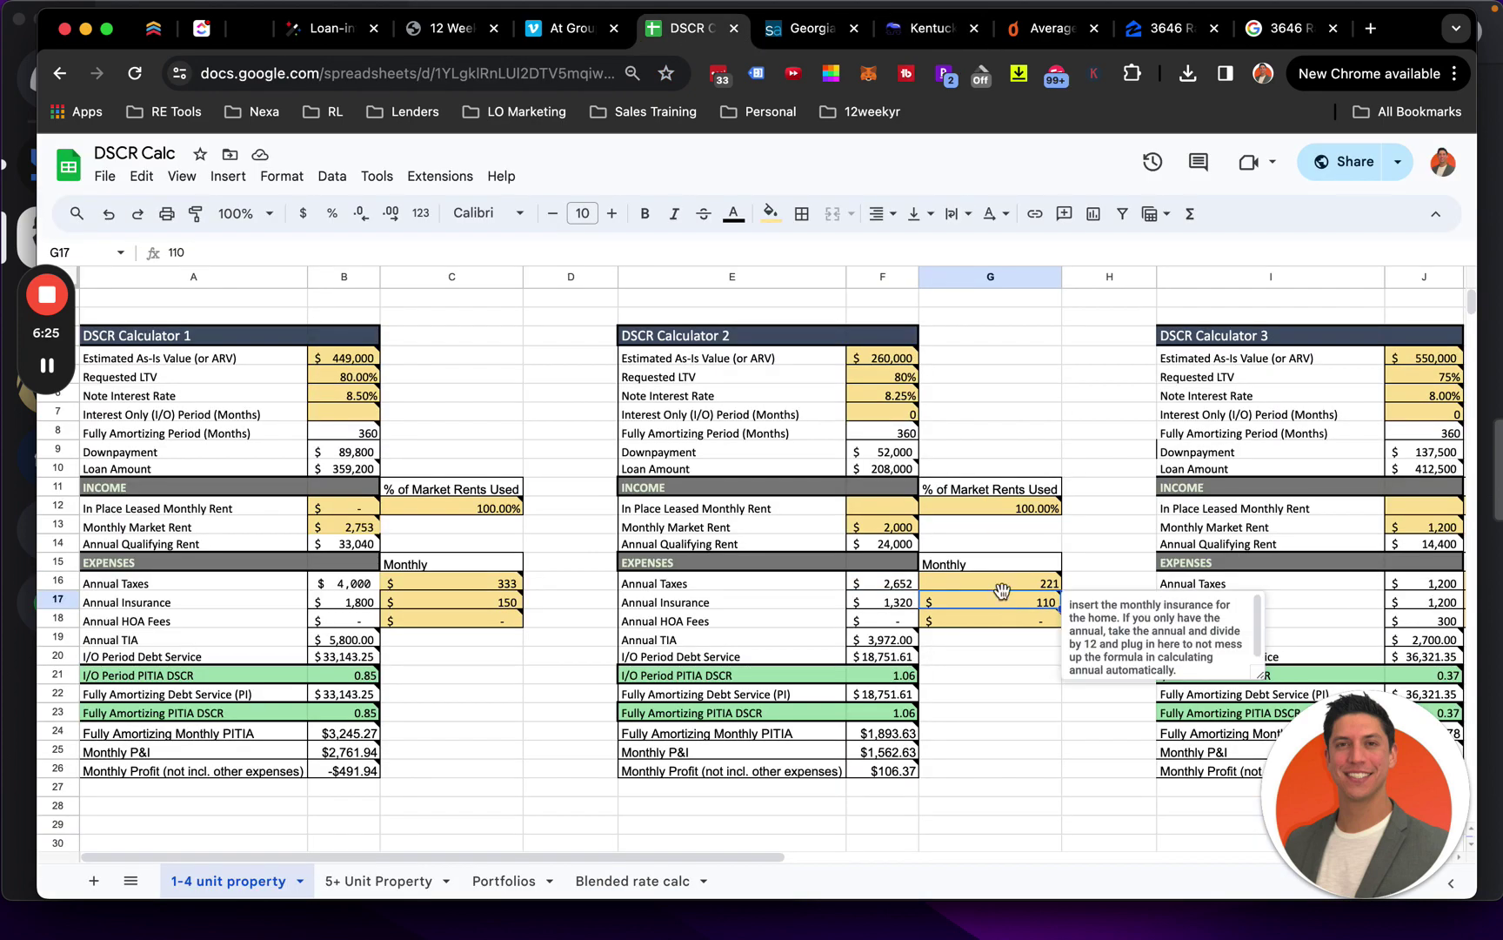
left_click(954, 619)
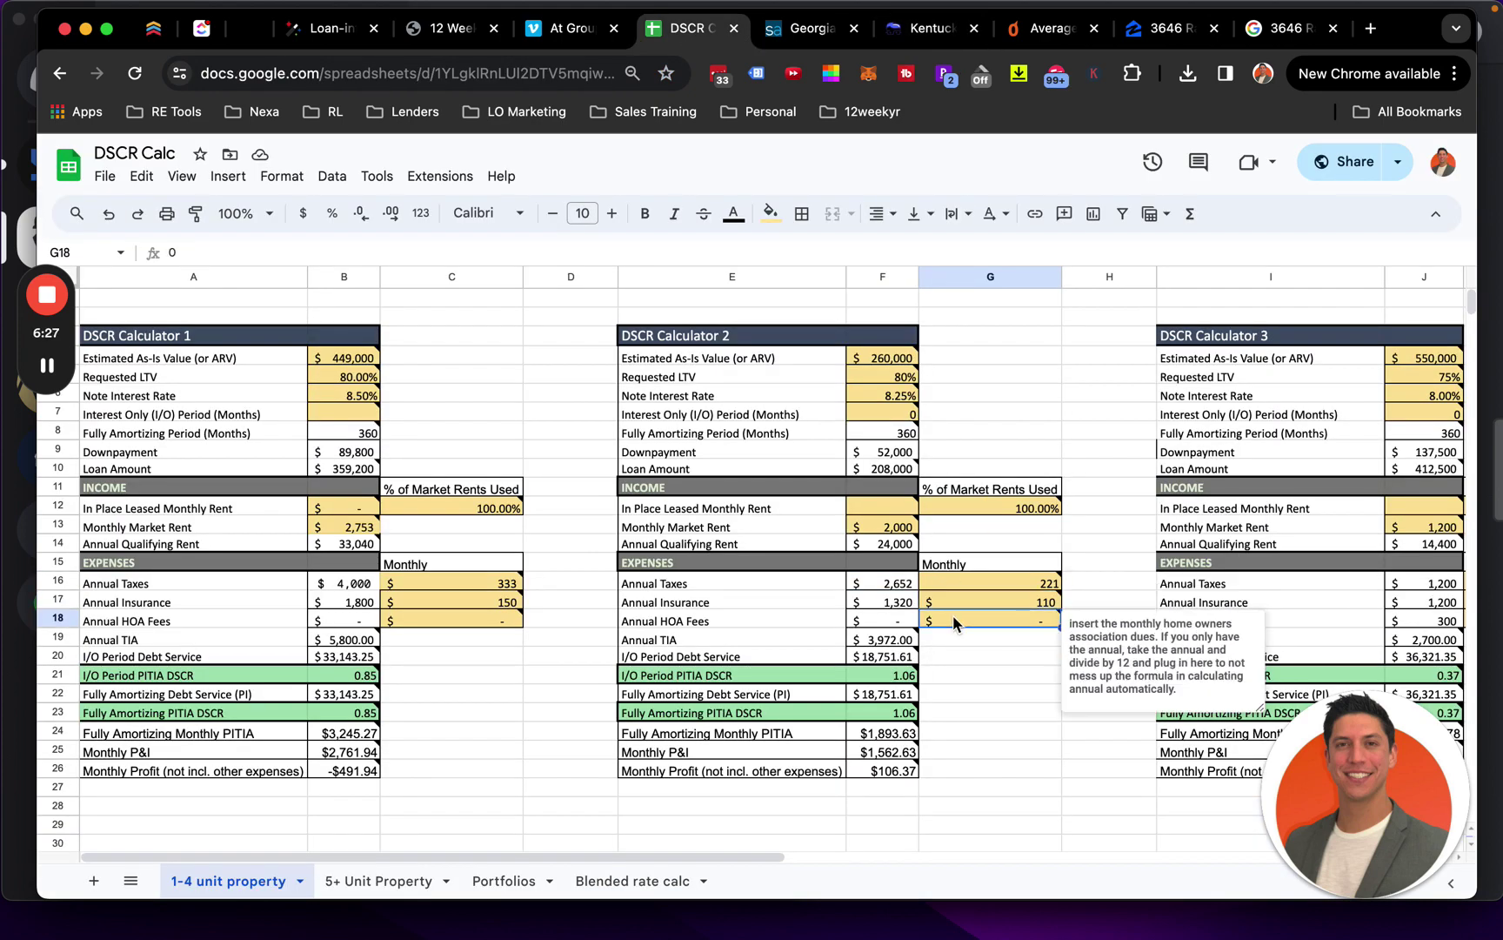
mouse_move(898, 548)
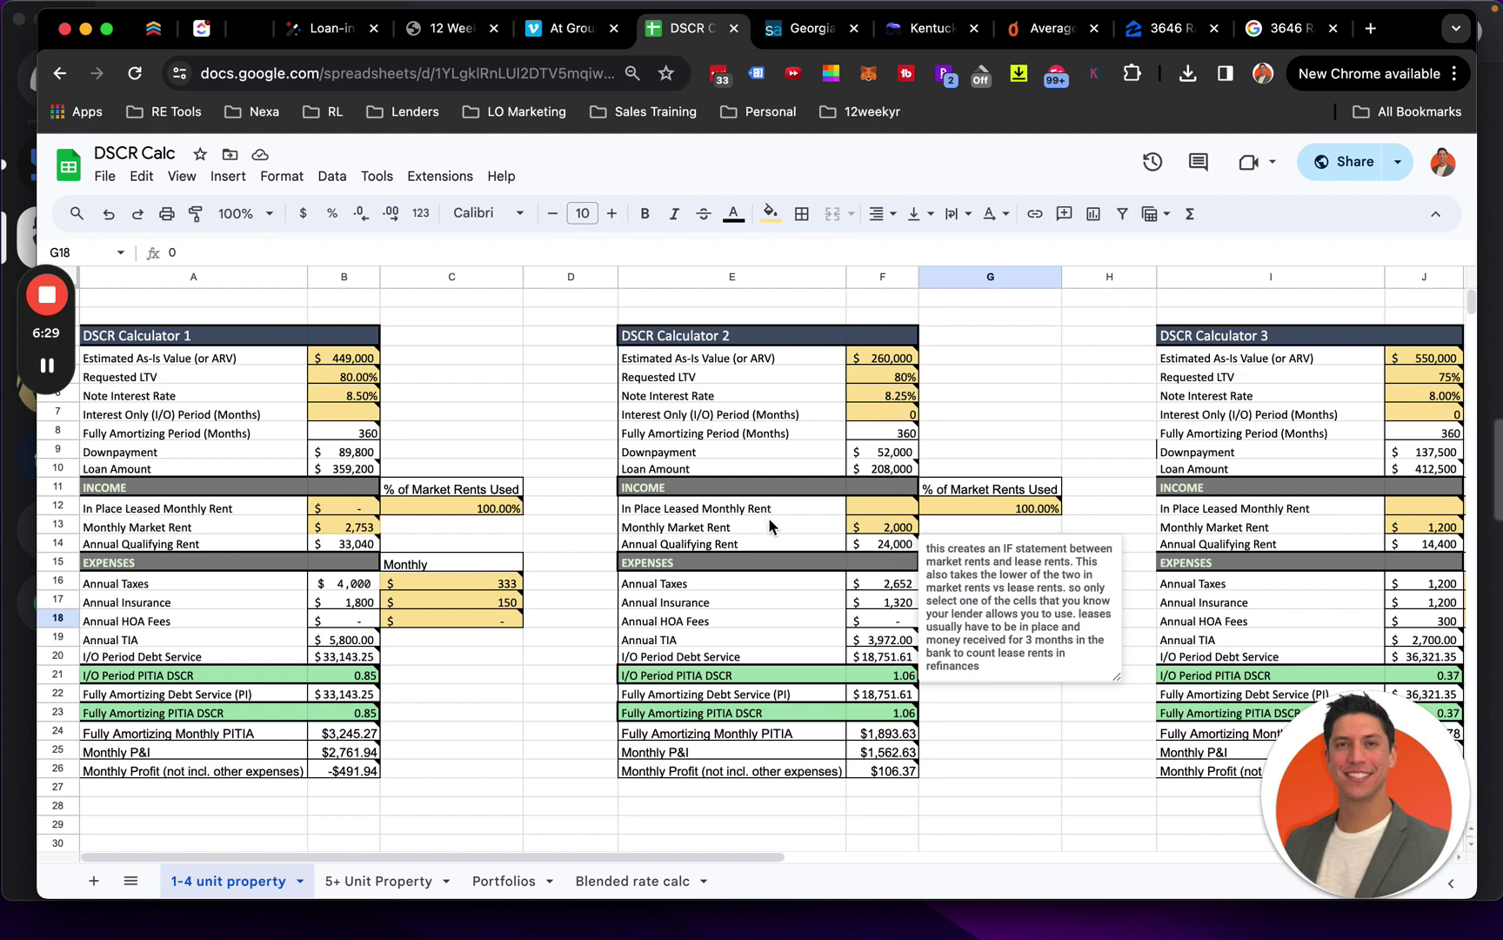
left_click_drag(768, 522, 878, 526)
mouse_move(905, 639)
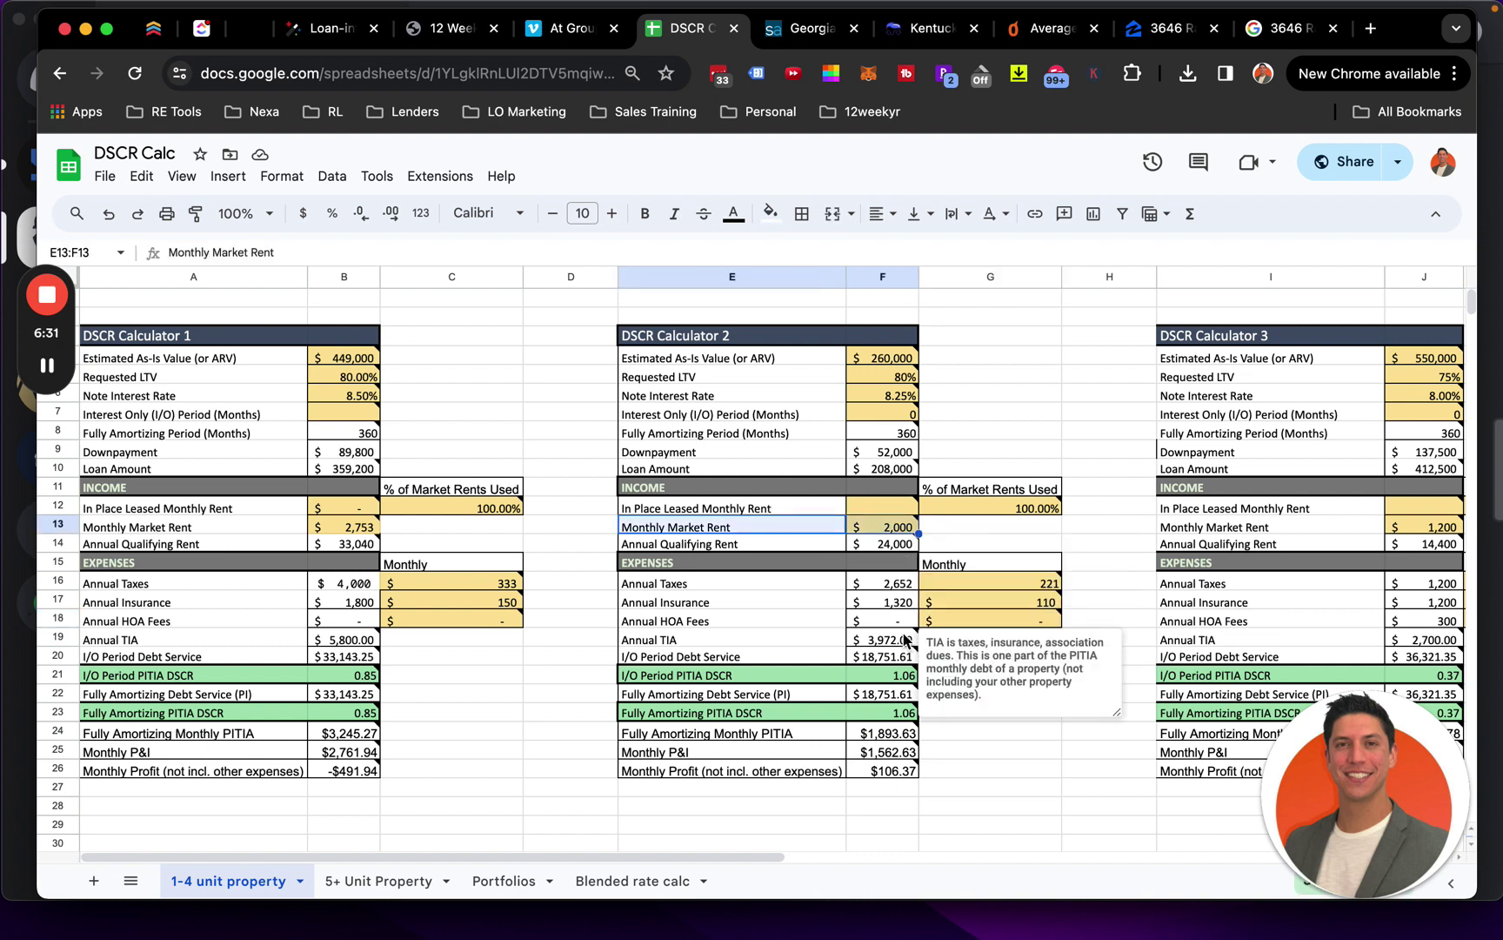
left_click(1018, 601)
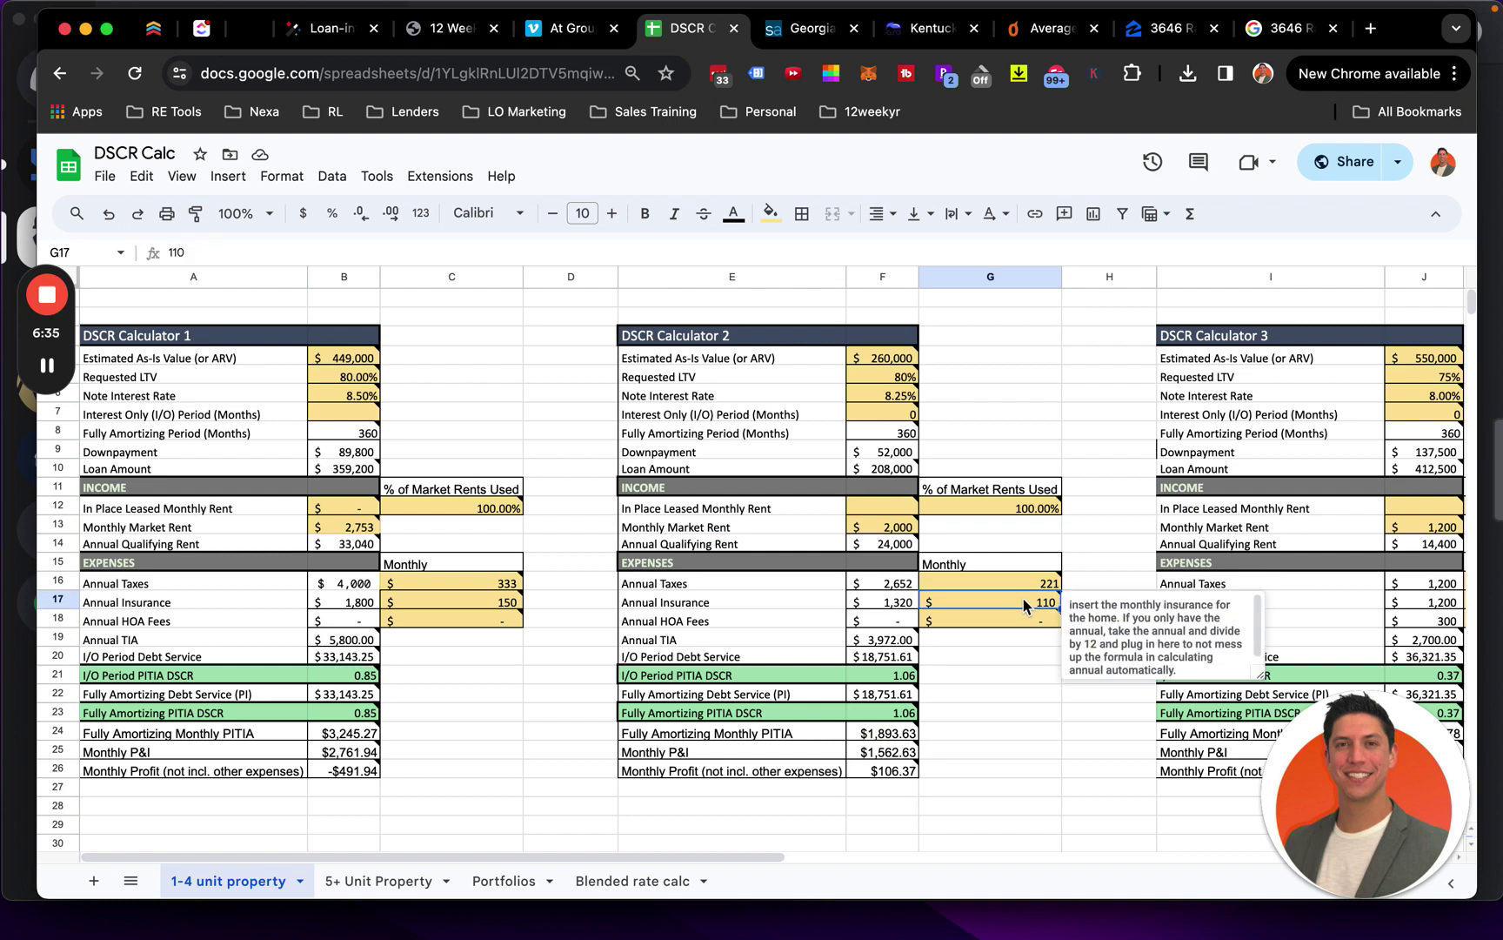
left_click(891, 719)
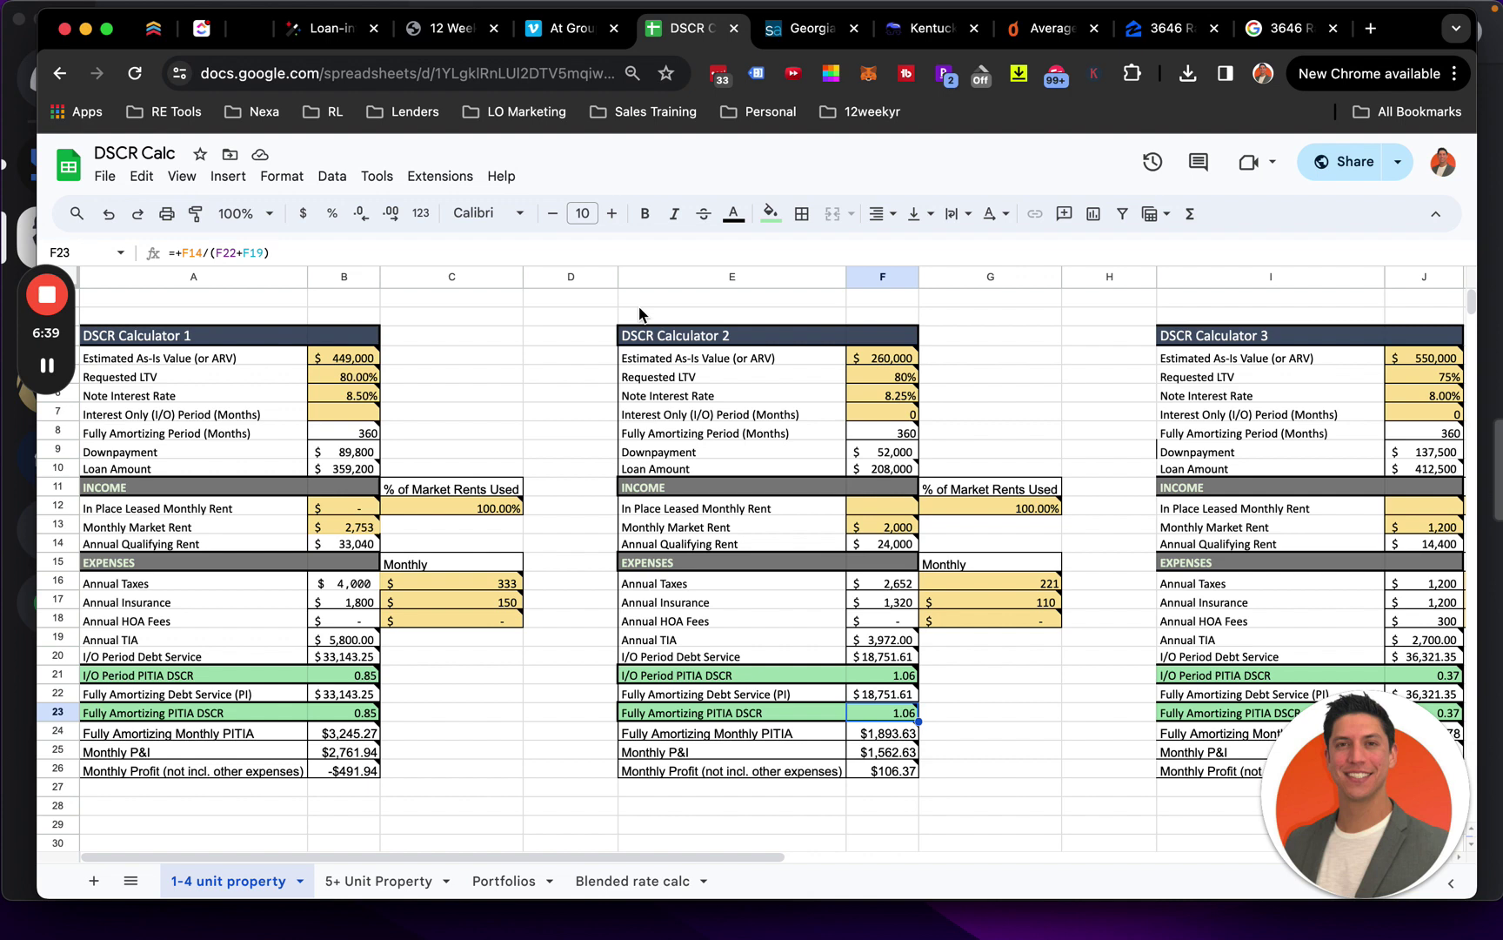
left_click_drag(640, 299, 985, 753)
left_click(983, 785)
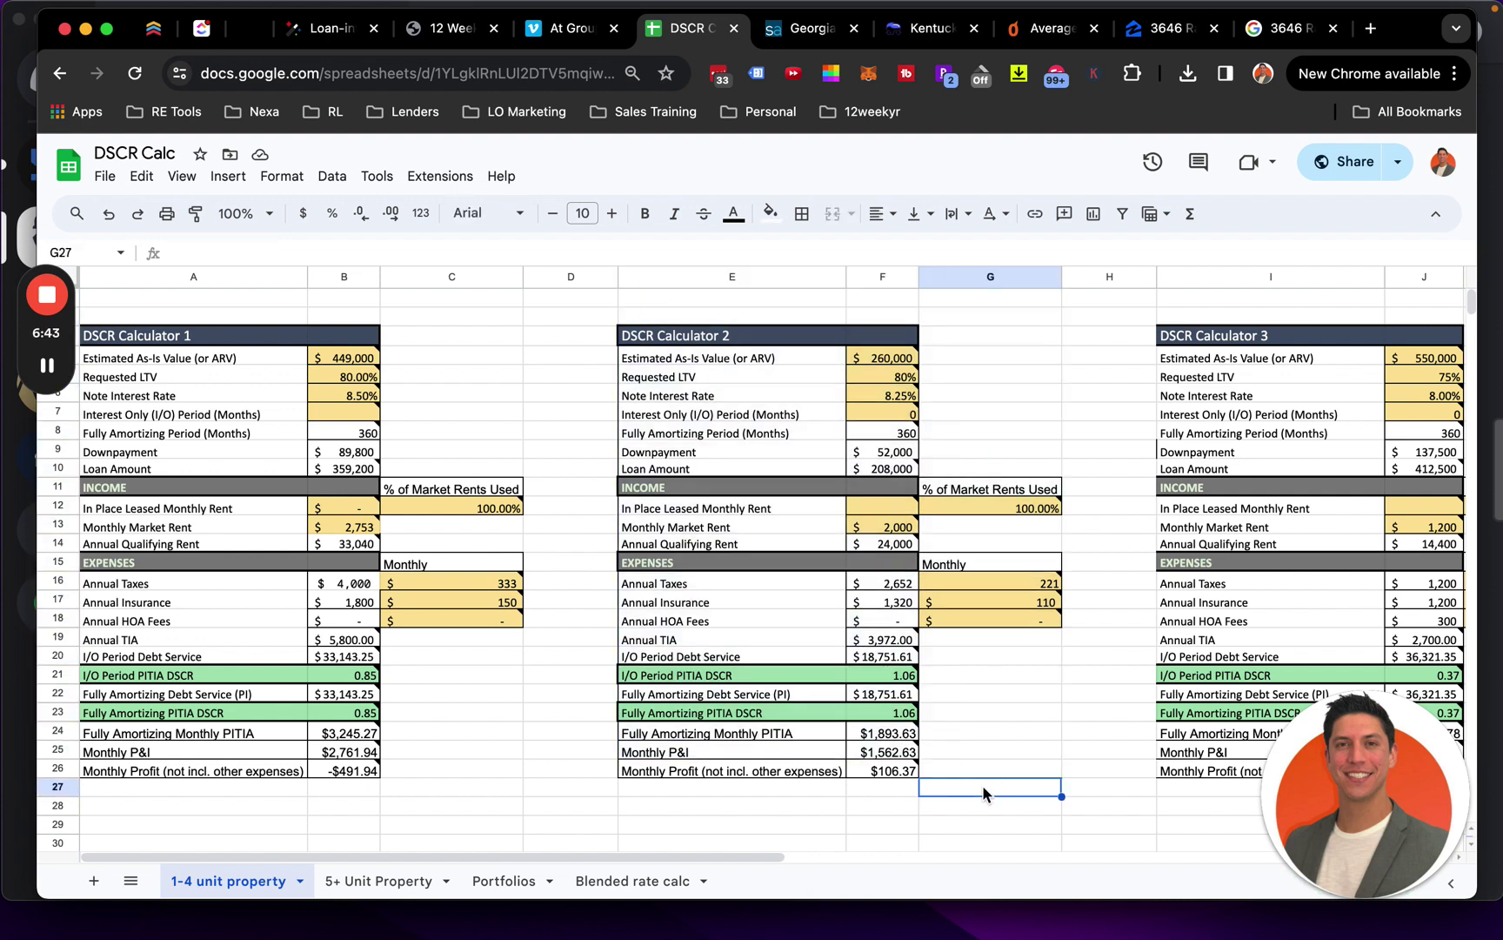
left_click_drag(821, 523, 860, 523)
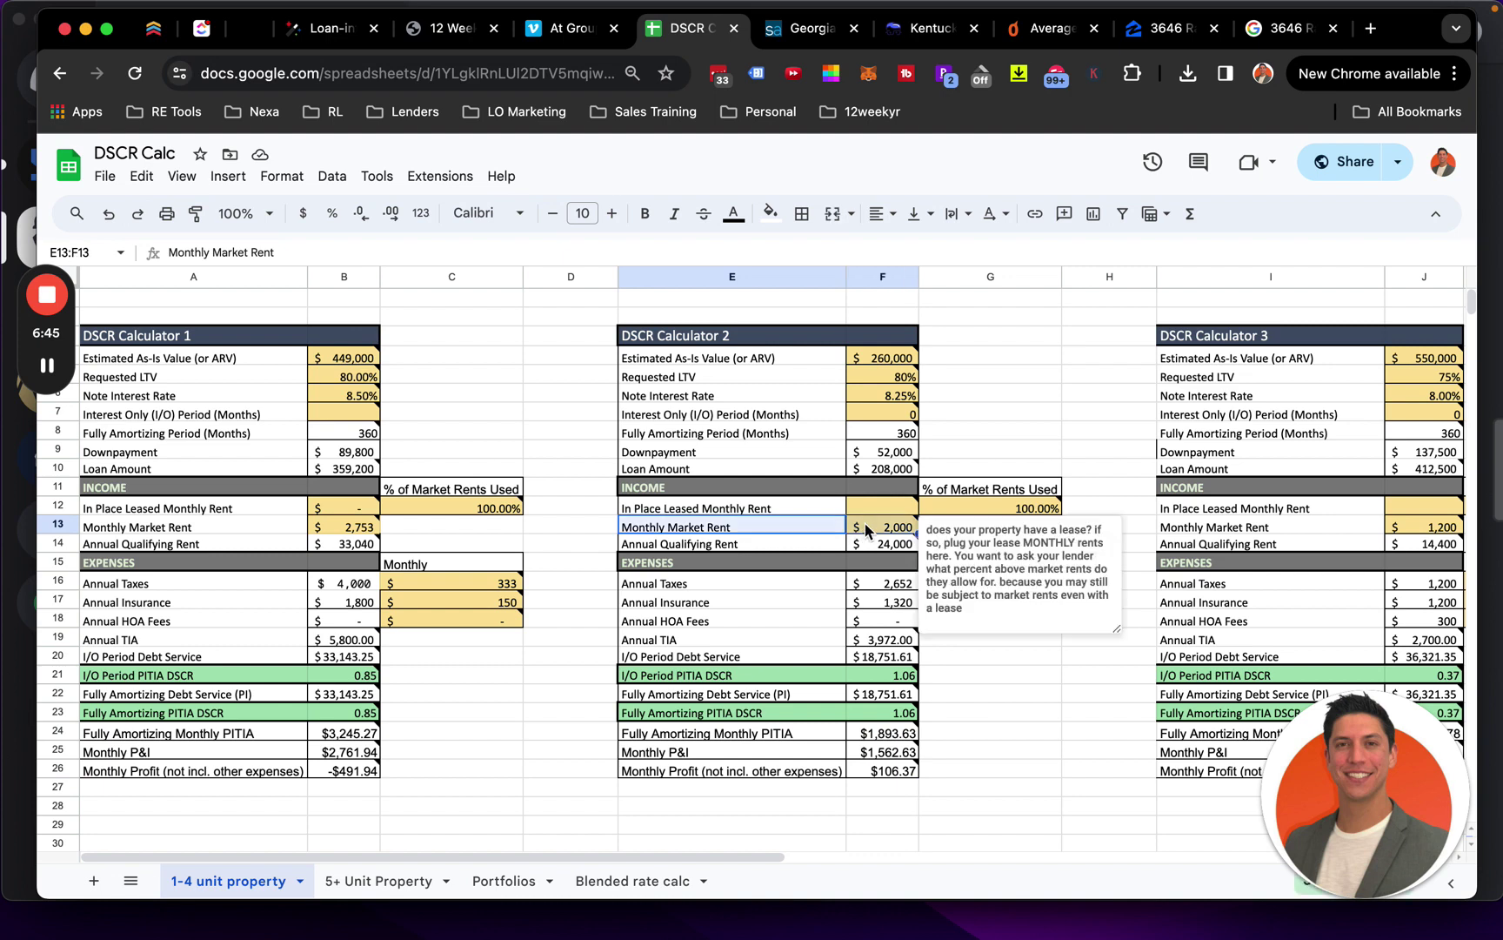
key("cmd+z")
left_click(1065, 418)
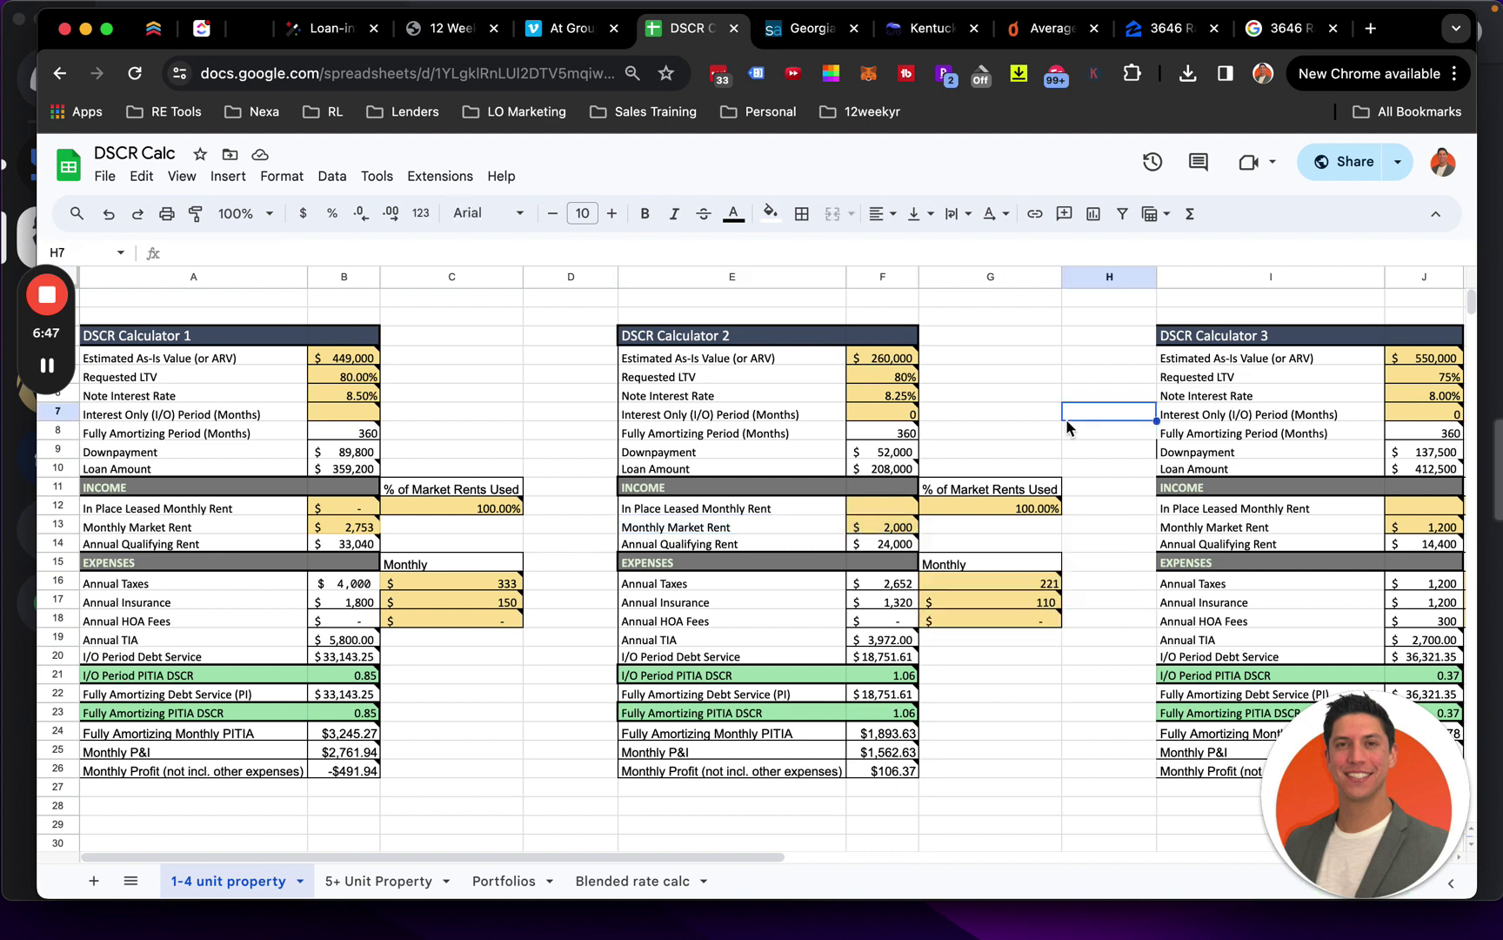
left_click_drag(983, 583, 989, 602)
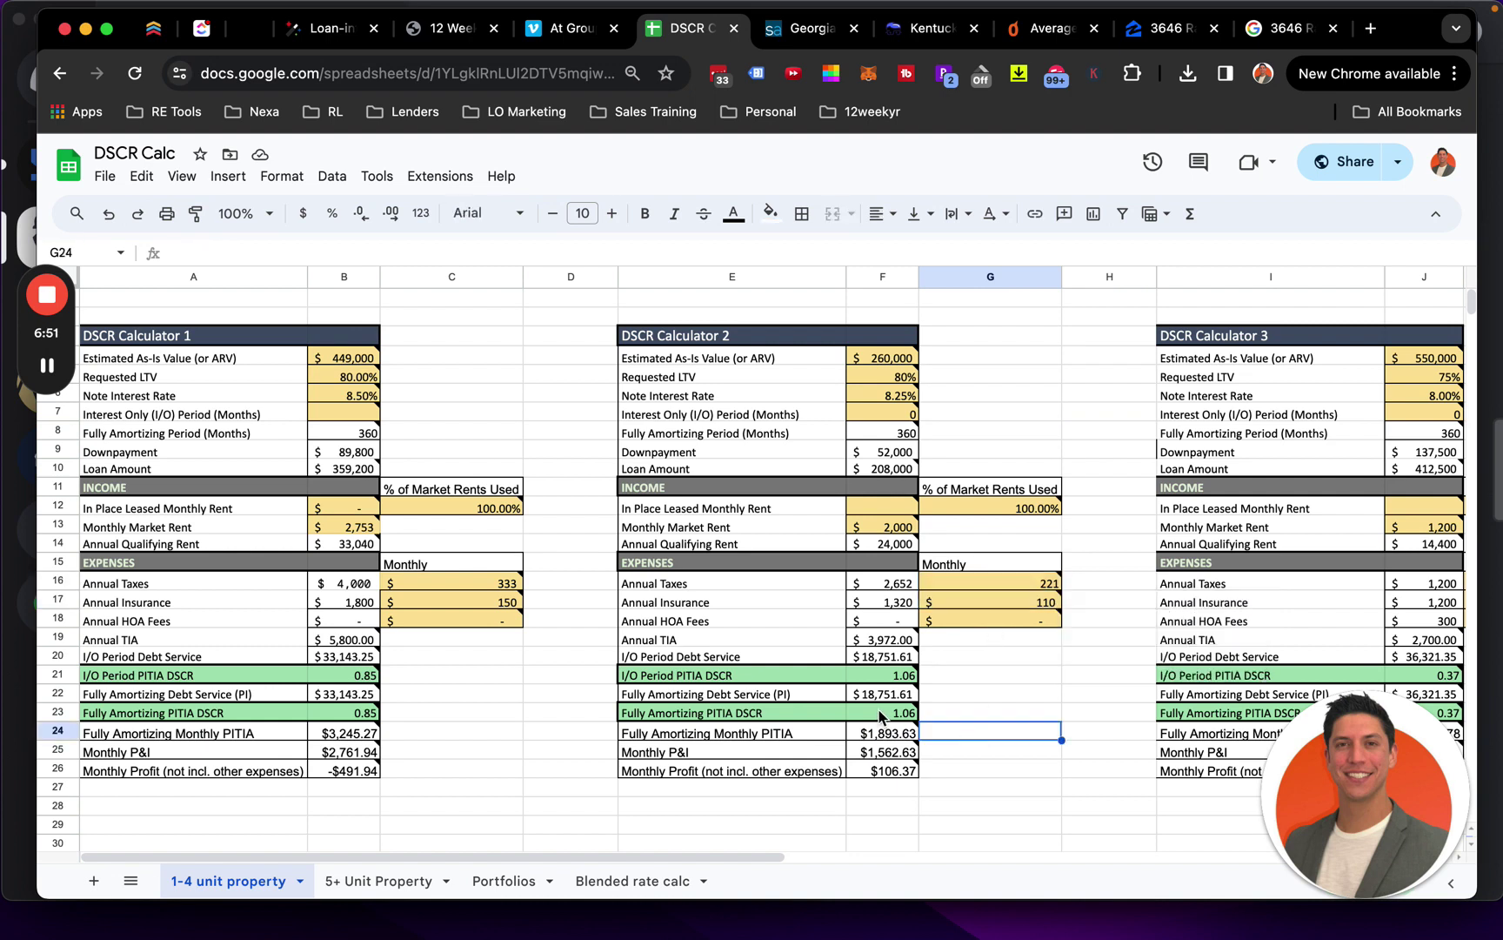
left_click_drag(822, 716, 905, 718)
mouse_move(905, 715)
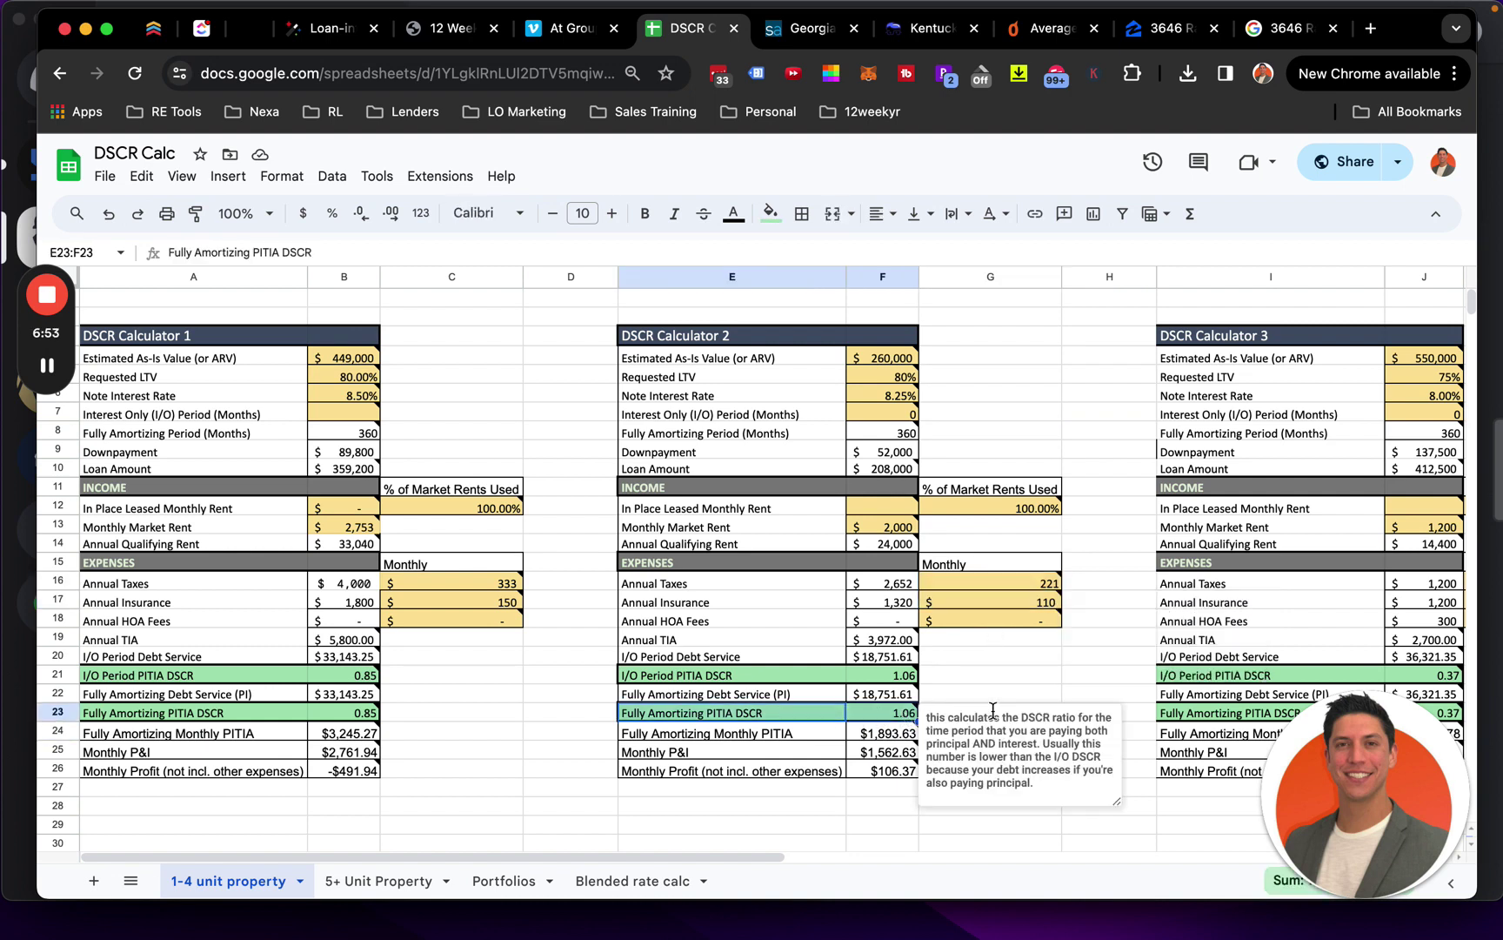
left_click(1016, 674)
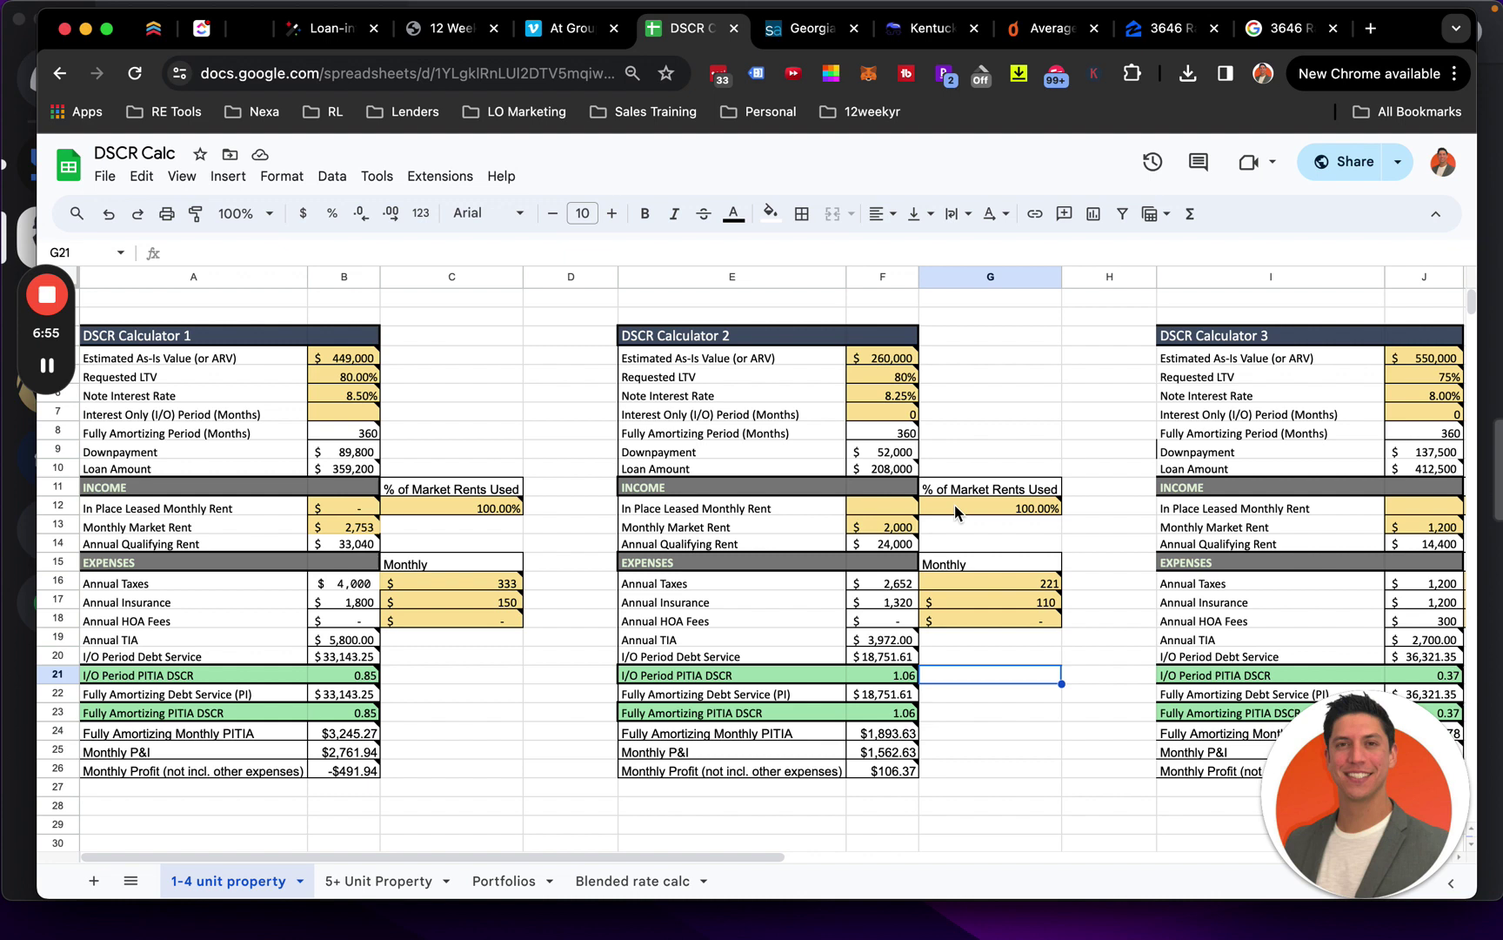
mouse_move(914, 416)
mouse_move(897, 384)
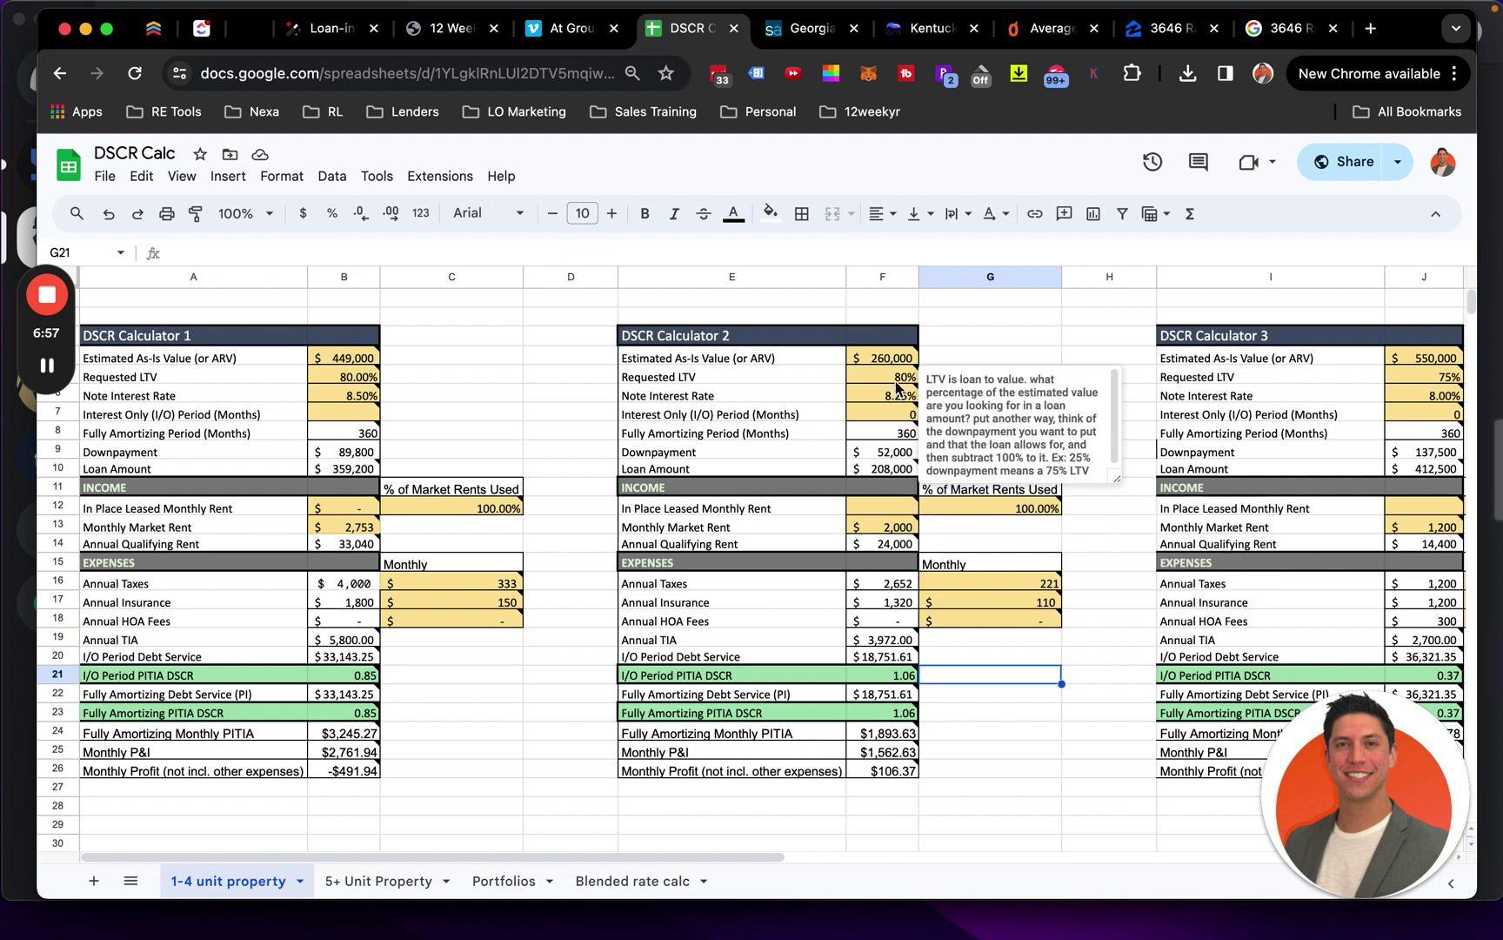
Try estimated values of 270,000, 280,000 and 300,000 in F4
left_click(900, 357)
type("2")
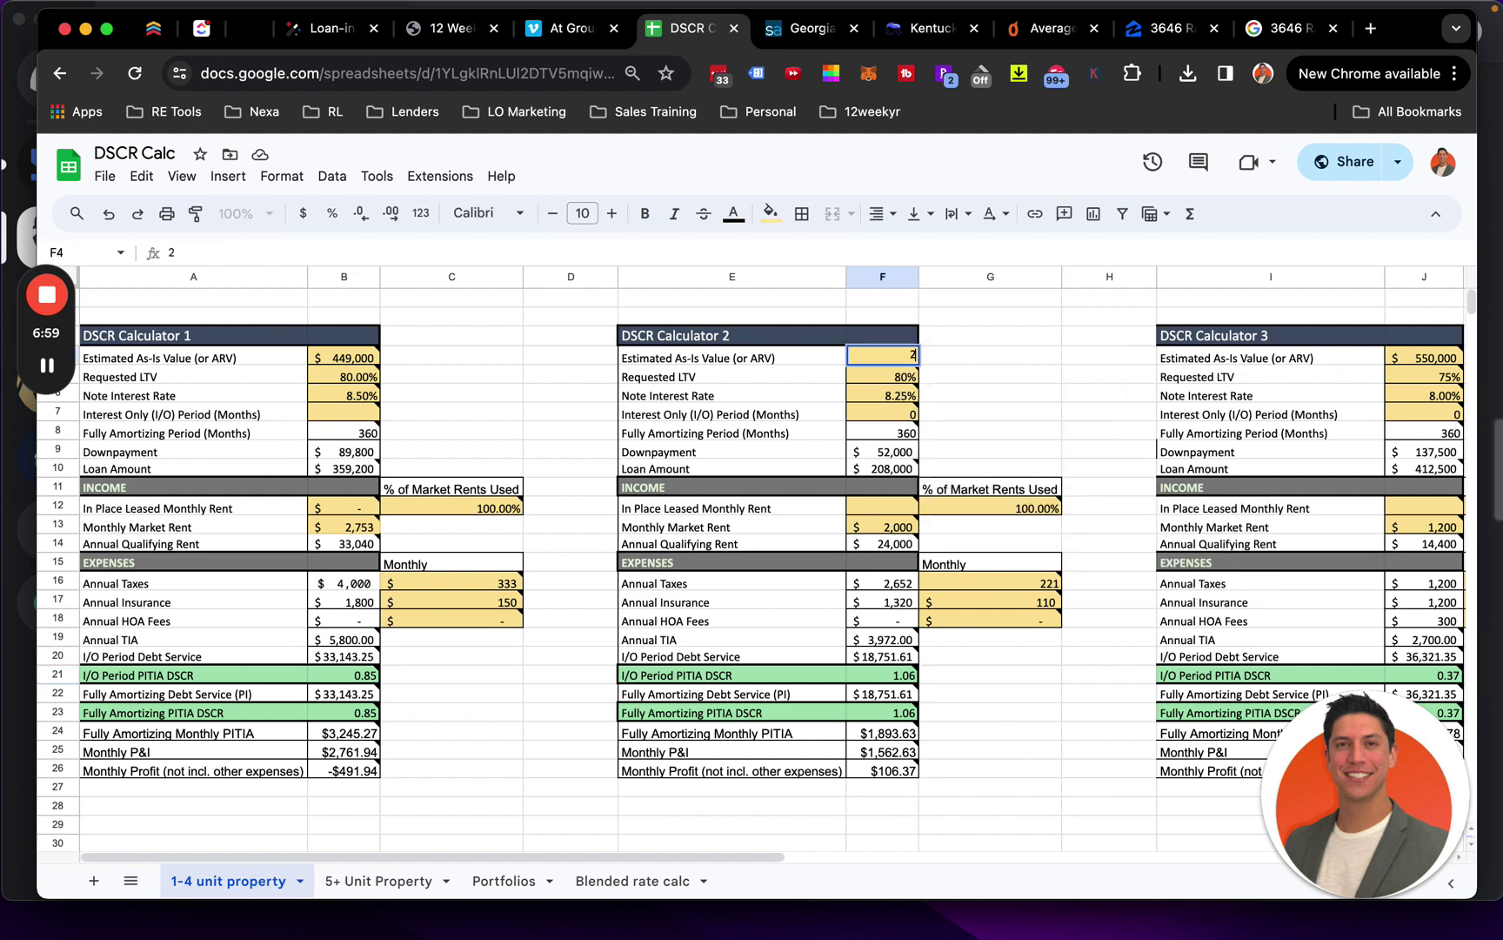
type("70,000")
key("Return")
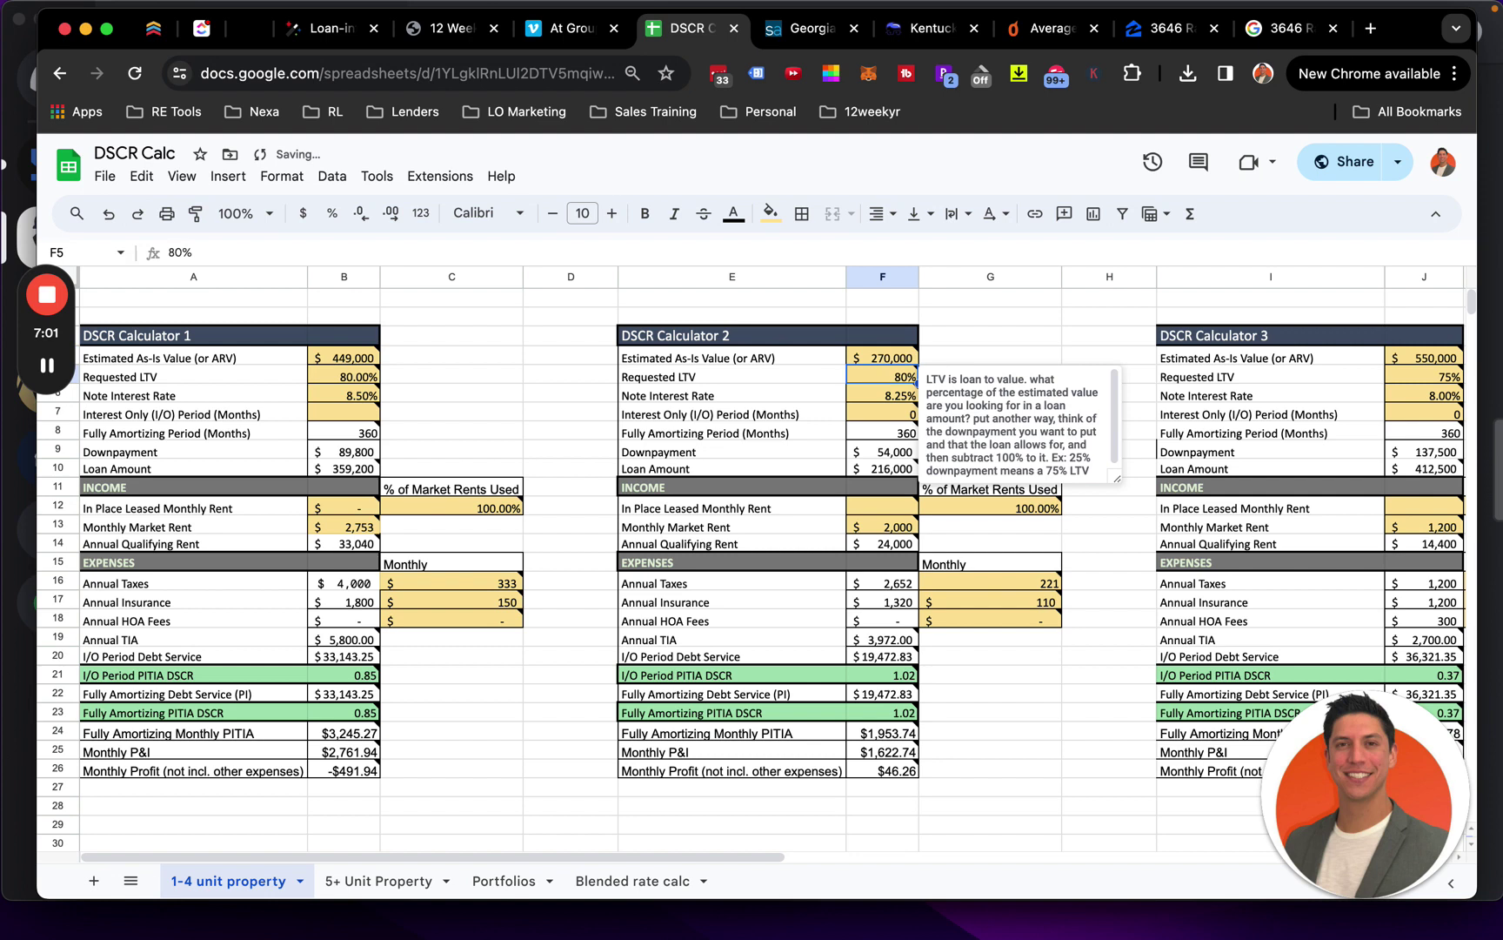
left_click(898, 357)
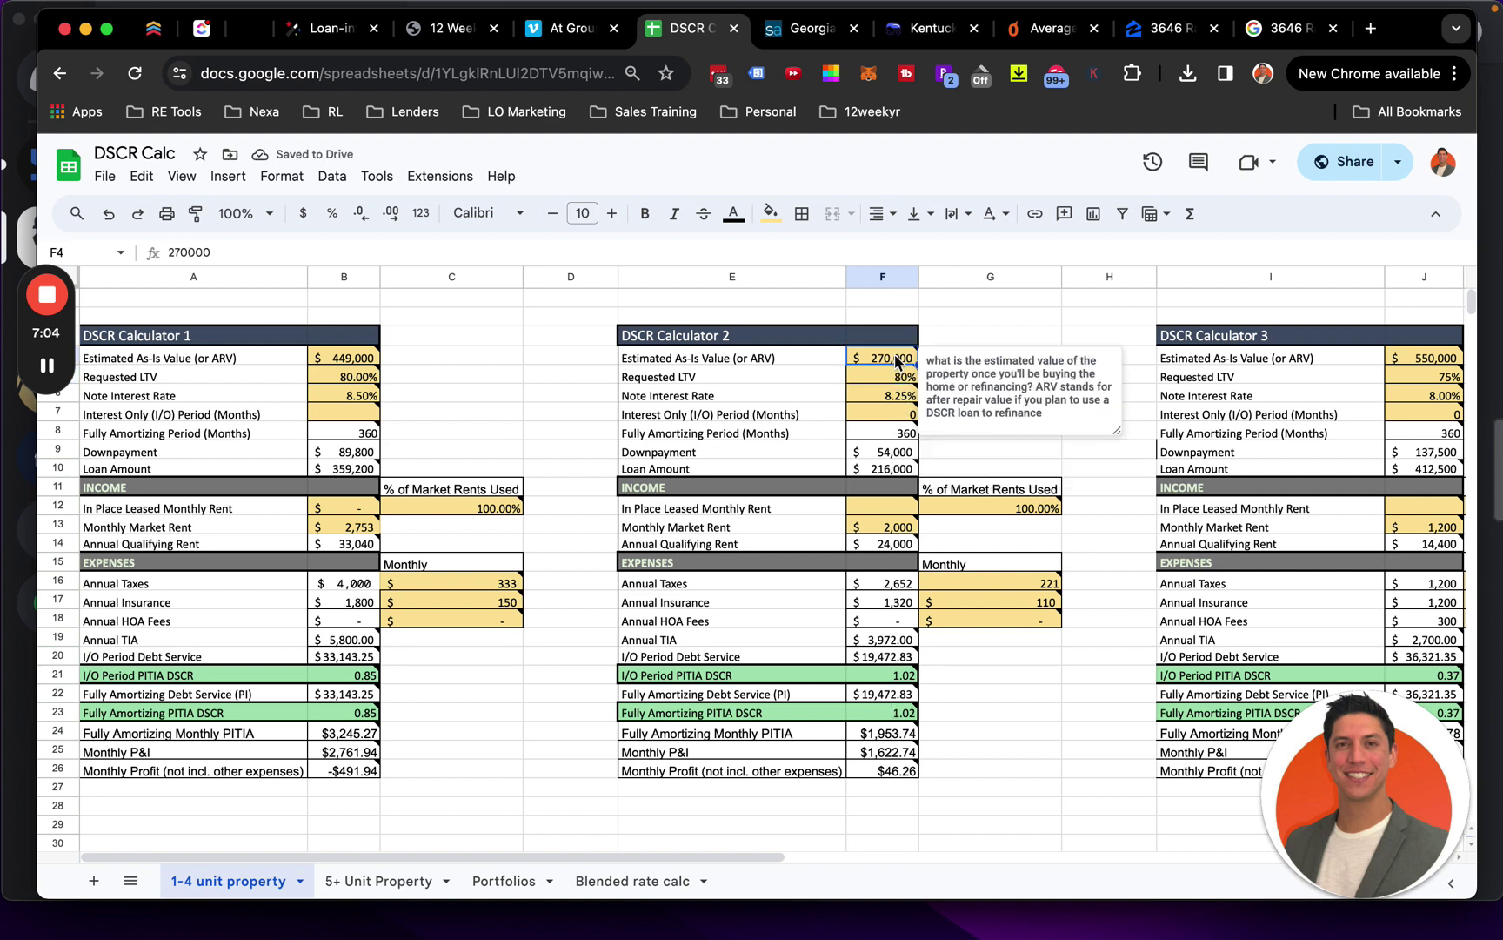
type("280,000")
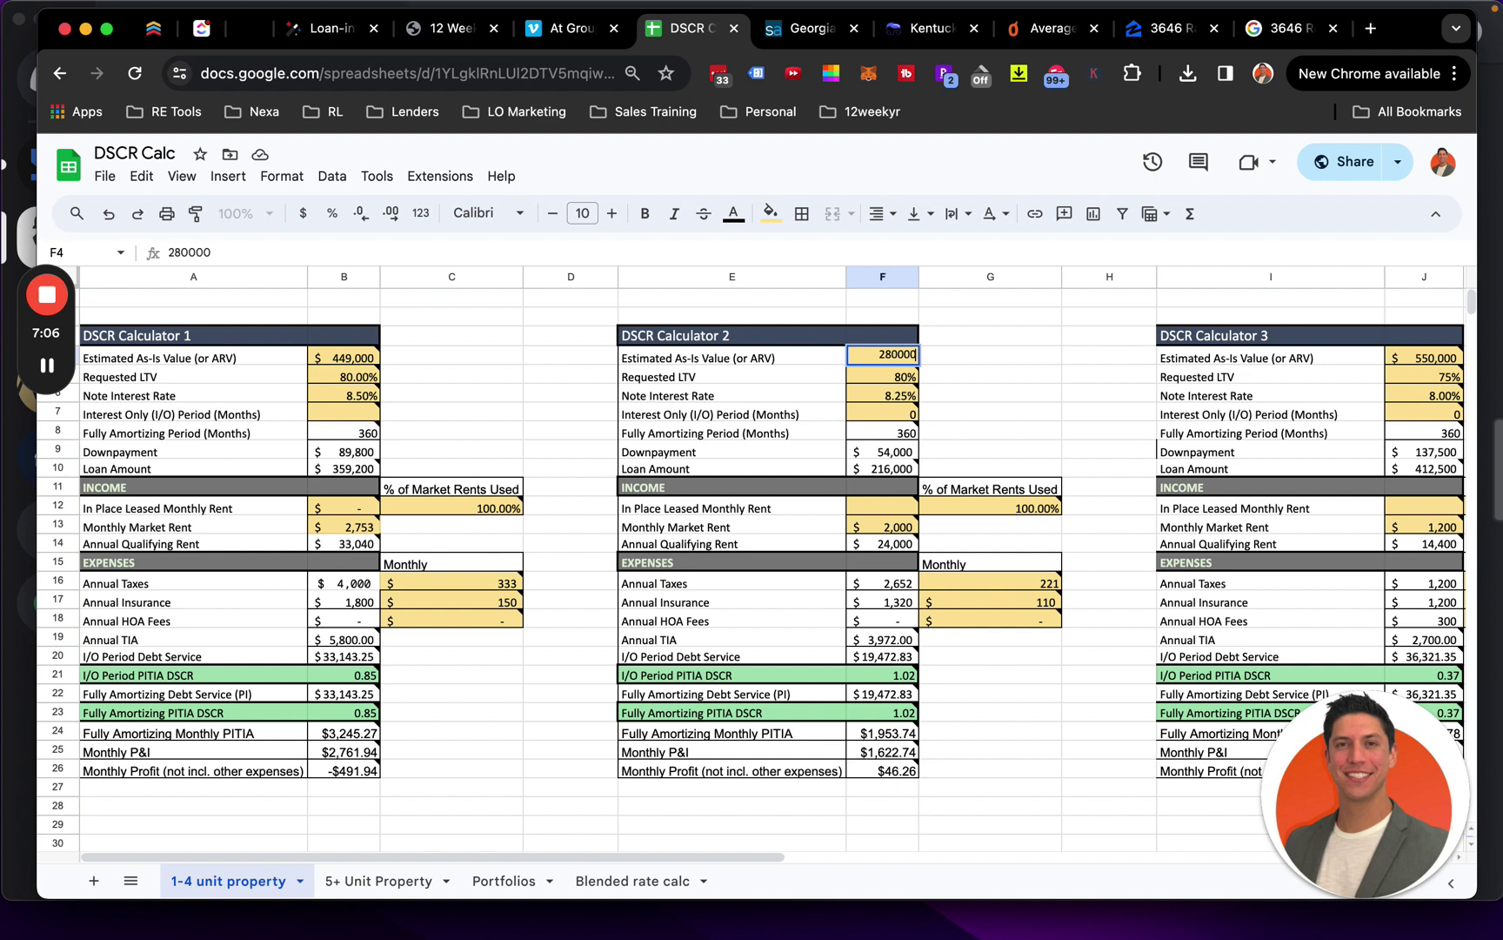
key("Return")
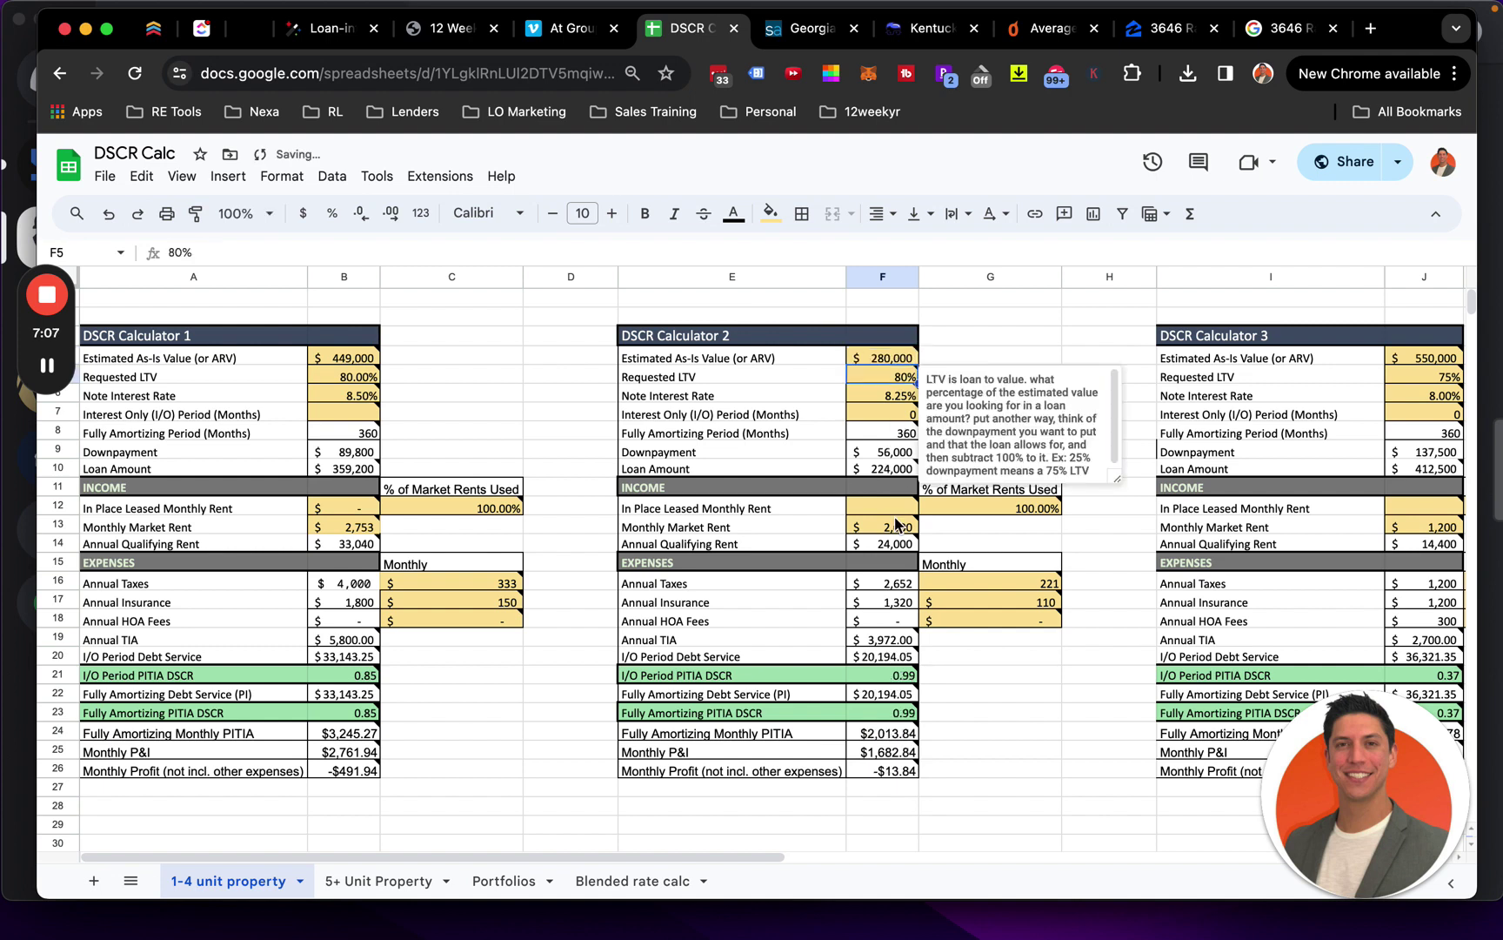
left_click(905, 358)
type("300,000")
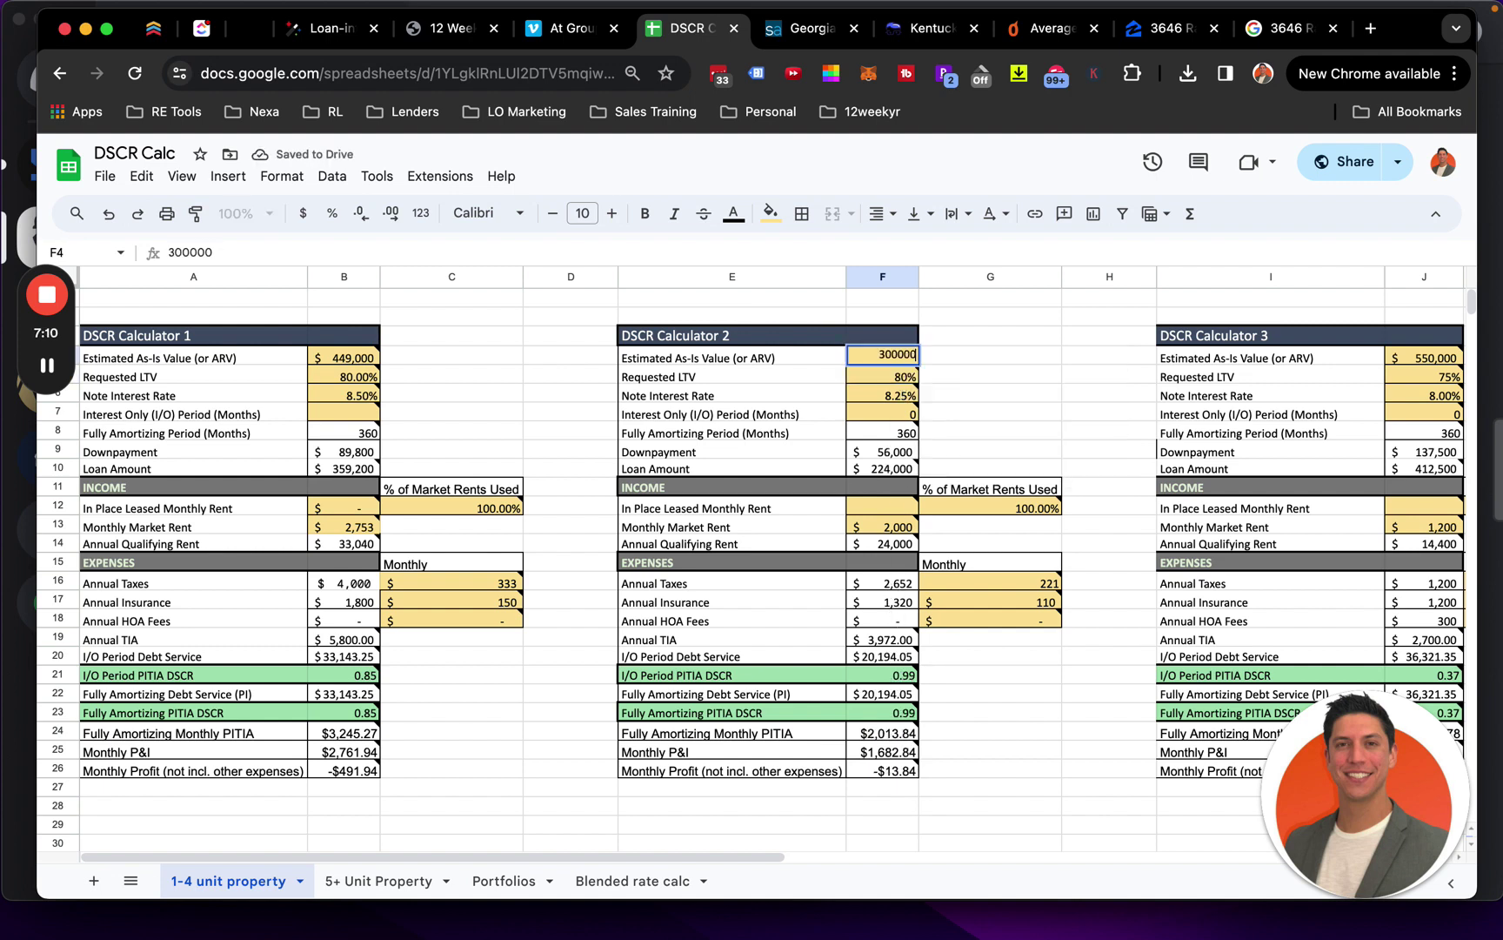
key("Return")
Check the taxes and insurance cells, then set the estimated value to 260,000
left_click(1009, 581)
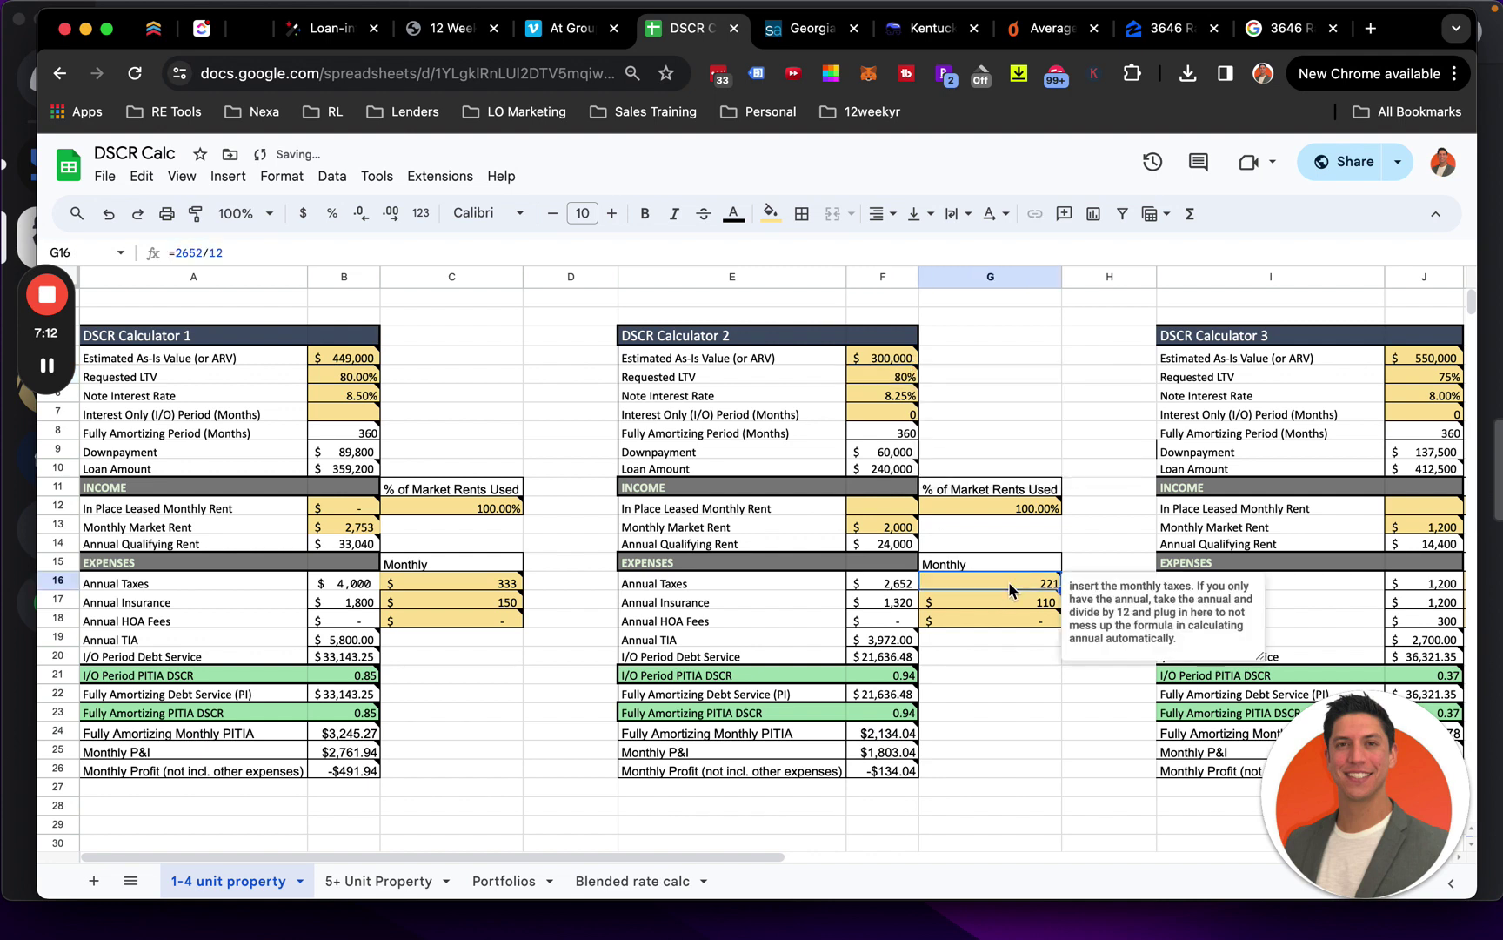
left_click(1013, 601)
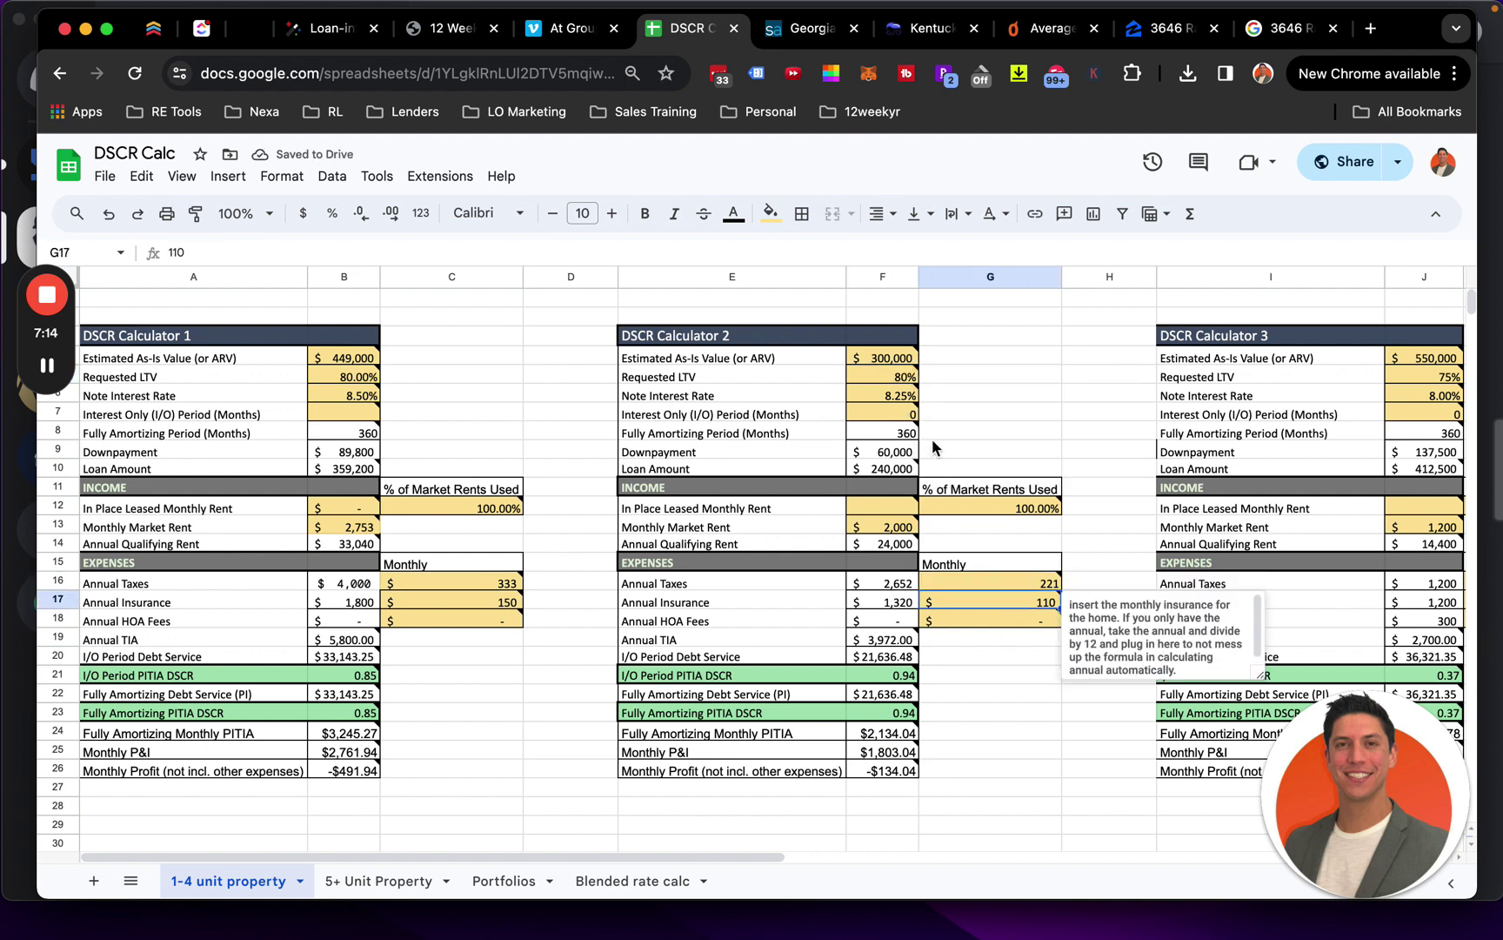
left_click_drag(722, 528, 861, 526)
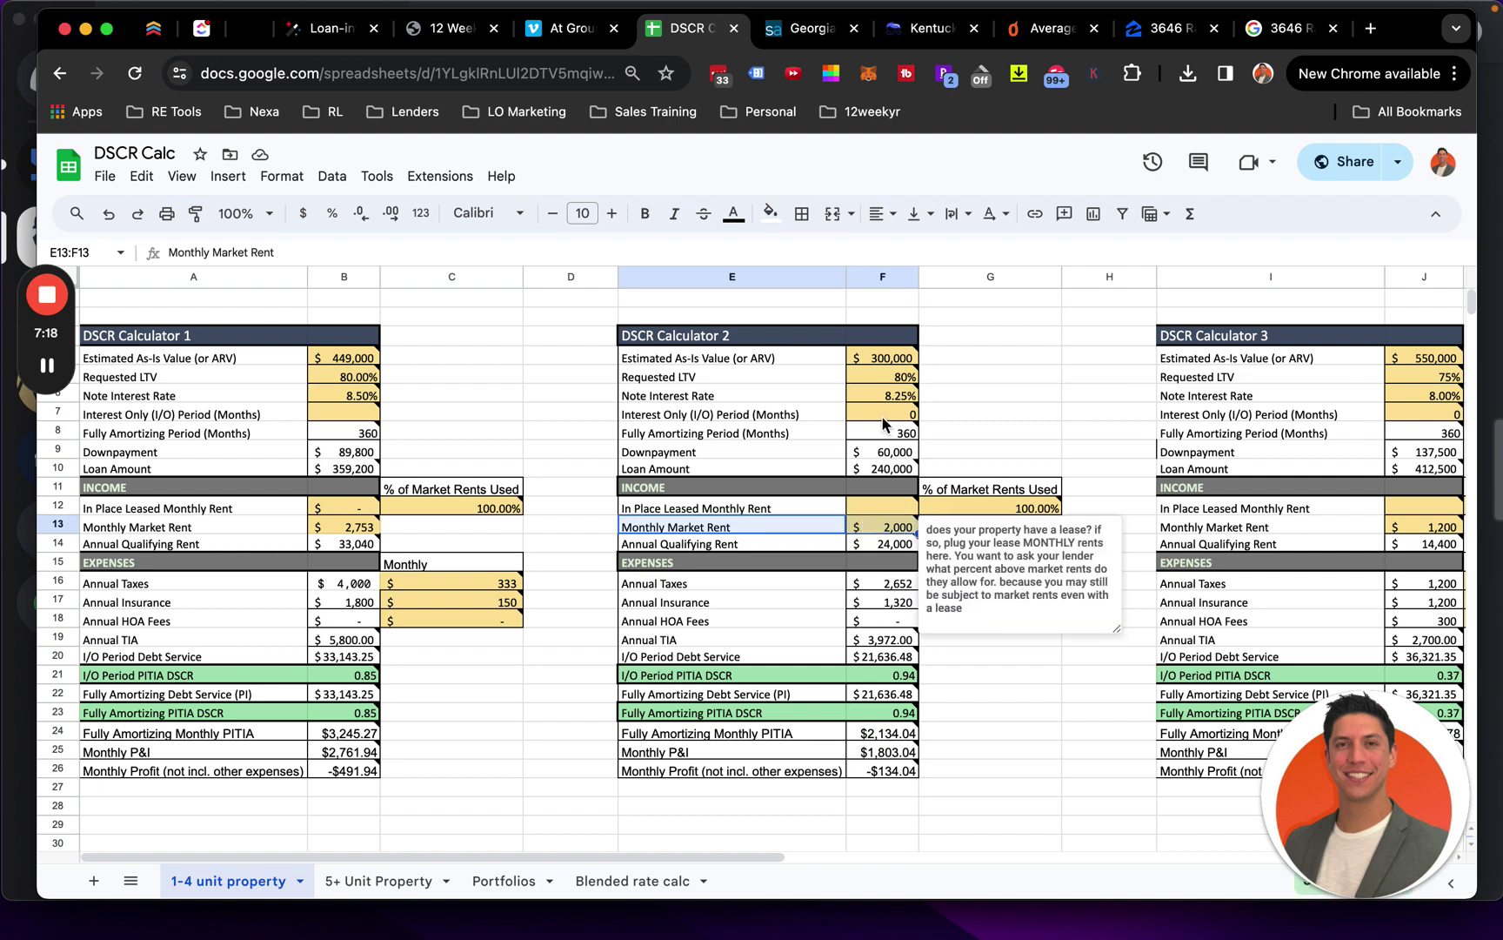
left_click(891, 590)
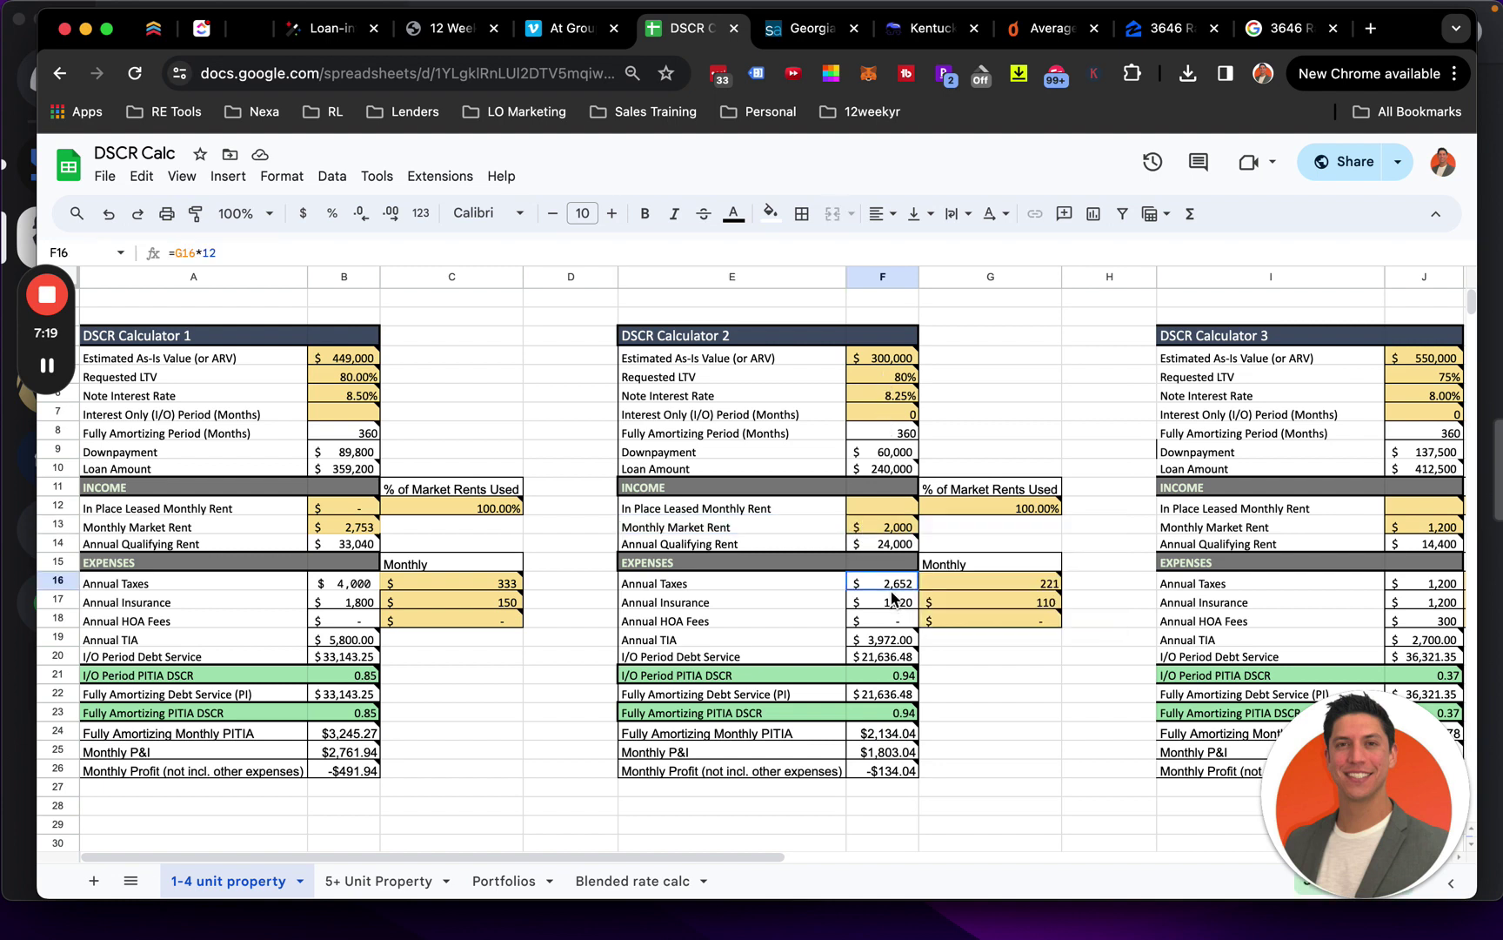
left_click(882, 364)
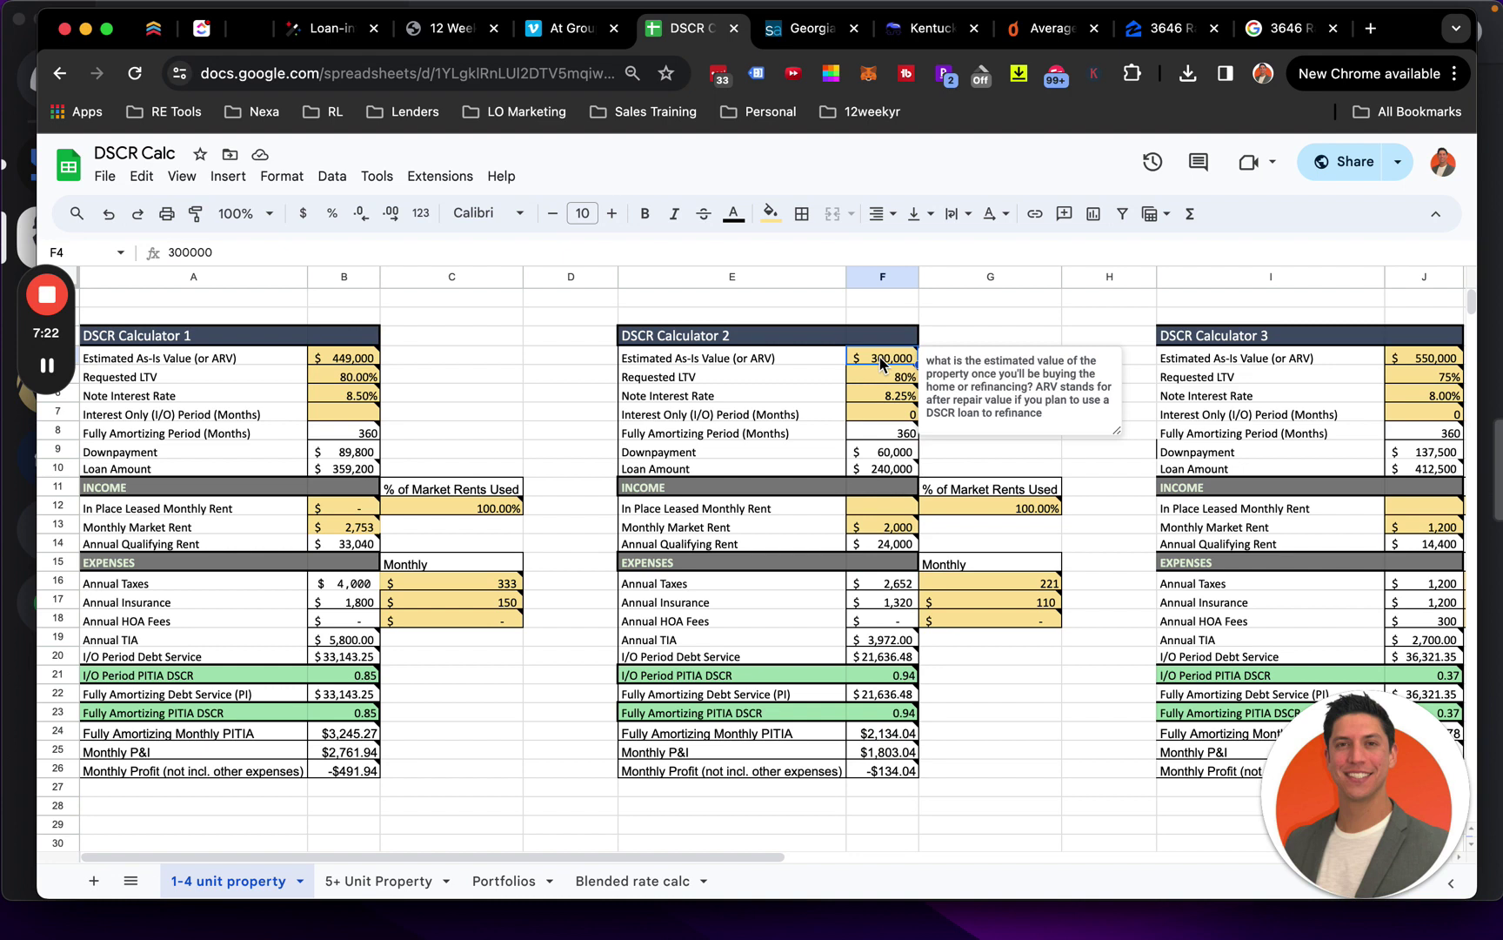
type("260000")
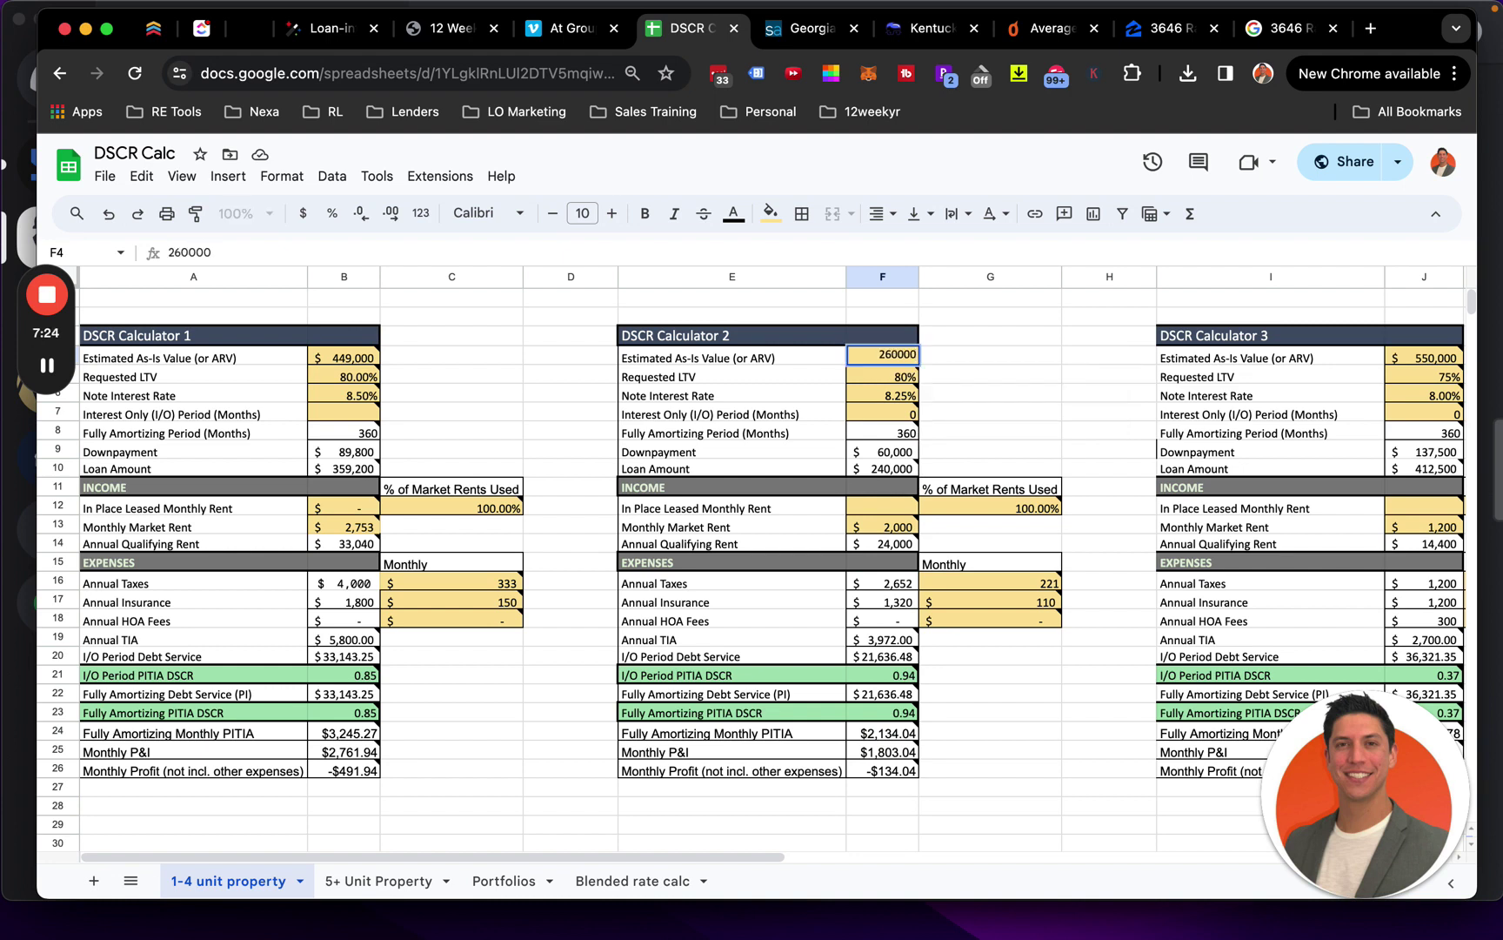
key("Return")
left_click(1044, 363)
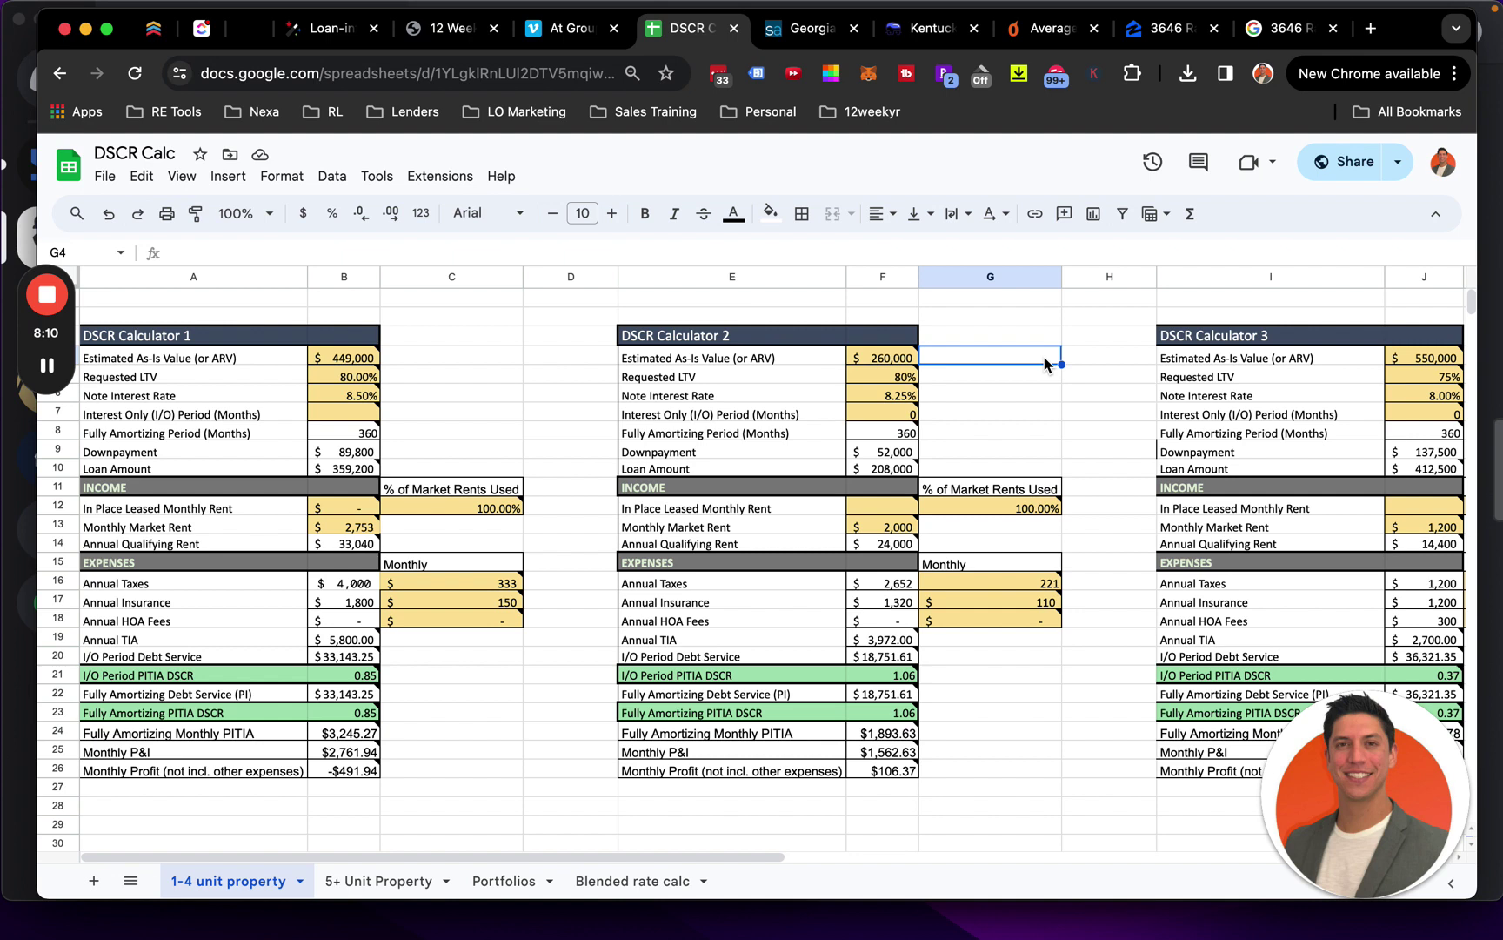
Set Calculator 2's Requested LTV to 75%
left_click(876, 375)
type("75")
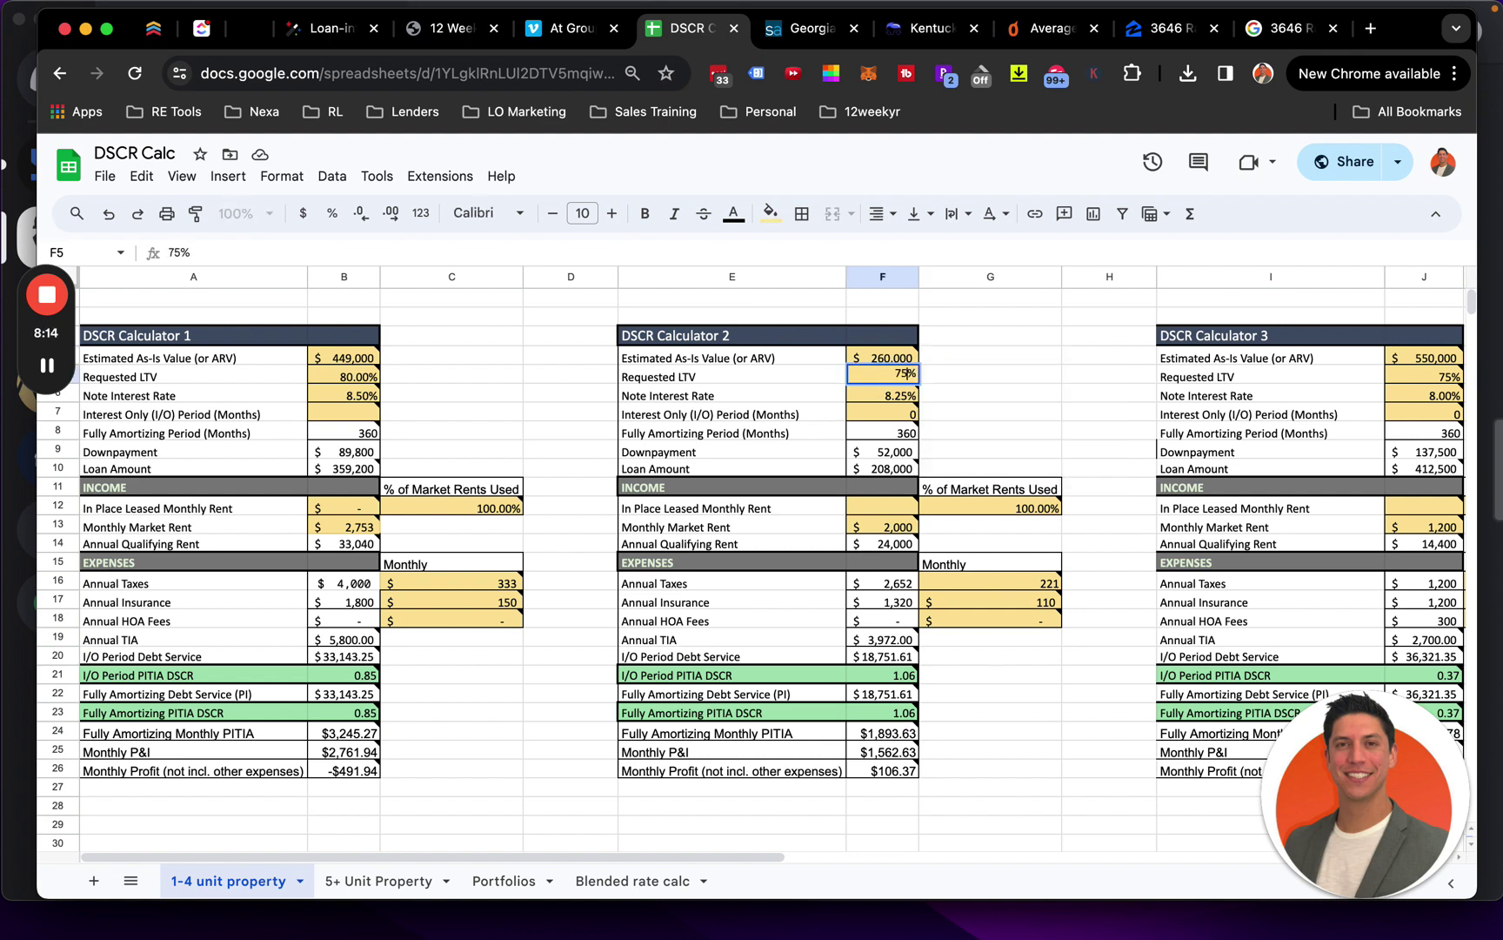
key("Return")
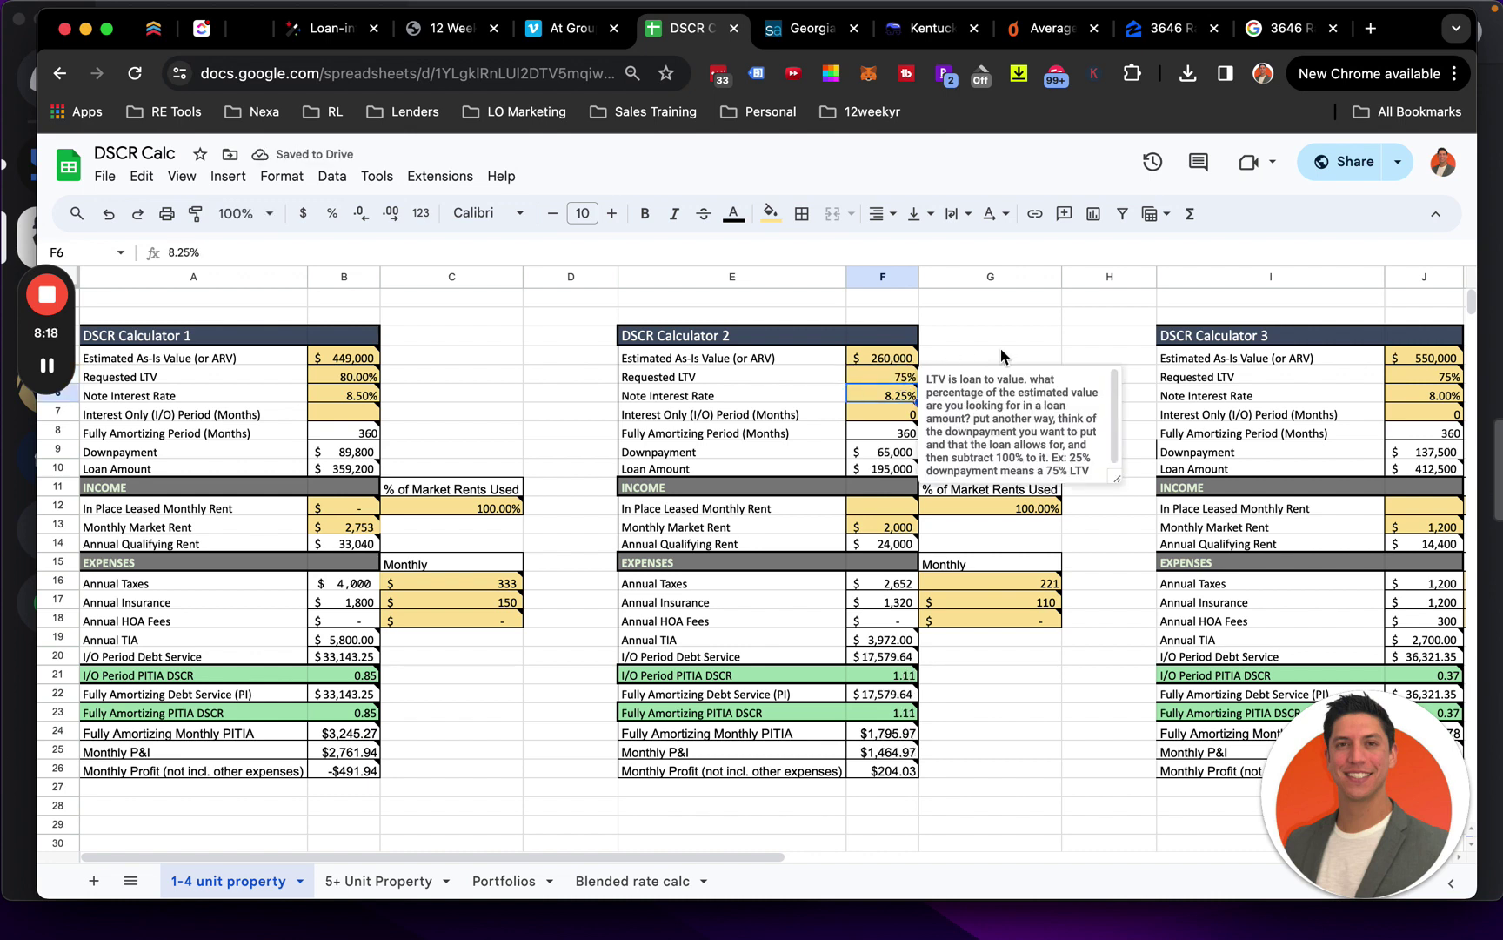
left_click(899, 386)
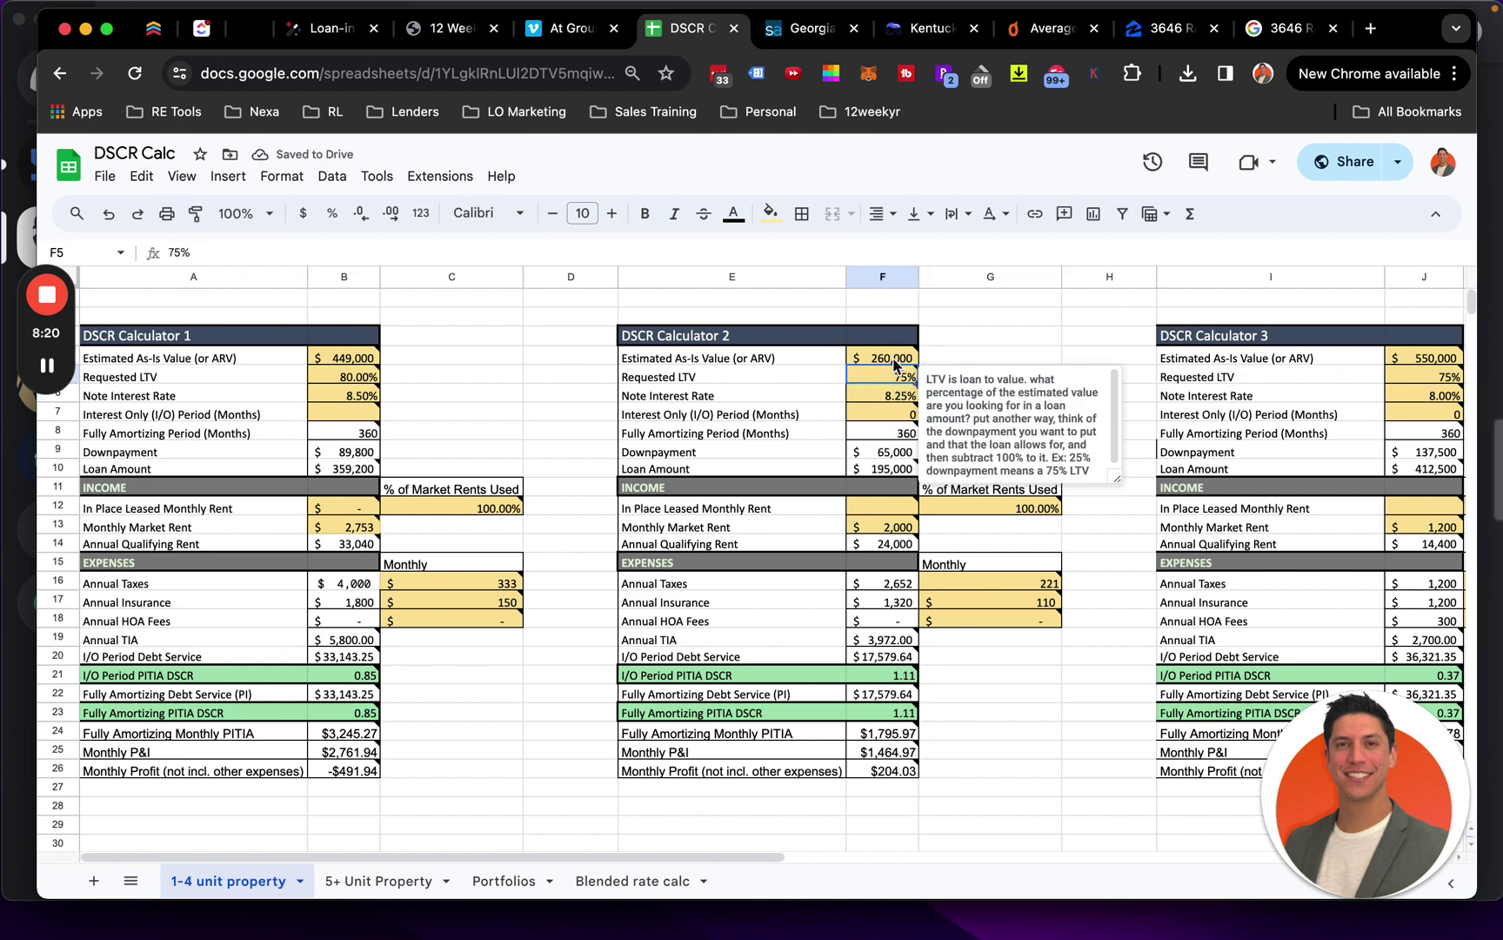
Enter 400,000 as the Estimated As-Is Value, then change it to 580,000
left_click(894, 360)
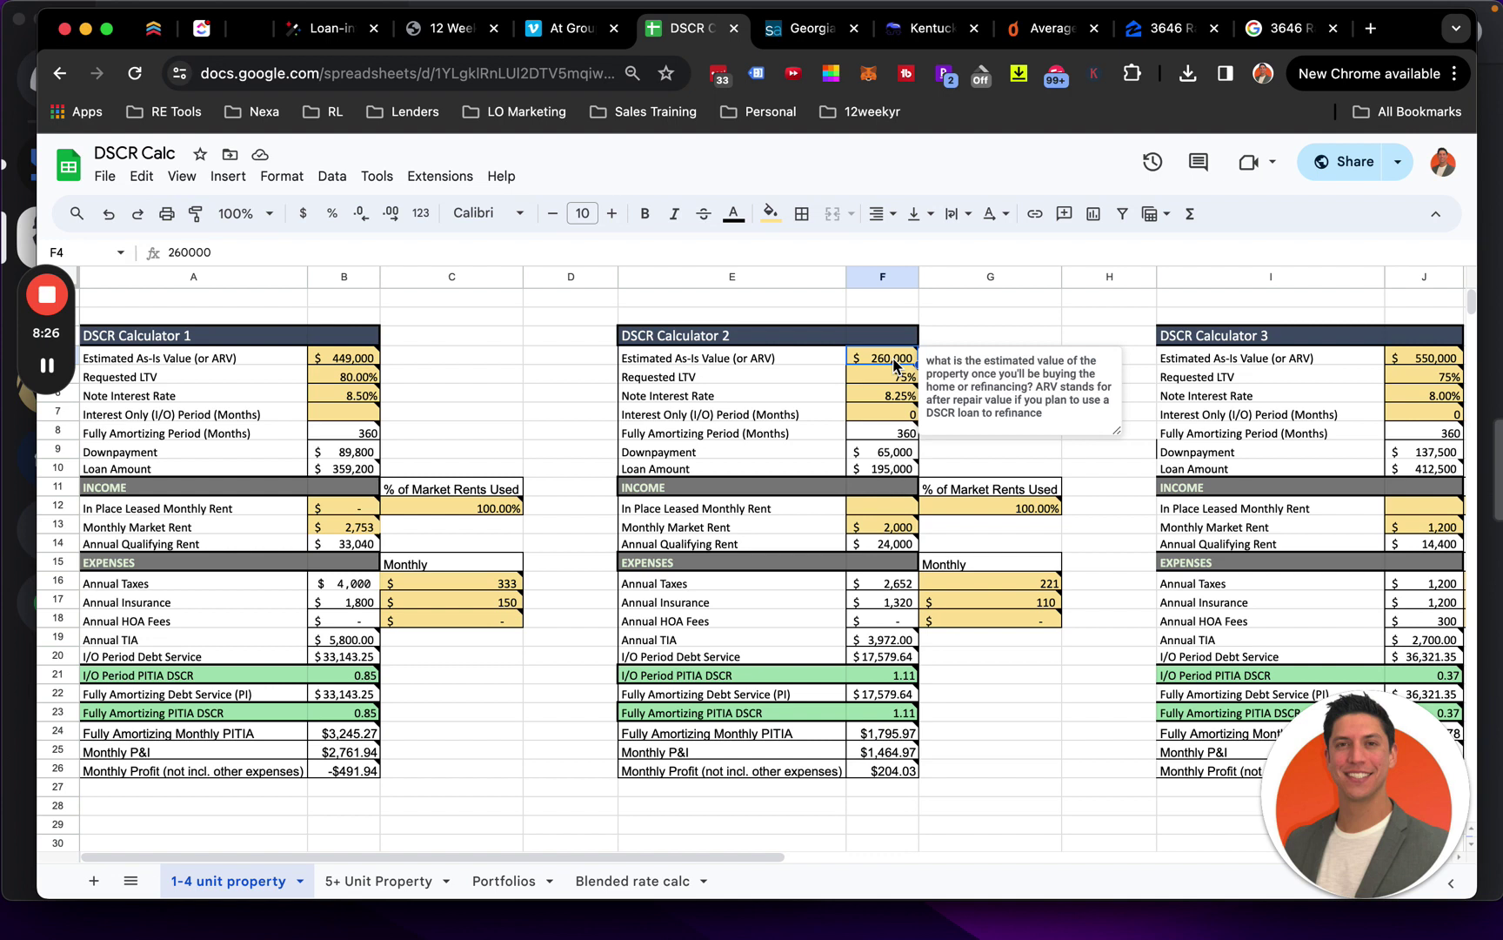
type("400000")
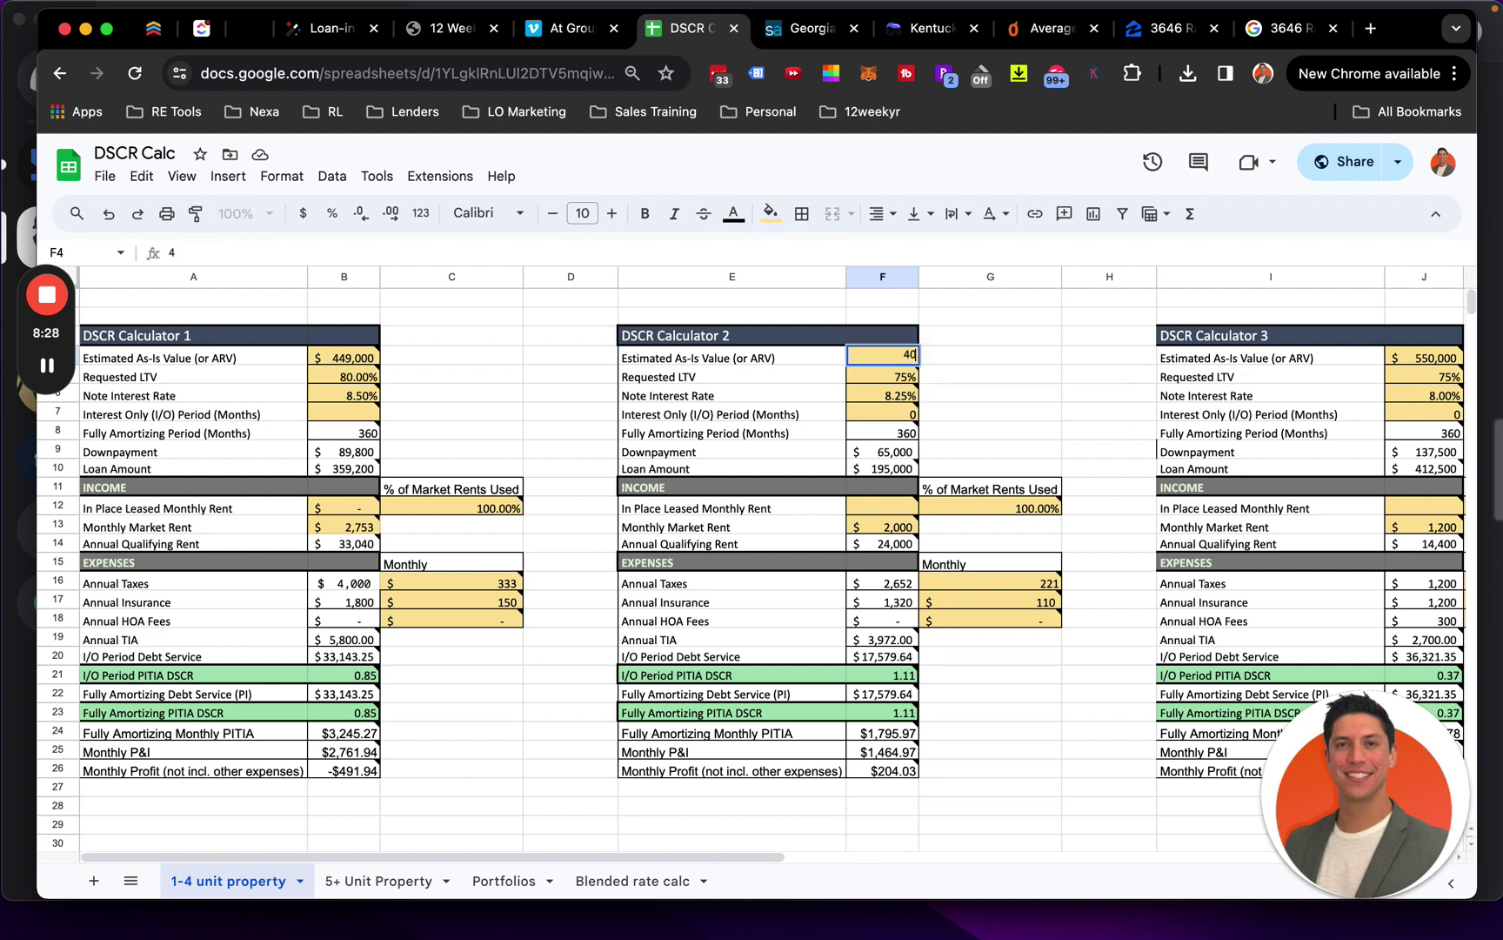
key("Return")
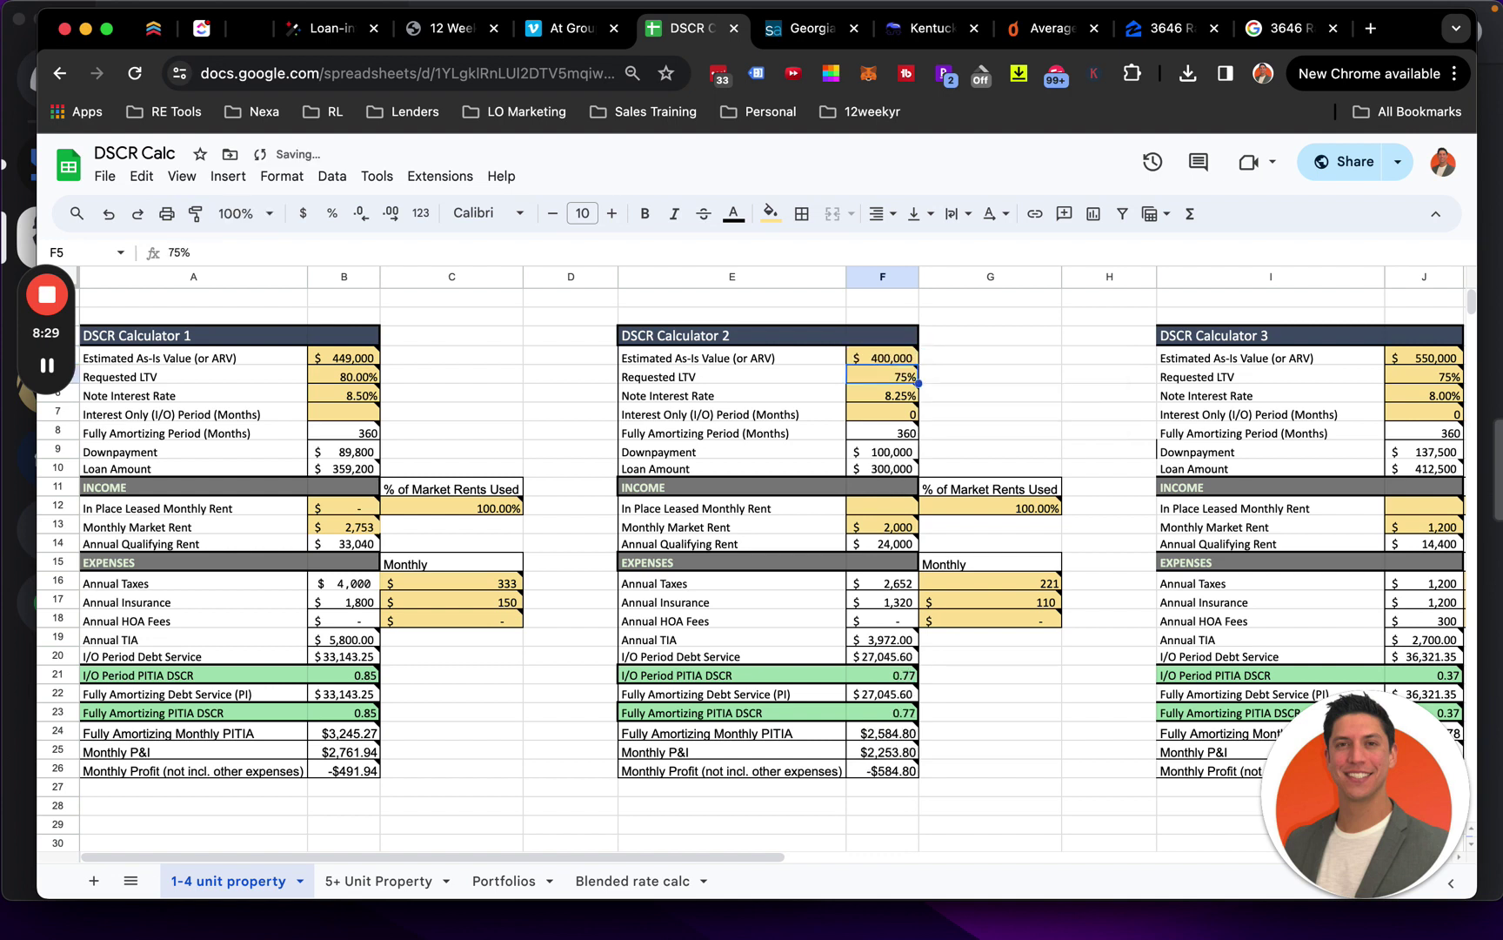
left_click(886, 360)
type("580000")
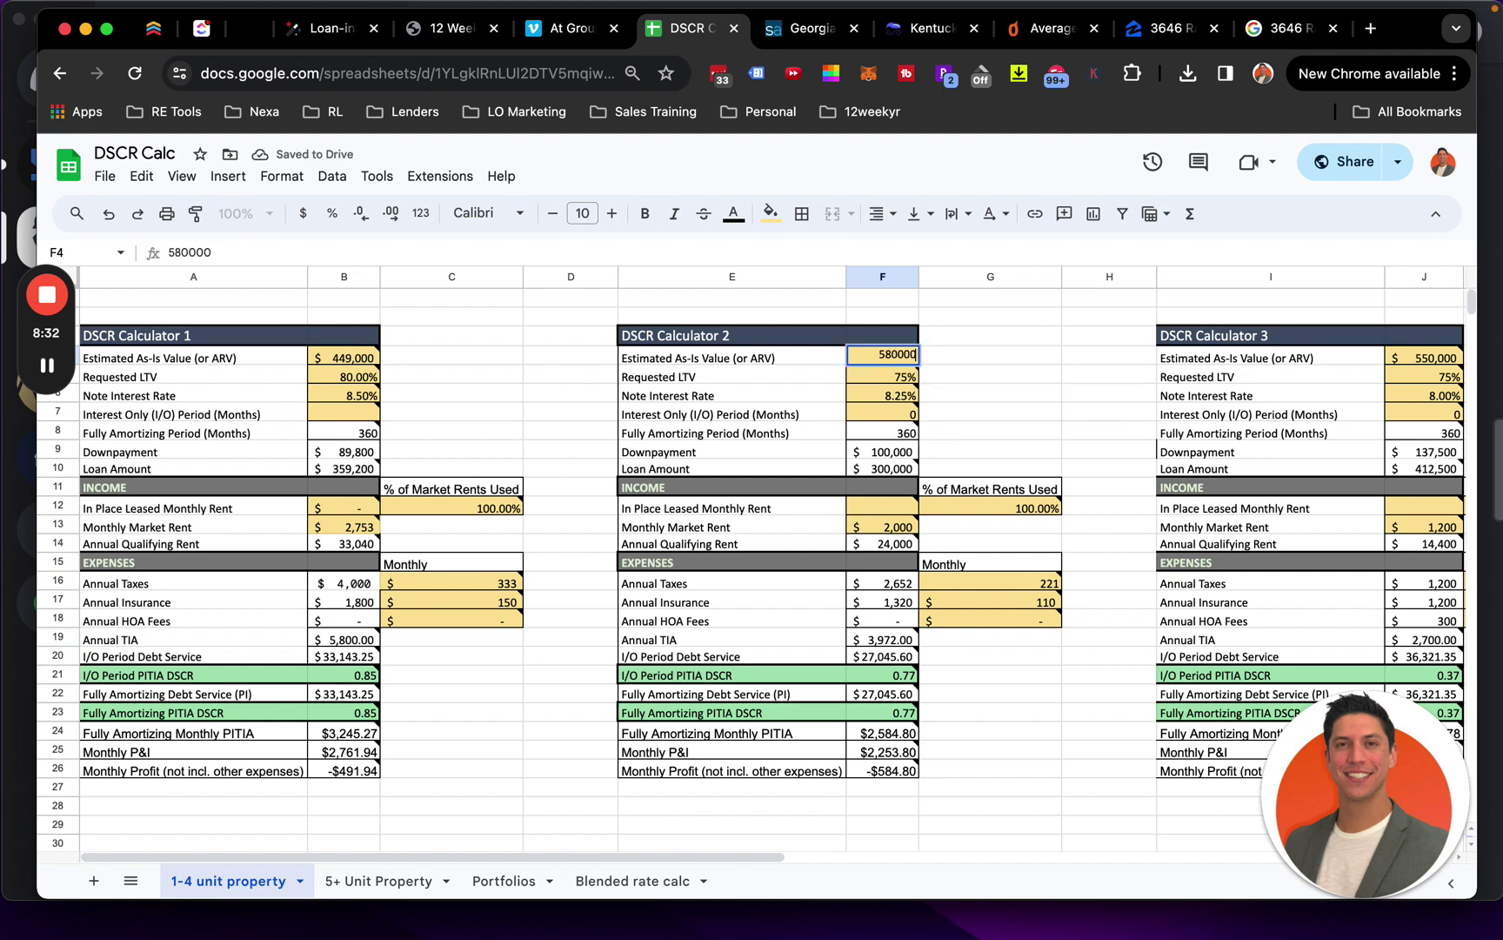
key("Return")
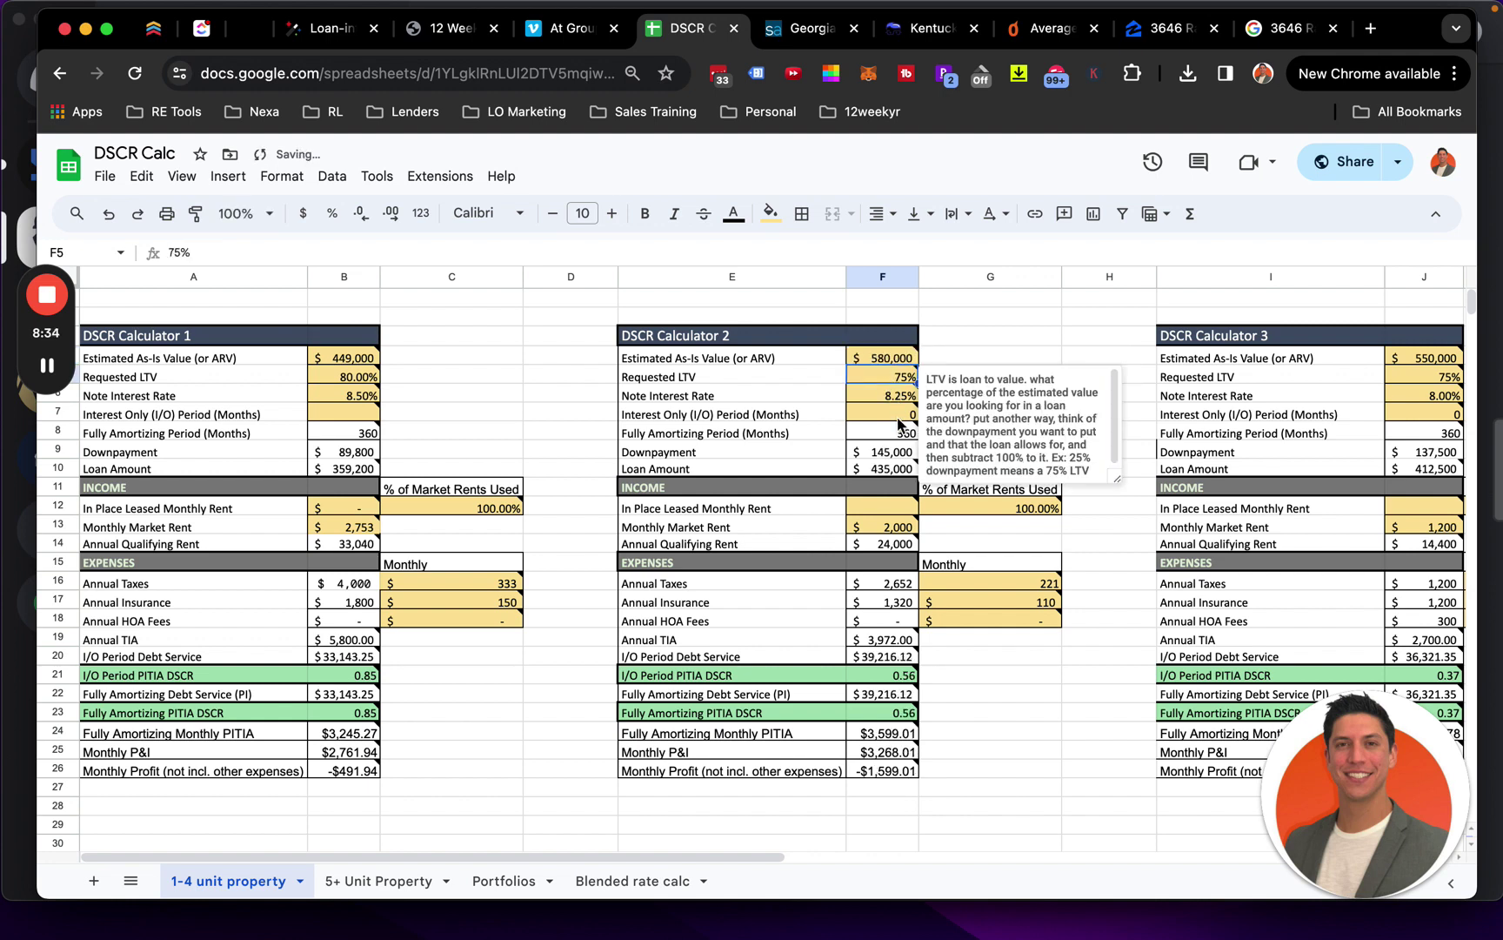
Set Monthly Market Rent to 3,000 and review the DSCR and PITIA results in F21:F24
mouse_move(909, 469)
left_click(905, 528)
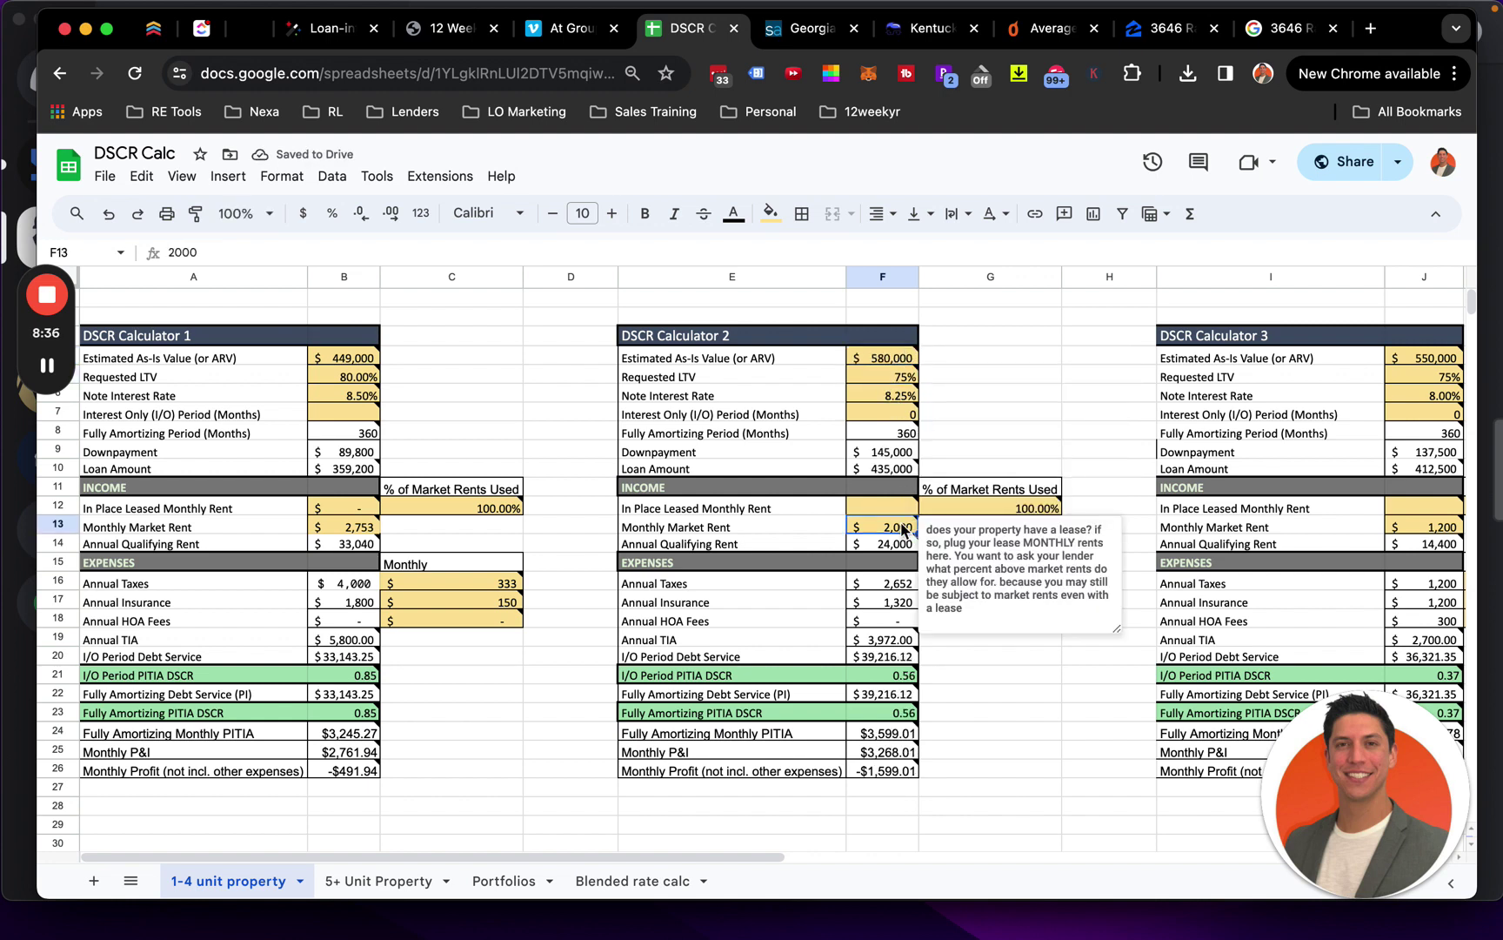
type("3000")
key("Return")
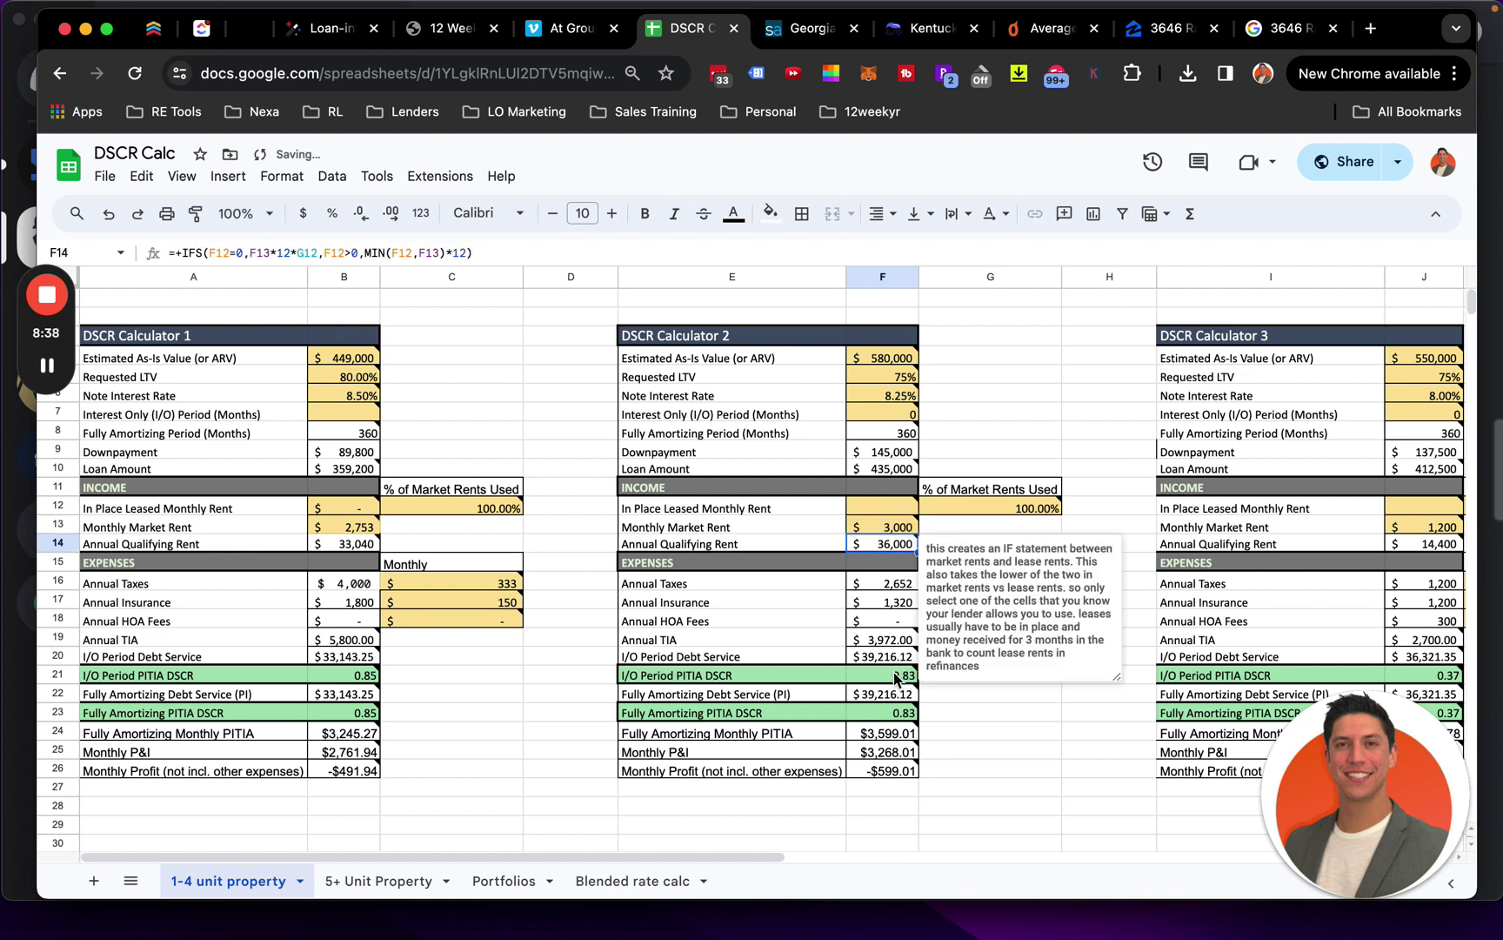
left_click_drag(896, 678, 896, 735)
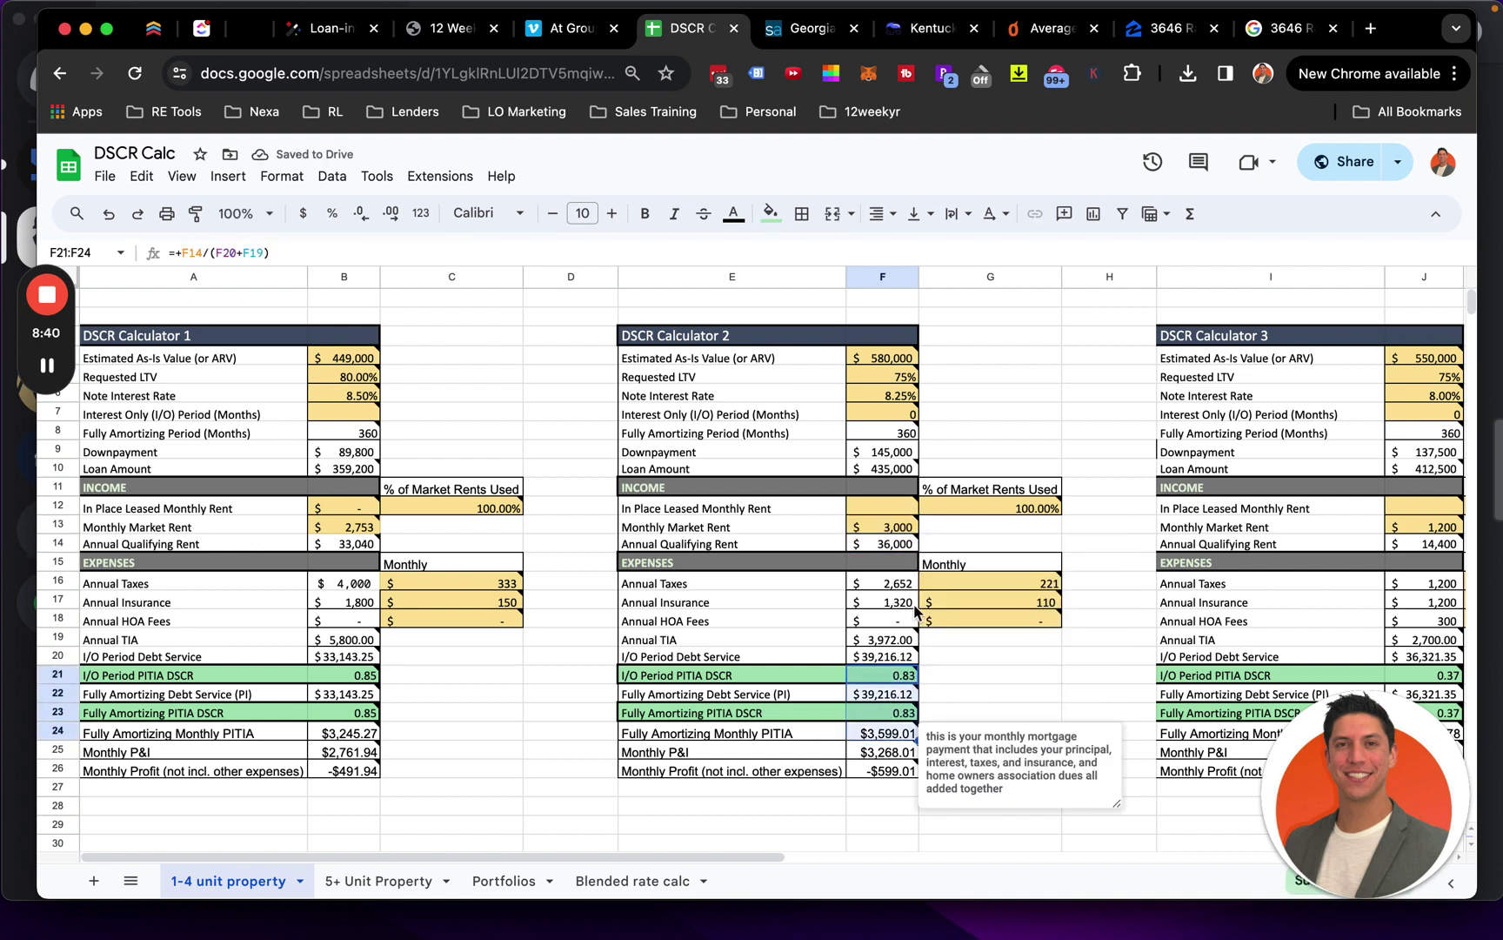
mouse_move(907, 685)
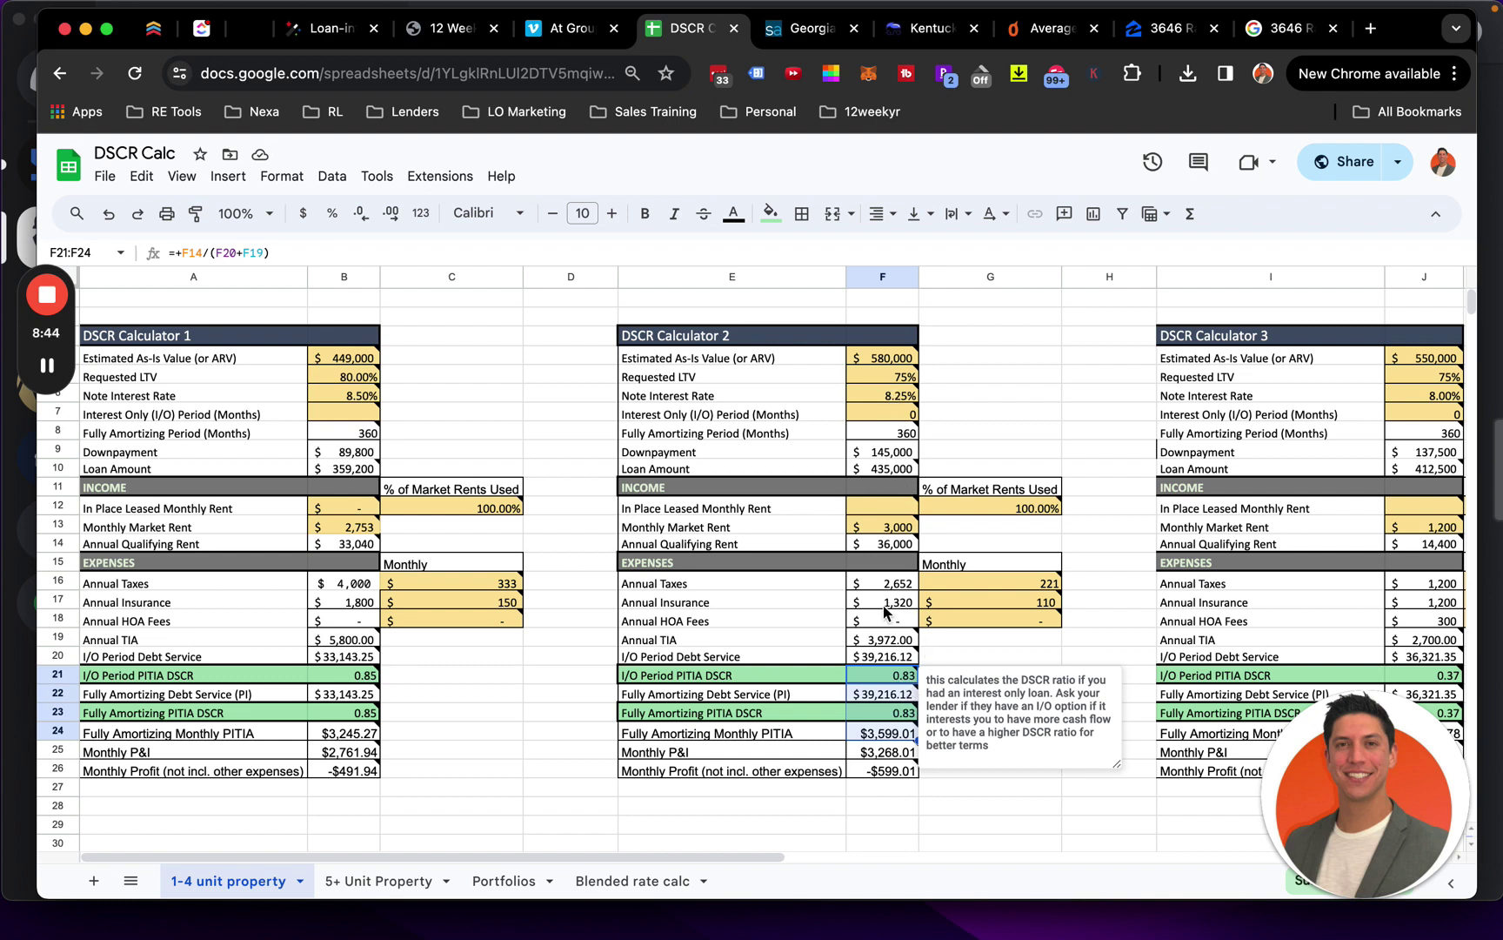
Try an 8.90% note interest rate and check the DSCR results in F21:F22
left_click(903, 400)
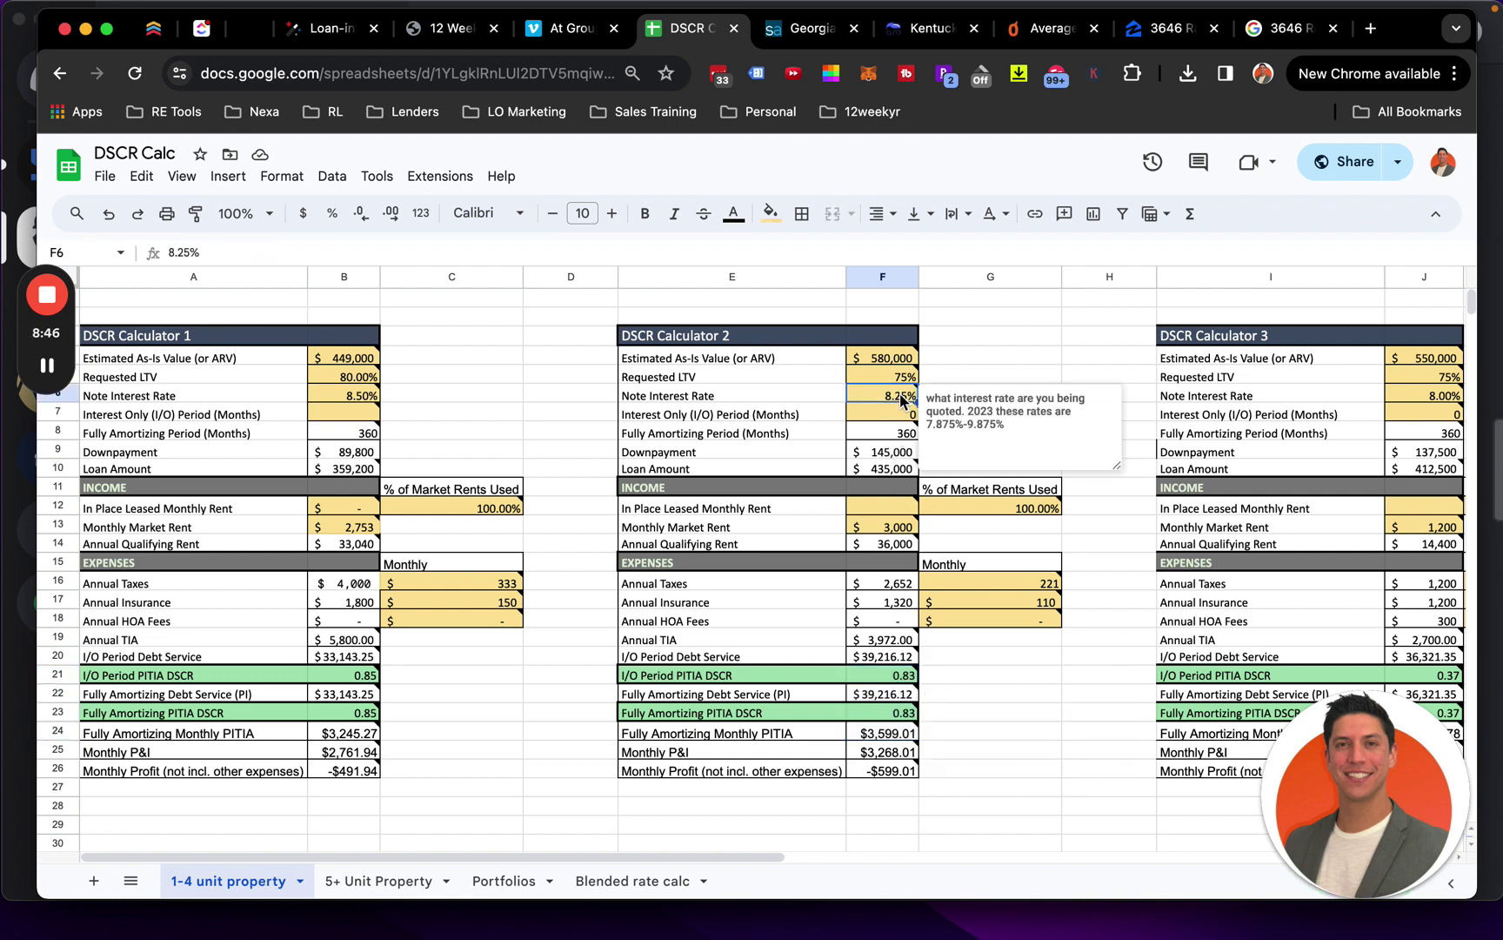
type("8.90")
key("Return")
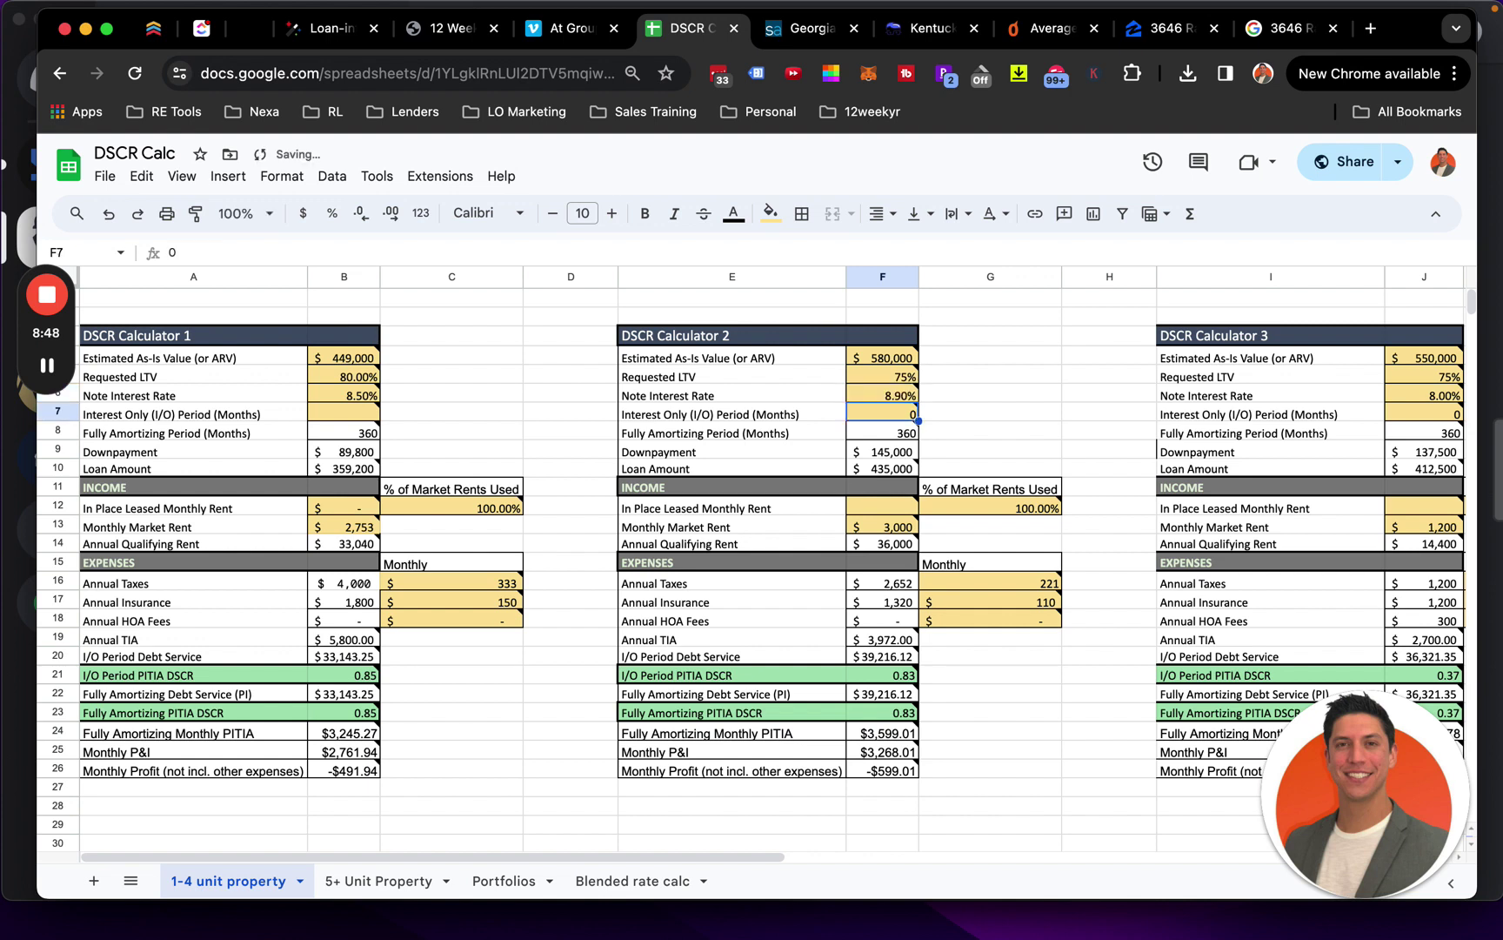
mouse_move(906, 397)
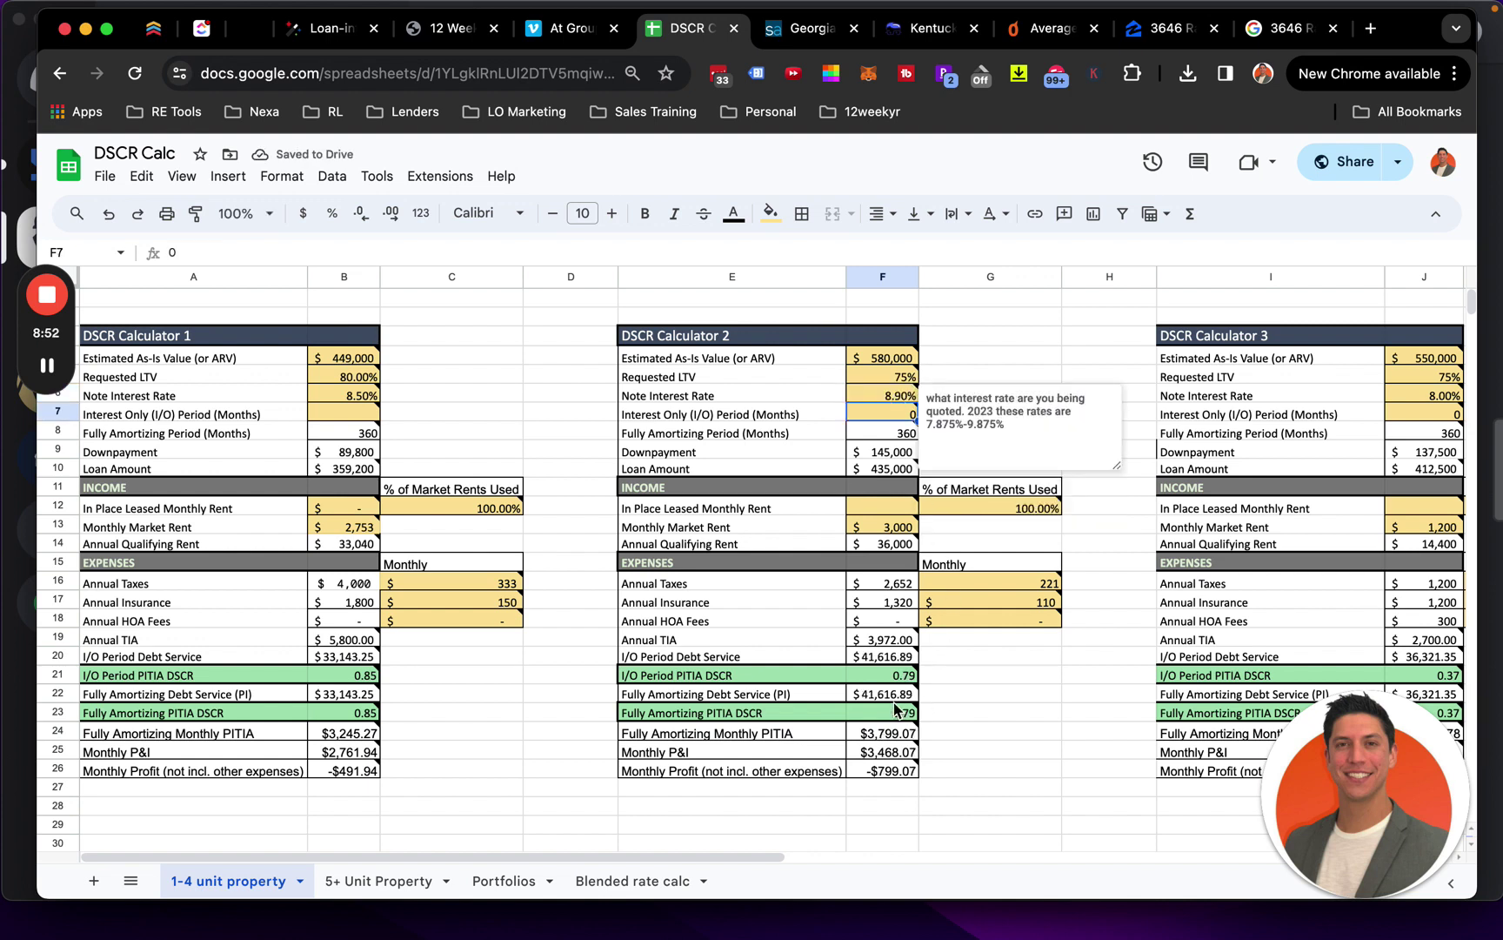
left_click_drag(896, 675, 896, 695)
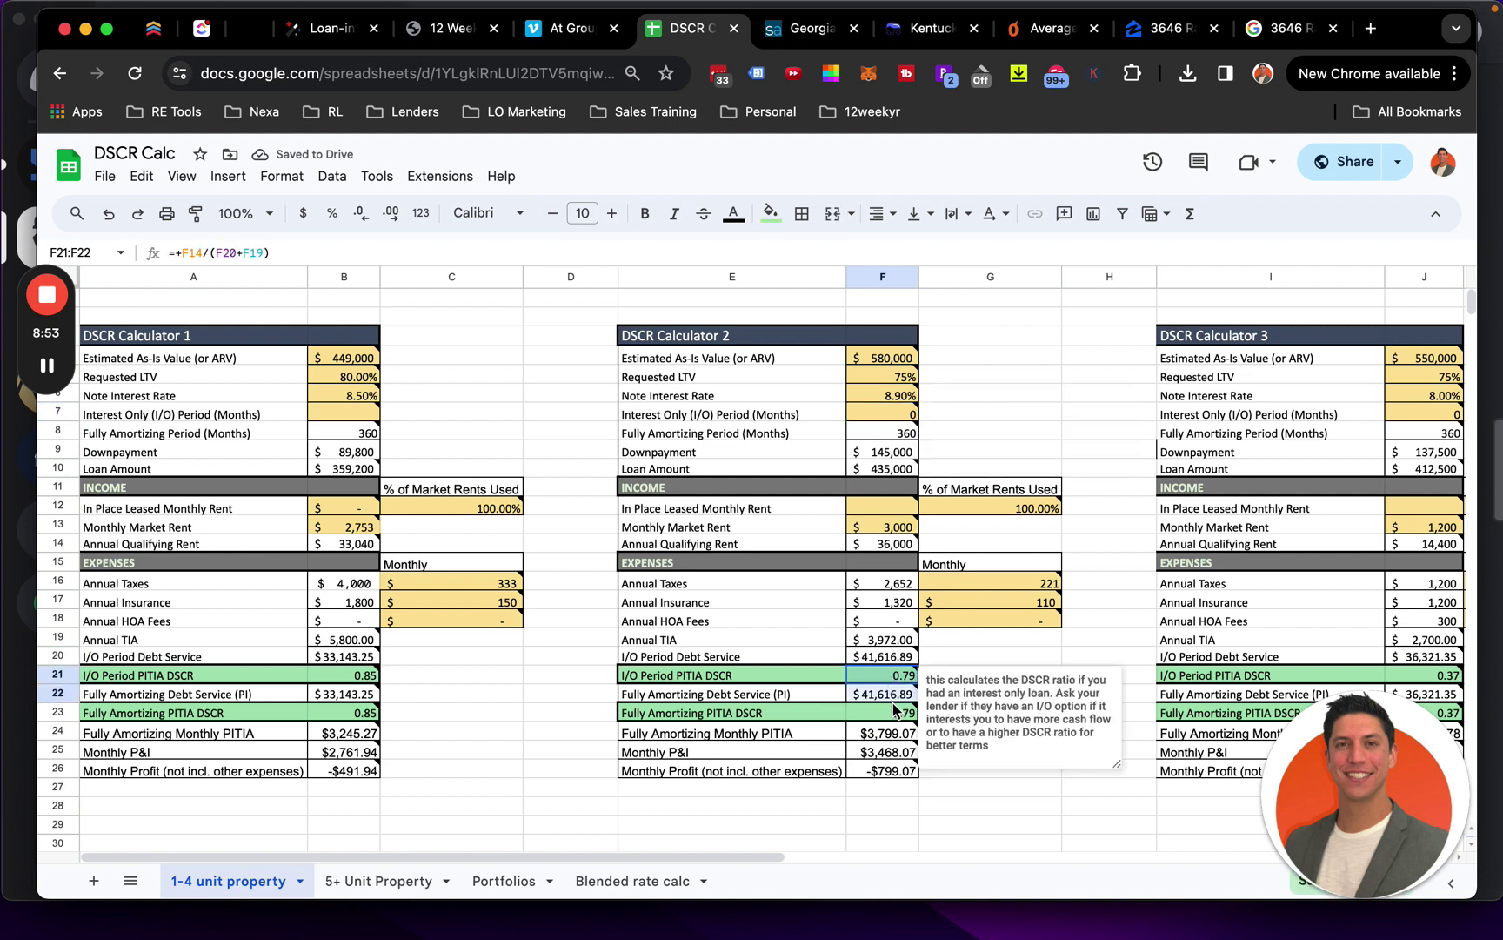
left_click(970, 643)
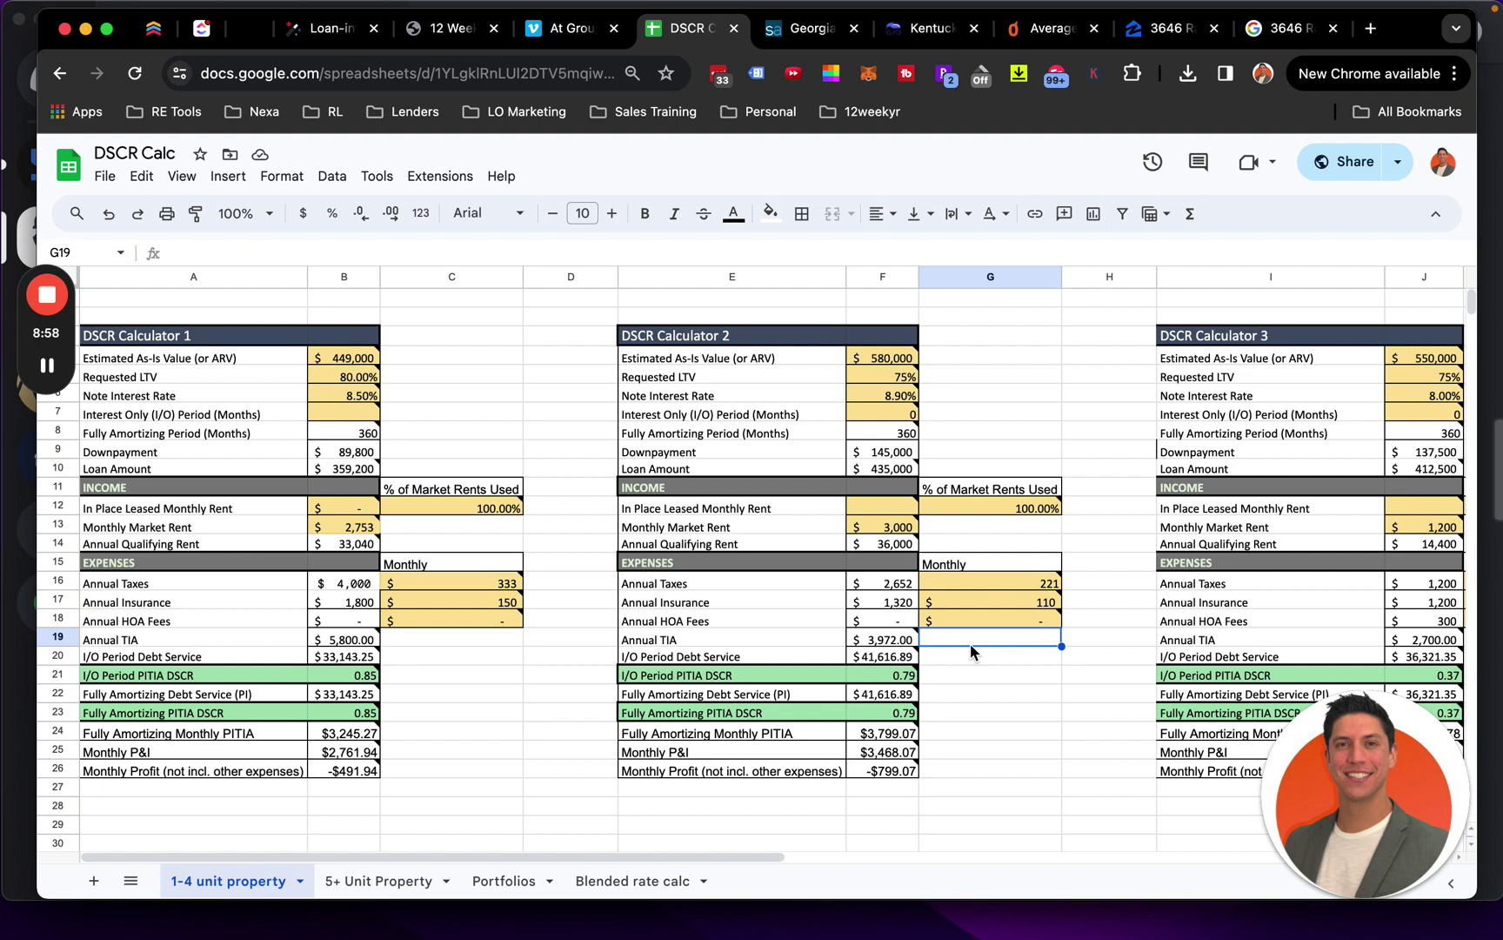
Change the note interest rate to 8.13%, stored as 8.125%
left_click(896, 397)
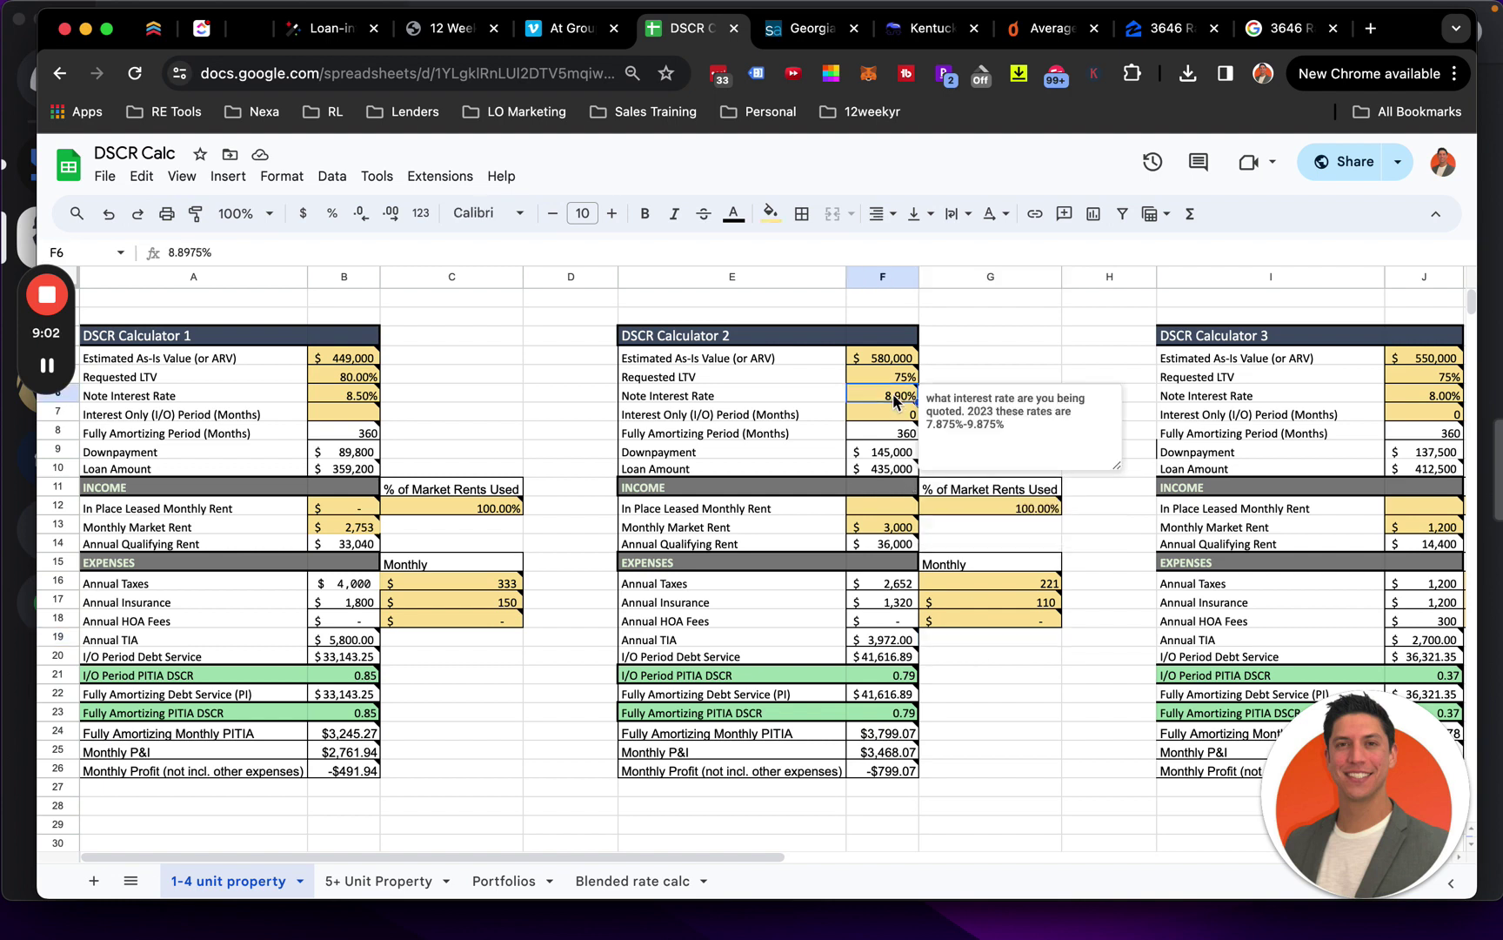
type("8")
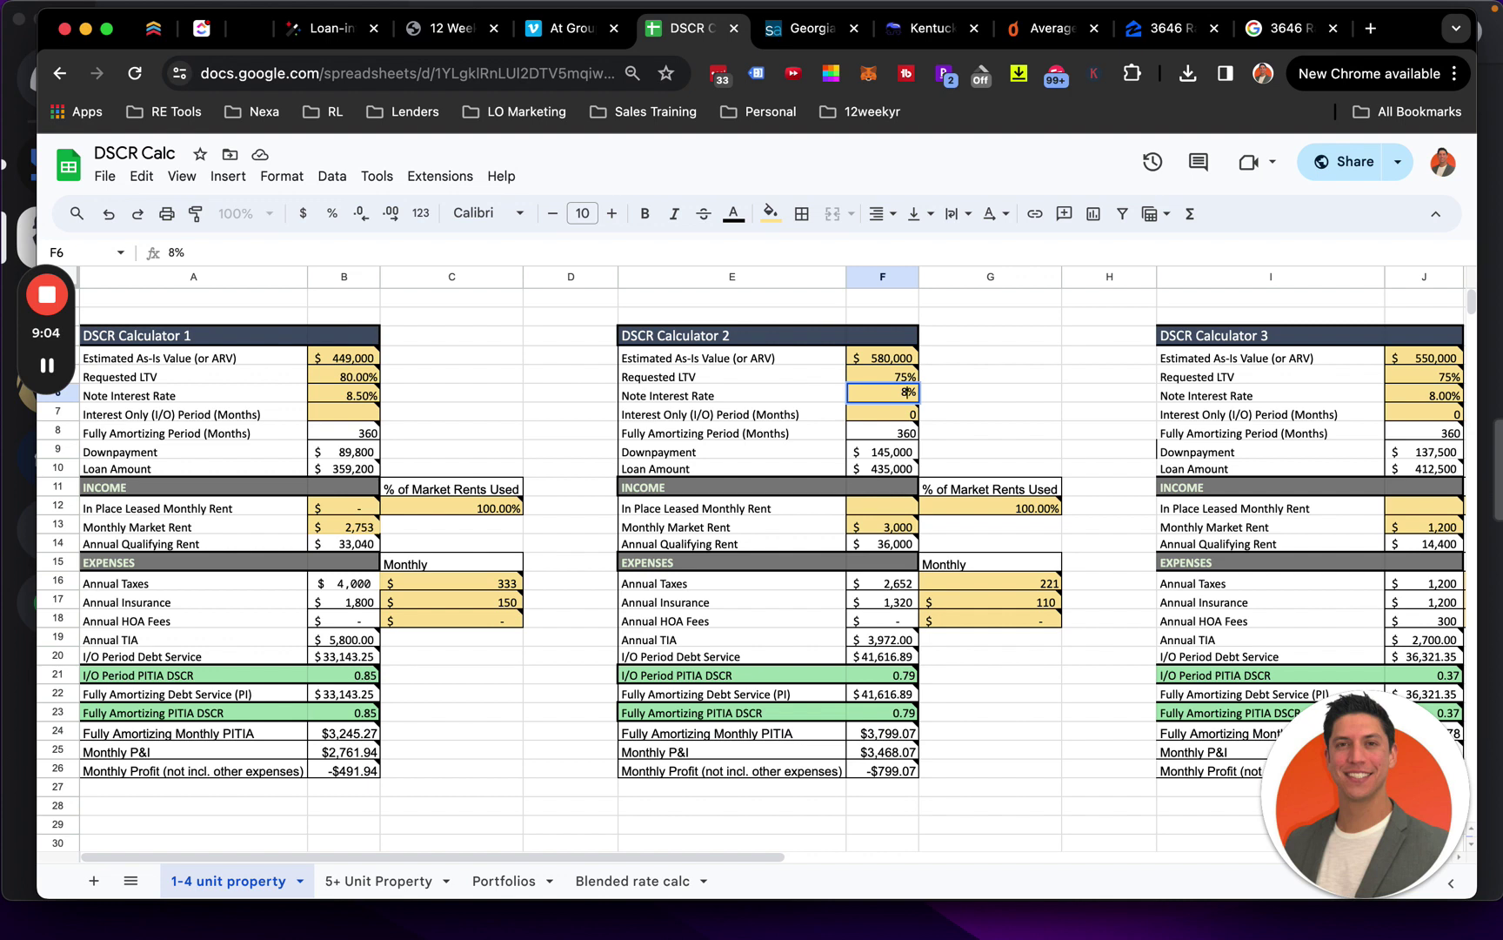
type(".13")
key("Return")
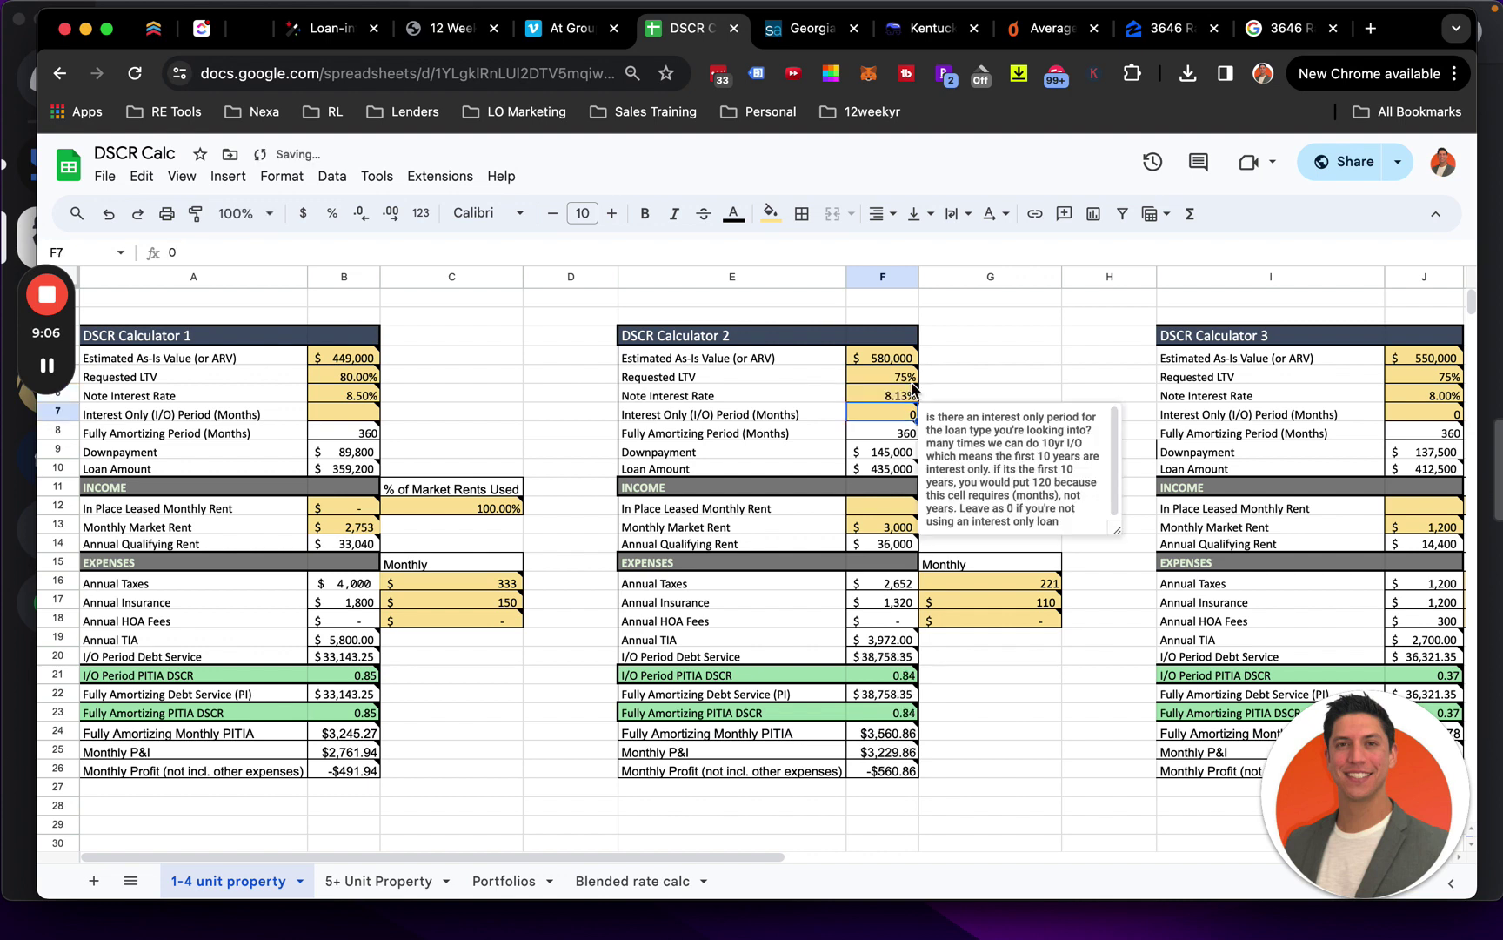
left_click(904, 394)
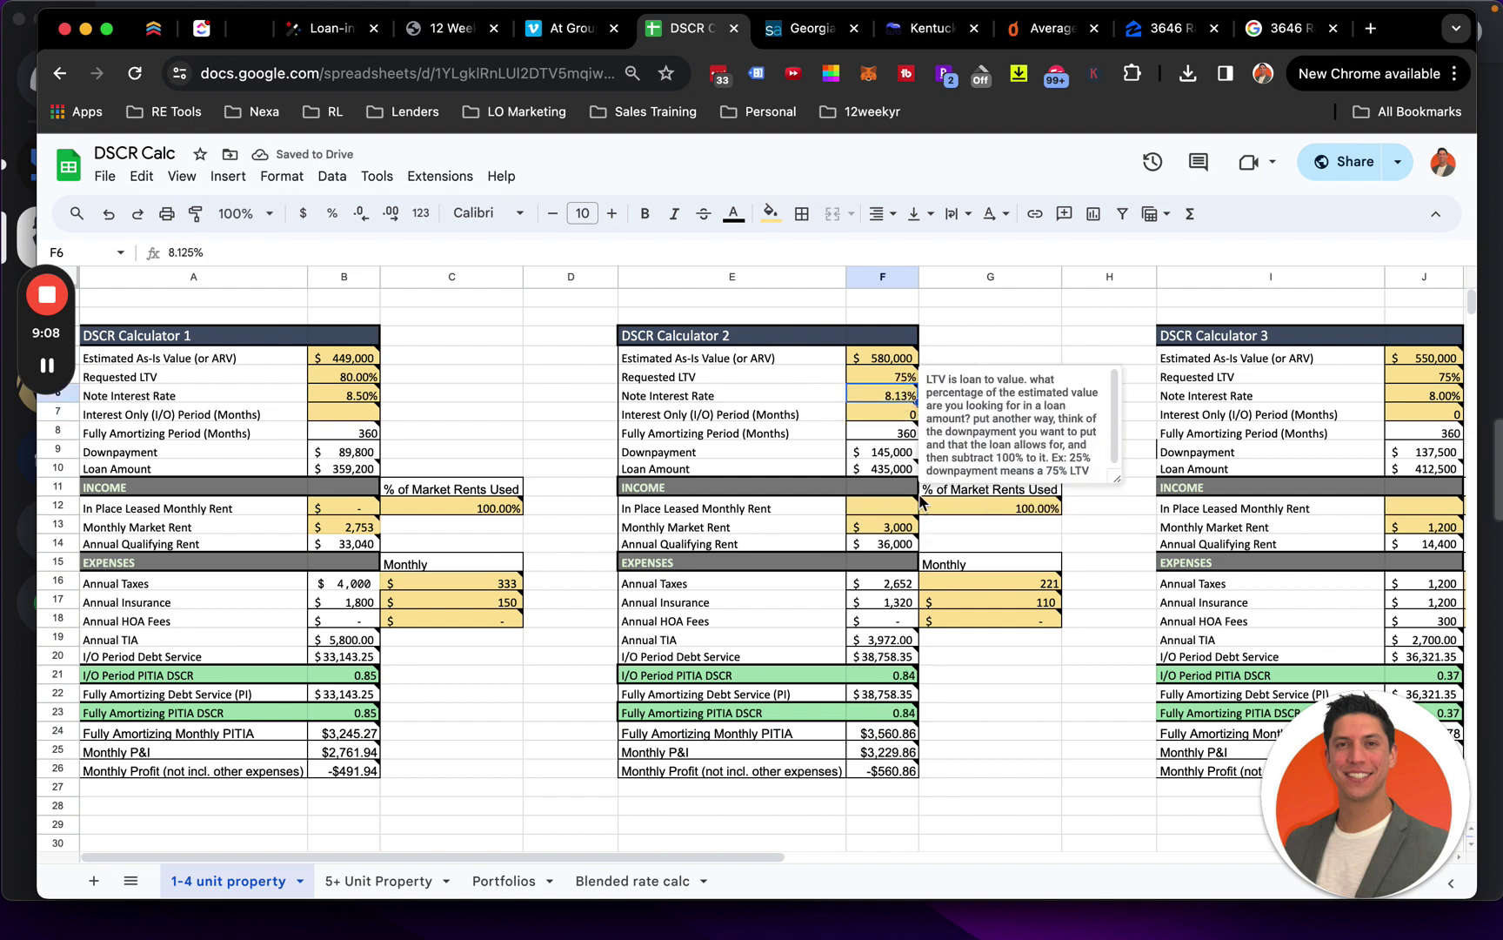
Set Monthly Market Rent to 5,000 and review the resulting 1.40 DSCR across Calculator 2
left_click(897, 531)
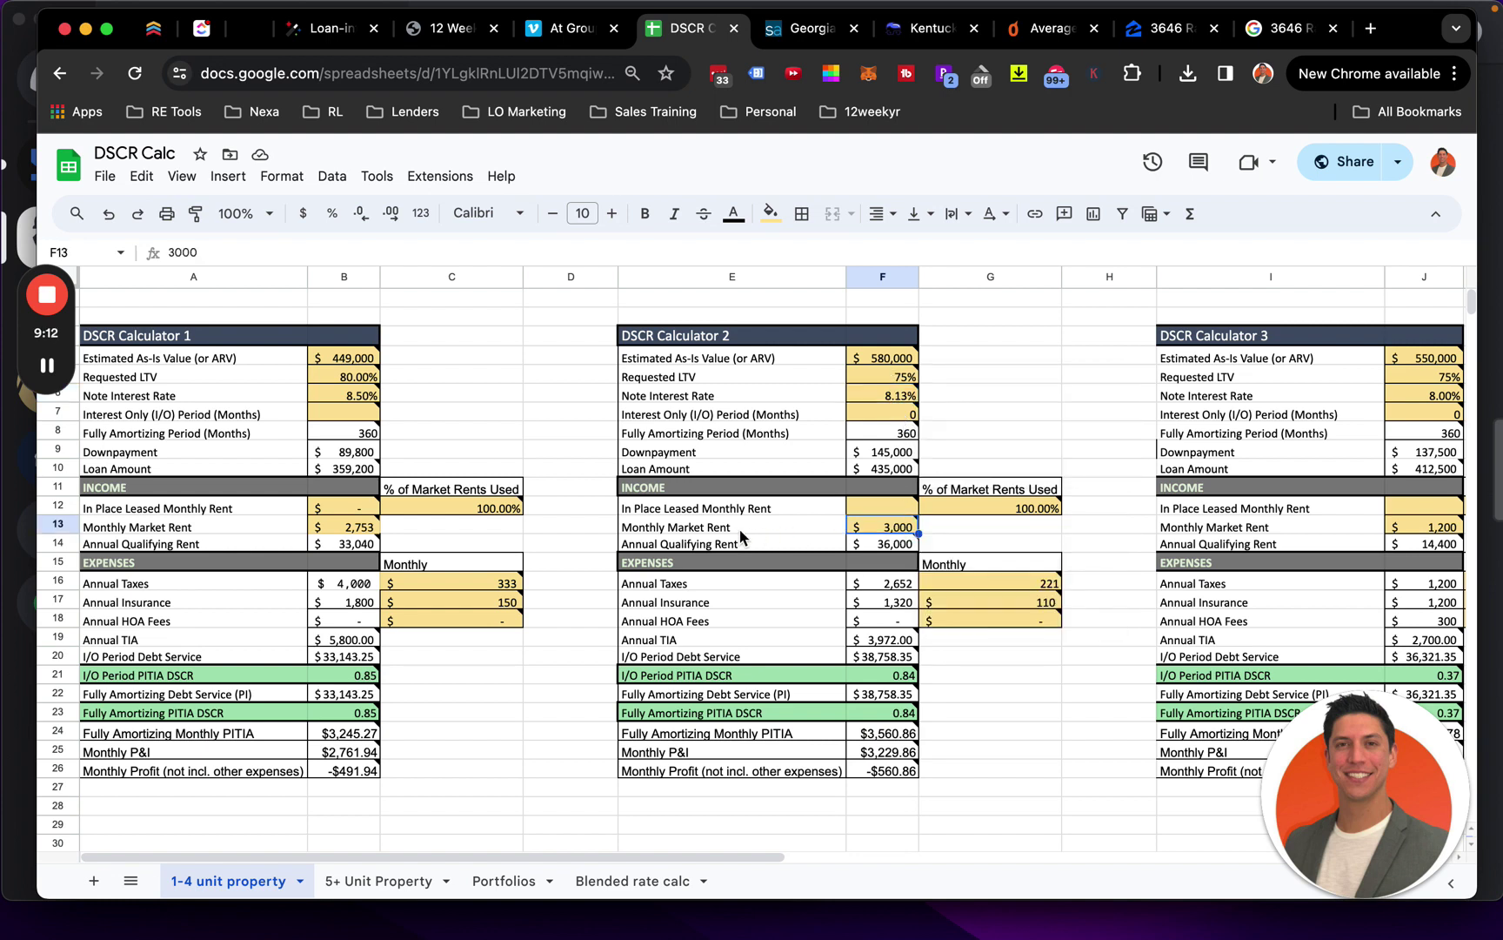
type("5000")
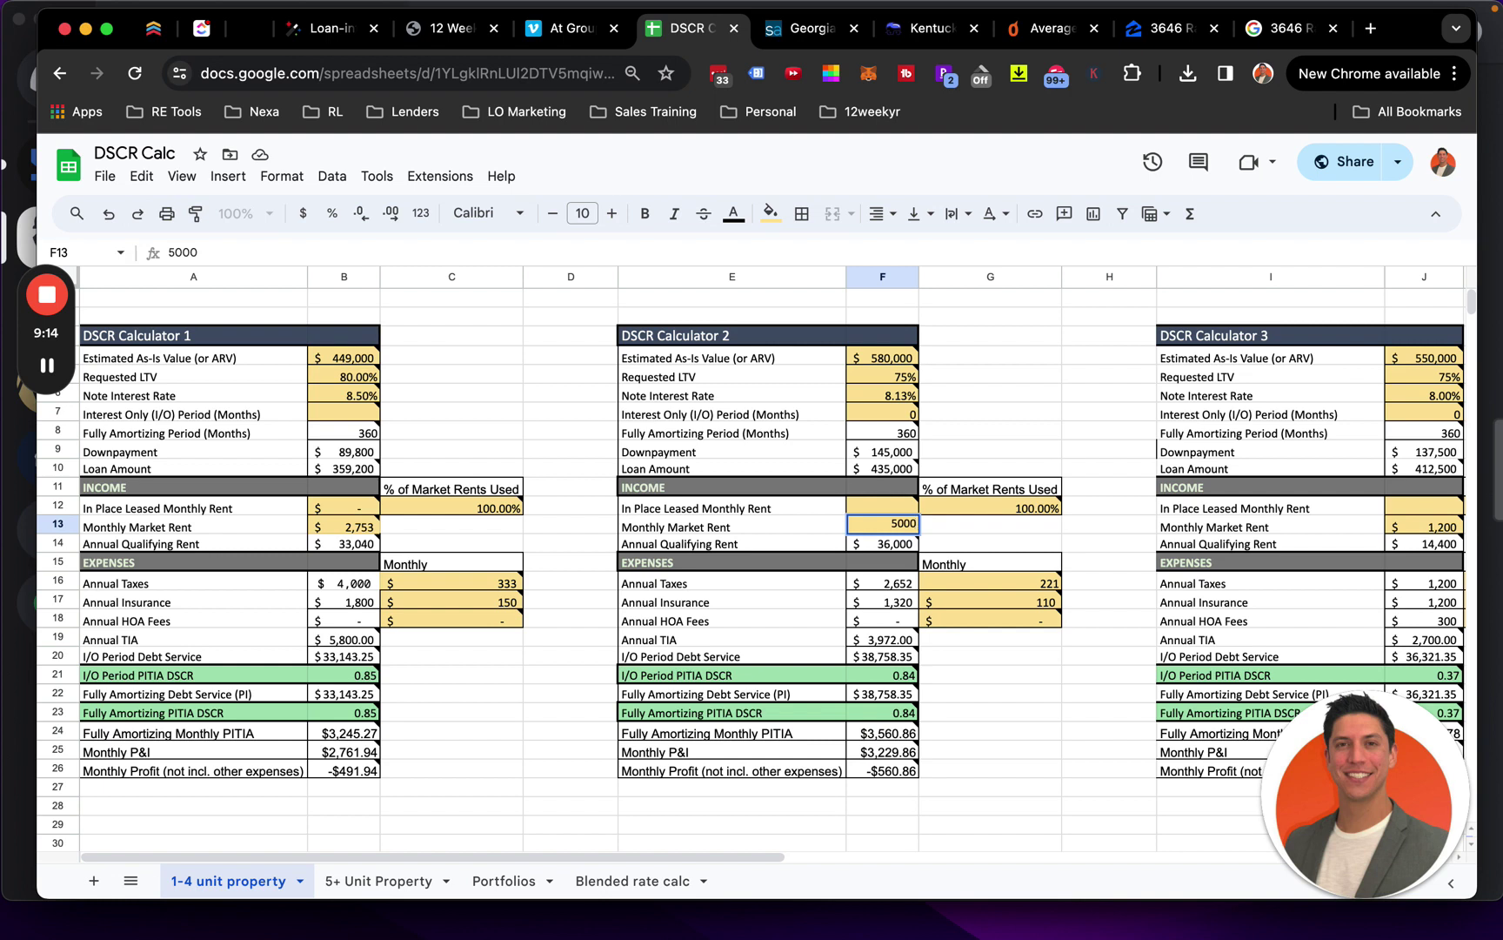
key("Return")
left_click_drag(904, 675, 758, 674)
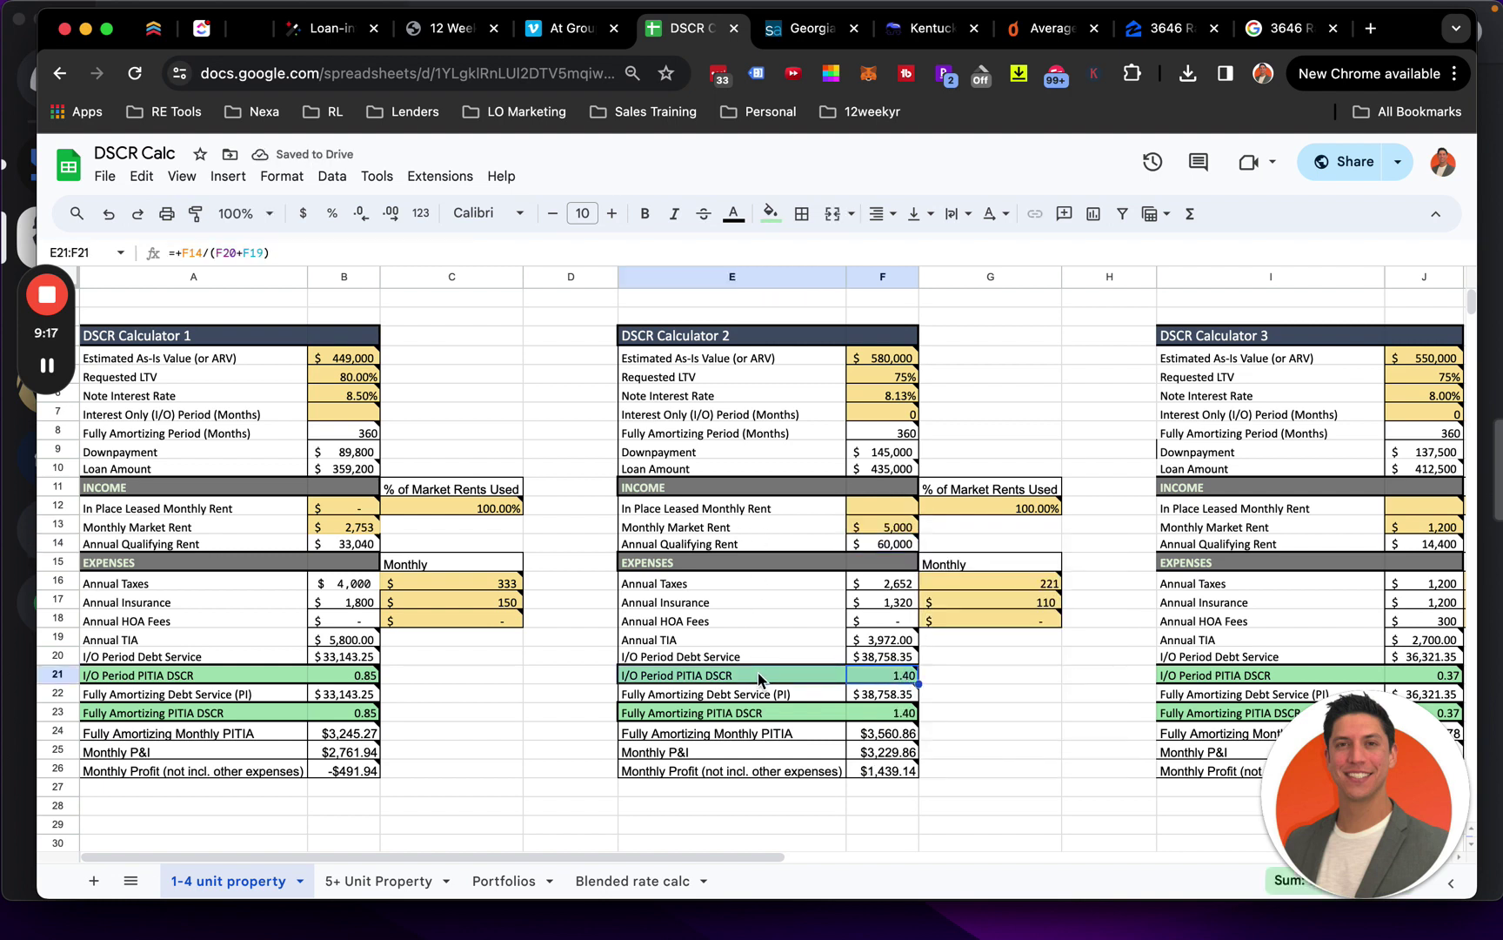
left_click(1011, 721)
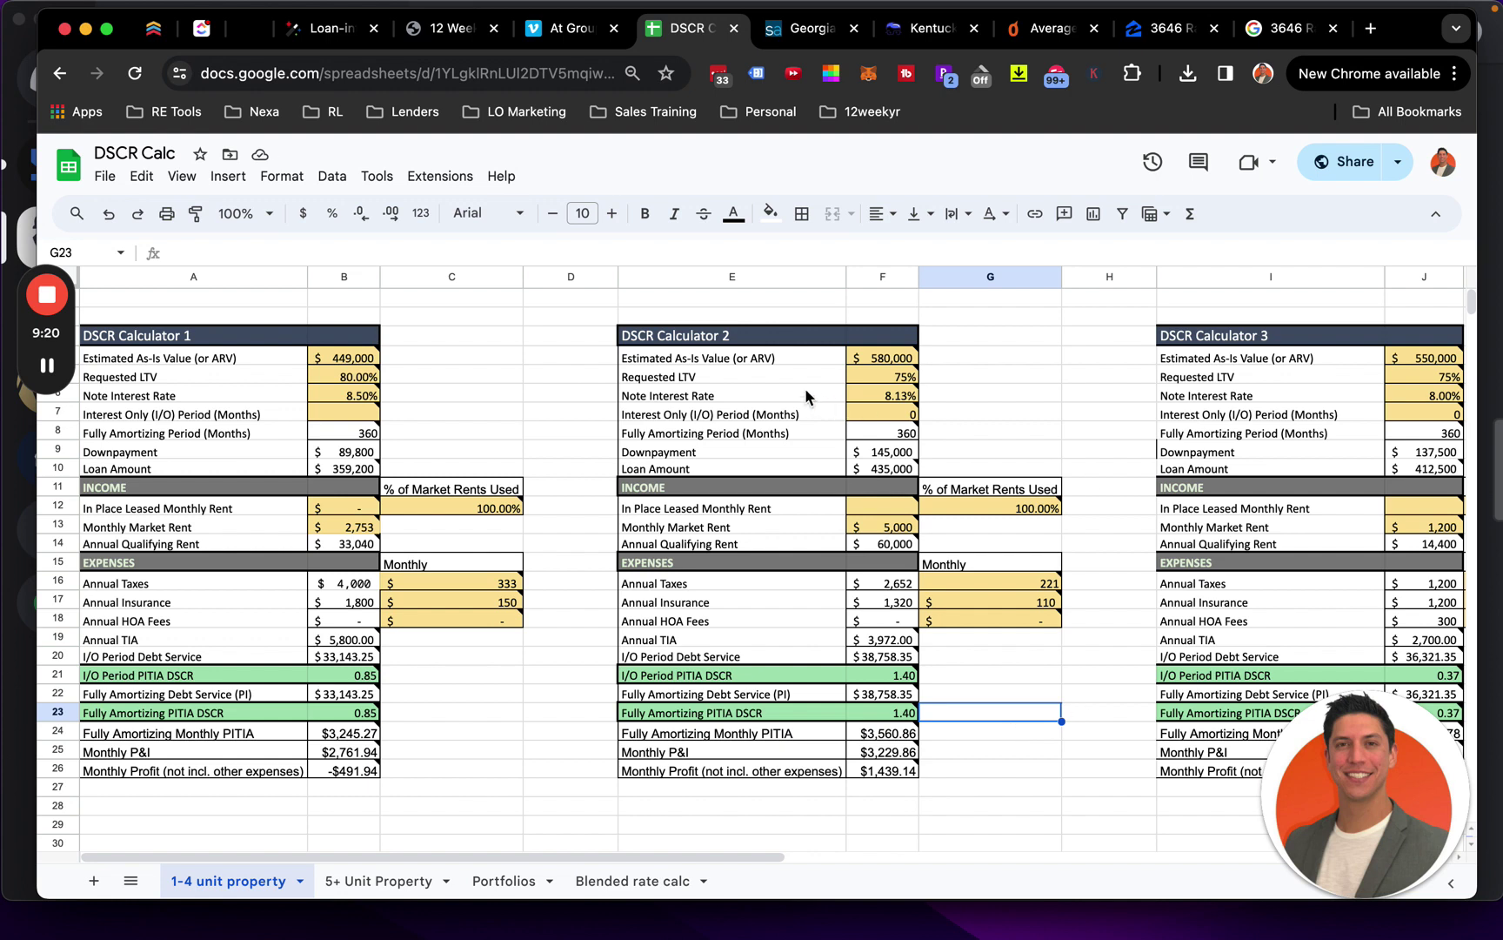
left_click_drag(688, 318, 992, 621)
left_click_drag(1021, 721, 1044, 787)
left_click(1097, 808)
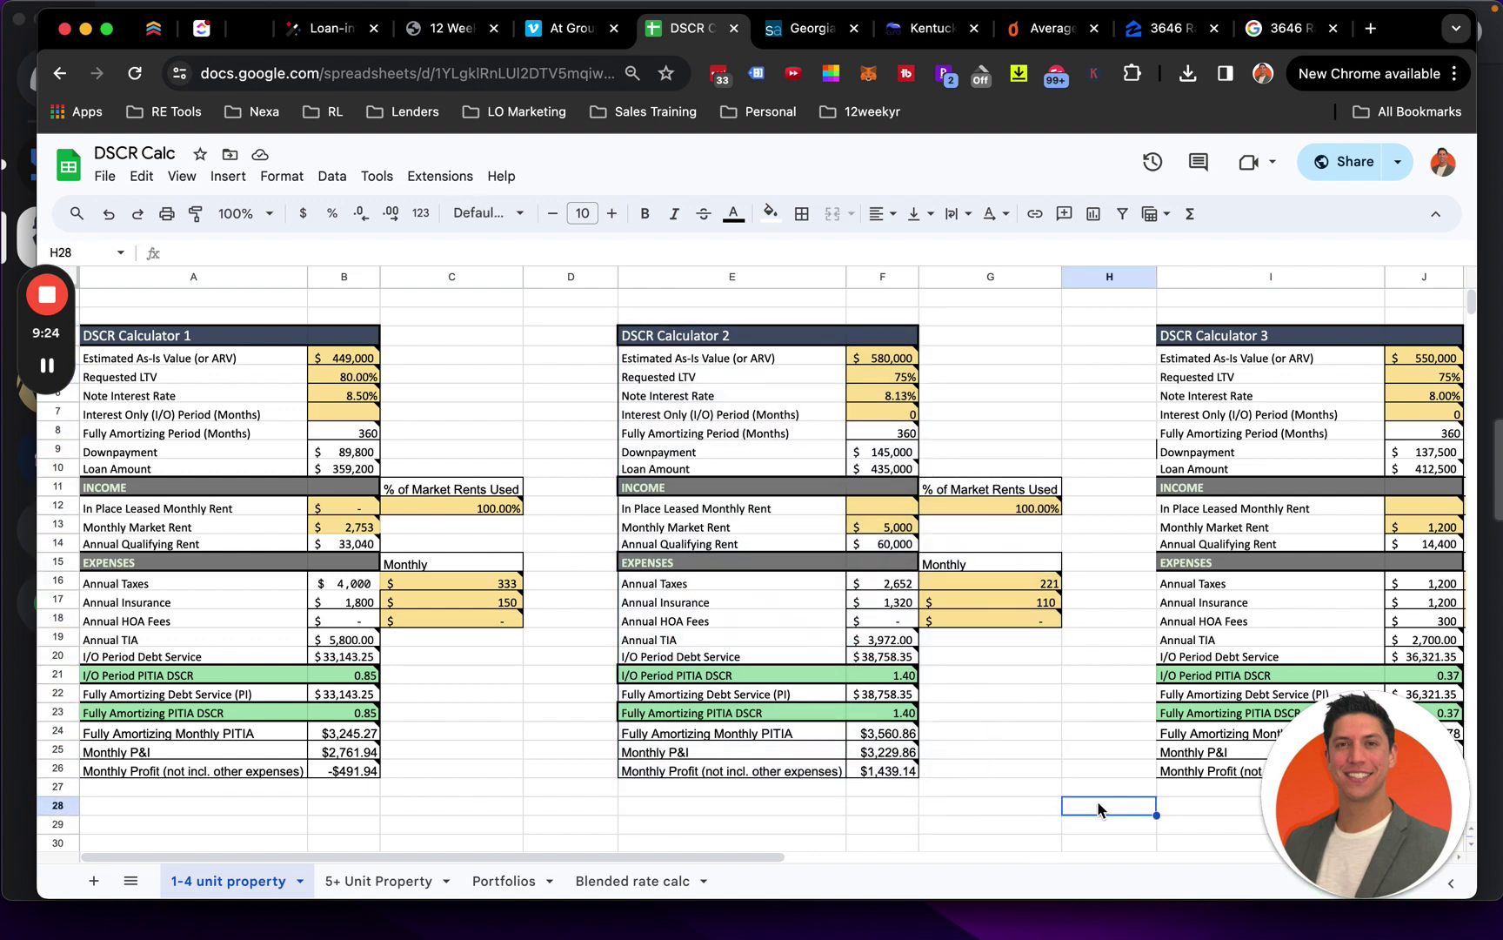